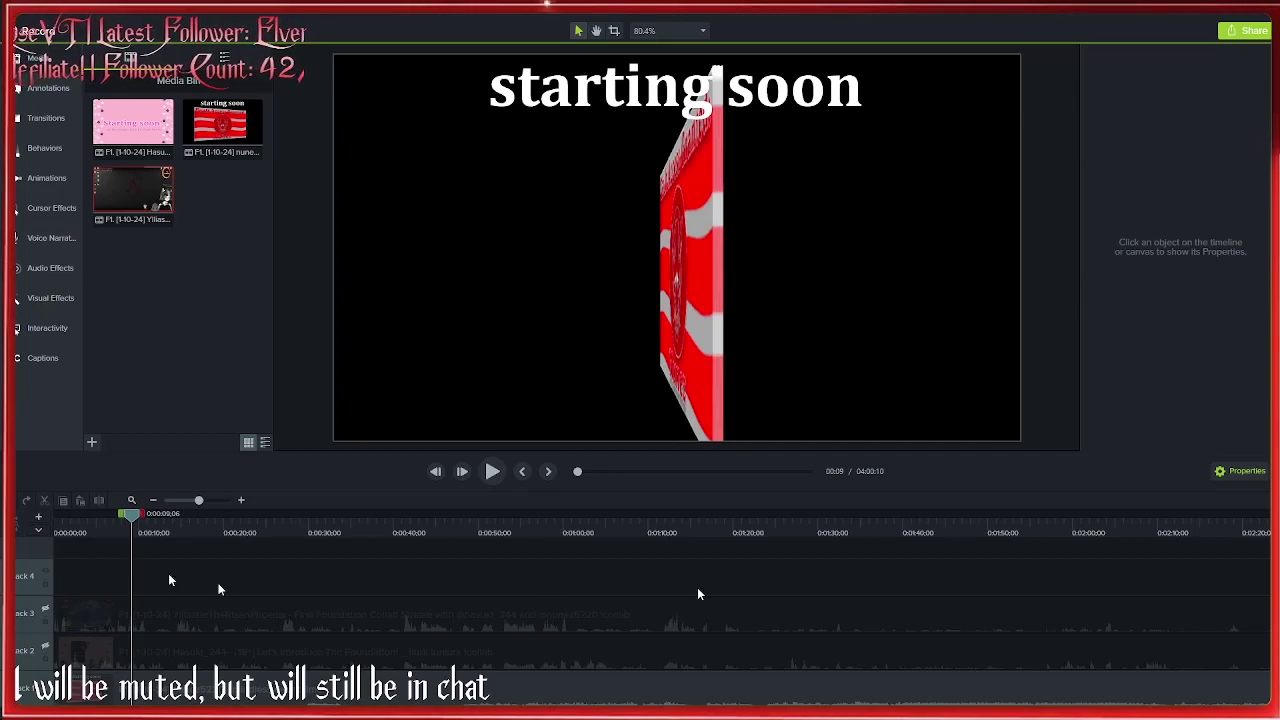
Play the Track 1 clip and scrub past its "starting soon" screen to about 0:10:03, where the game lobby shows.
click(494, 471)
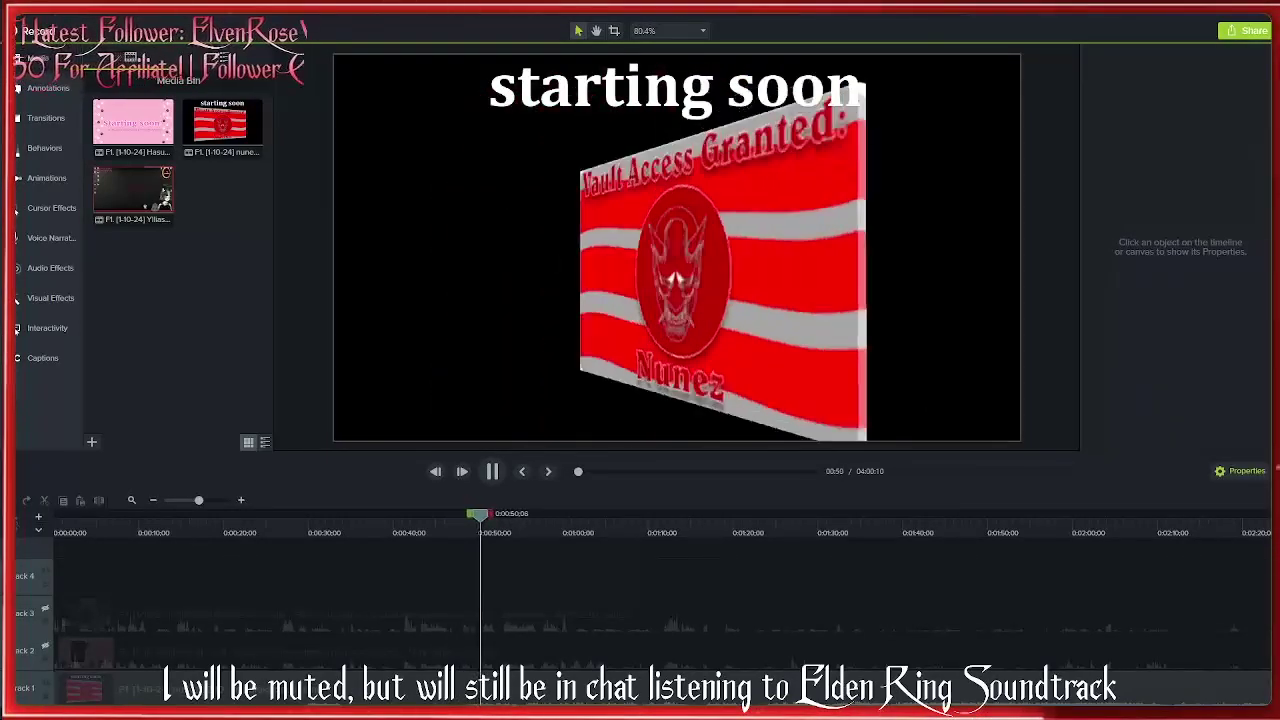
scroll(571, 600, right, 3)
drag(505, 535, 928, 578)
scroll(885, 590, down, 3)
drag(616, 538, 1022, 600)
scroll(1022, 600, right, 10)
drag(771, 534, 1036, 575)
scroll(1050, 577, right, 5)
drag(720, 534, 1044, 595)
scroll(1016, 596, right, 8)
drag(663, 537, 424, 579)
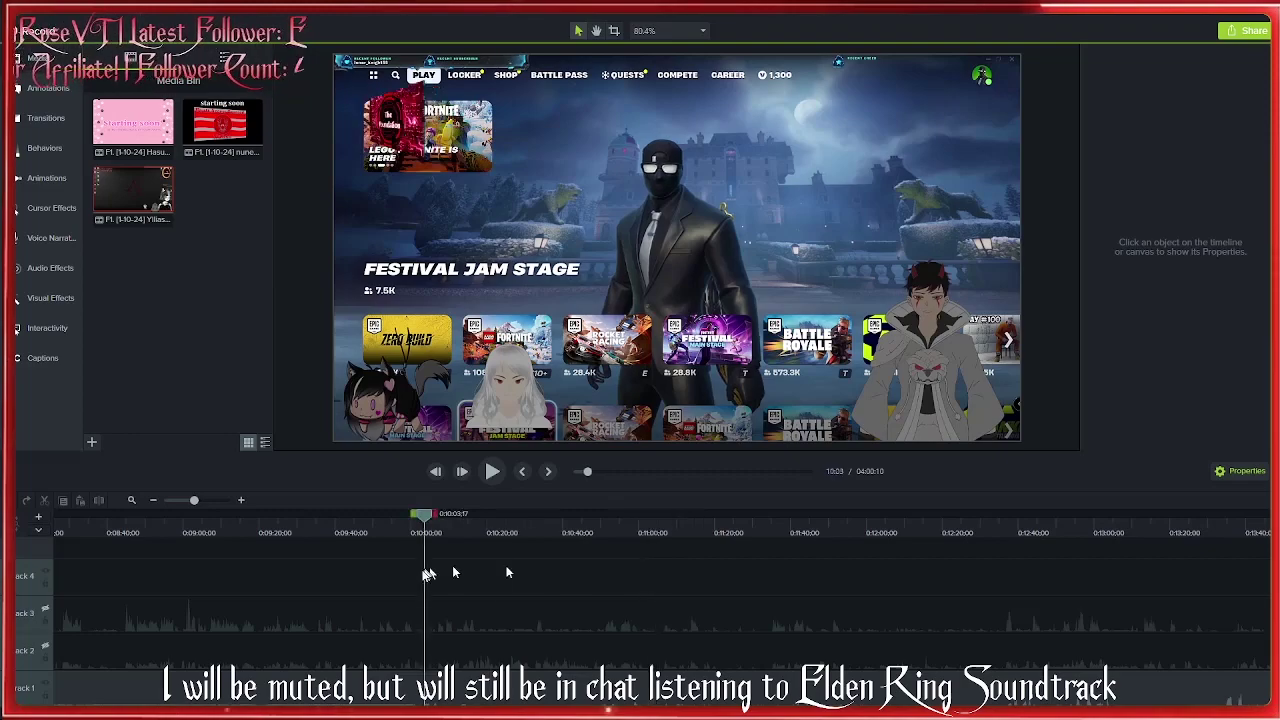
Split the Track 1 clip at 0:10:02;26 and ripple delete the part before the cut.
key(space)
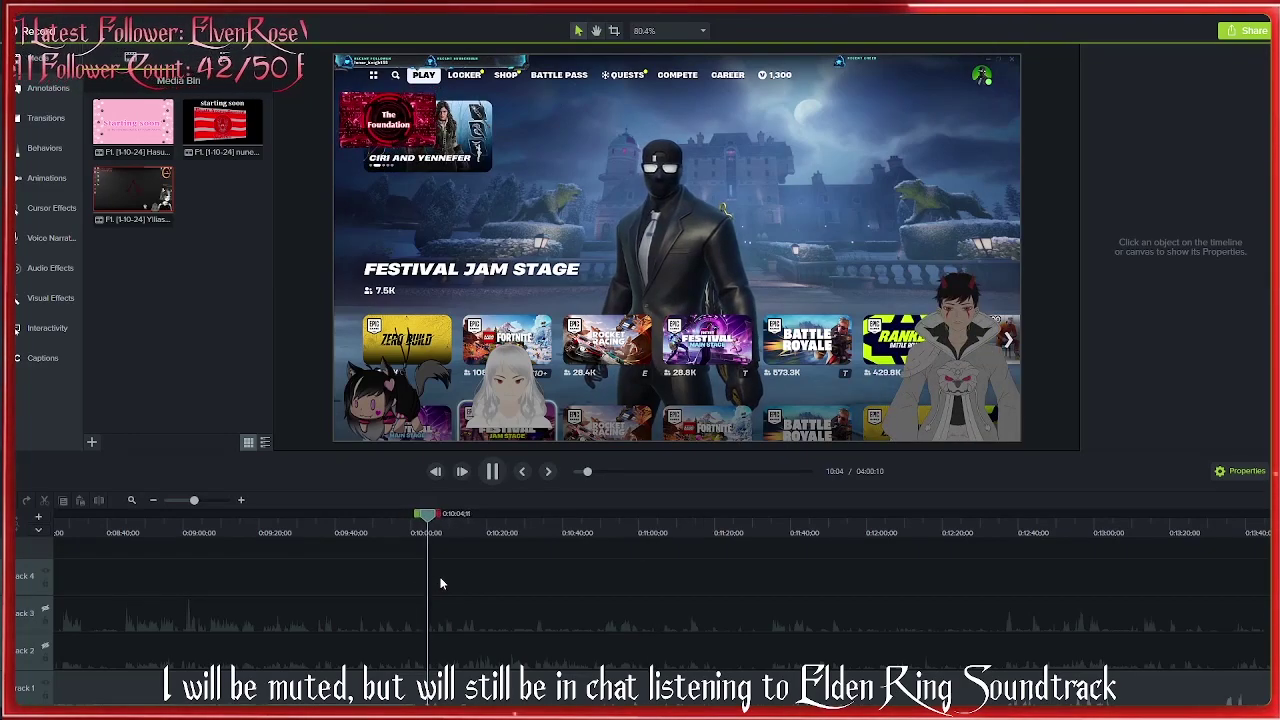
drag(432, 568, 421, 555)
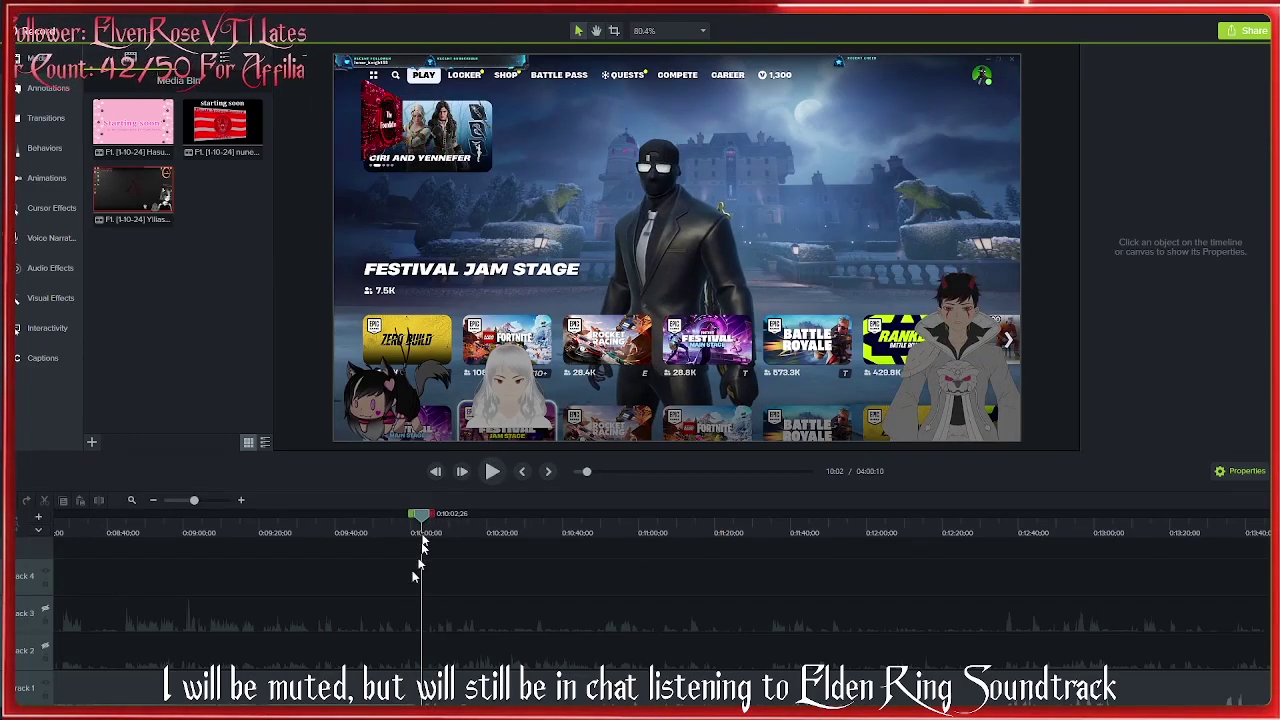
click(357, 700)
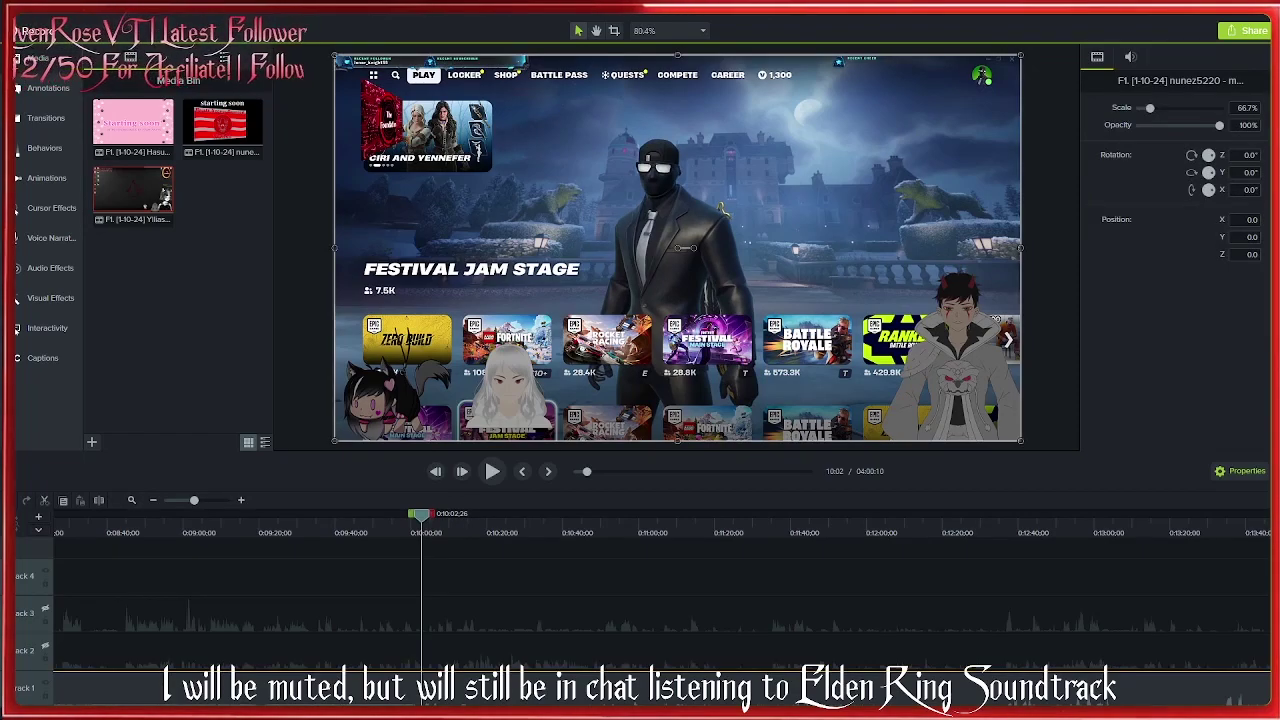
right_click(375, 690)
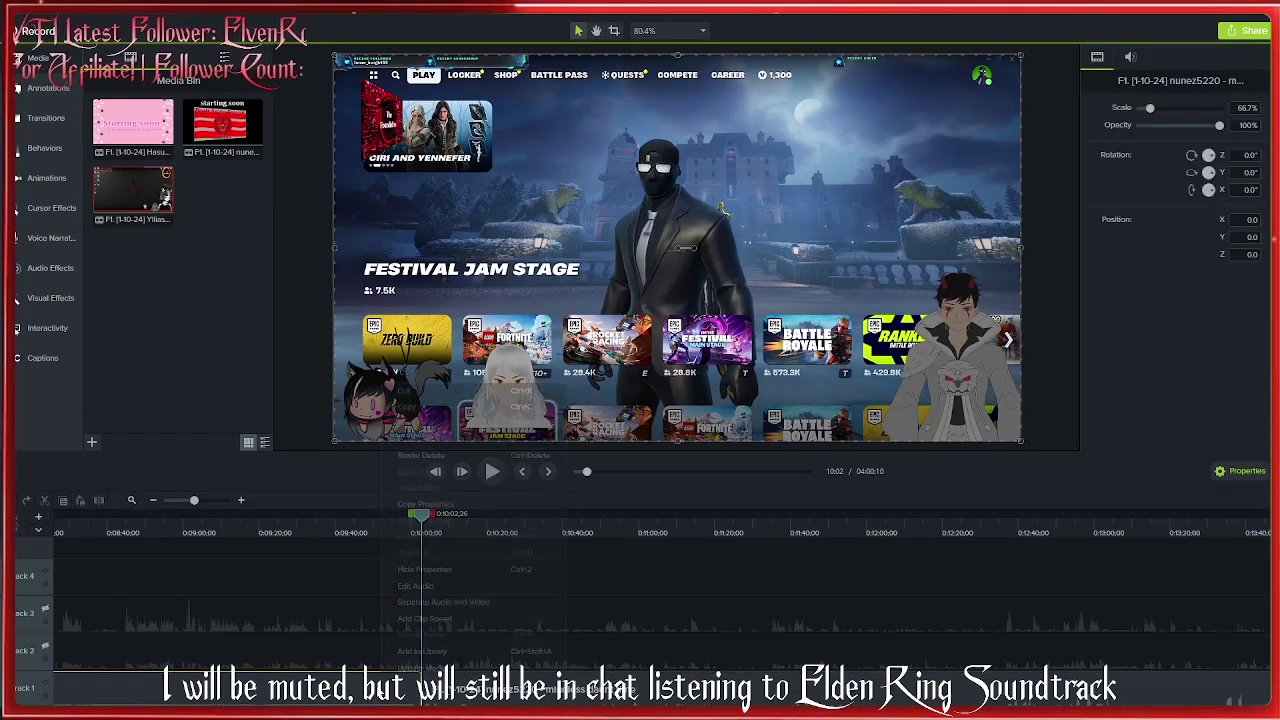
click(480, 455)
Play the shortened Track 1 clip to 0:01:03;12, split it there and ripple delete the part before the cut.
key(space)
click(500, 556)
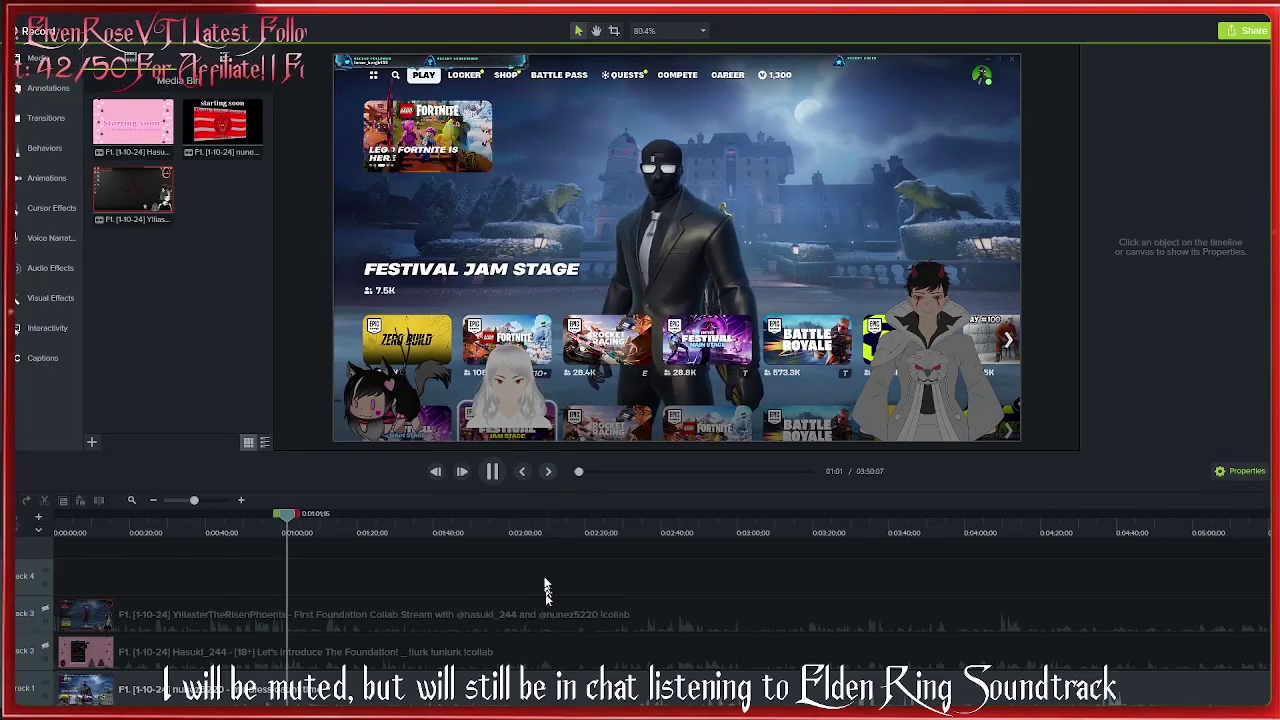
click(157, 690)
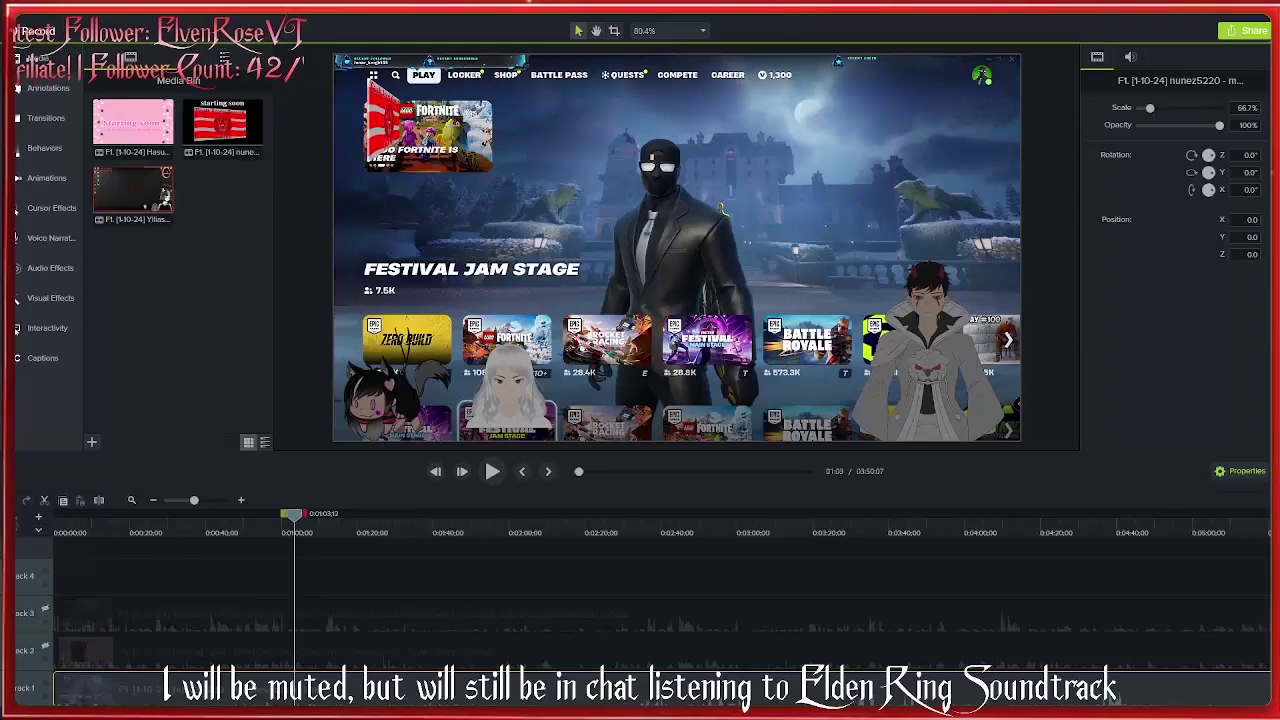
right_click(257, 690)
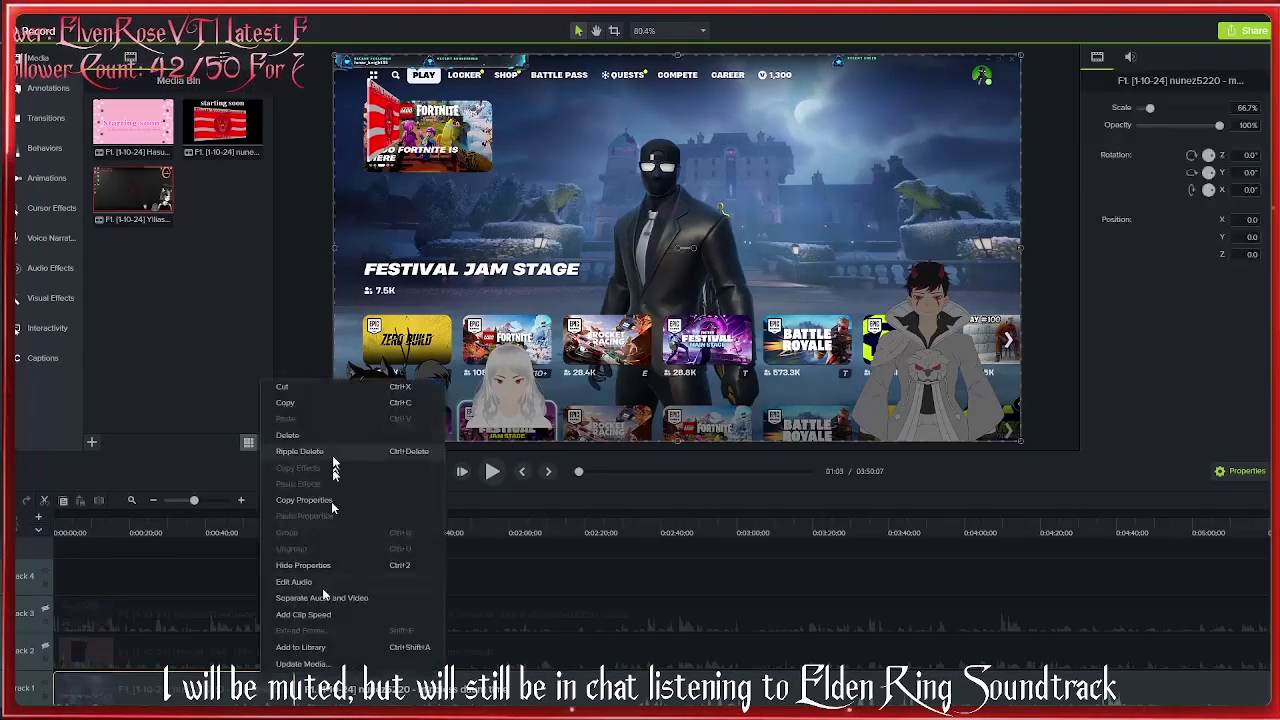
click(335, 460)
Compare the openings of the Track 1 and Track 3 clips by playing from the start with only one of them visible.
click(58, 533)
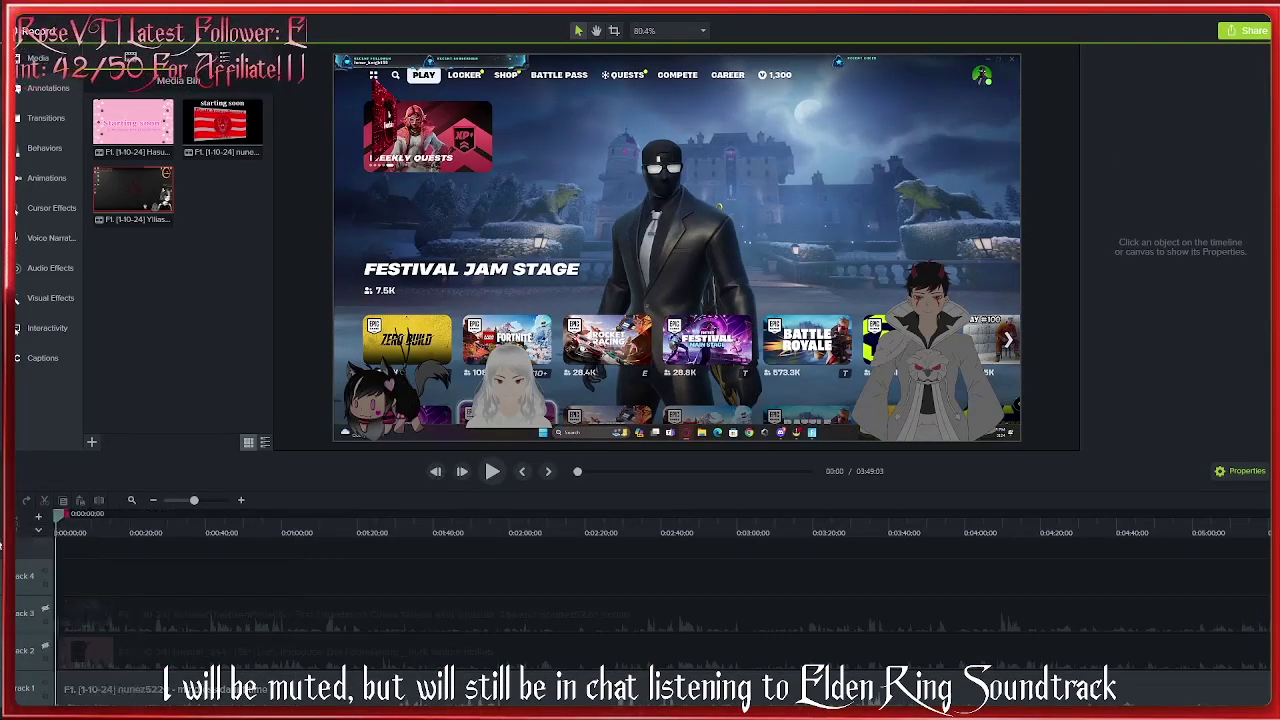
key(space)
key(space)
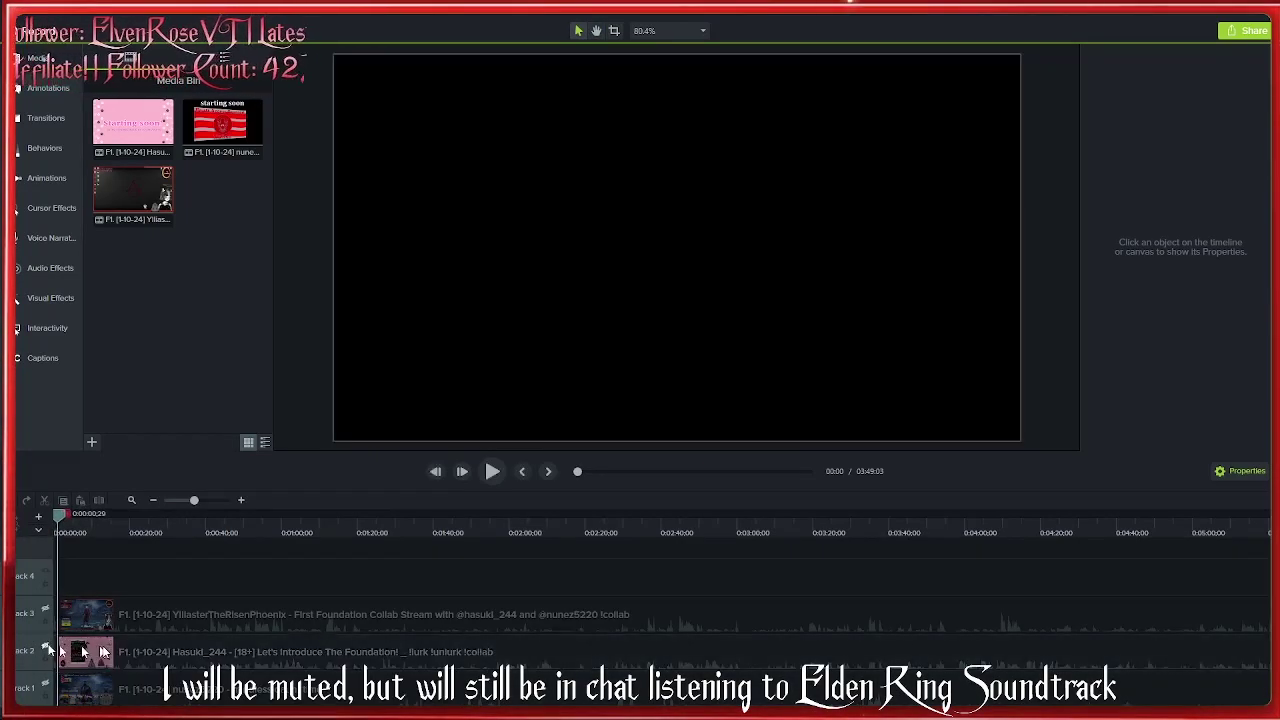
click(90, 620)
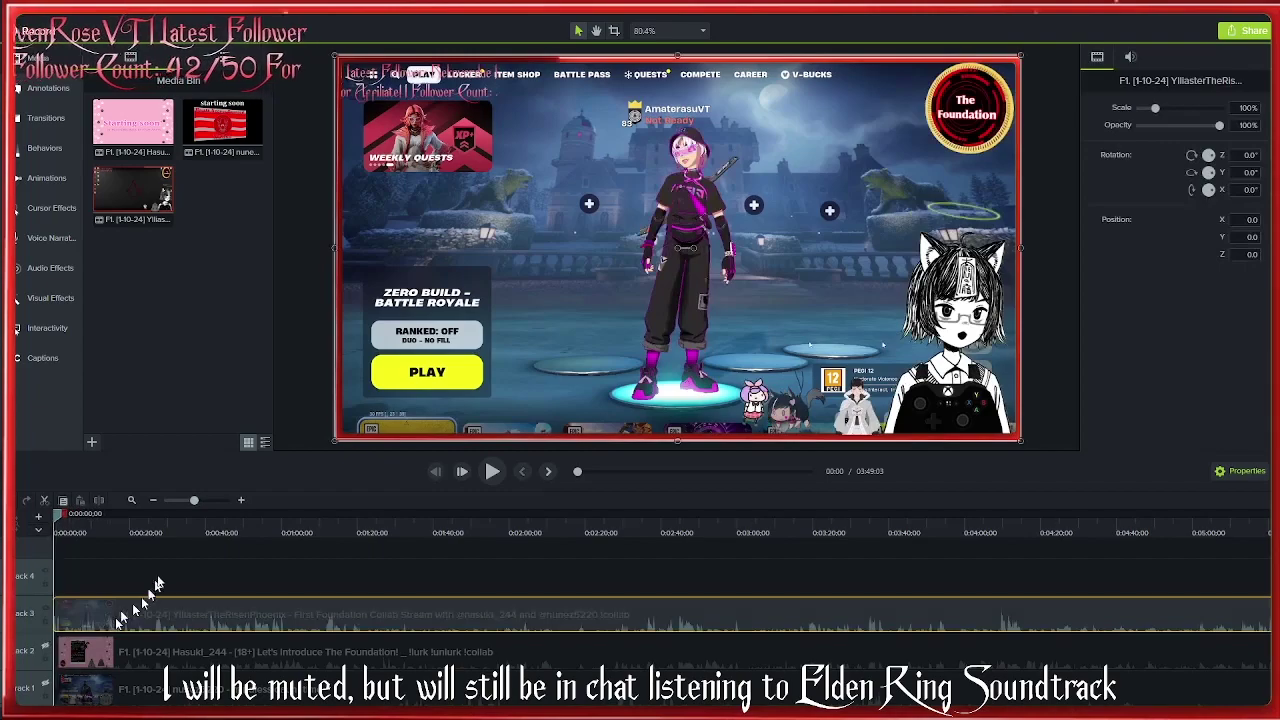
key(space)
key(space)
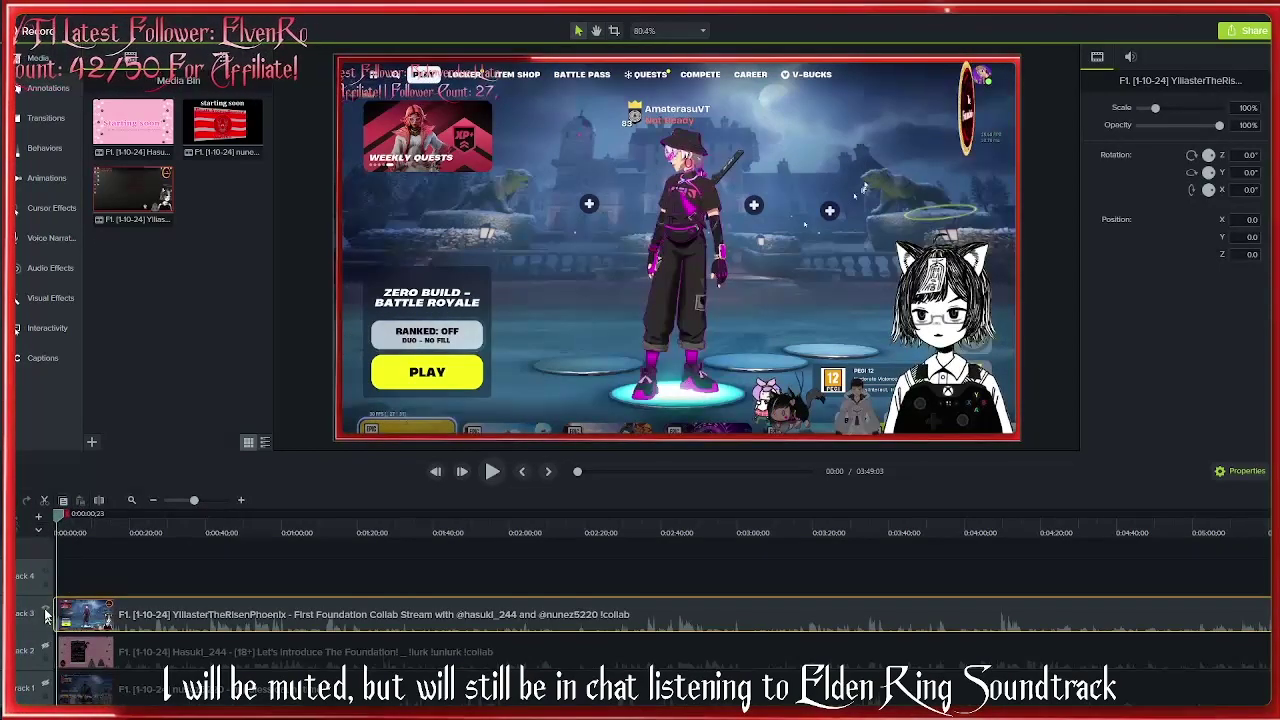
click(45, 615)
click(45, 690)
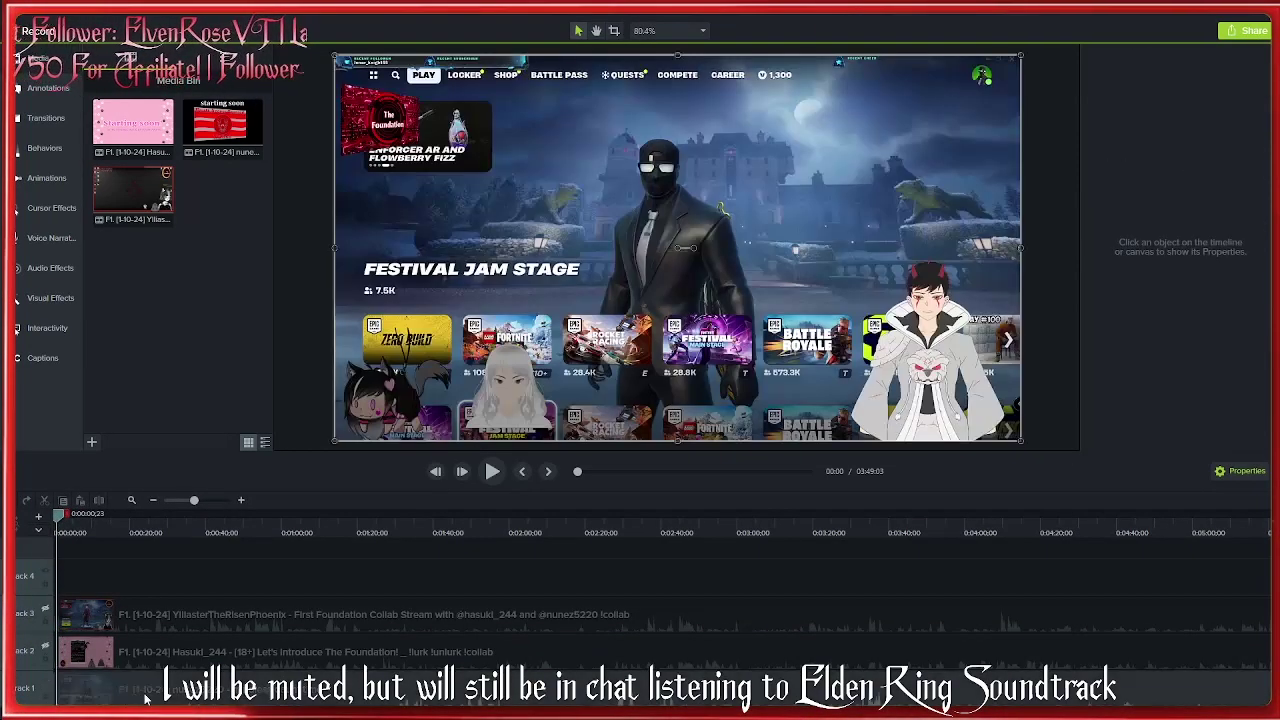
Play Track 1 alone from the start and pause at about 0:01:57 to look for the matching moment.
key(space)
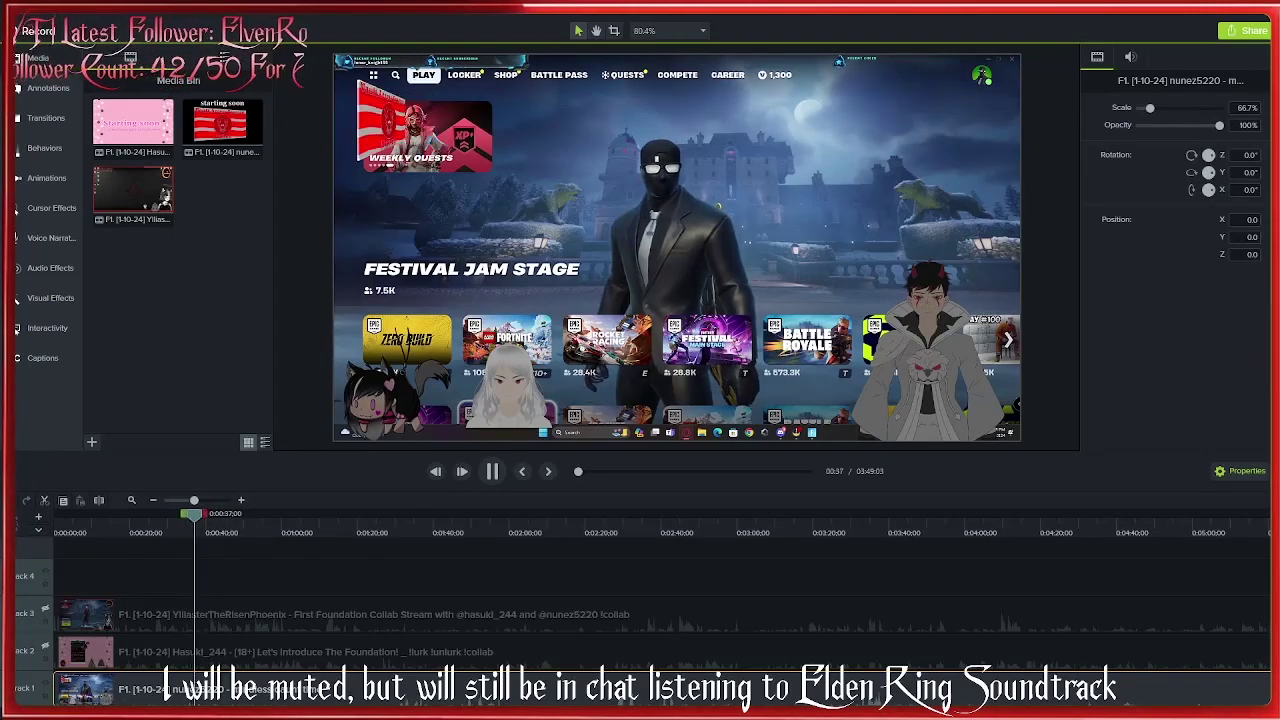
click(157, 593)
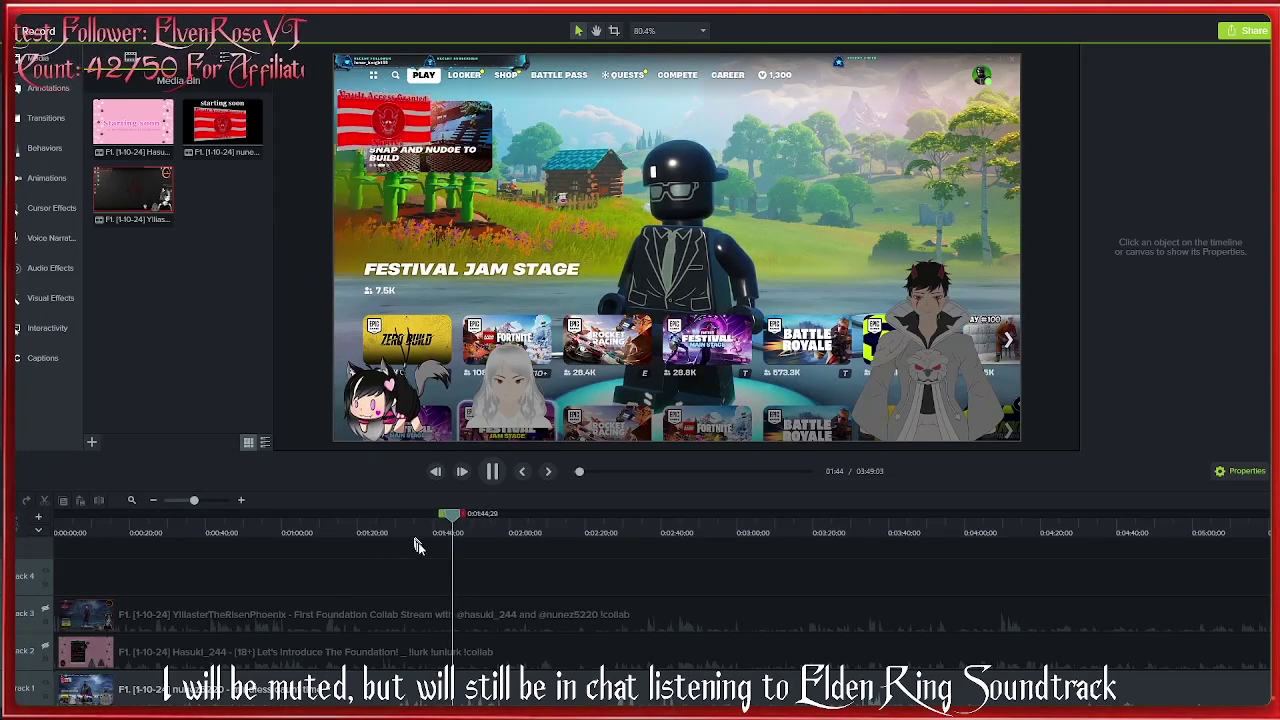
scroll(575, 640, up, 2)
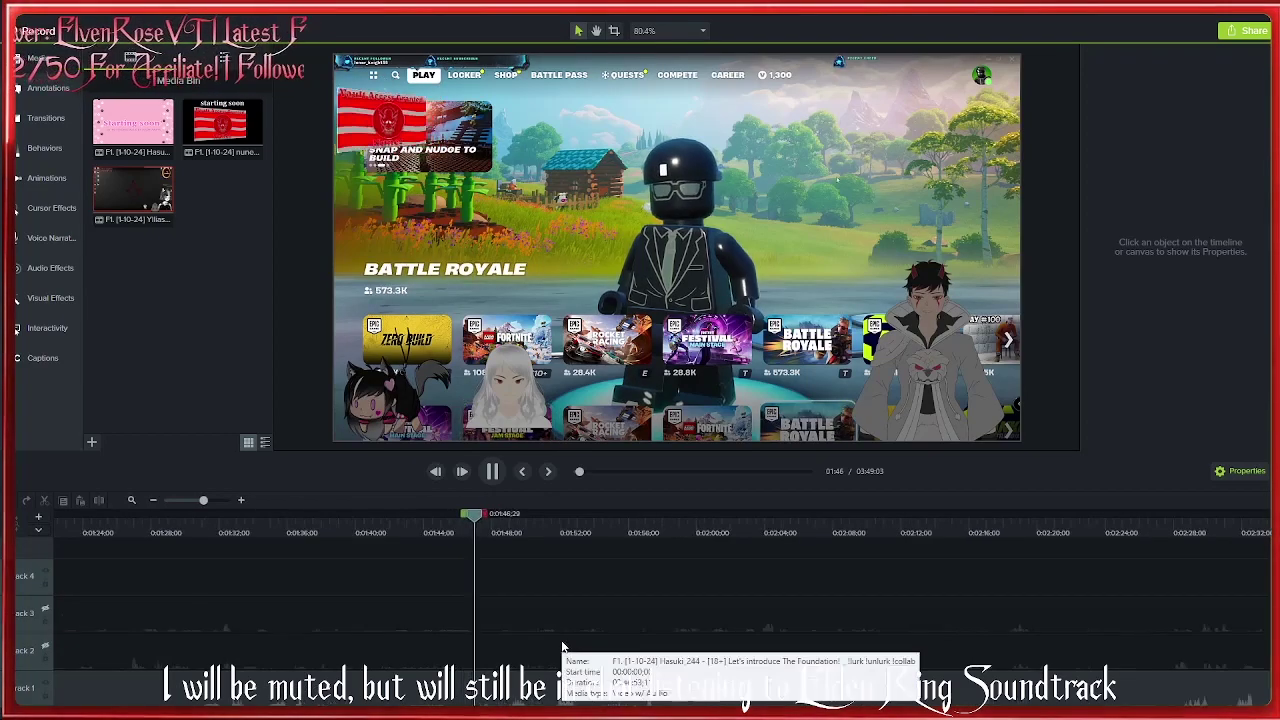
scroll(455, 596, up, 1)
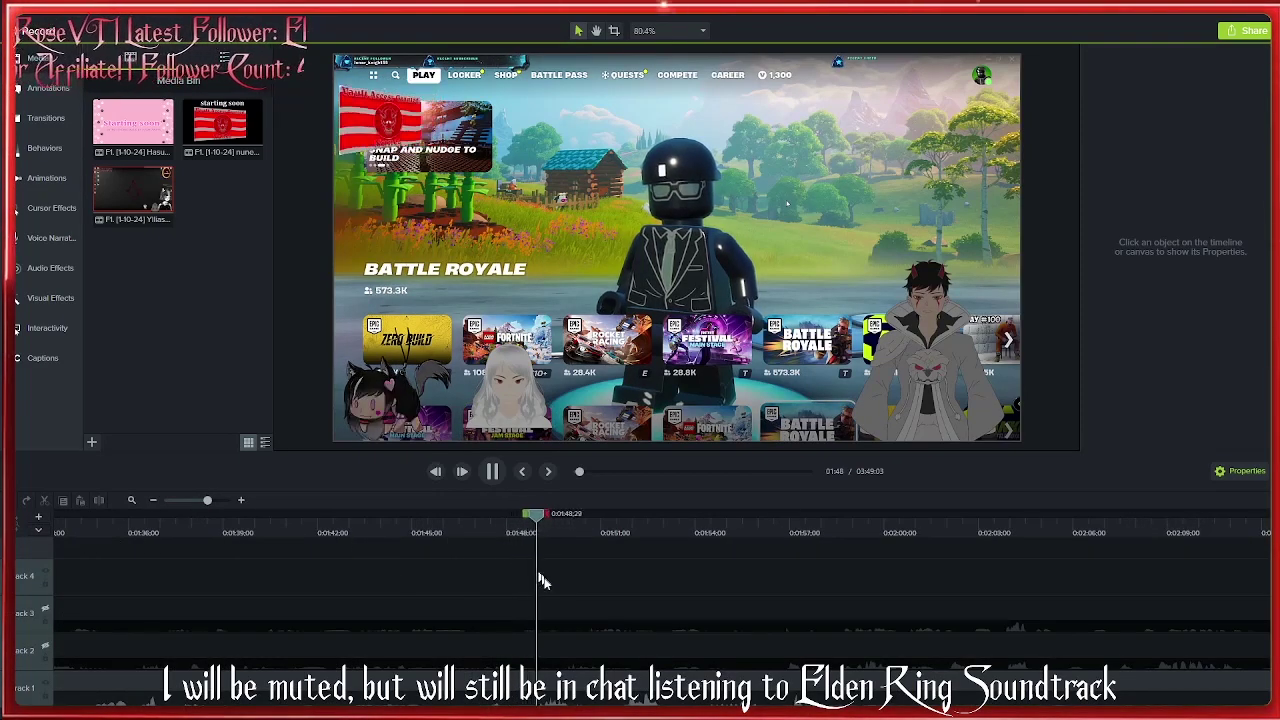
scroll(540, 581, right, 3)
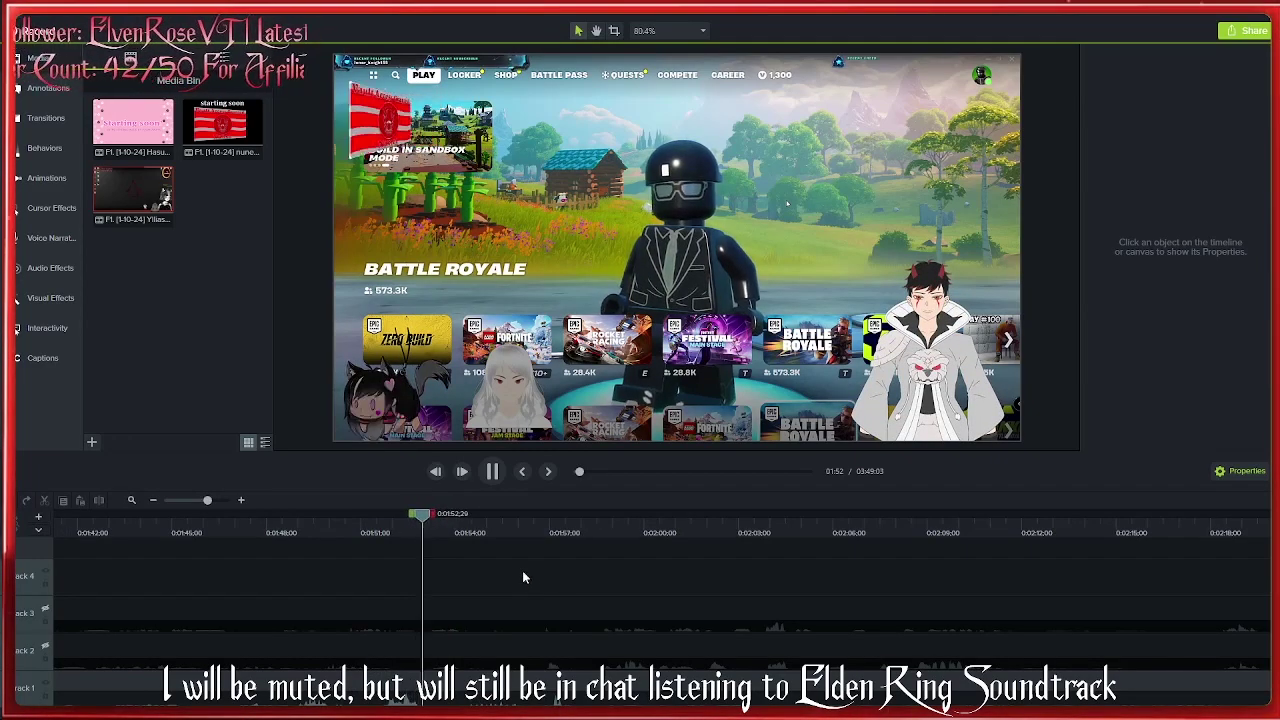
scroll(522, 577, right, 2)
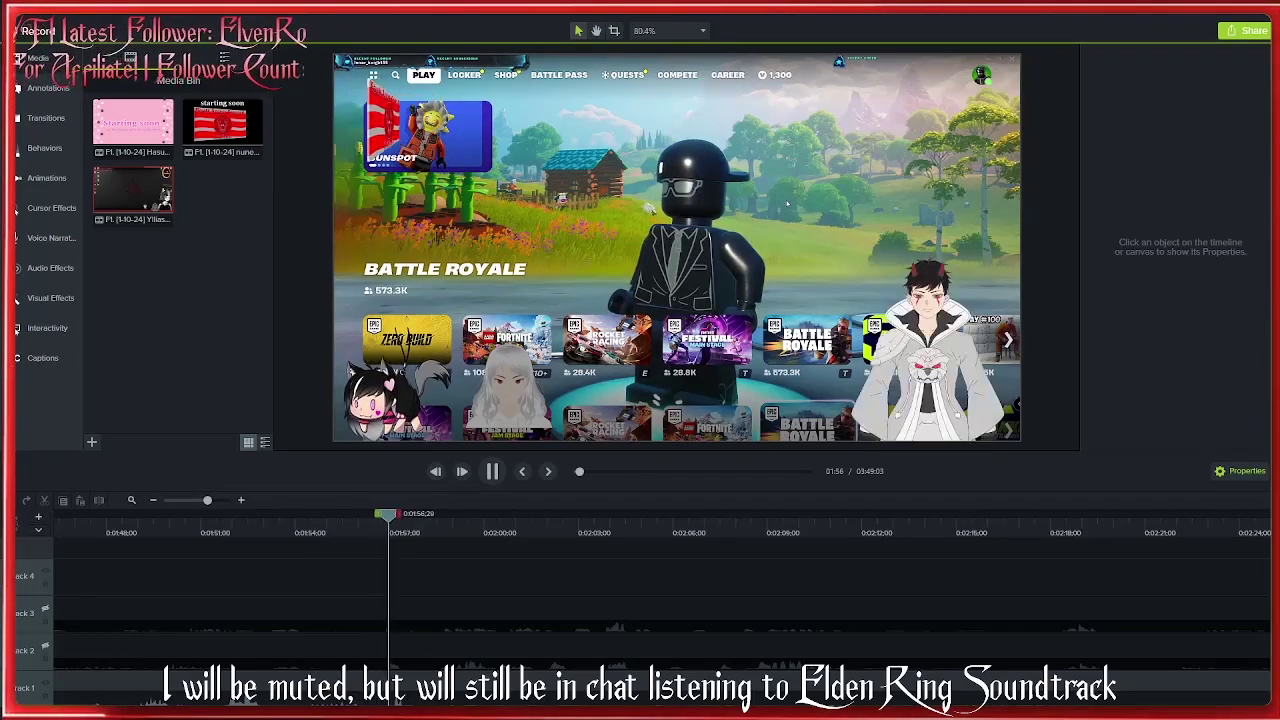
click(391, 533)
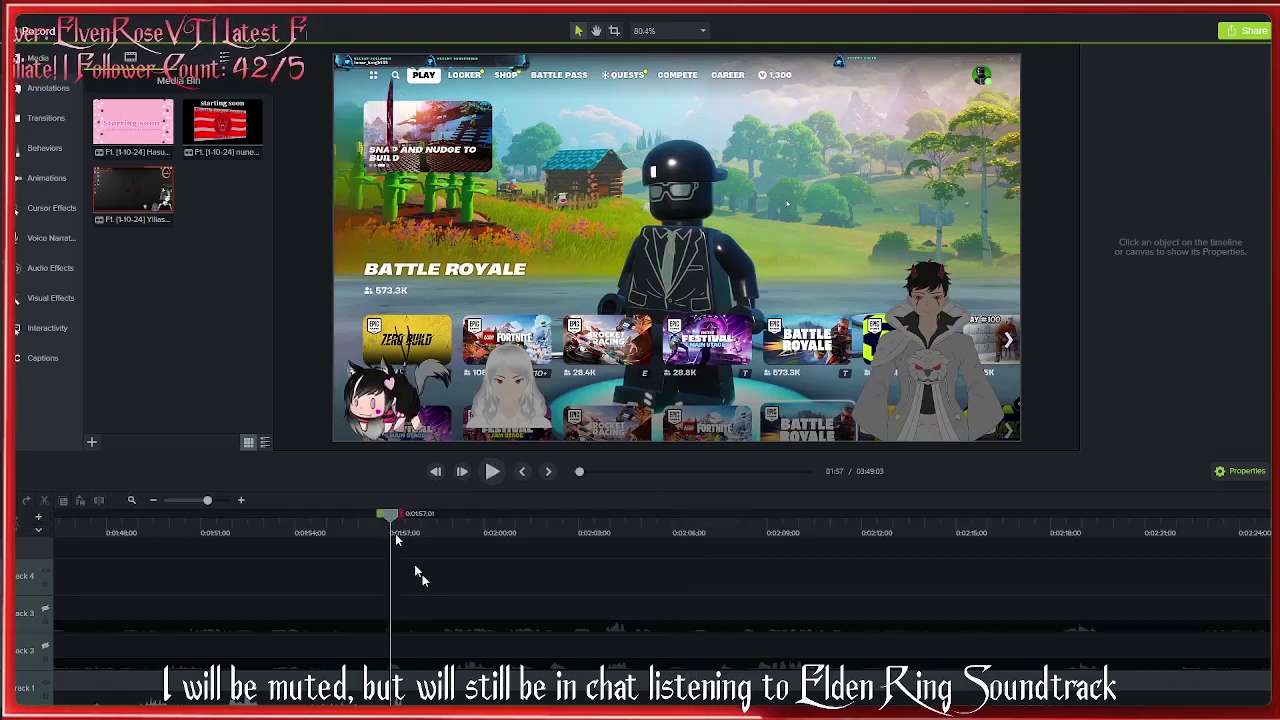
Play on to about 0:02:33;18, split the Track 1 clip there and ripple delete the part before the cut.
scroll(430, 590, up, 2)
key(space)
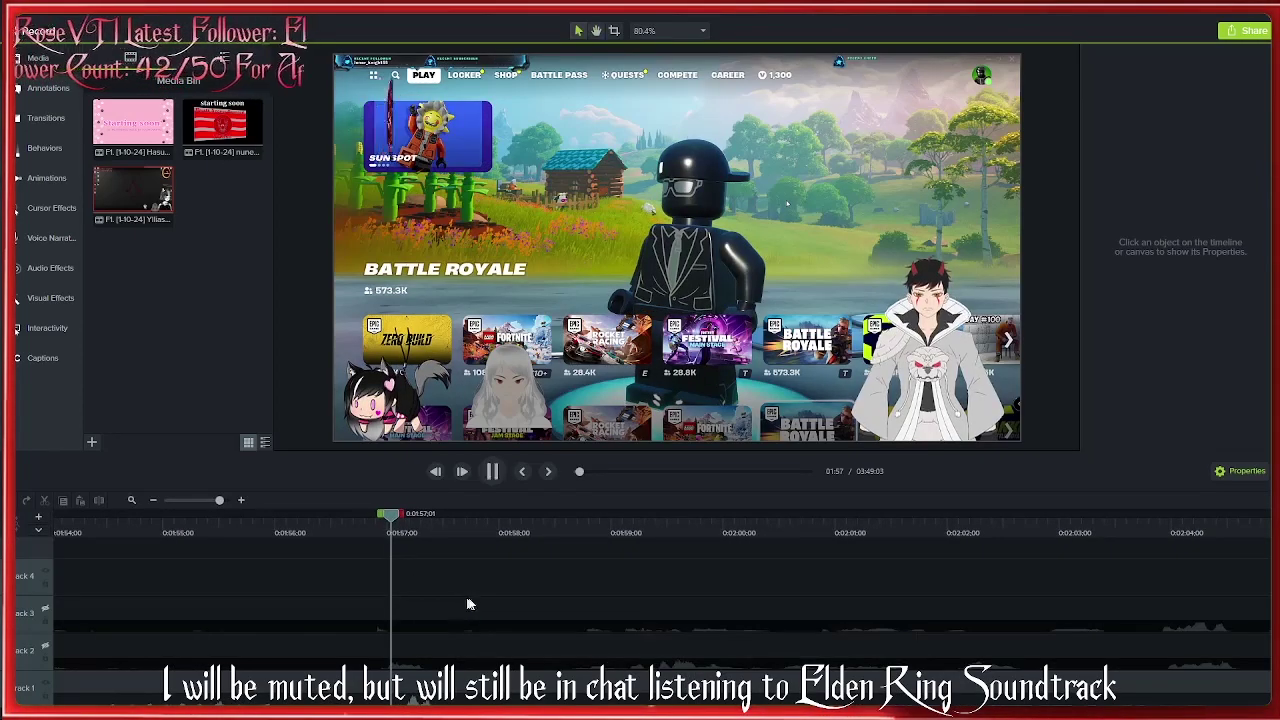
click(211, 533)
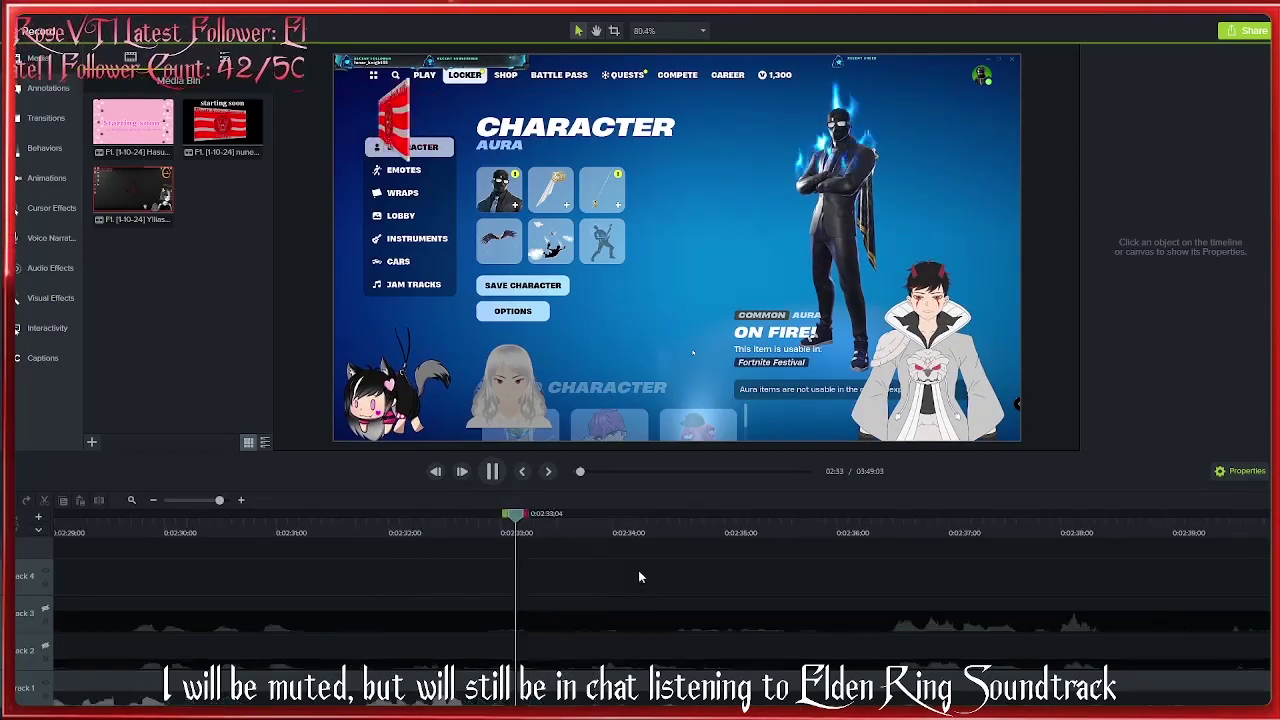
click(428, 538)
key(comma)
key(comma)
key(comma)
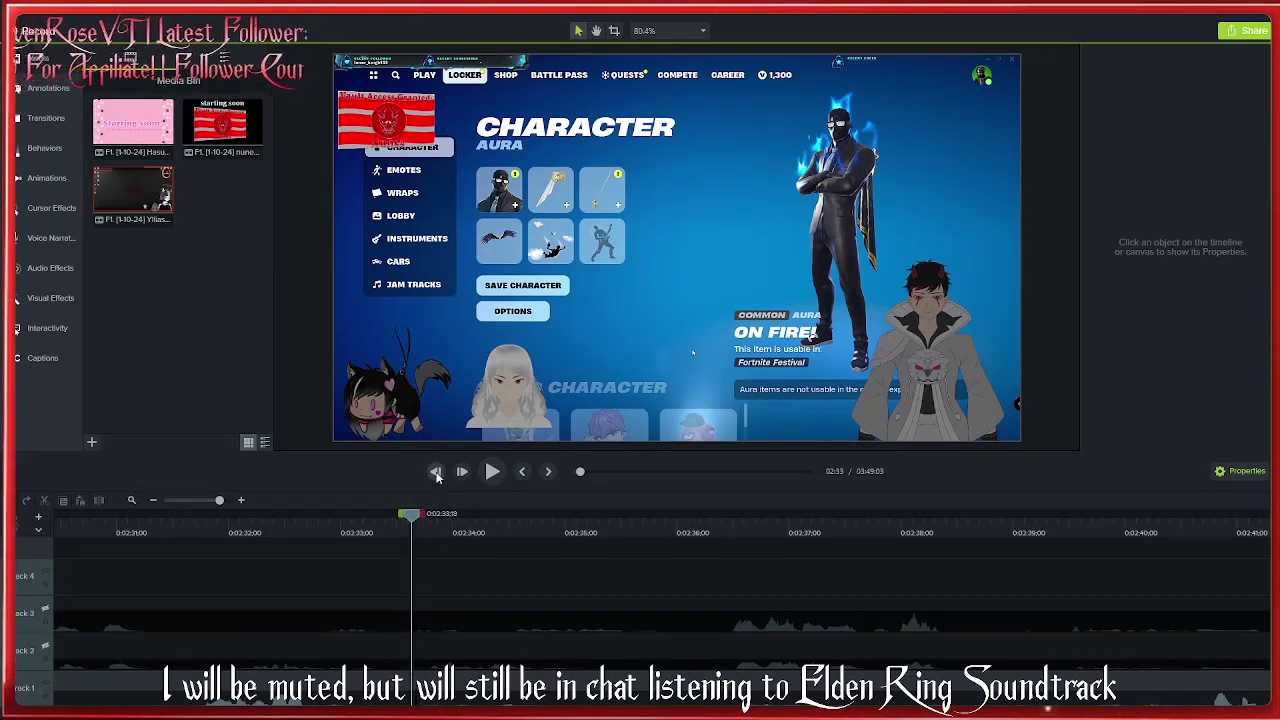
right_click(430, 695)
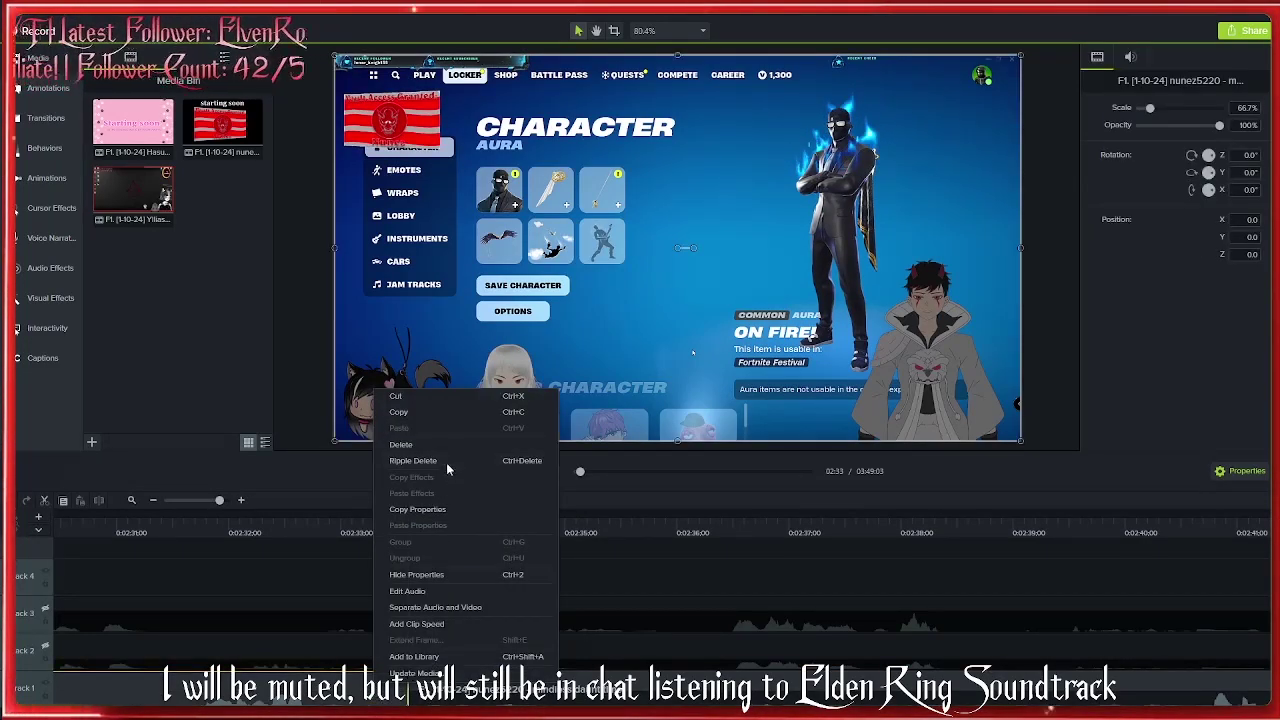
click(412, 460)
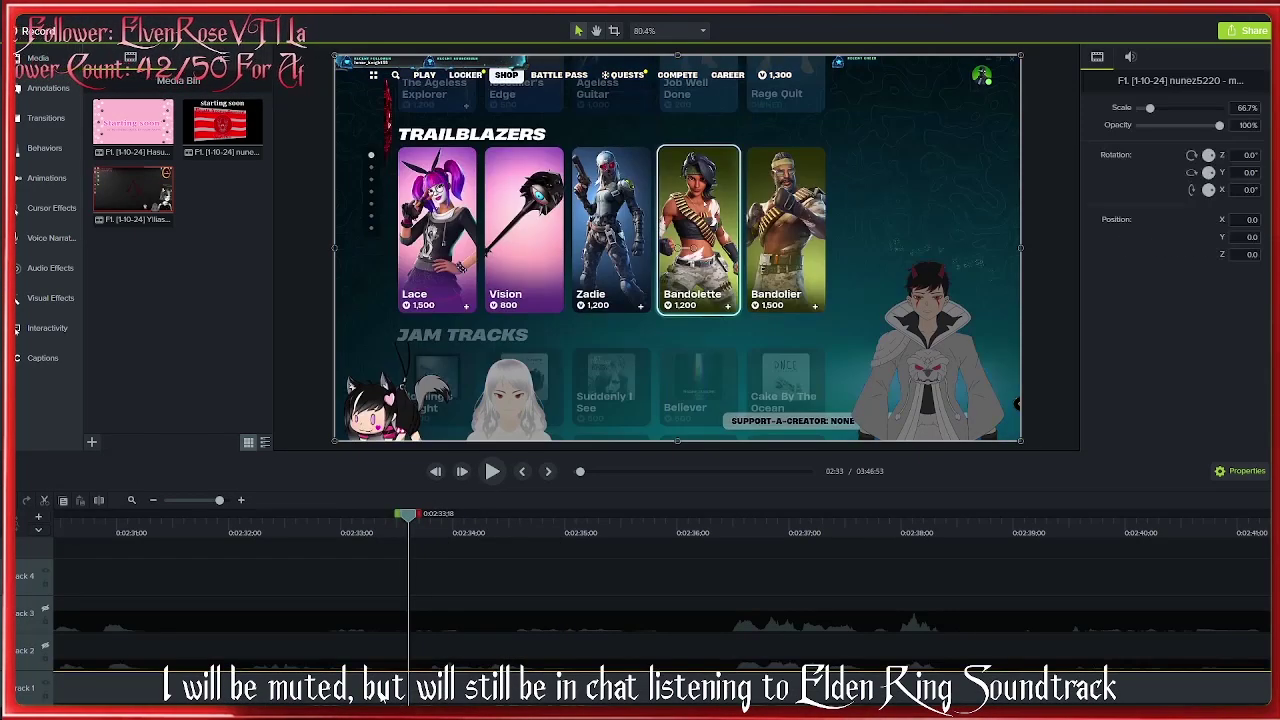
Return to the beginning of the timeline and make Track 3 and Track 2 visible along with Track 1.
key(space)
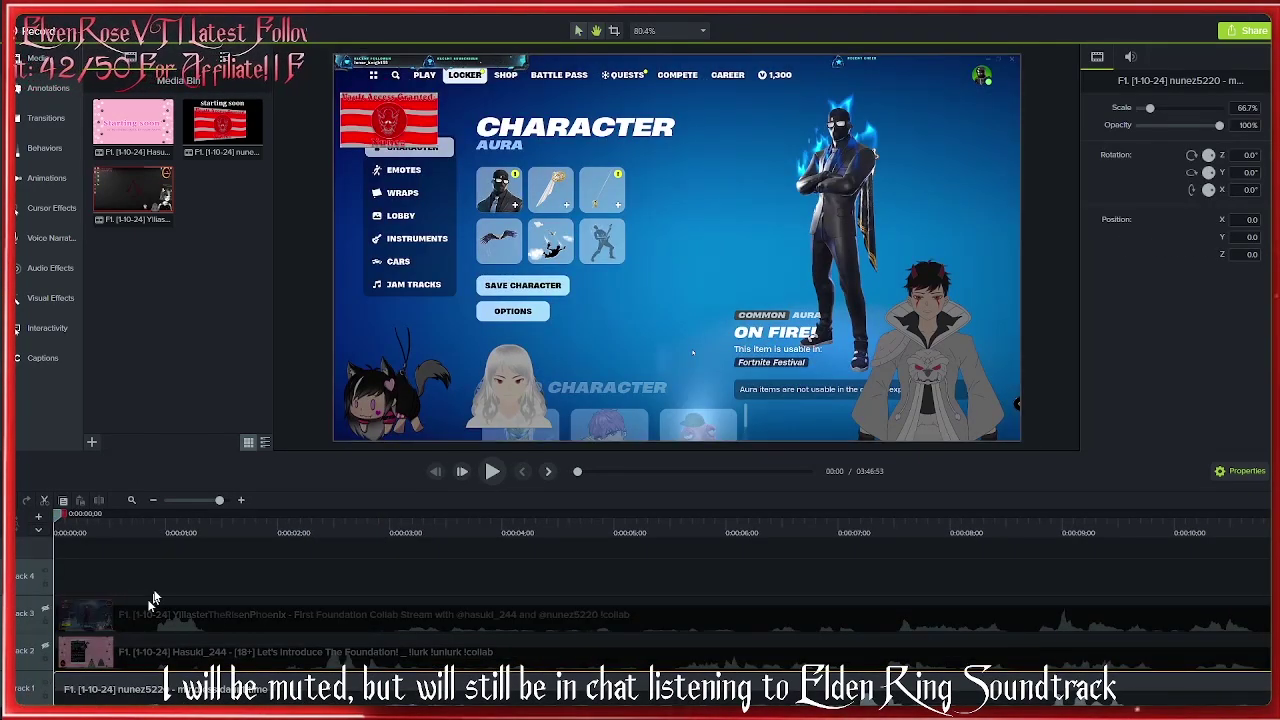
click(100, 672)
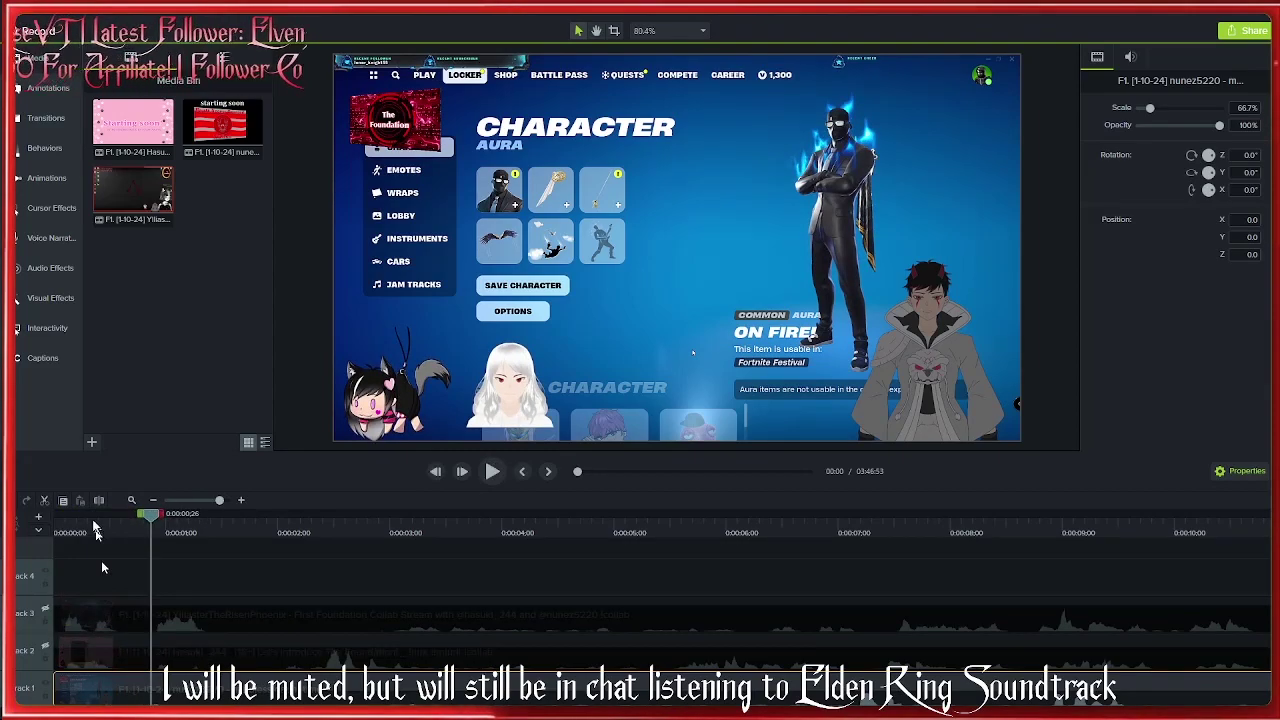
scroll(157, 619, up, 3)
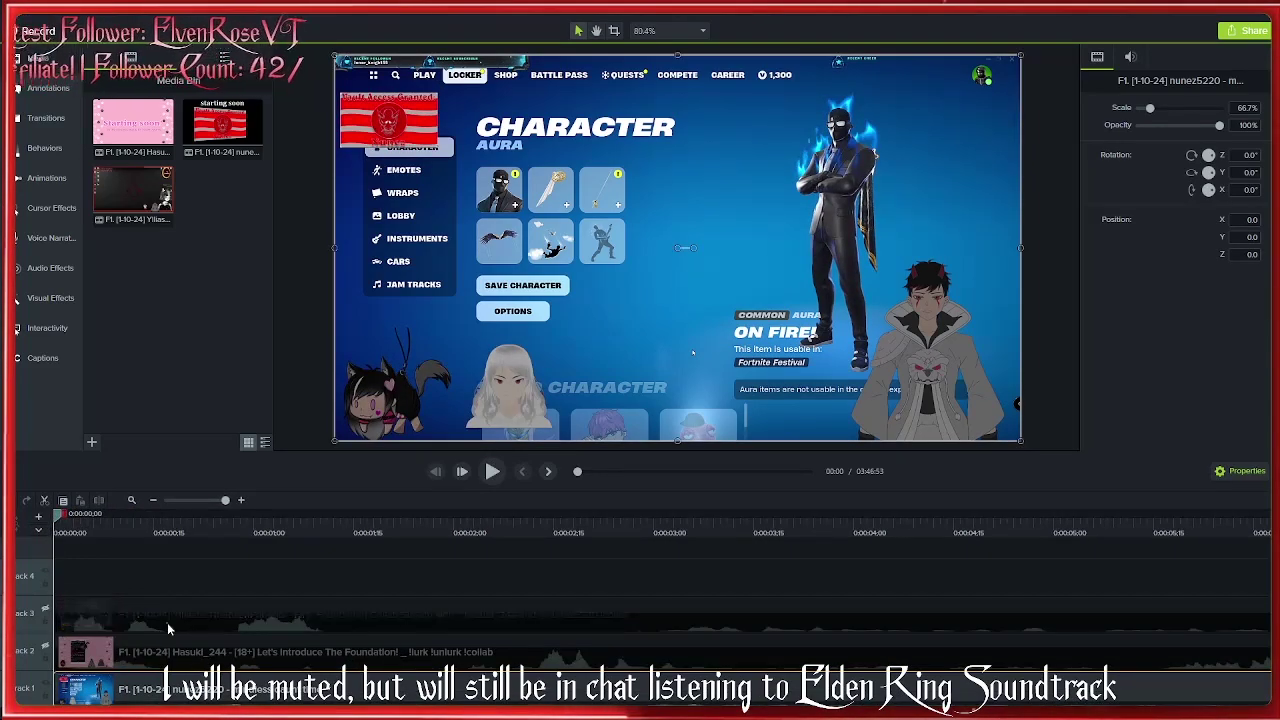
click(164, 568)
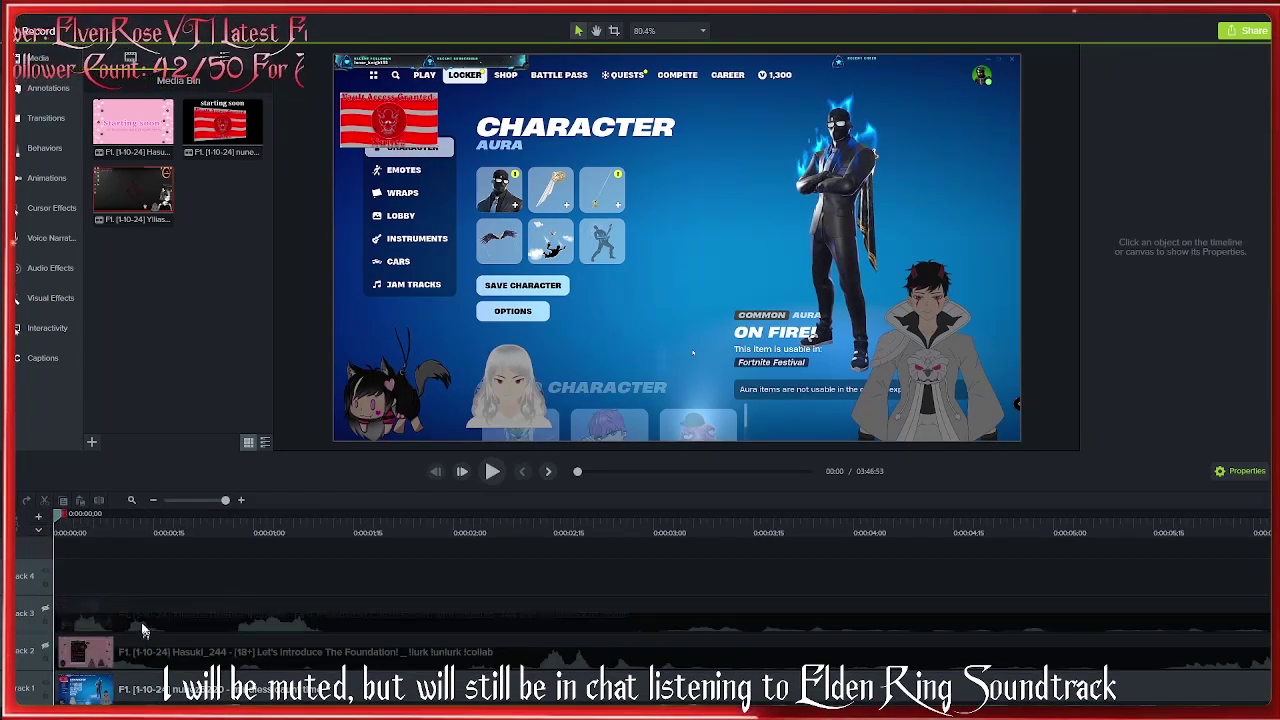
click(45, 610)
click(45, 648)
click(145, 655)
click(155, 690)
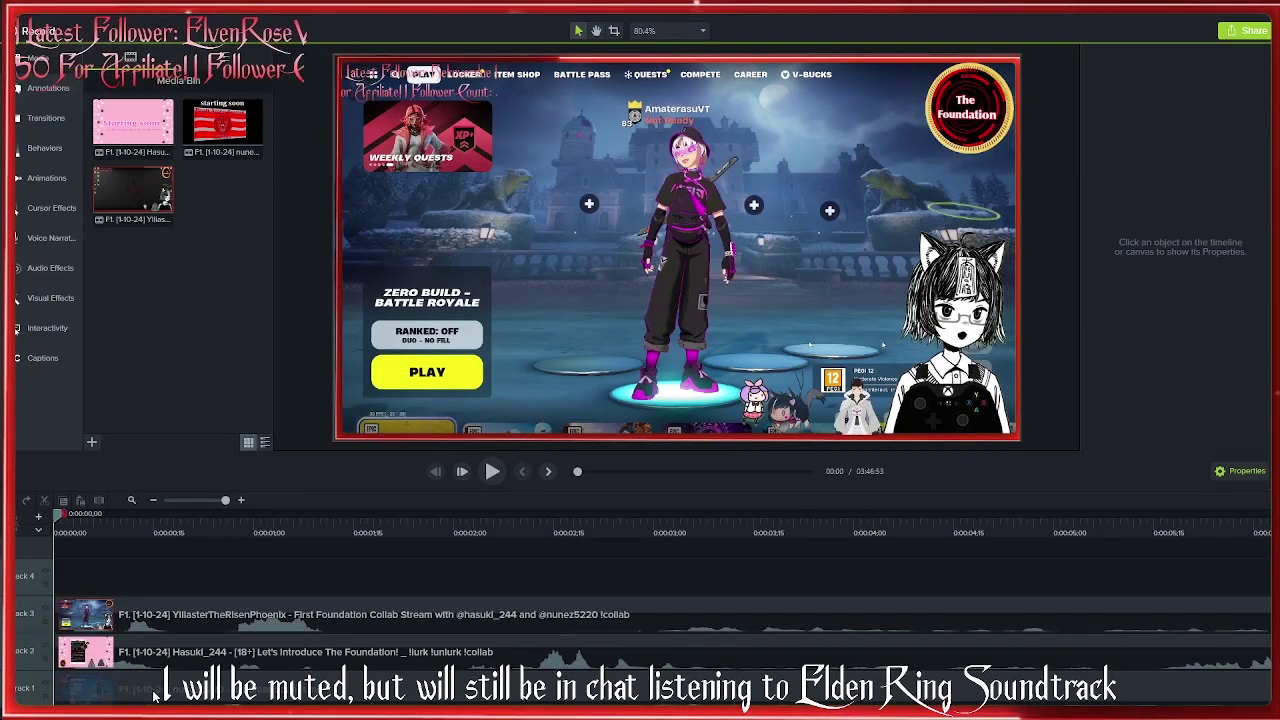
Split the Track 1 clip one frame after its start and ripple delete that single frame.
click(150, 692)
click(461, 474)
click(60, 688)
right_click(60, 688)
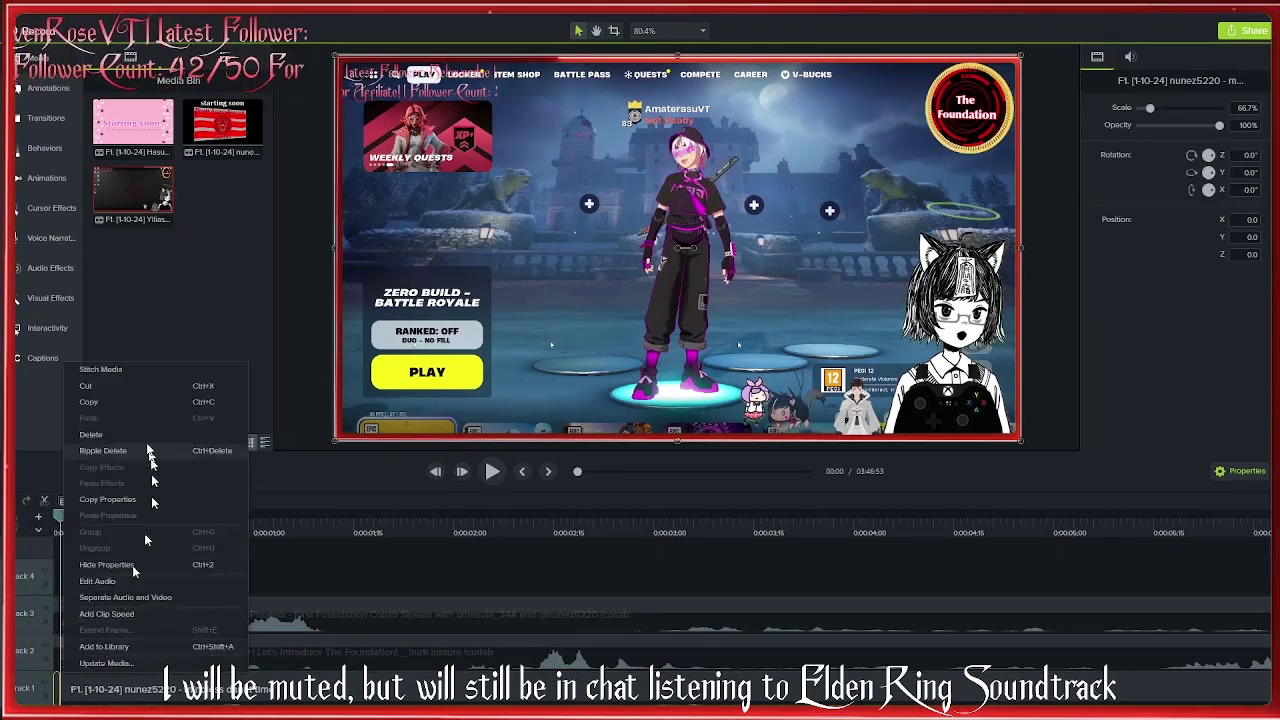
click(130, 695)
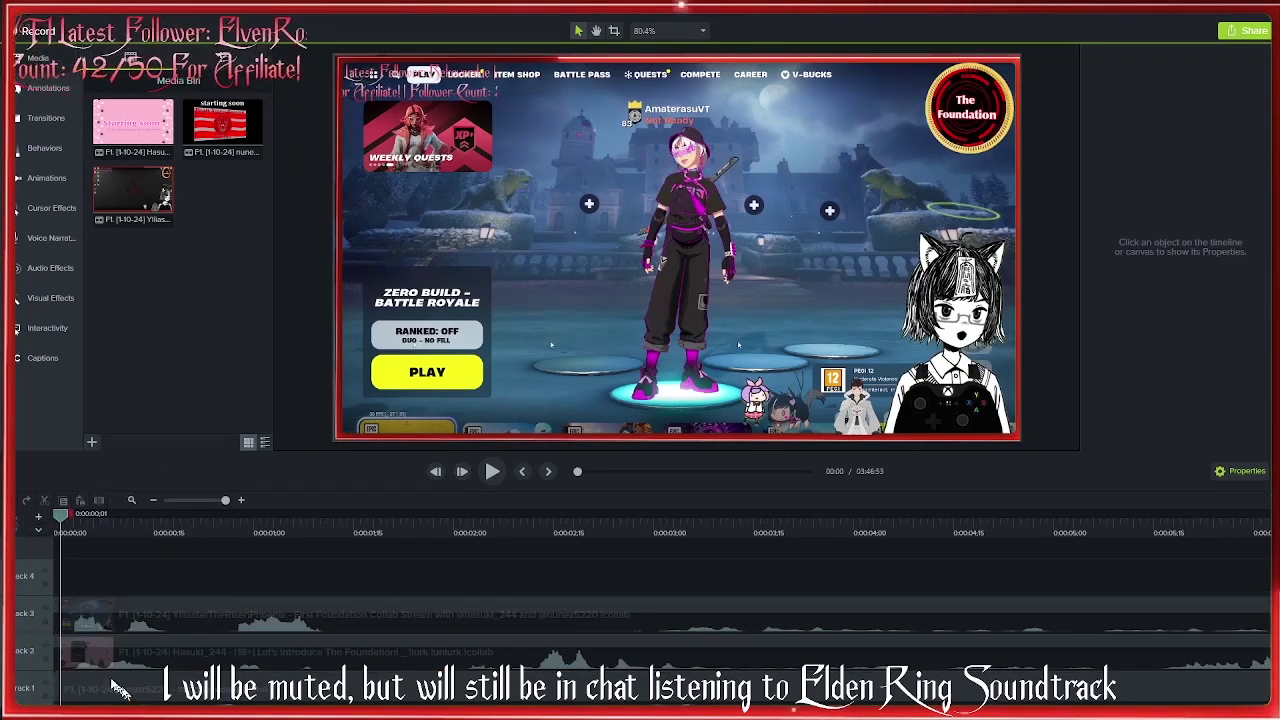
Play the tracks briefly from the start, then split the Track 1 clip two frames in and ripple delete those two frames.
key(space)
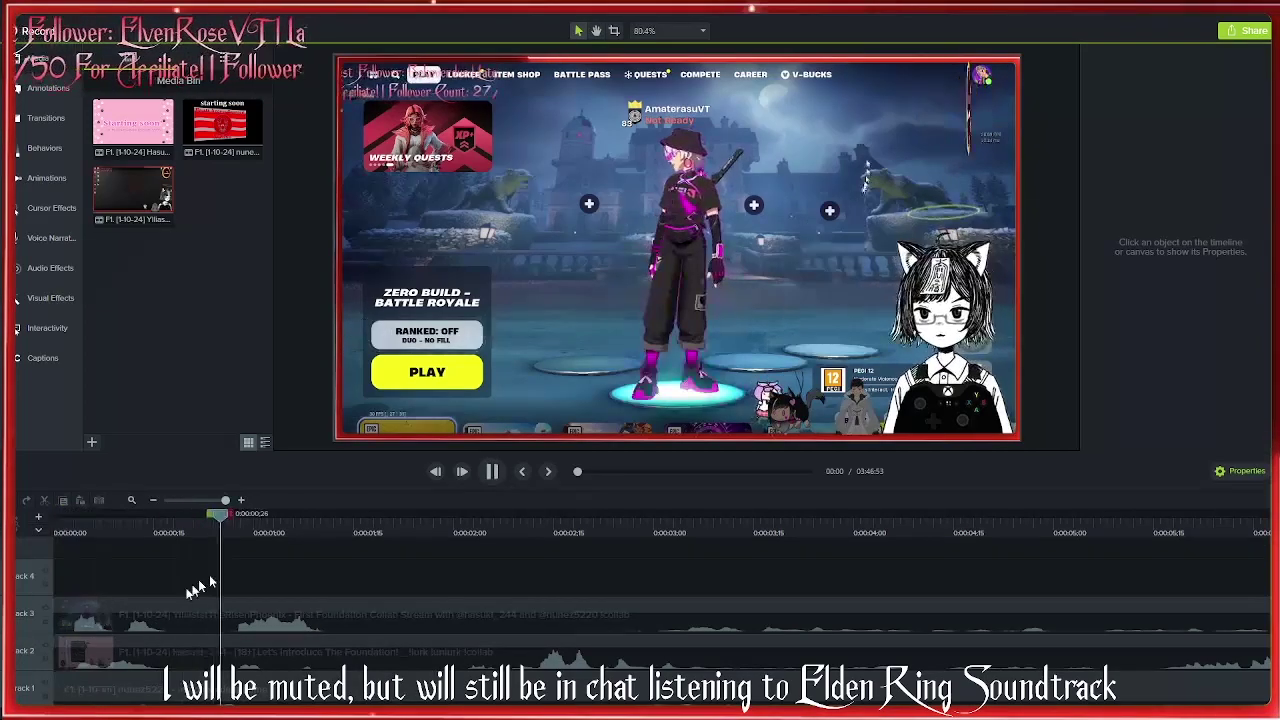
click(91, 537)
click(133, 688)
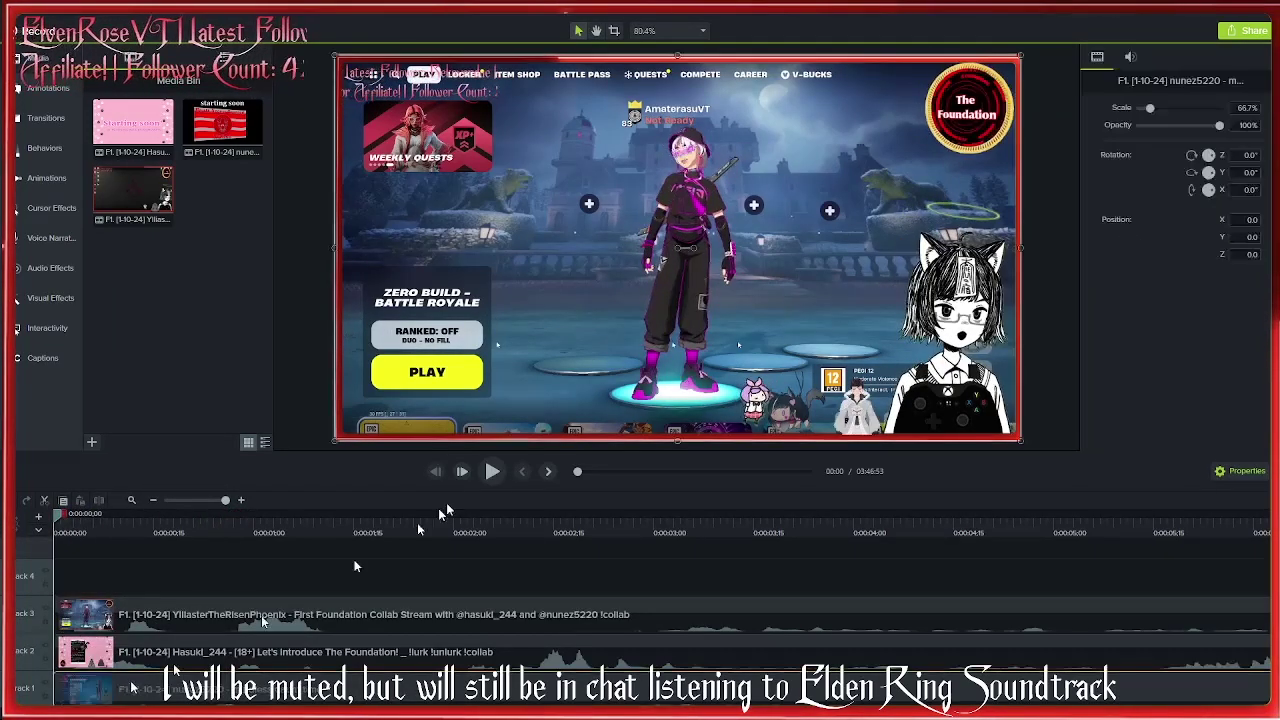
click(462, 471)
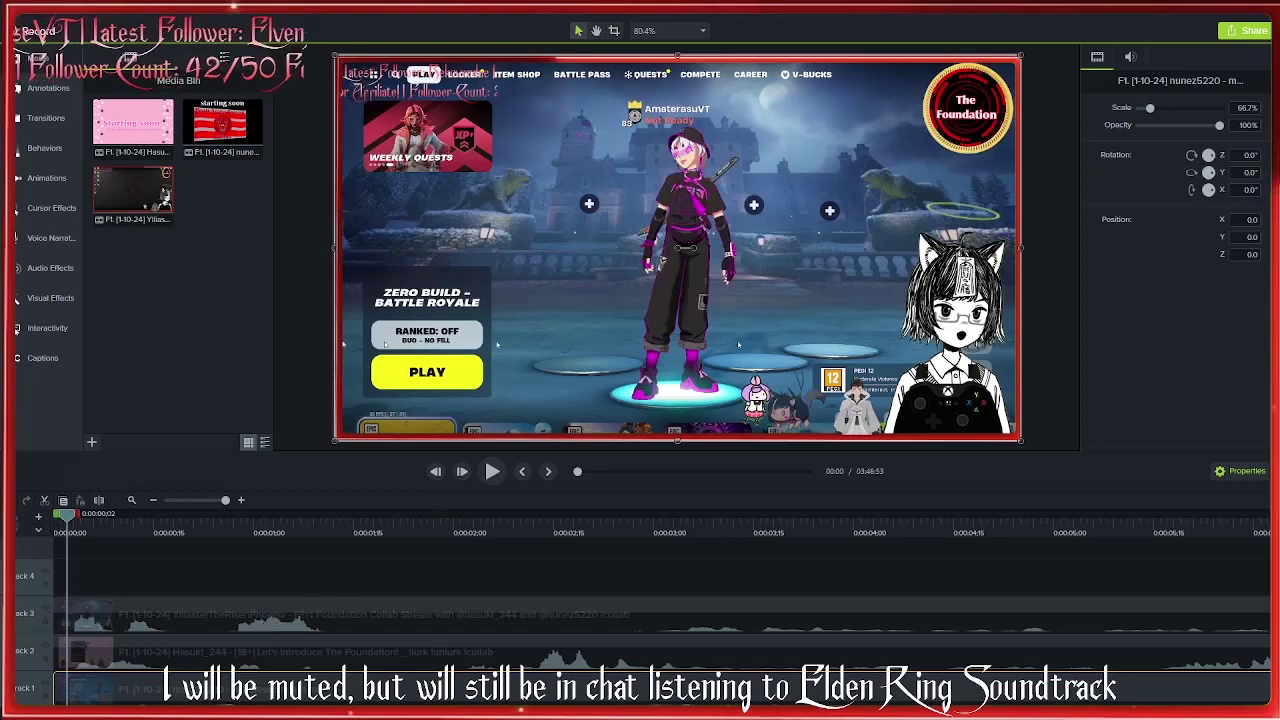
key(Escape)
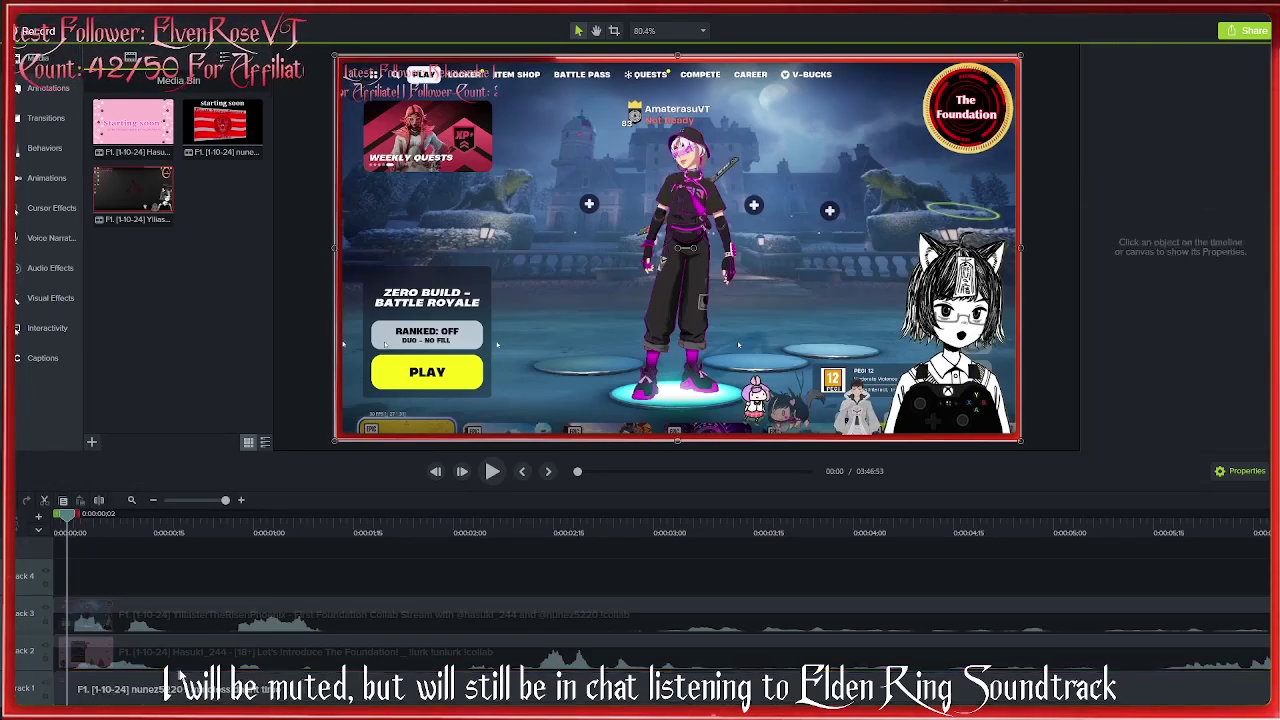
right_click(59, 693)
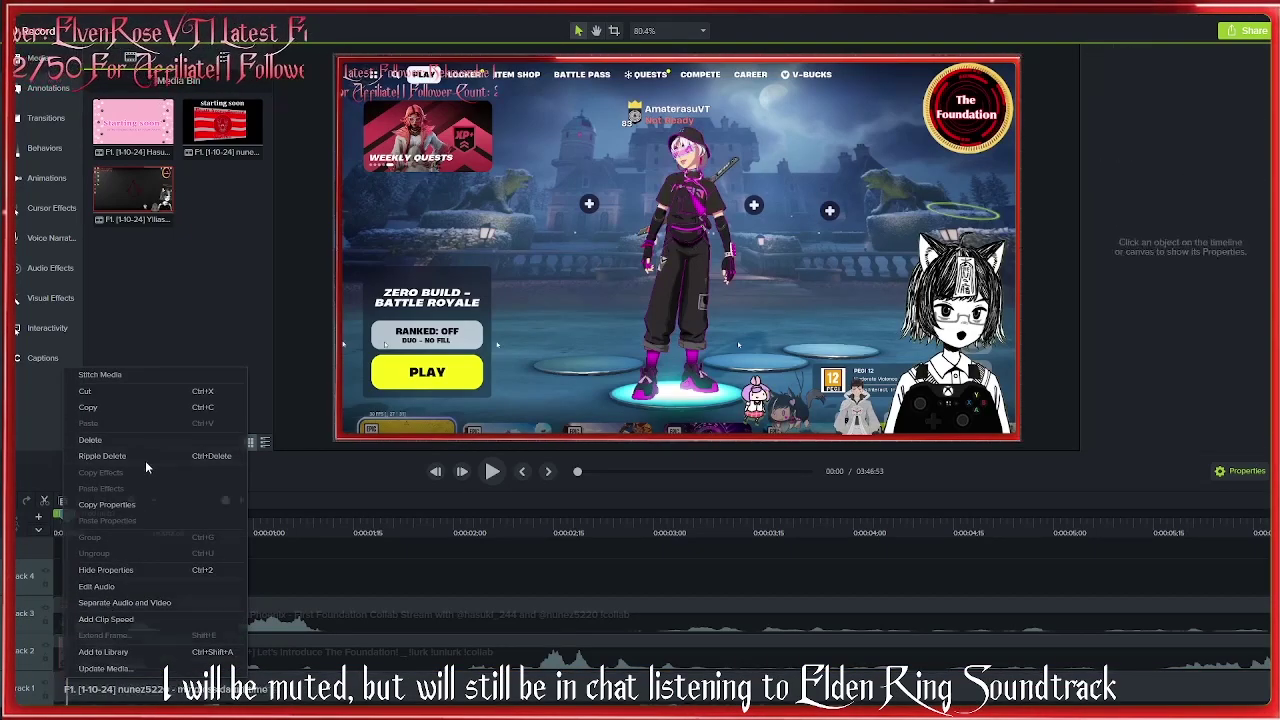
click(183, 688)
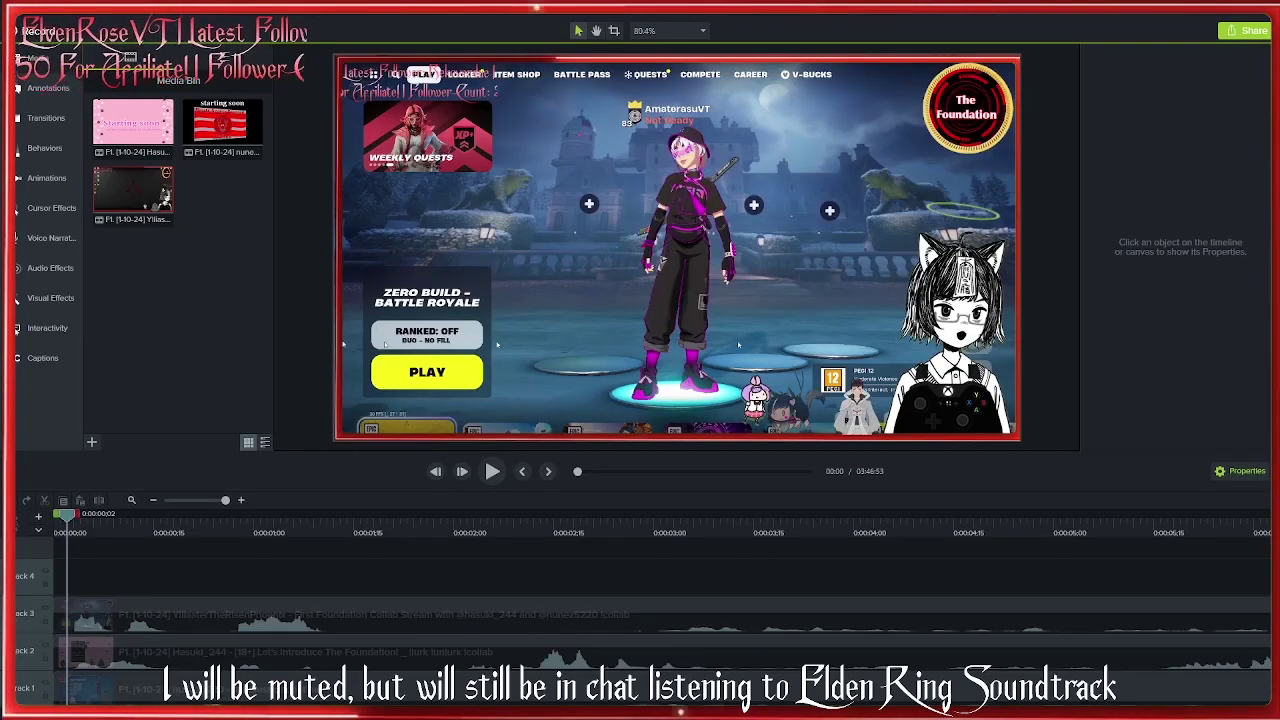
Switch to Firefox and search Google for "twitch emote size".
key(alt+Tab)
text(twitc)
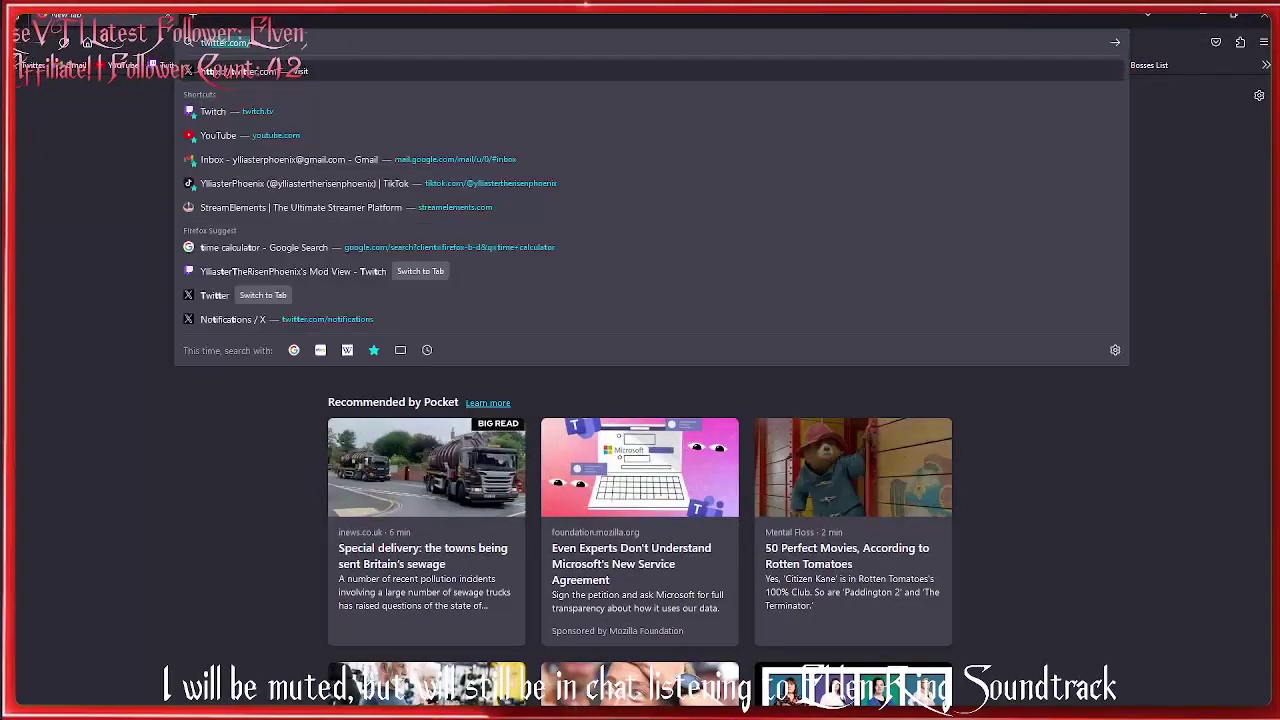
text(h emote size)
key(Return)
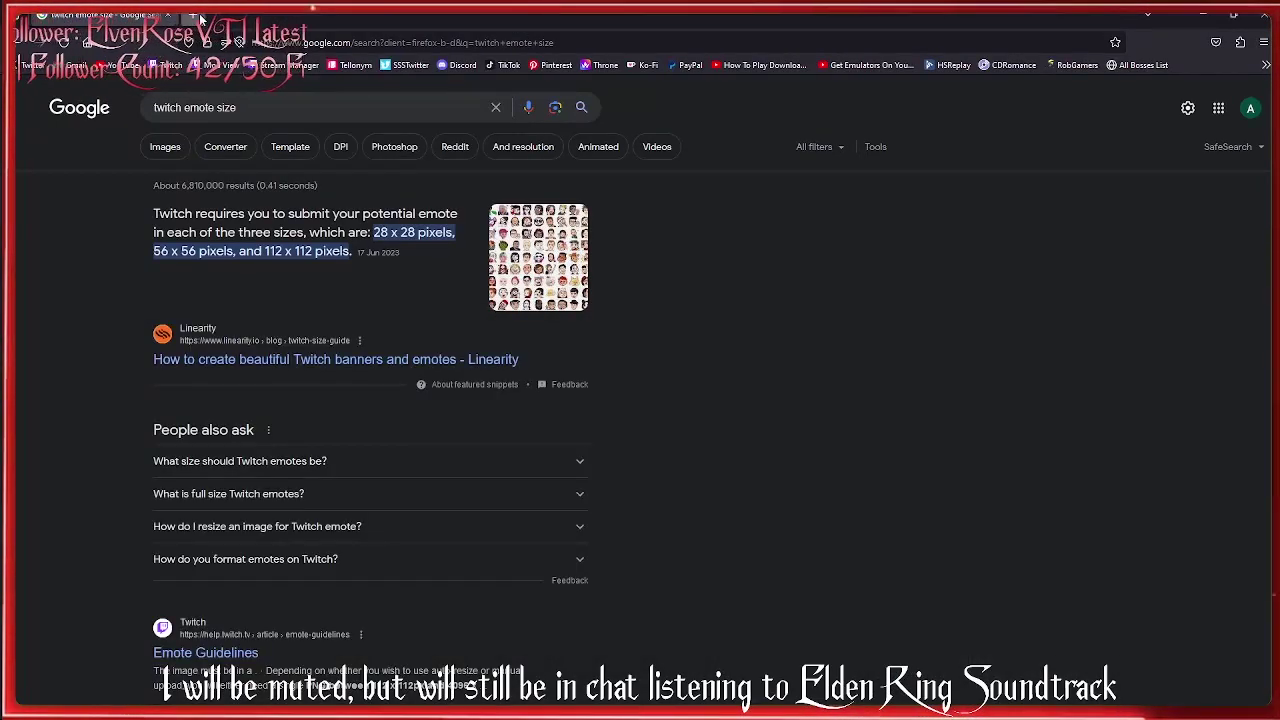
Search Google for "image resizer" in a new tab and compare it with the emote size results.
key(ctrl+t)
text(image res)
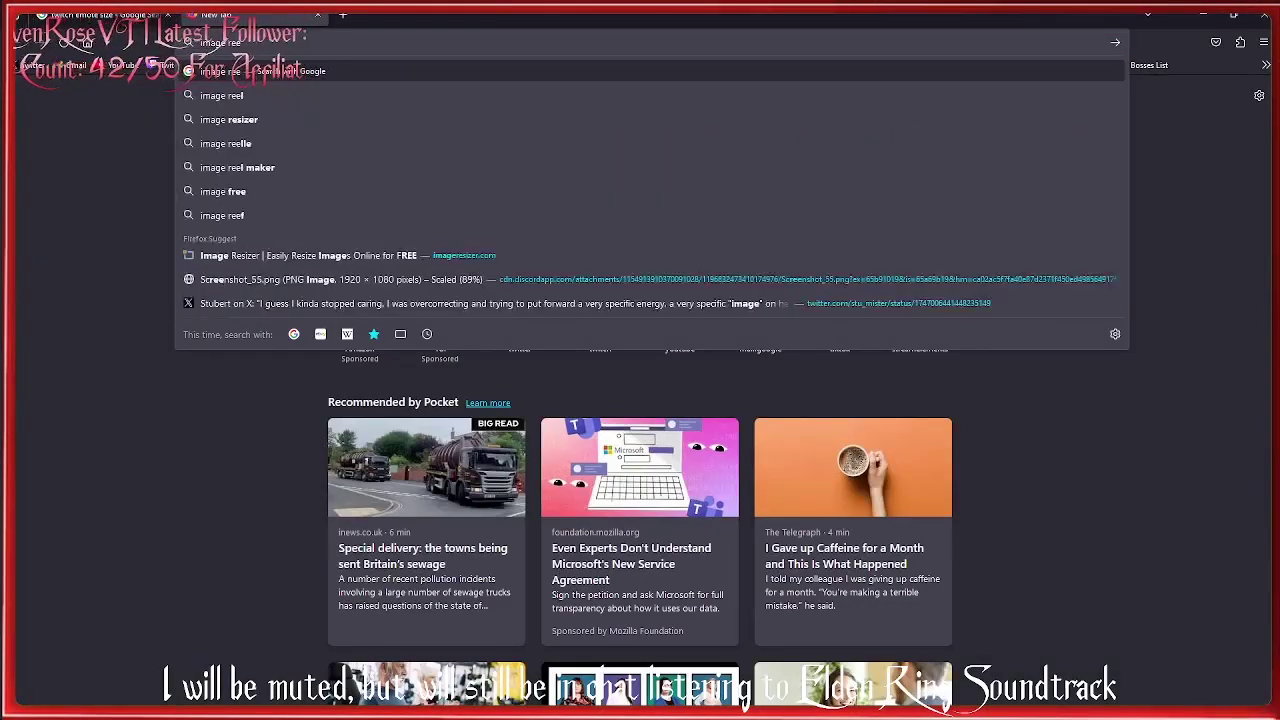
text(izer)
key(Return)
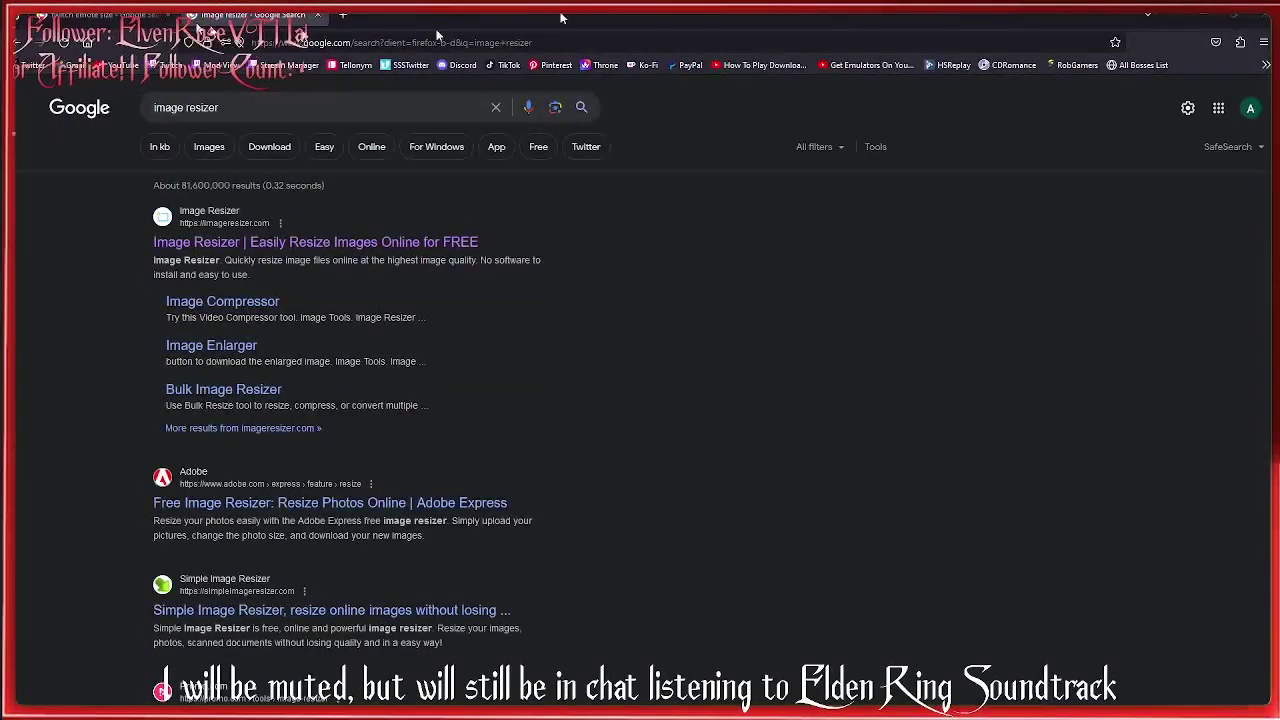
click(145, 16)
click(250, 15)
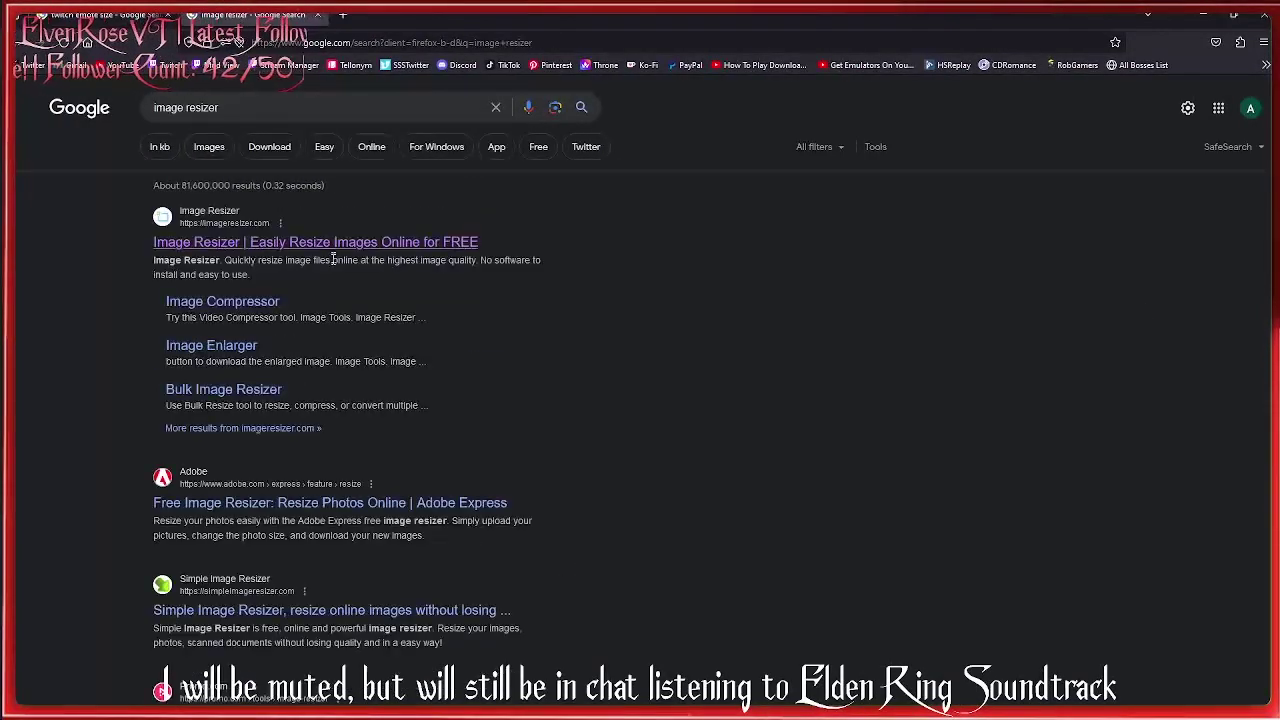
Change the search to "twitch emote resizer" and open the Twitch Emote Resizer page hosted on GitHub.
triple_click(228, 107)
text(twitch )
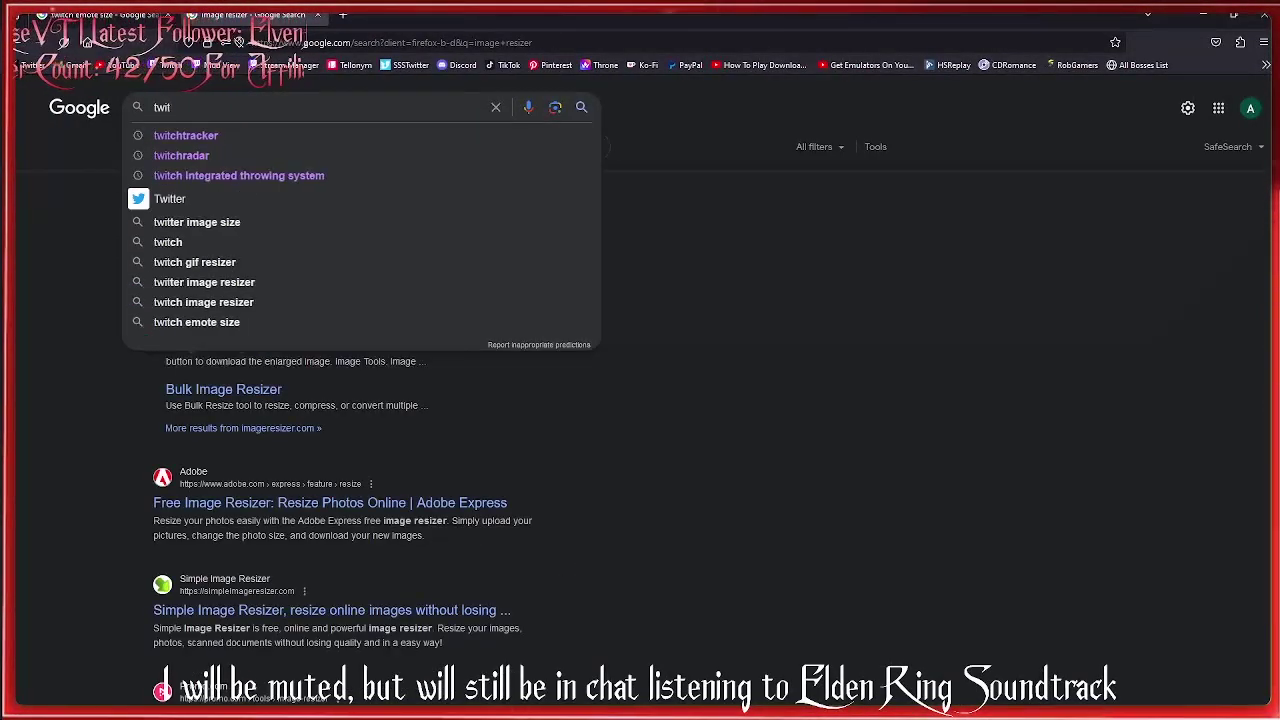
text(emote resizer)
key(Return)
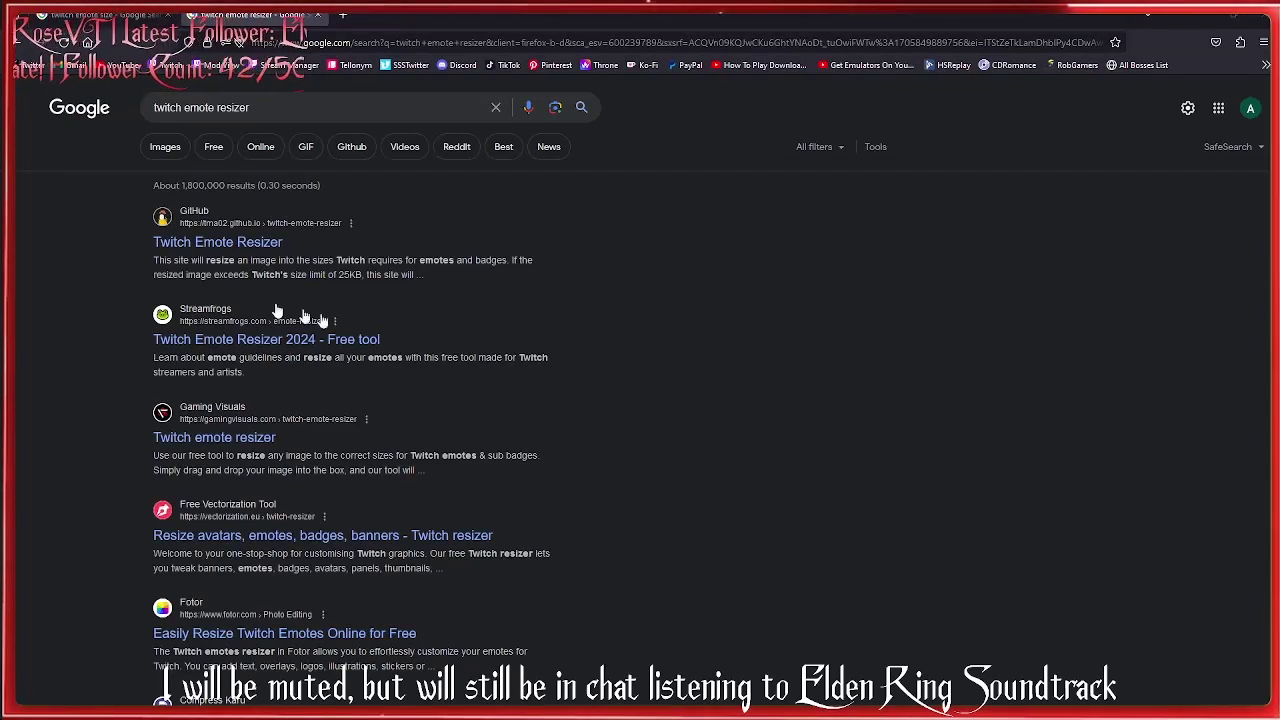
click(195, 244)
key(alt+Left)
key(alt+Right)
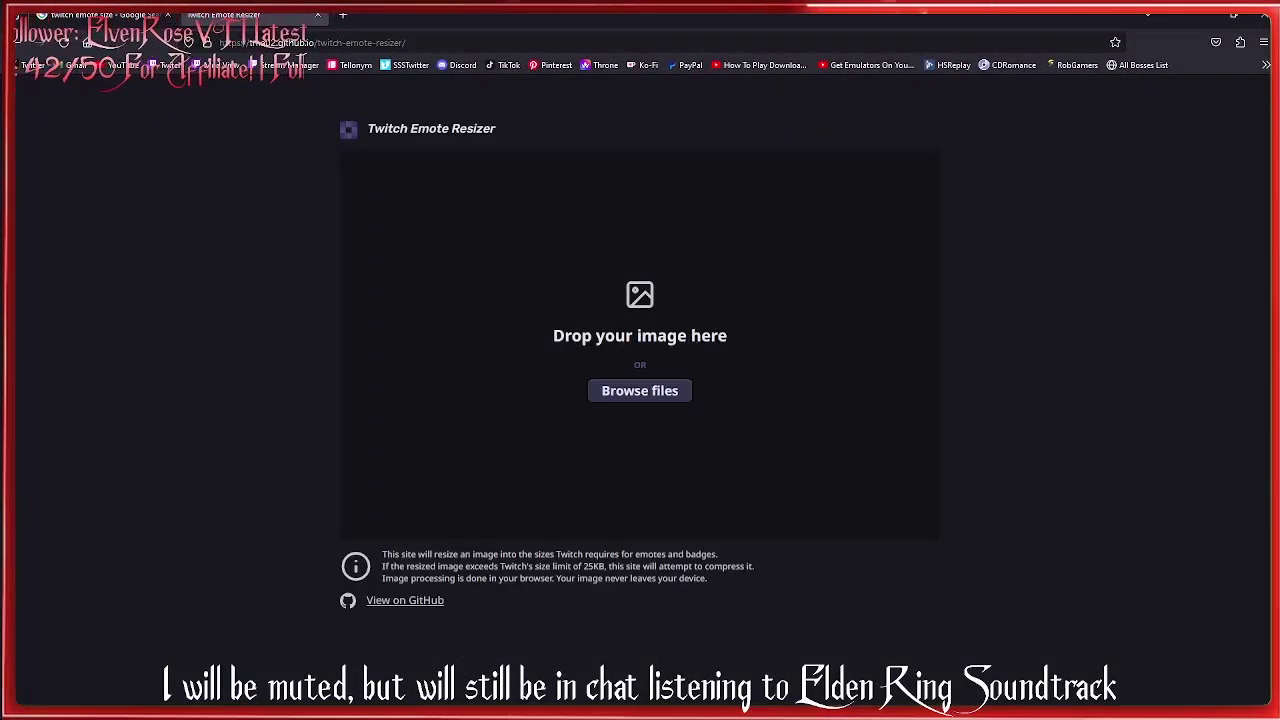
Load The Foundation logo image into the emote resizer, save all sizes as a zip and switch back to Camtasia.
drag(1279, 300, 665, 340)
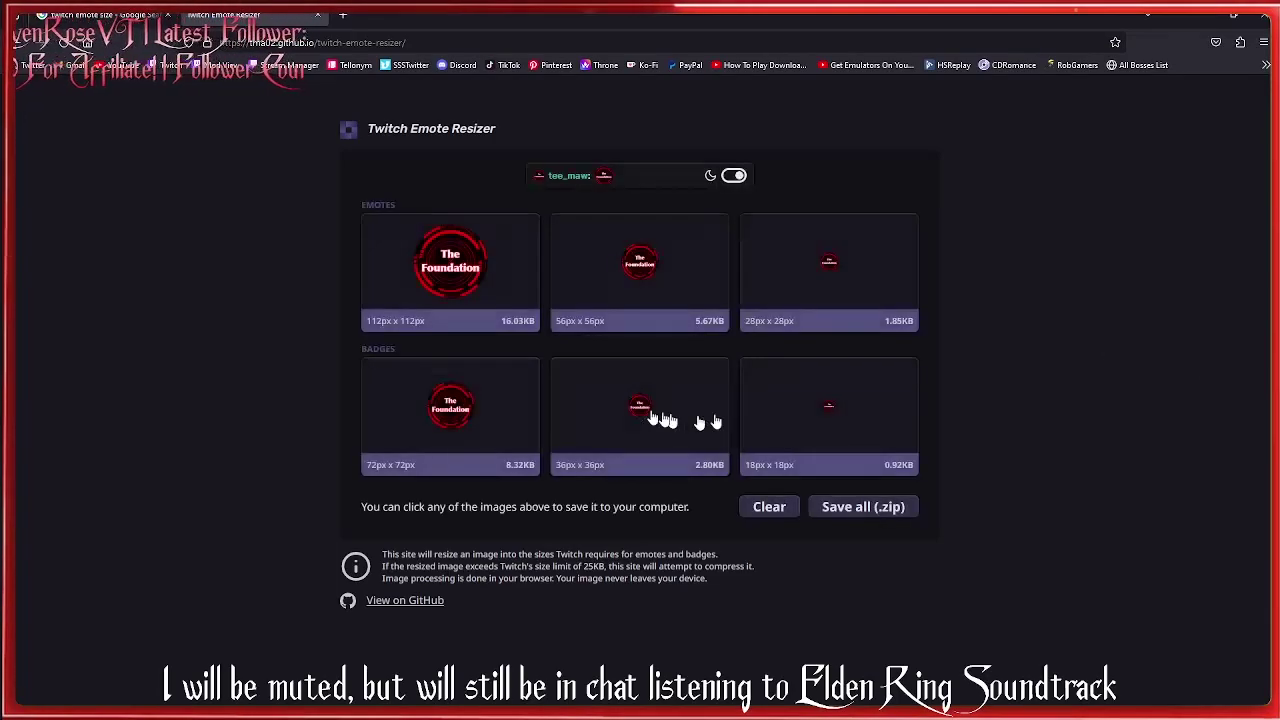
click(863, 507)
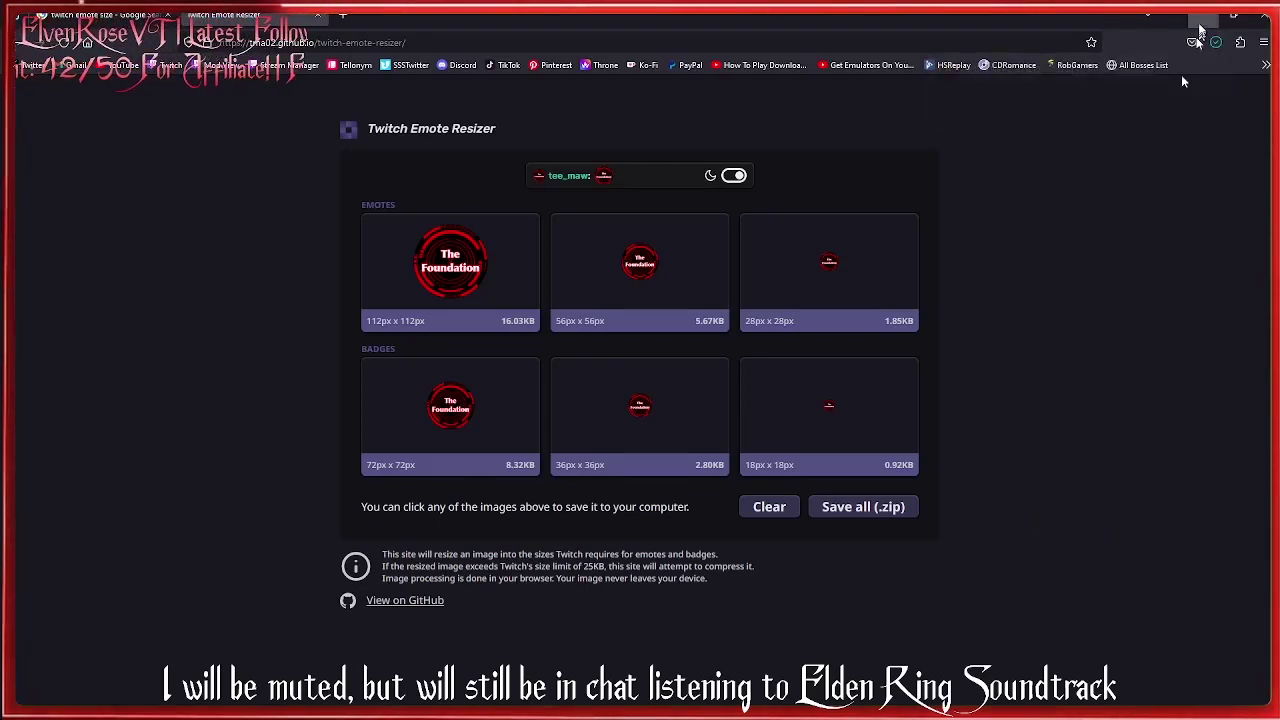
key(alt+Tab)
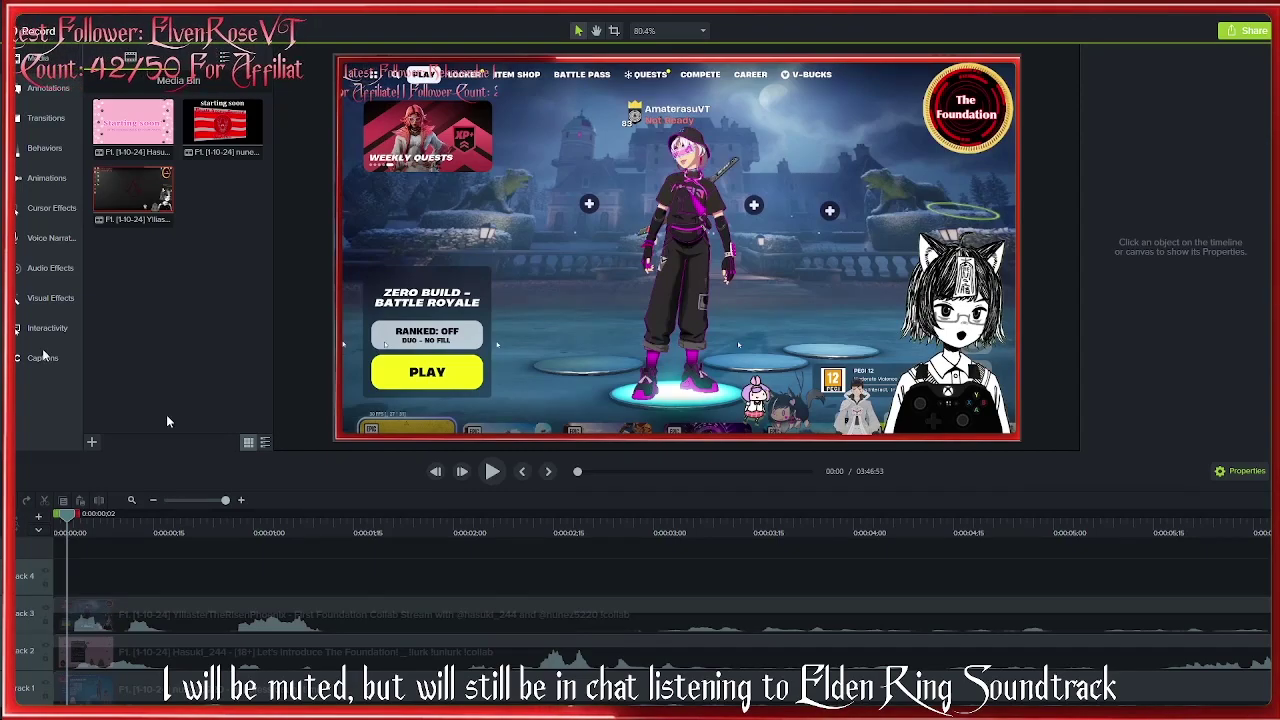
Play all three tracks from the start and pause at about 0:00:04;23 to check the sync.
drag(85, 540, 60, 540)
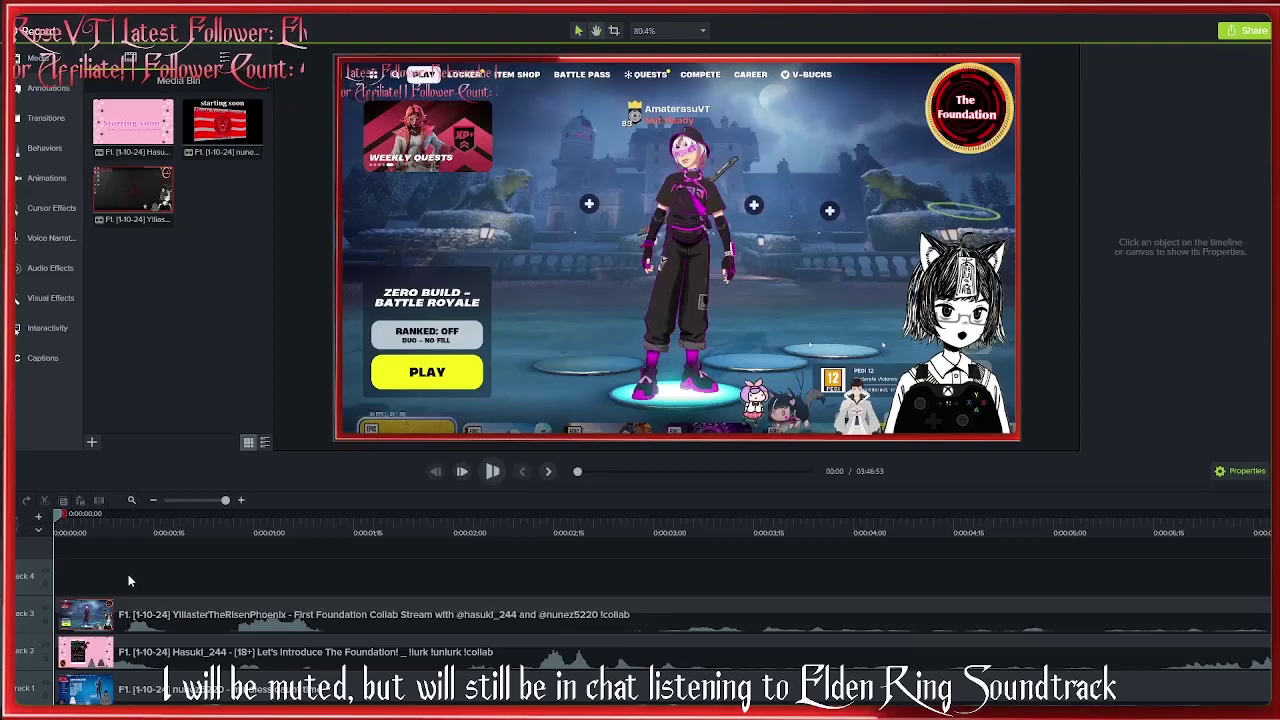
key(space)
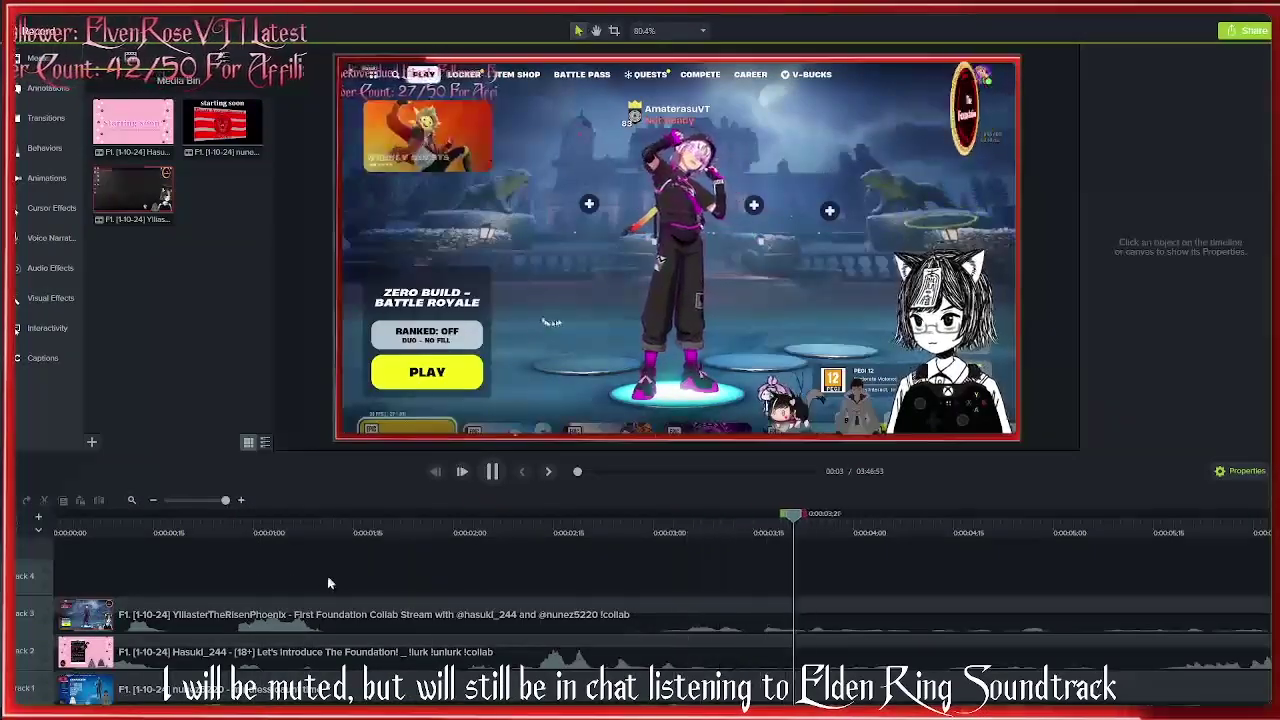
click(625, 322)
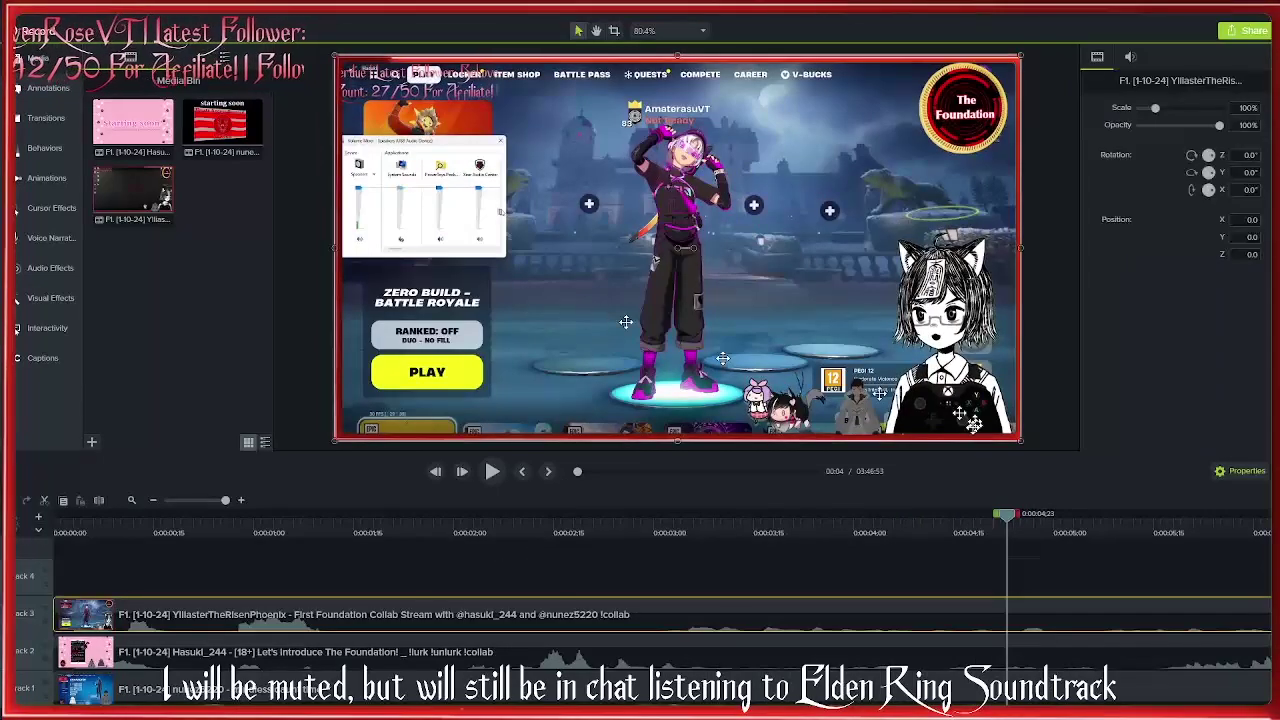
Shrink the Track 3 clip into the canvas's upper-left corner and scale down the Track 2 and Track 1 clips to about half size.
drag(1021, 441, 700, 258)
click(380, 400)
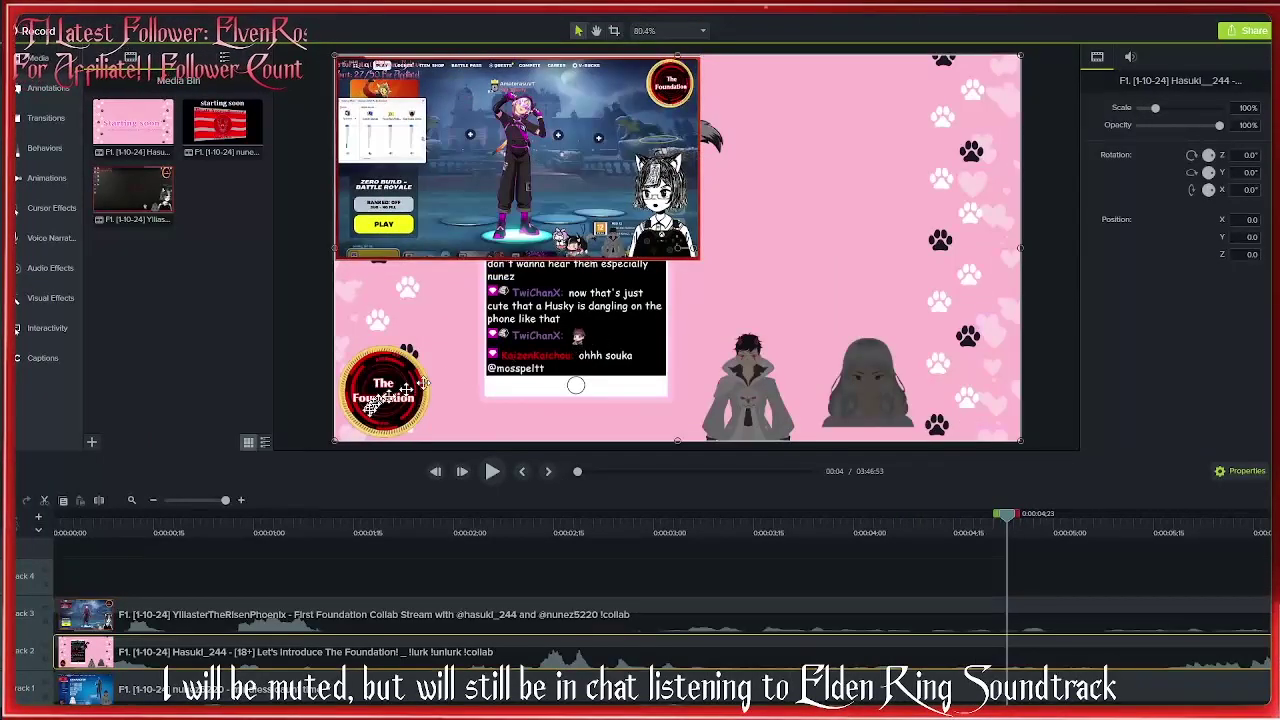
drag(333, 441, 715, 270)
click(715, 272)
drag(1021, 441, 688, 350)
Place the Track 2 clip in the canvas's upper-right corner and the Track 1 clip at the bottom centre, at about 53.4% scale.
drag(722, 129, 945, 255)
drag(435, 190, 365, 190)
mouse_move(621, 299)
mouse_down()
mouse_move(611, 291)
mouse_move(634, 298)
mouse_up()
drag(953, 297, 745, 170)
drag(380, 240, 670, 164)
click(718, 302)
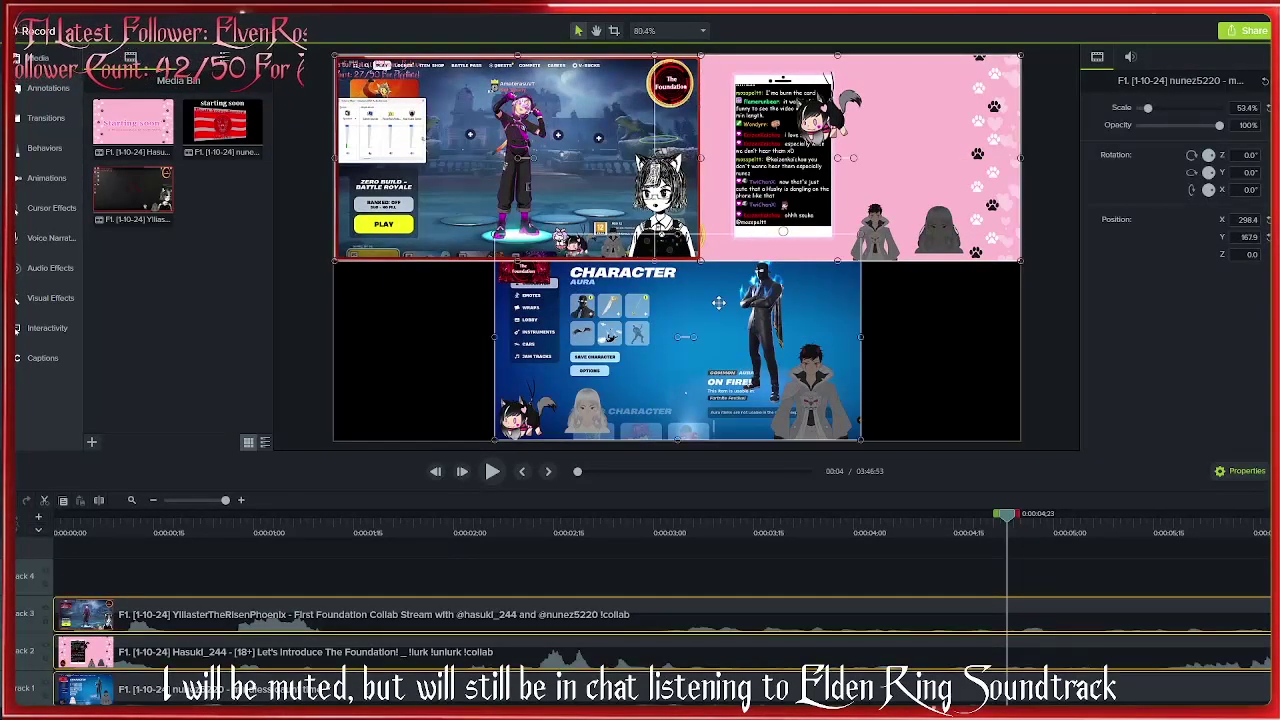
Scale all three clips together until each one spans half the canvas width.
mouse_move(872, 162)
mouse_down()
mouse_move(850, 160)
mouse_move(872, 160)
mouse_up()
drag(763, 275, 763, 300)
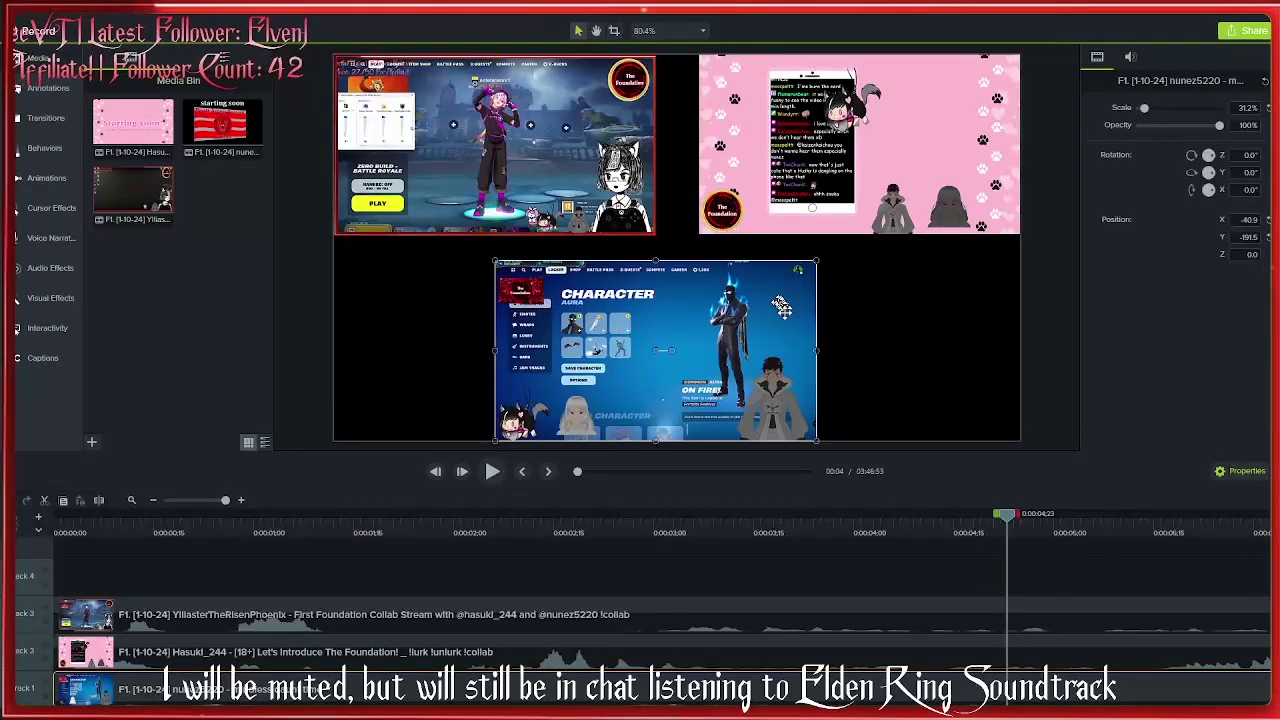
key(ctrl+a)
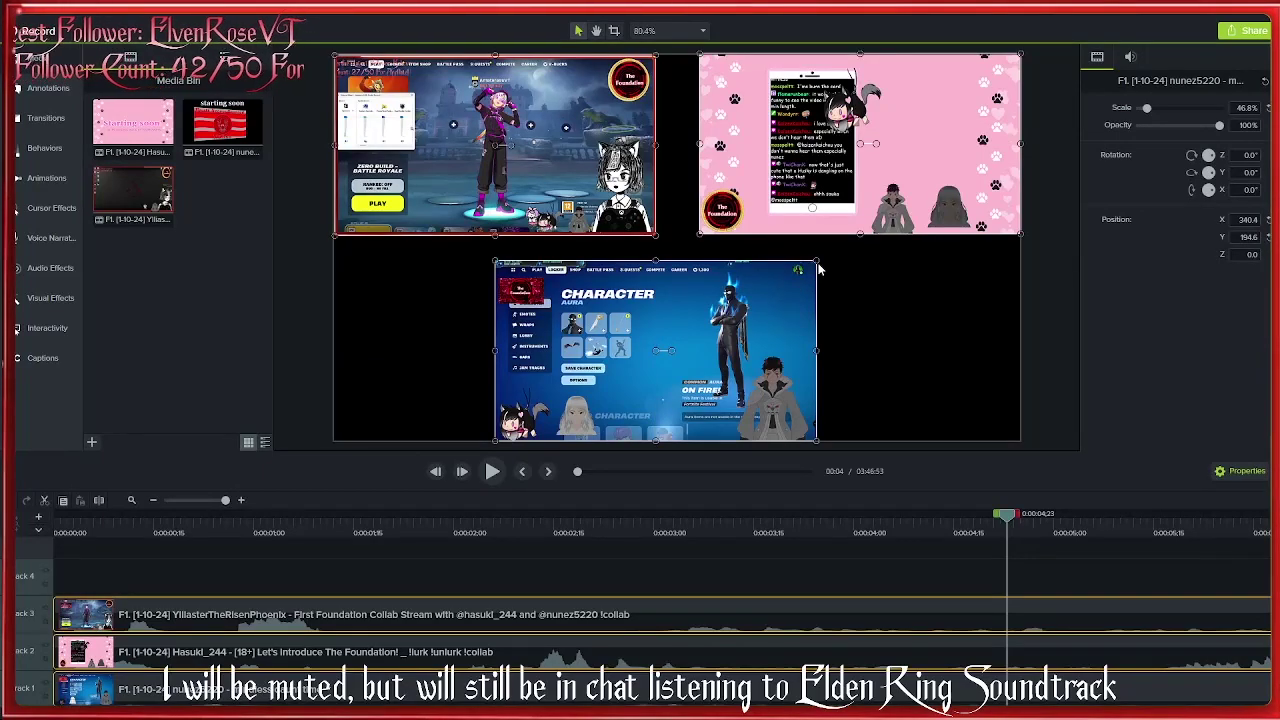
drag(817, 261, 838, 248)
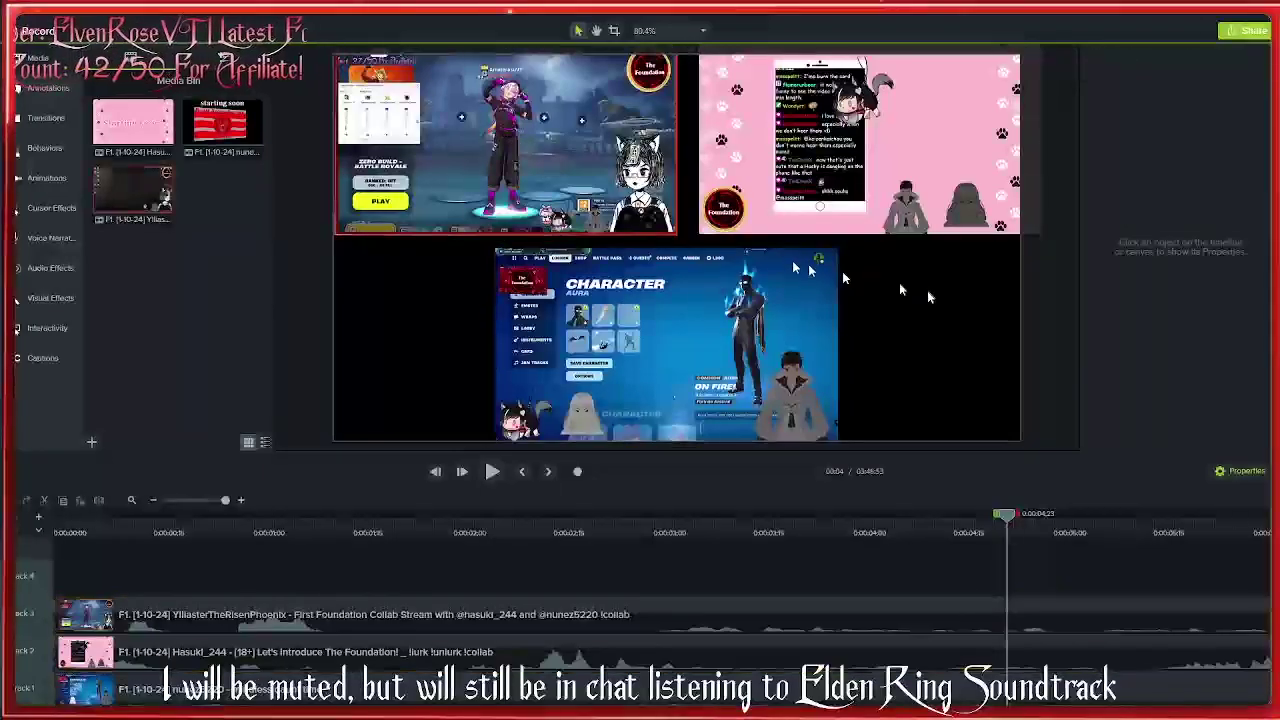
Snap the Track 2 clip into the canvas's upper-right quarter and the Track 1 clip into the lower-left quarter.
drag(832, 198, 807, 209)
click(991, 337)
drag(643, 338, 482, 338)
click(850, 345)
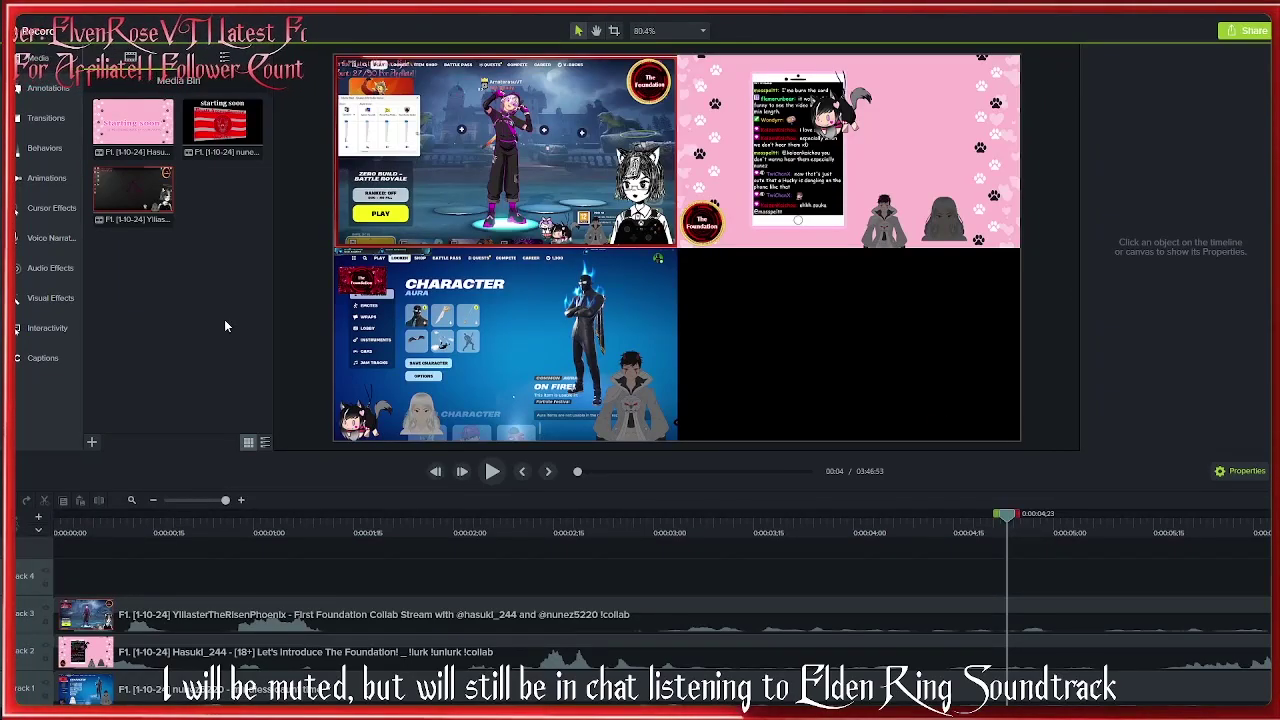
Import With Coin.mp4, place it at about 32.1% scale in the canvas's empty lower-right quarter and start it at the beginning of Track 4.
drag(222, 190, 826, 280)
drag(645, 118, 797, 256)
drag(970, 366, 916, 365)
click(985, 383)
drag(1094, 588, 115, 582)
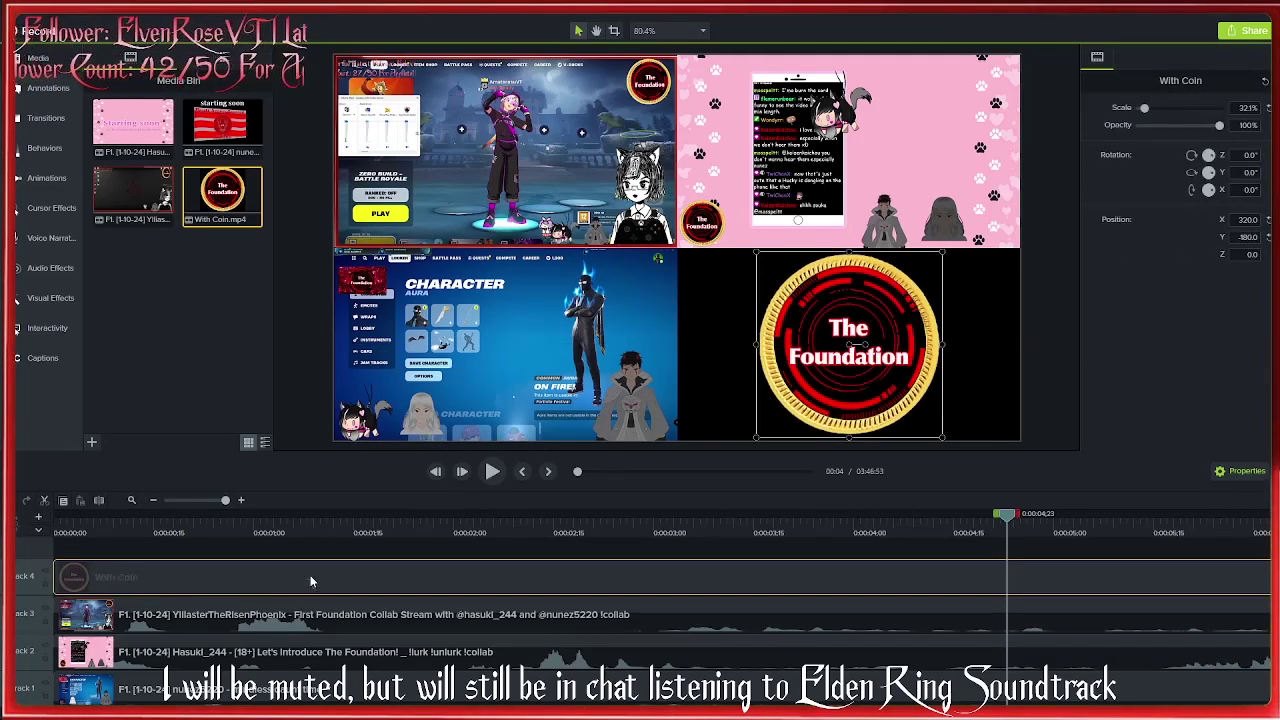
Play the layout to about 0:00:09;12, then shrink the coin logo and place it at the left side of the lower-right quarter.
scroll(310, 574, down, 5)
click(302, 555)
key(space)
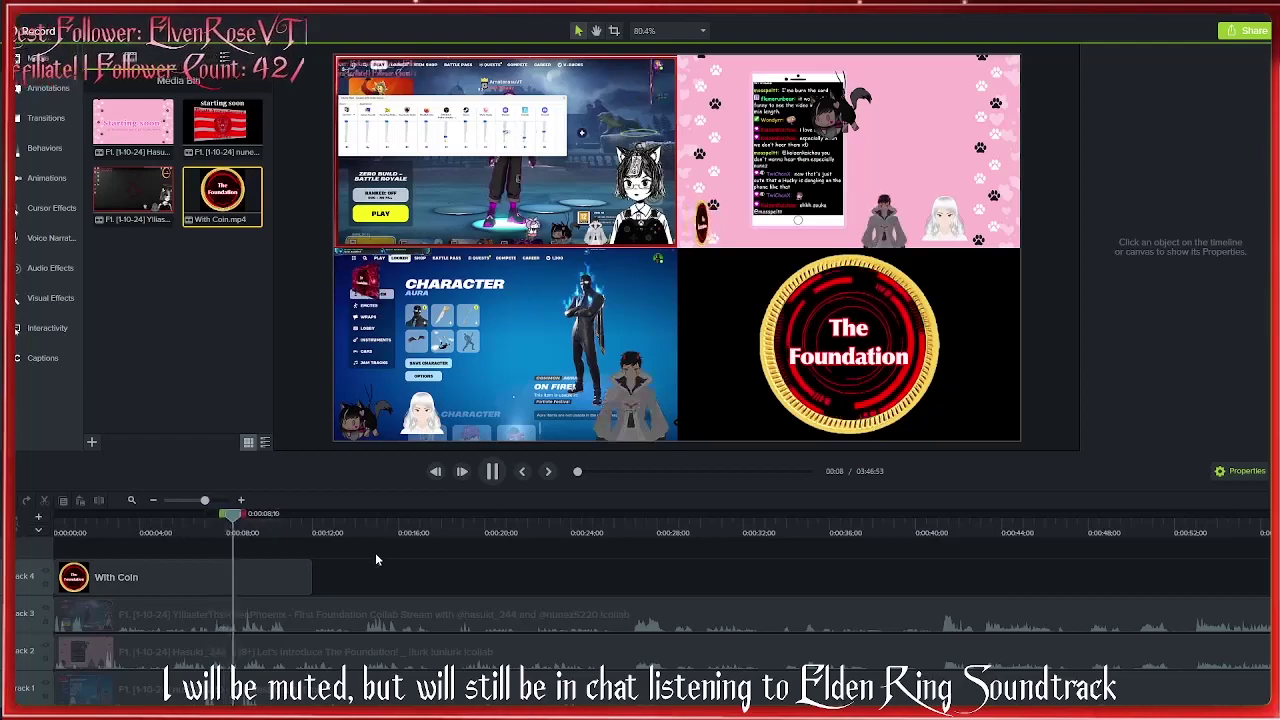
click(875, 383)
drag(940, 436, 773, 383)
click(697, 578)
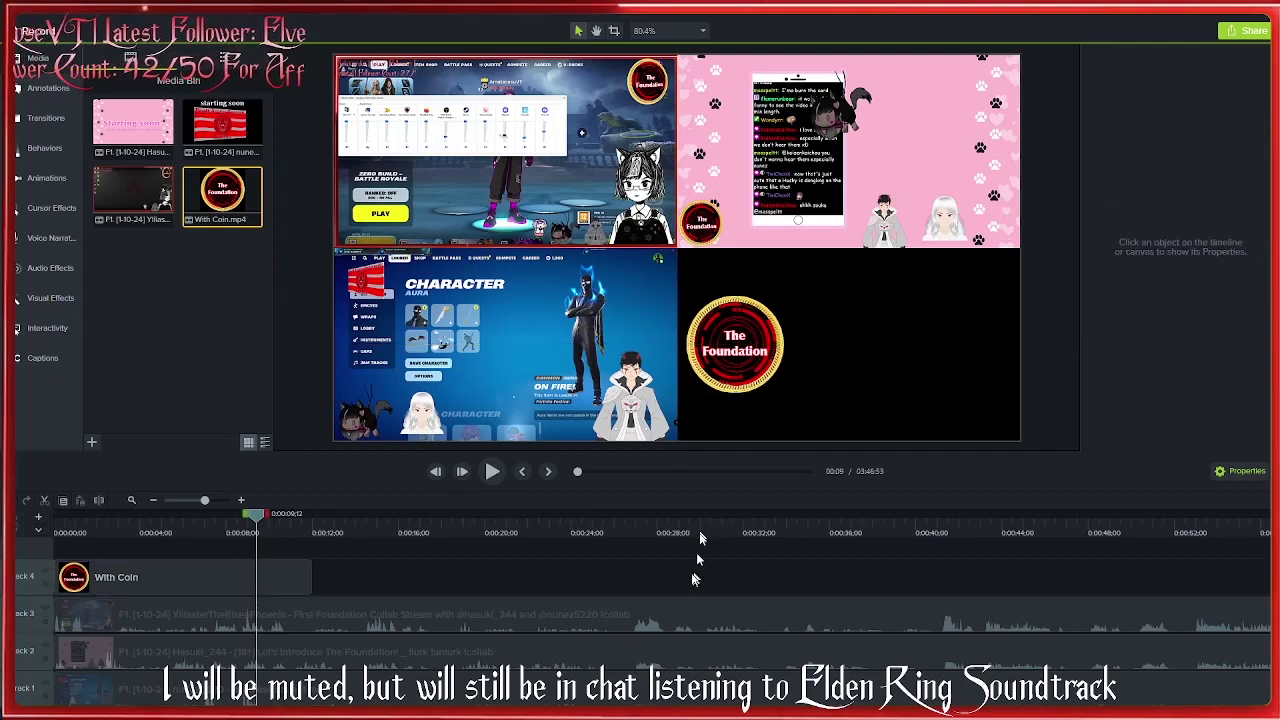
Add a white Text Rectangle callout from the Basic style and enlarge it to fill the canvas space beside the coin logo.
click(267, 580)
drag(283, 578, 260, 219)
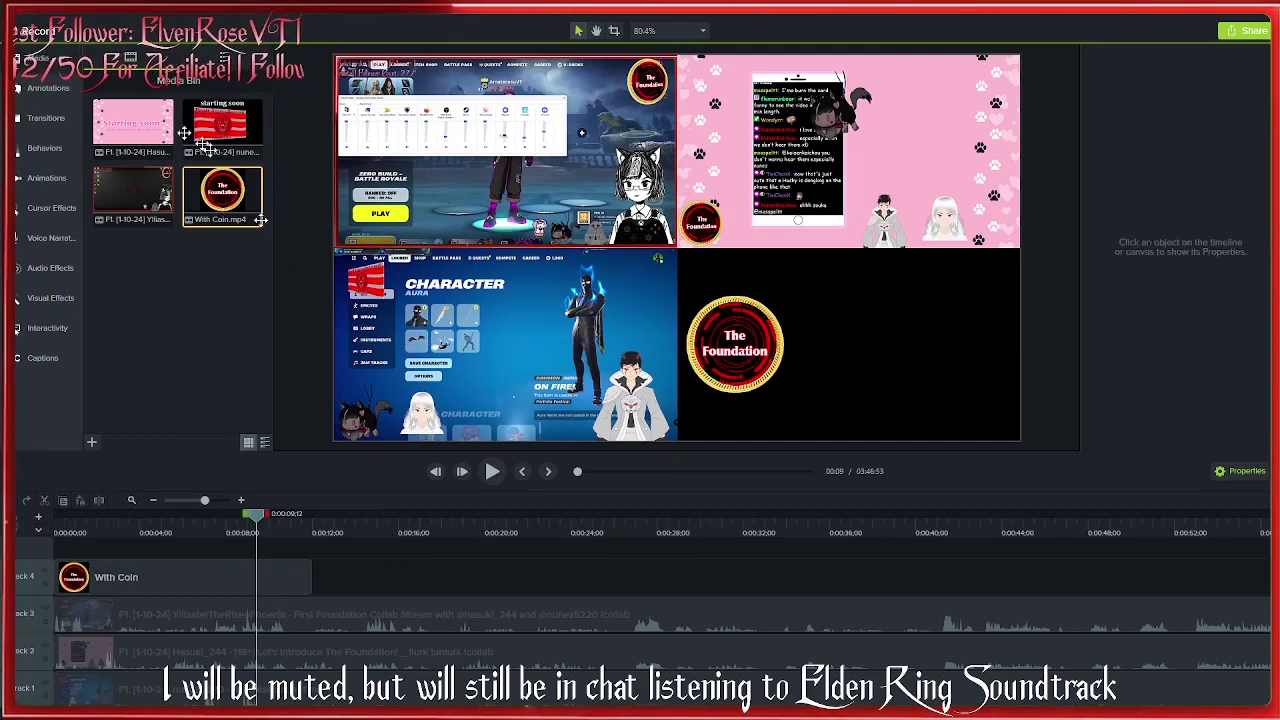
click(48, 88)
mouse_move(199, 190)
mouse_down()
mouse_move(890, 345)
mouse_move(913, 320)
mouse_up()
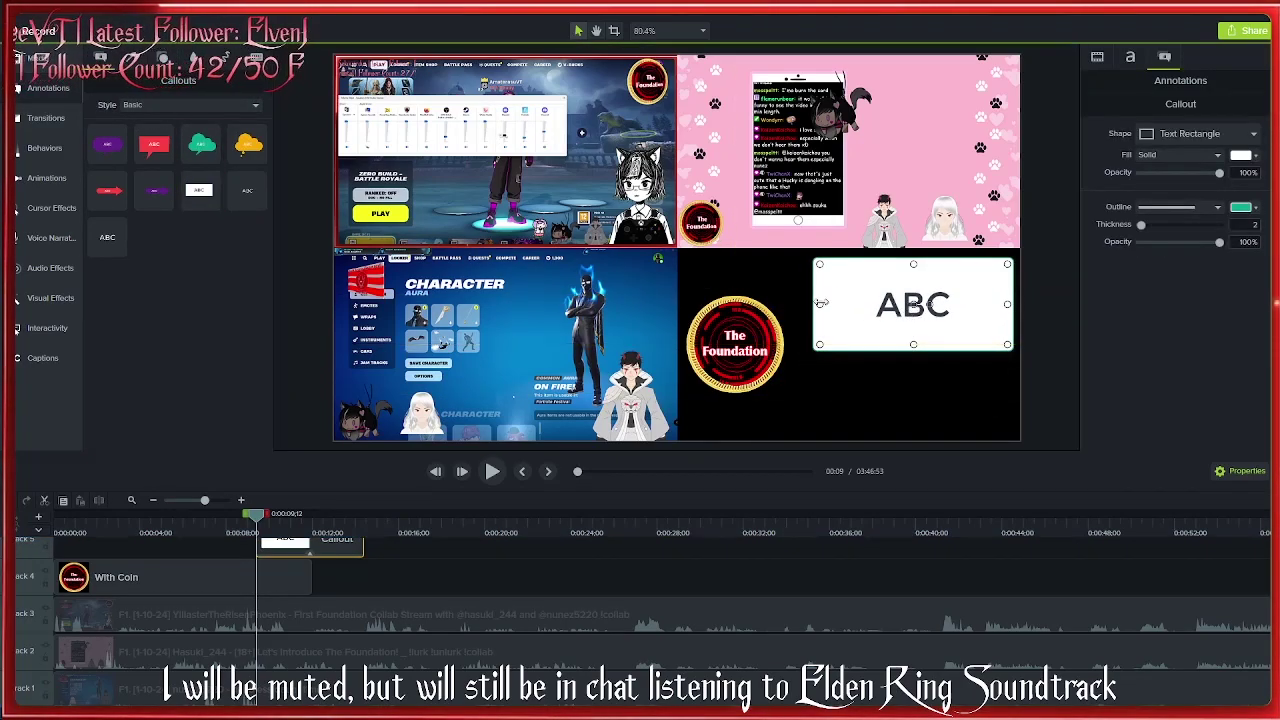
drag(888, 345, 910, 428)
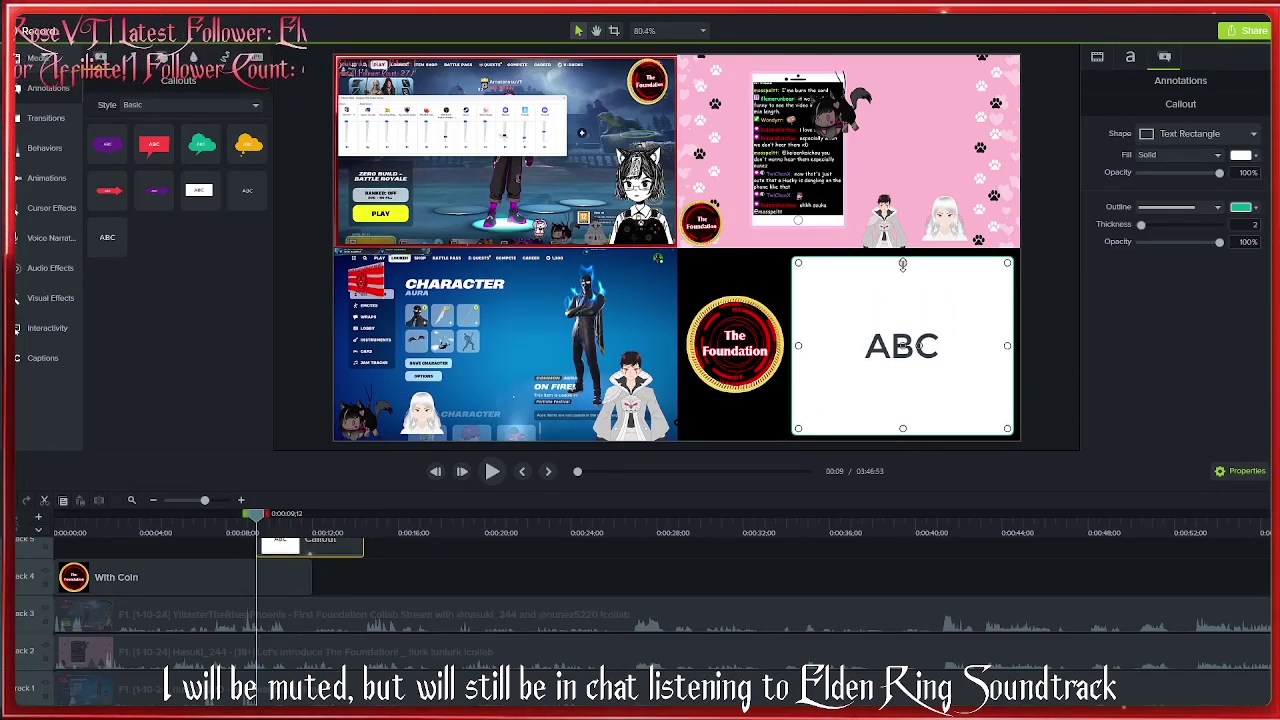
Replace the callout's ABC text with the three streamers' channel names, each name starting on its own line.
double_click(905, 345)
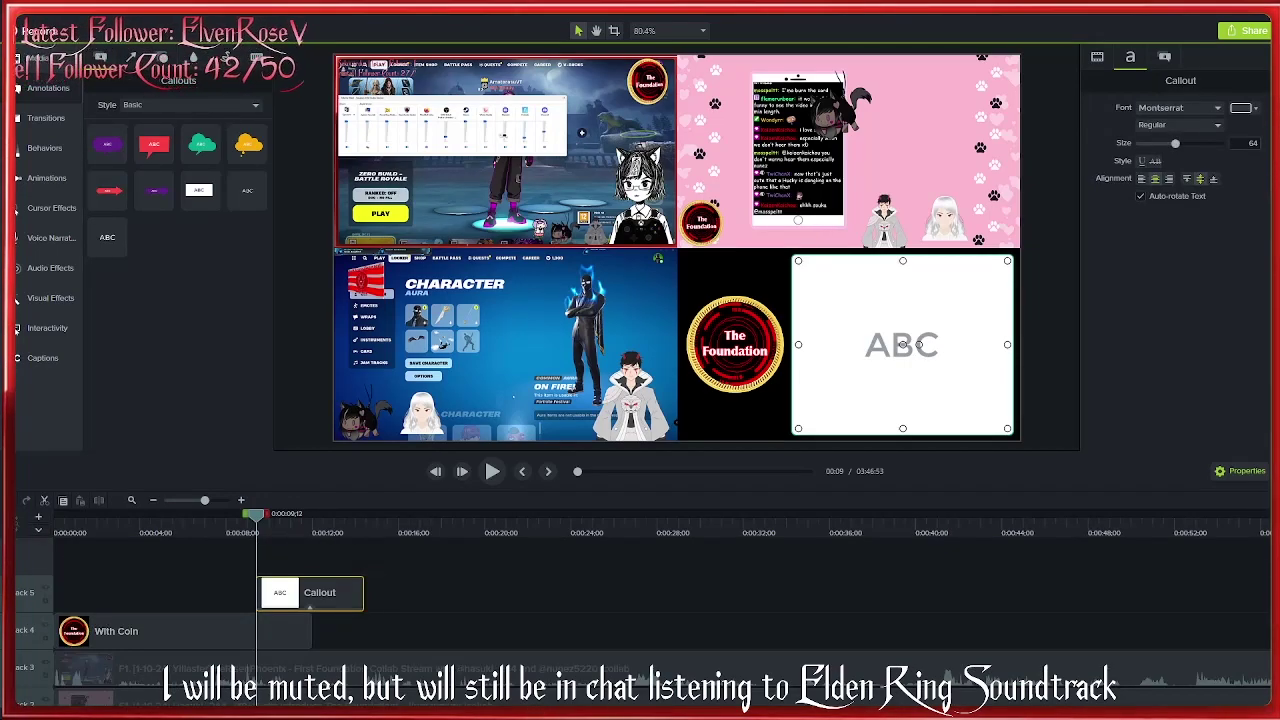
text(Yllias)
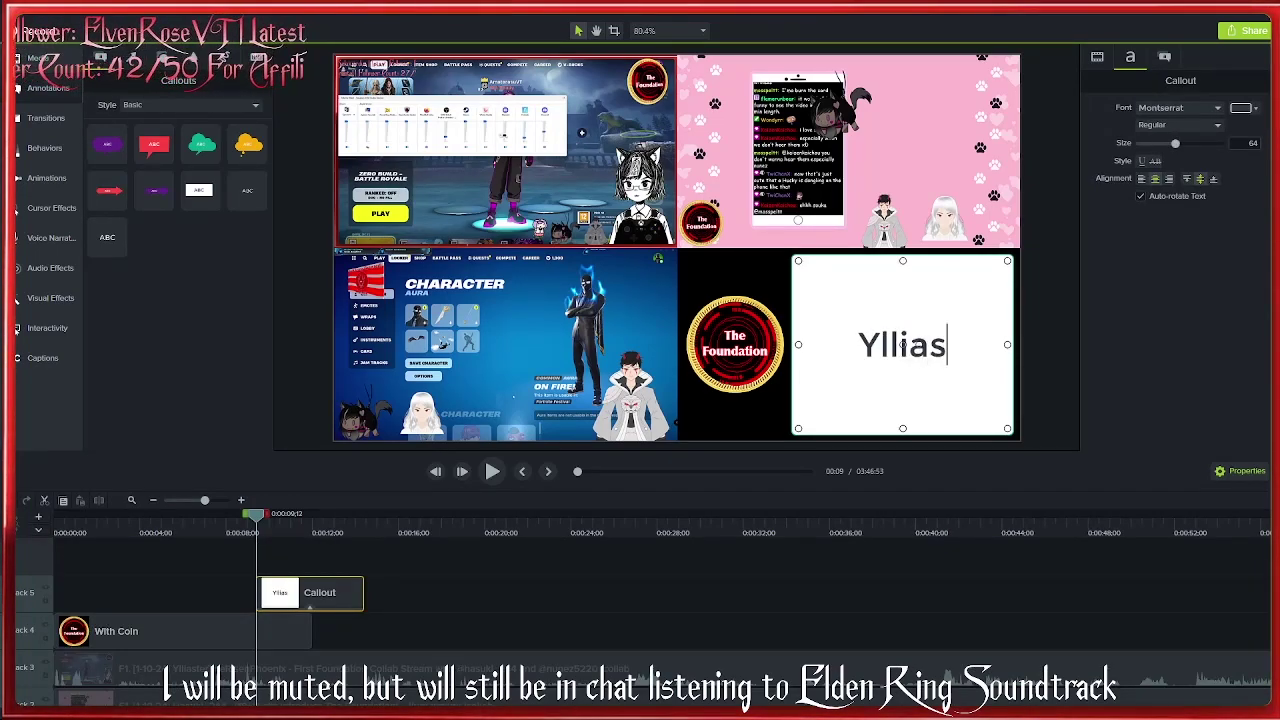
text(ter - Th)
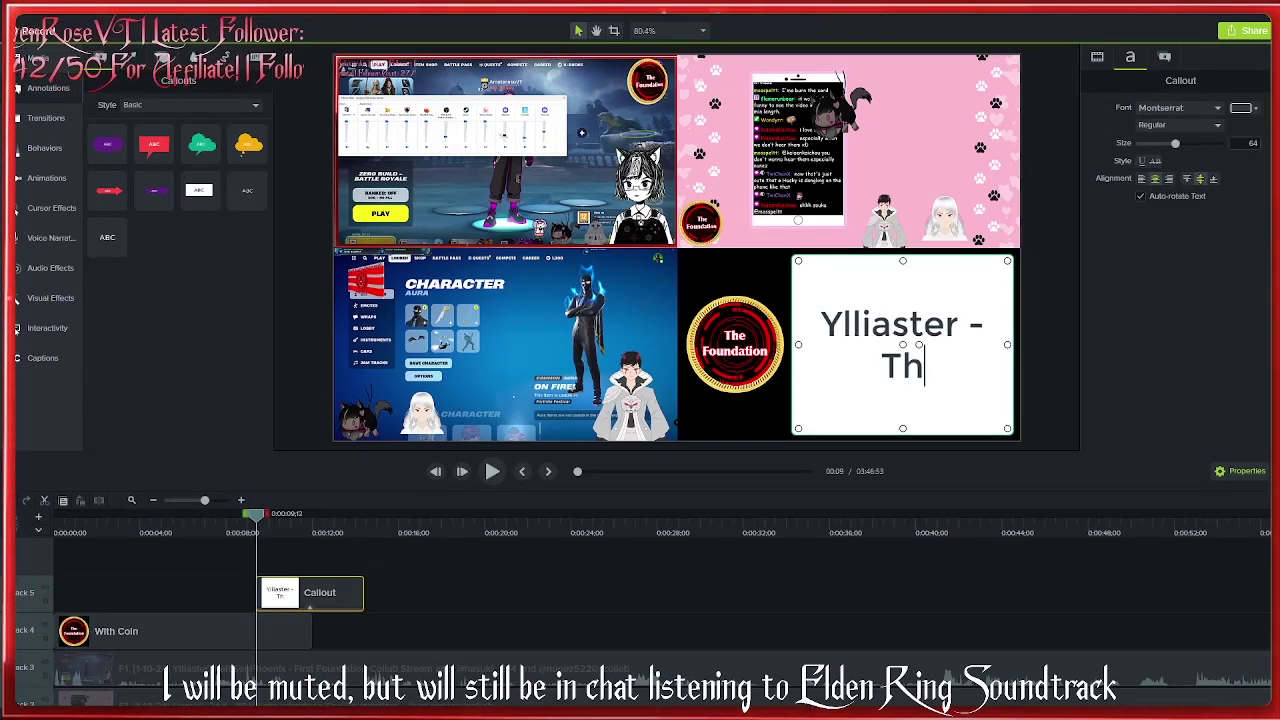
text(e Risen)
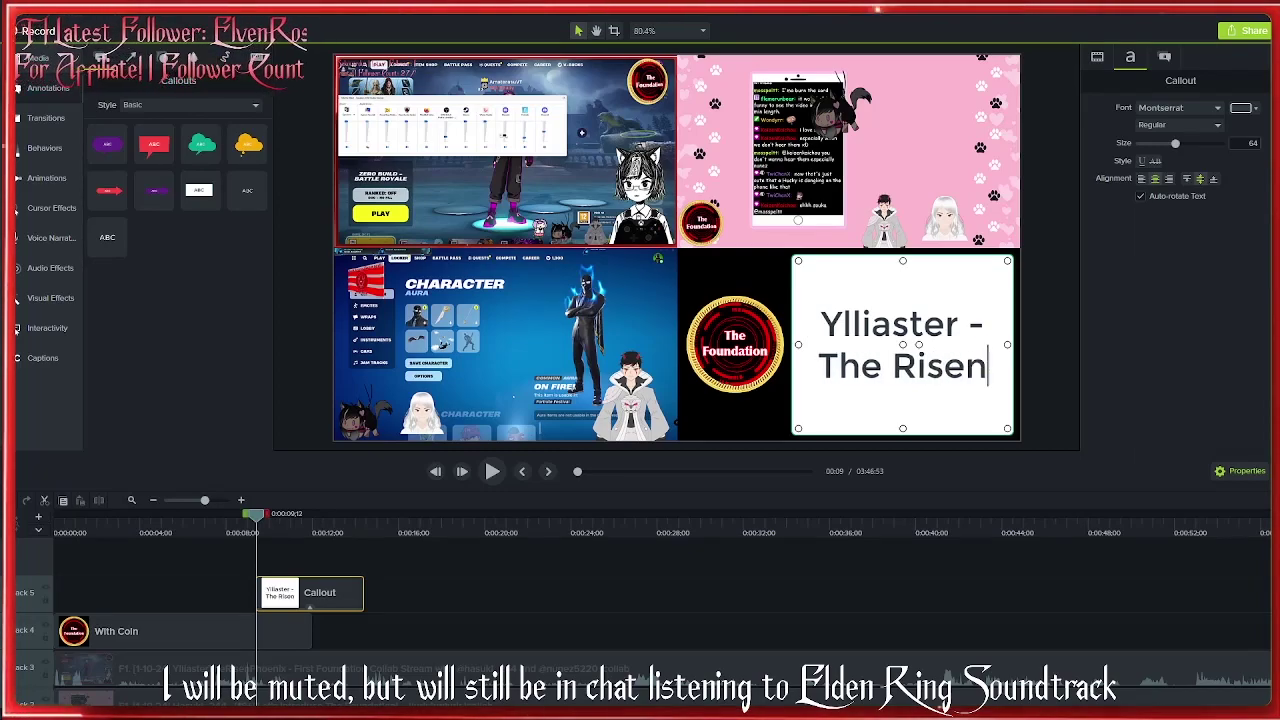
text( Phoenix Hasuki _244)
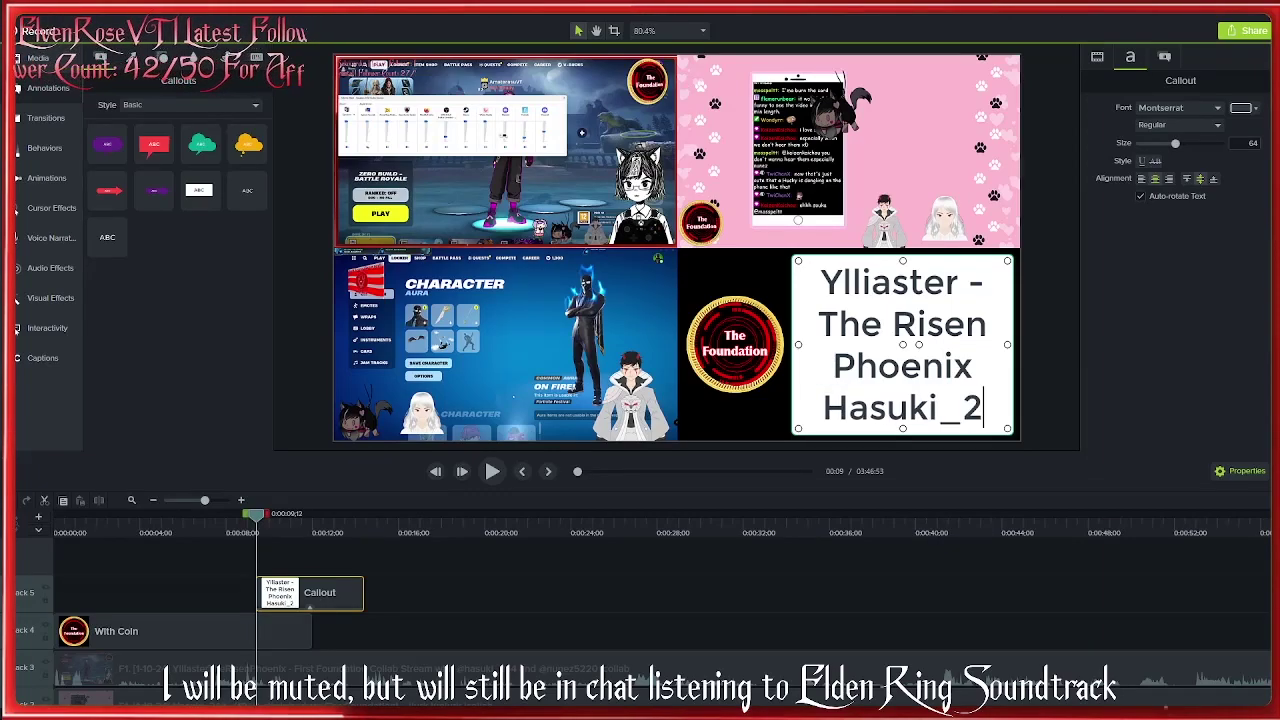
text(z5220)
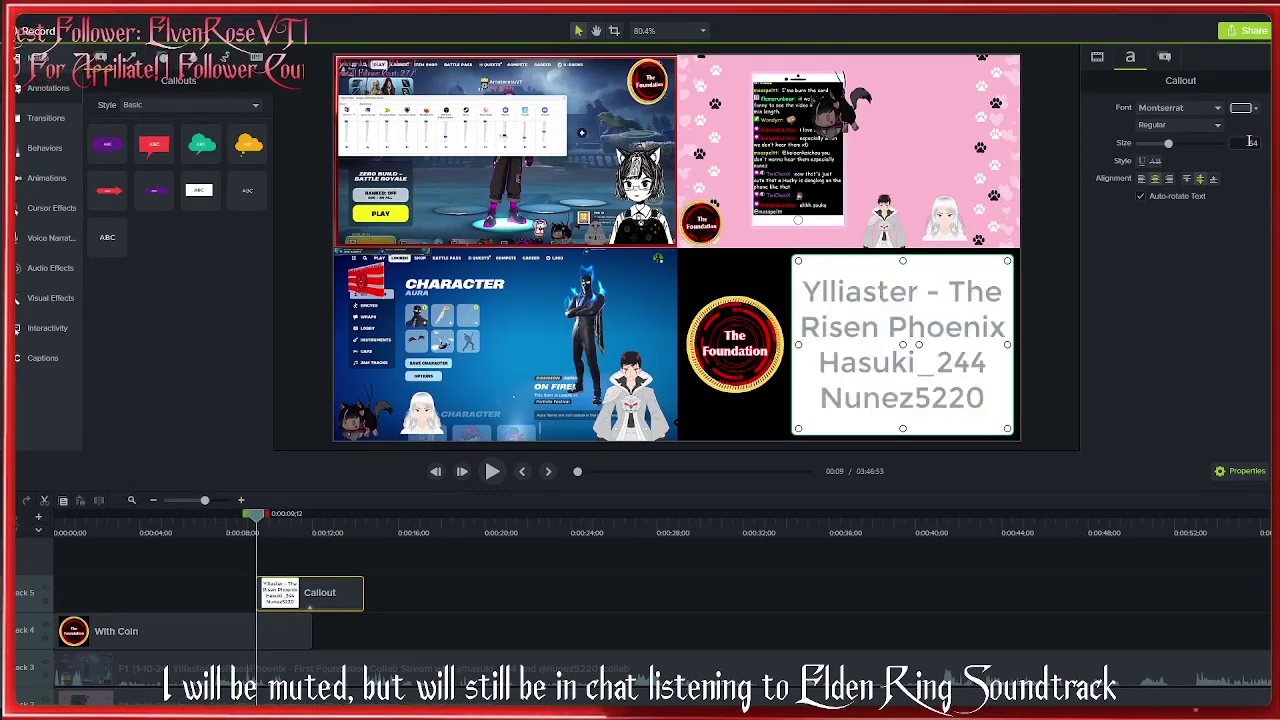
Reduce the callout text's font size to 24.
text(28)
key(Return)
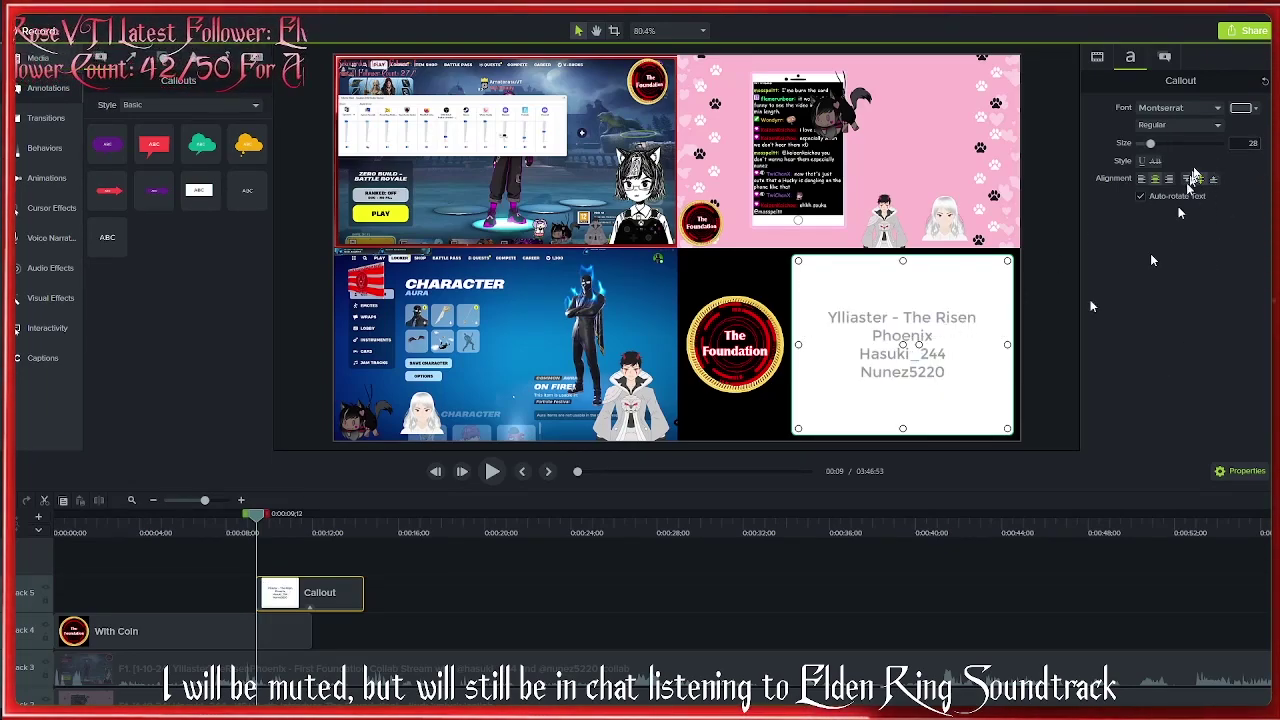
text(2)
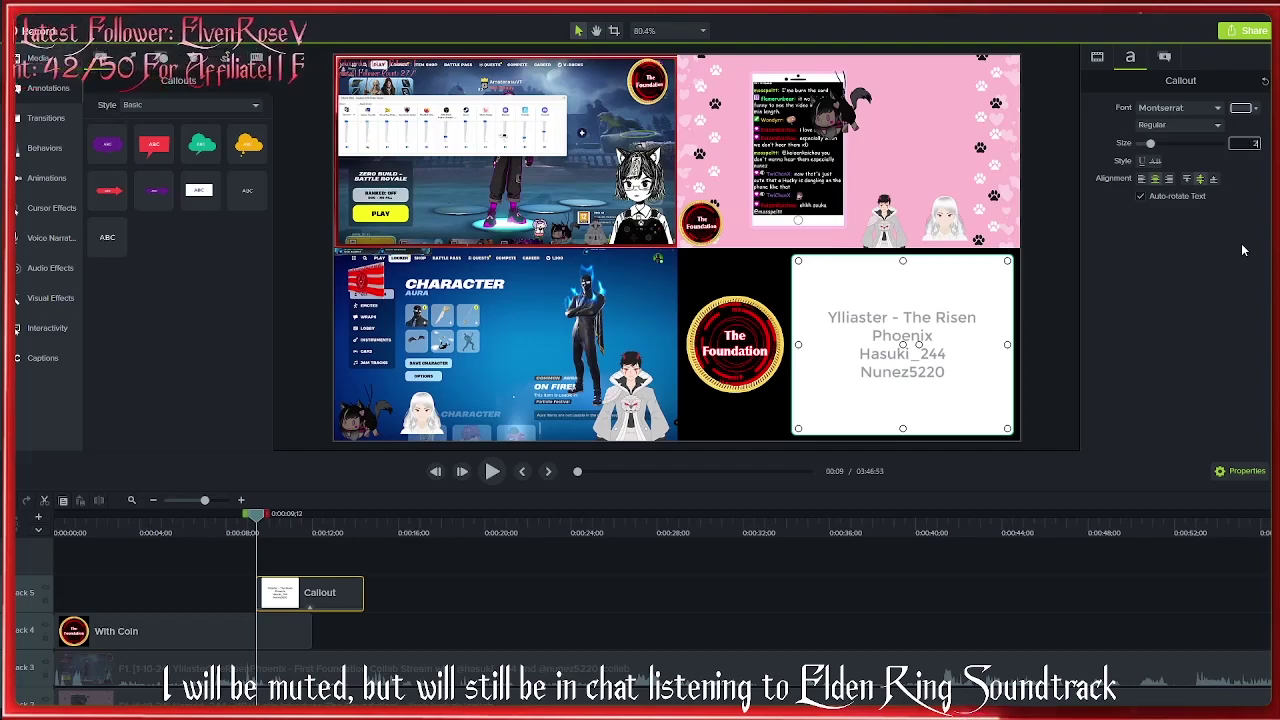
text(4)
key(Return)
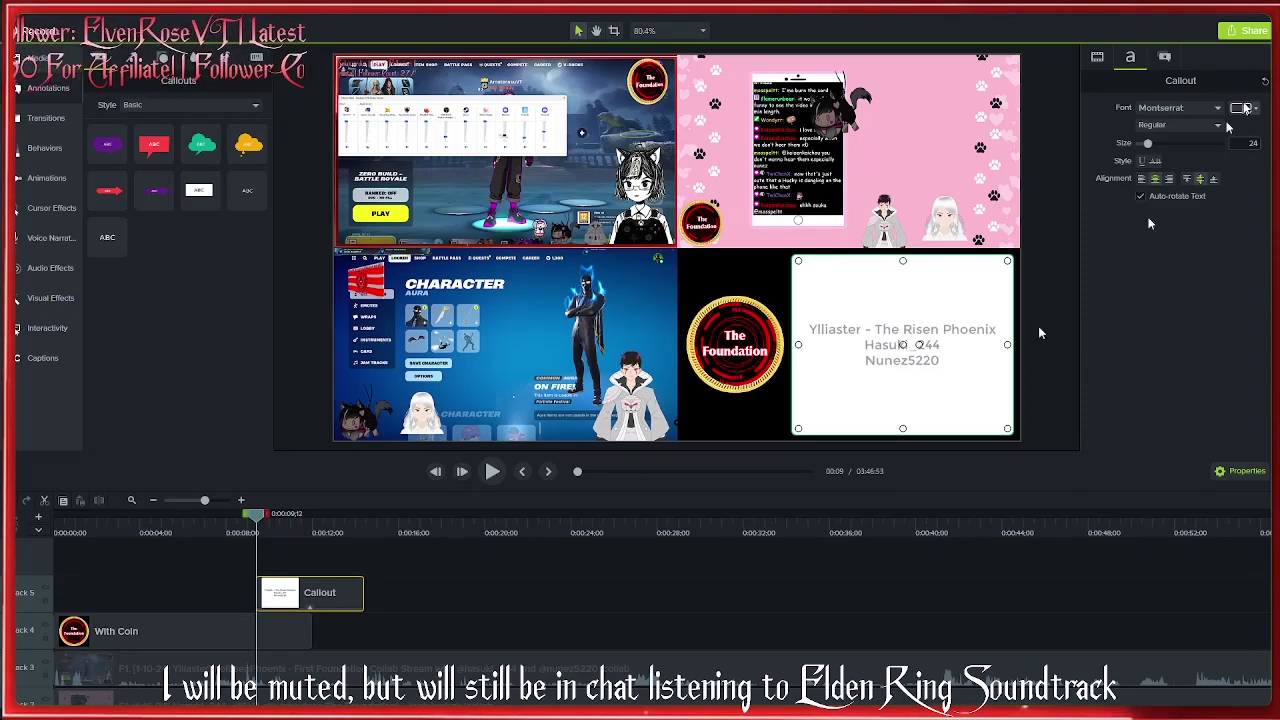
Set the callout's outline and fill opacity to 0% and colour its text white.
click(1164, 57)
drag(1222, 243, 1140, 243)
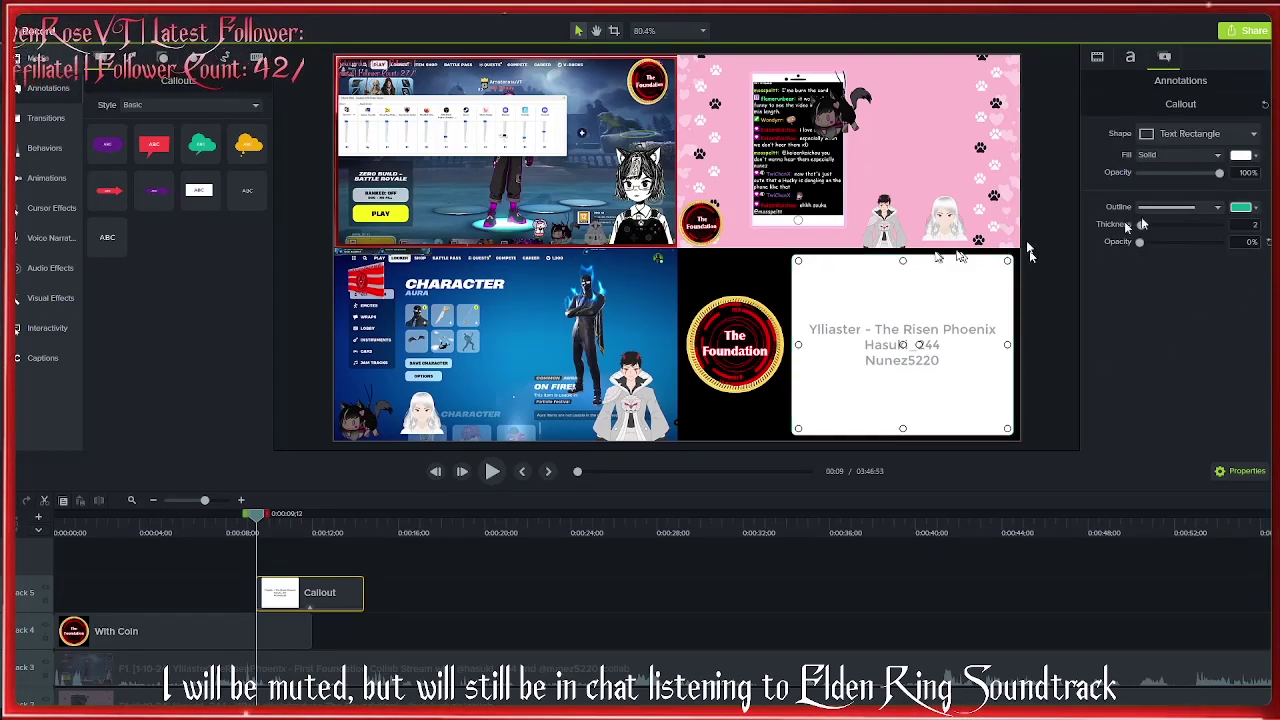
drag(1222, 172, 1140, 172)
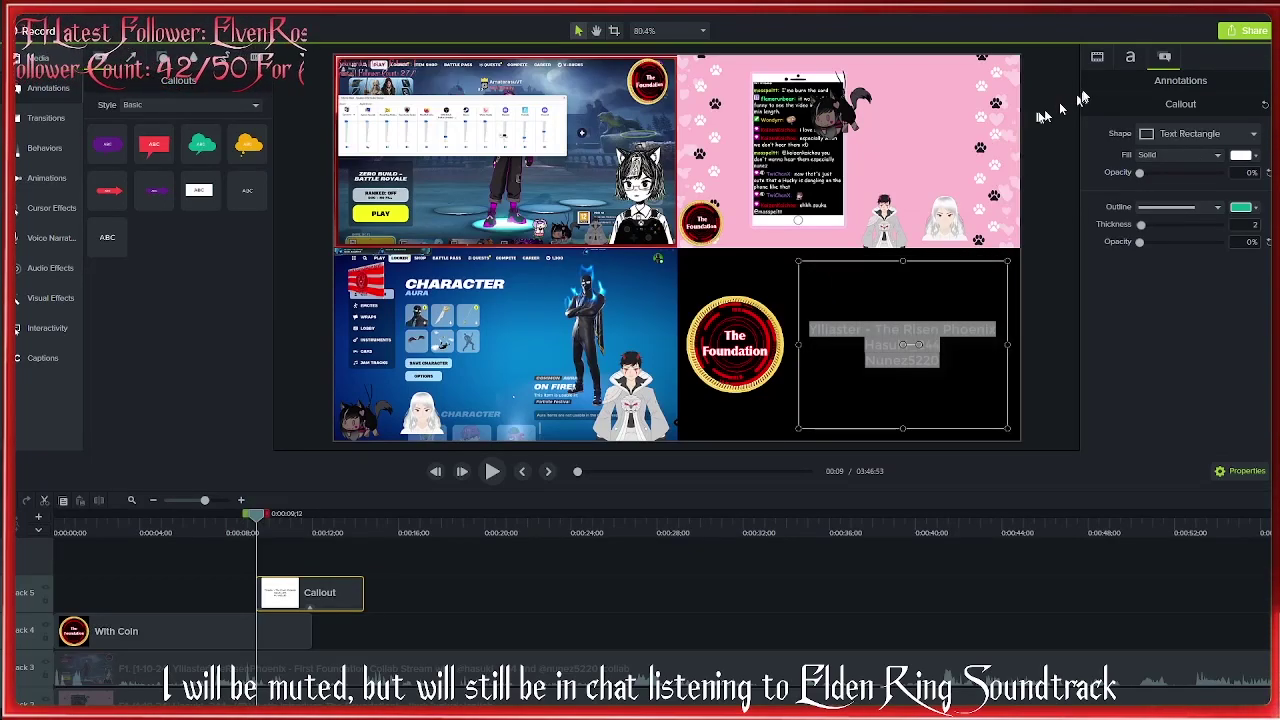
click(1130, 57)
click(1240, 107)
click(1142, 162)
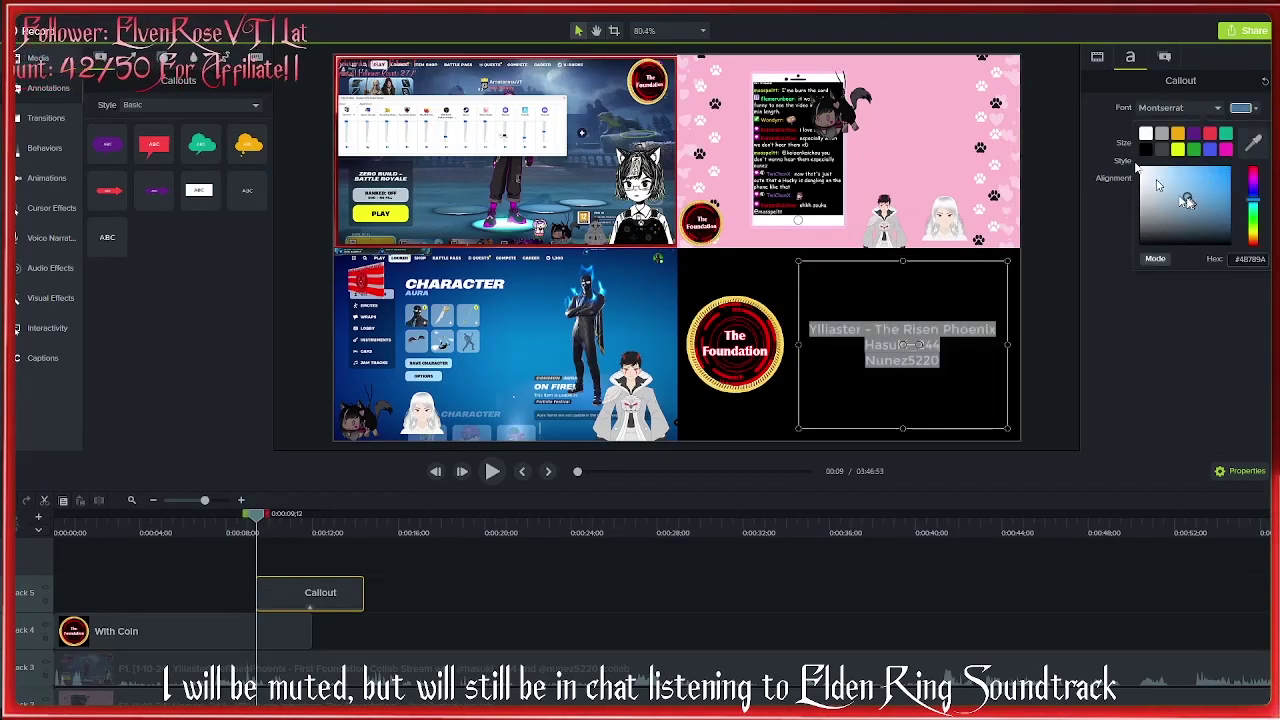
click(789, 417)
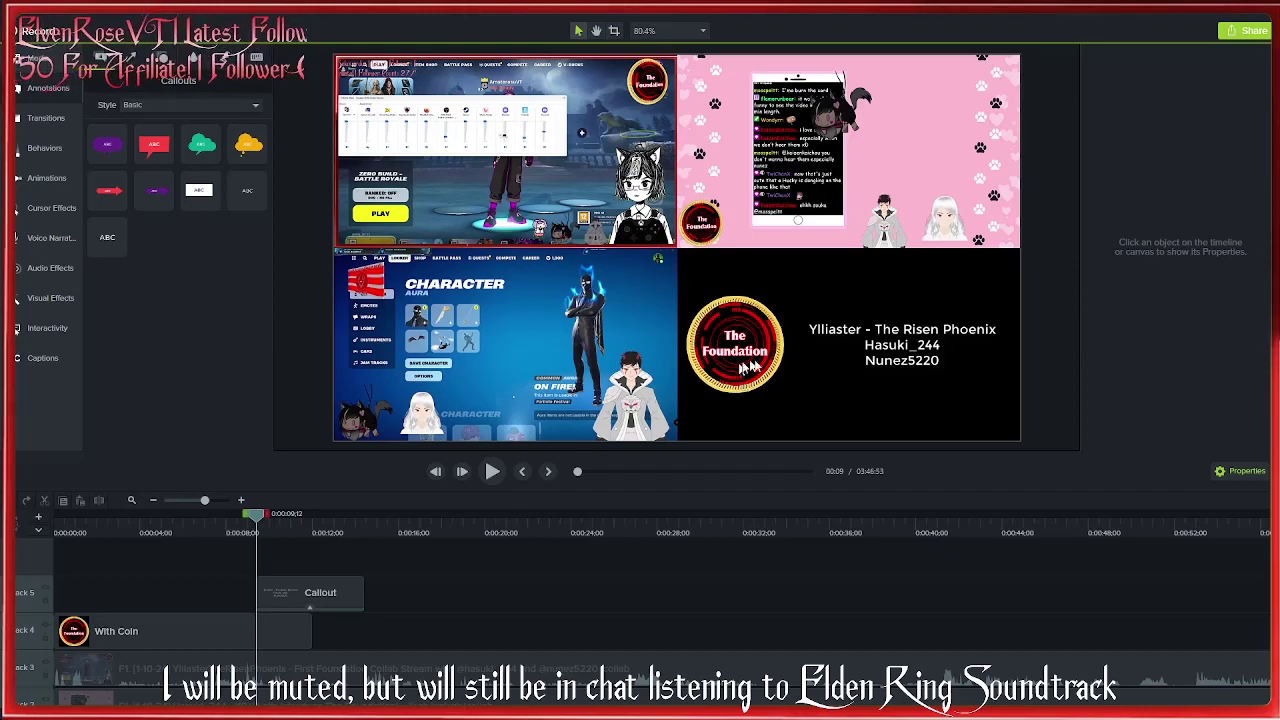
Move the coin logo horizontally to X 145.2 so it sits close beside the callout text.
drag(762, 340, 781, 341)
key(Right)
key(Right)
key(Right)
key(Right)
key(Right)
key(Right)
key(Right)
key(Right)
key(Right)
key(Right)
key(Right)
key(Right)
key(Right)
key(Right)
key(Right)
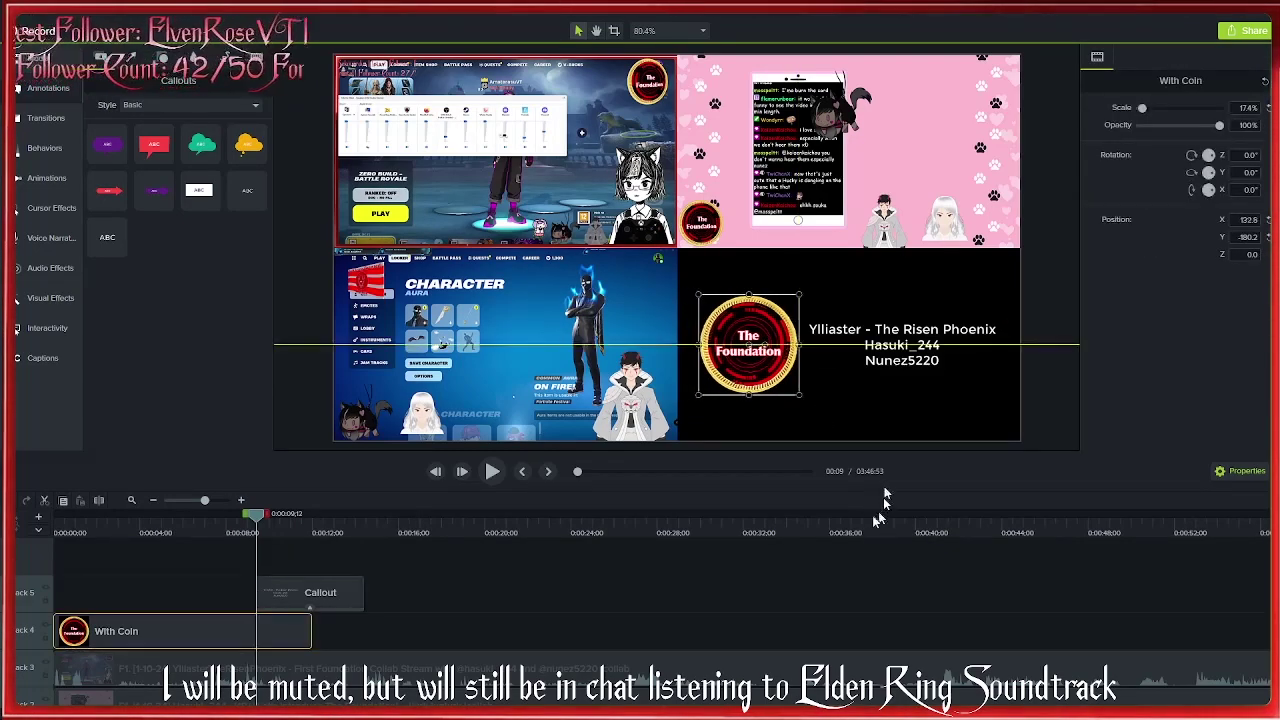
click(865, 600)
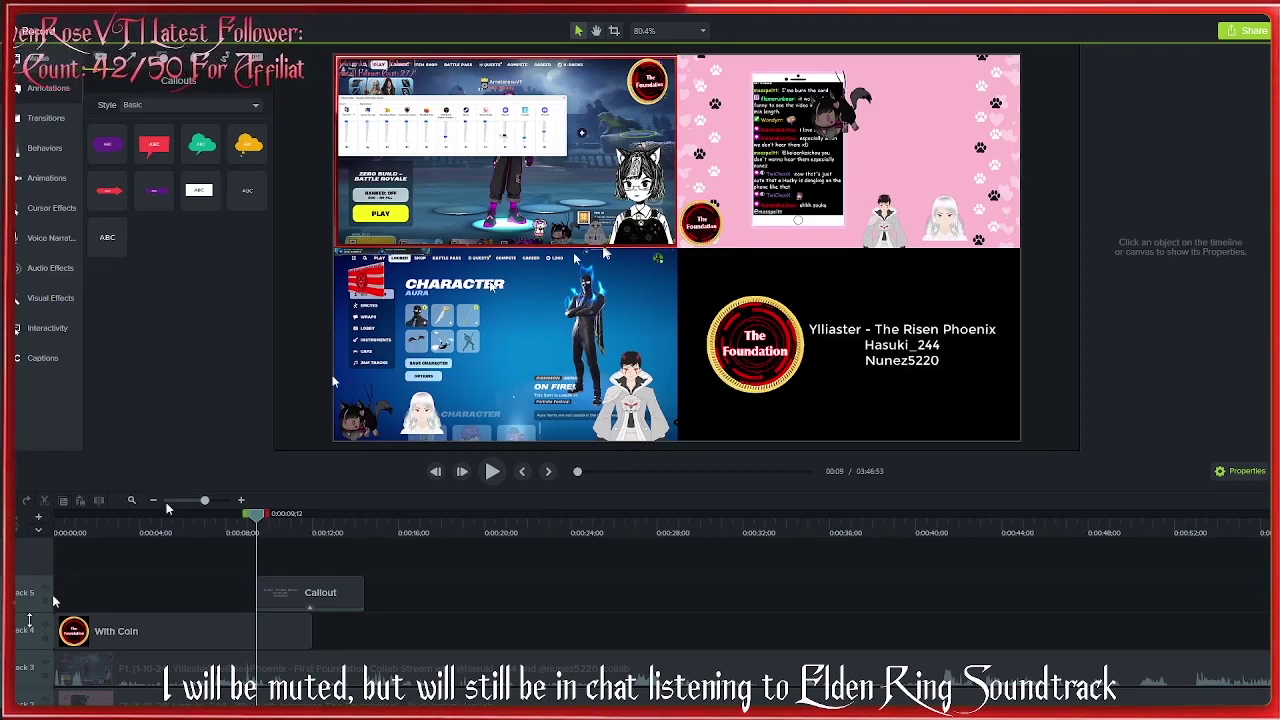
Play the layout from the start of the timeline to about 0:00:01;16.
click(58, 532)
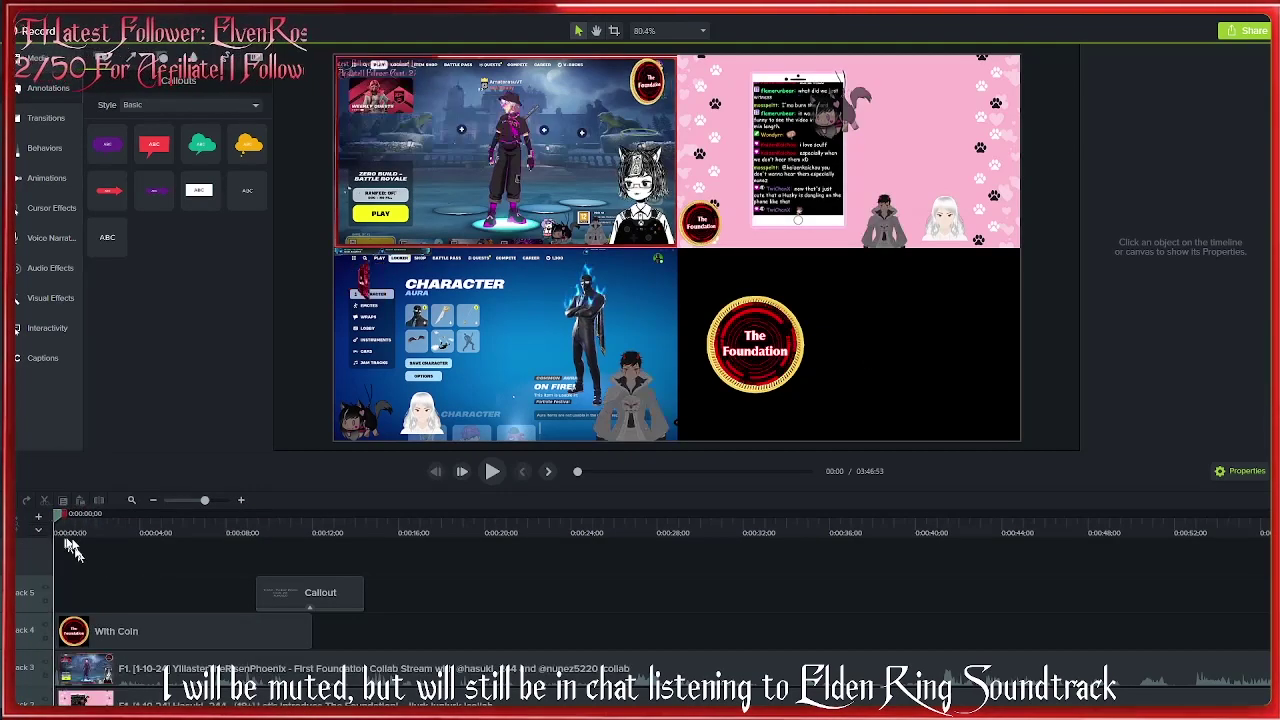
key(space)
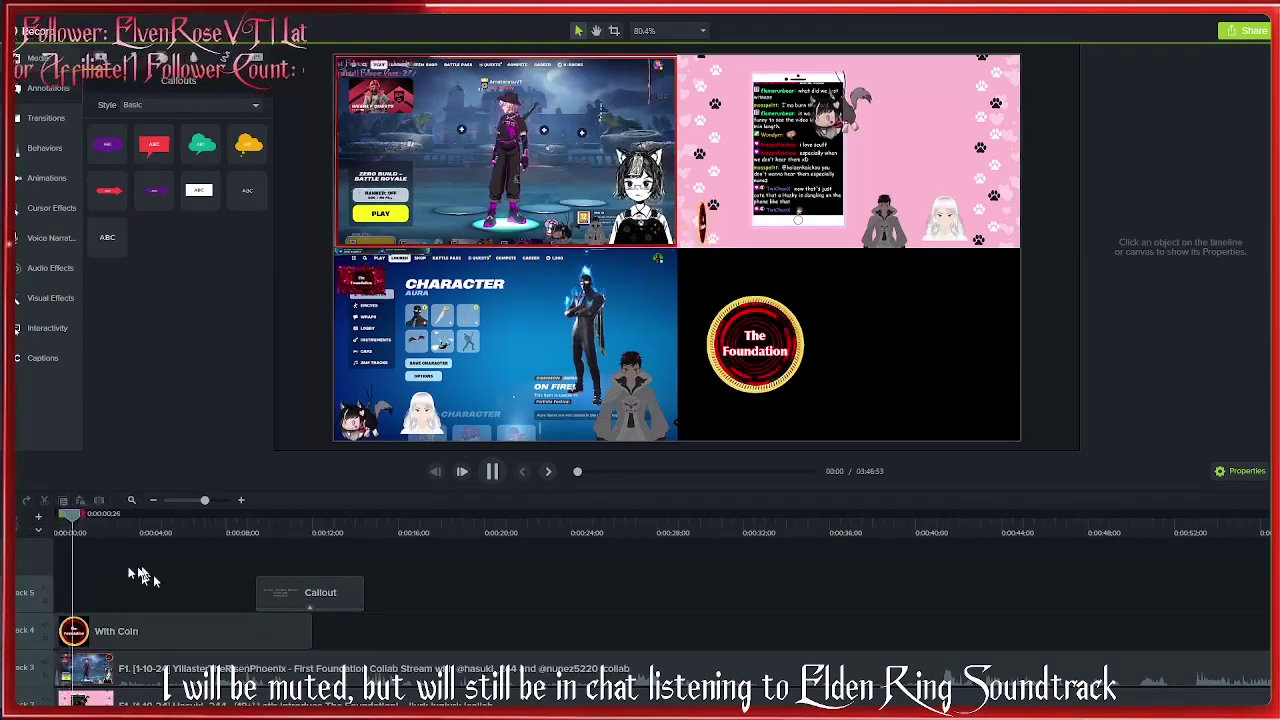
key(space)
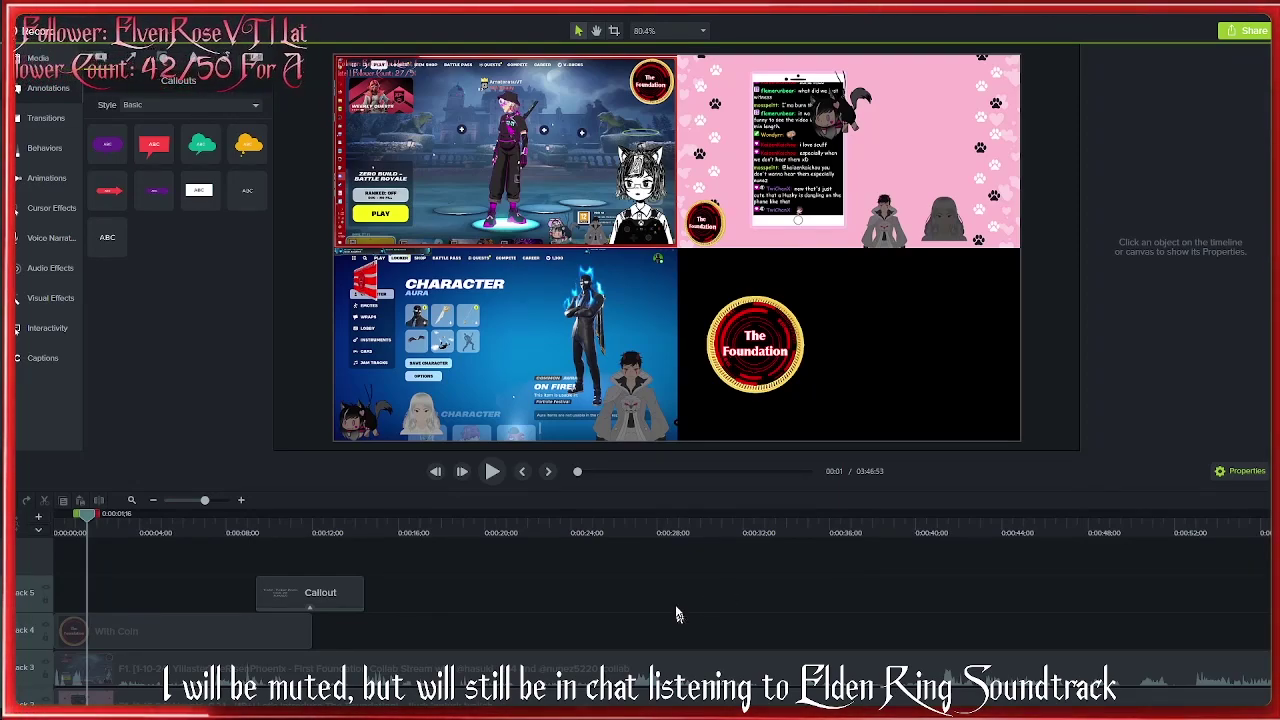
Swap the overlay tracks: place the With Coin clip at the start of Track 5 and the callout at the start of Track 4.
drag(304, 571, 390, 600)
drag(235, 631, 238, 596)
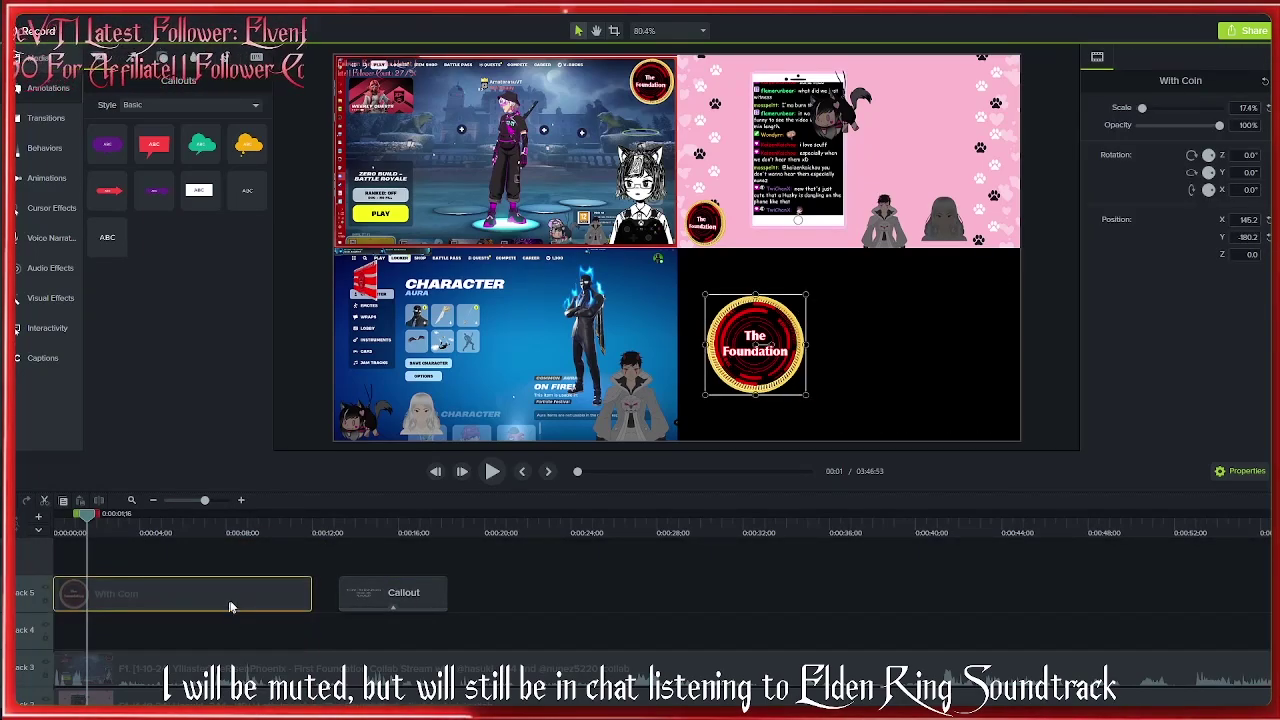
drag(381, 603, 95, 640)
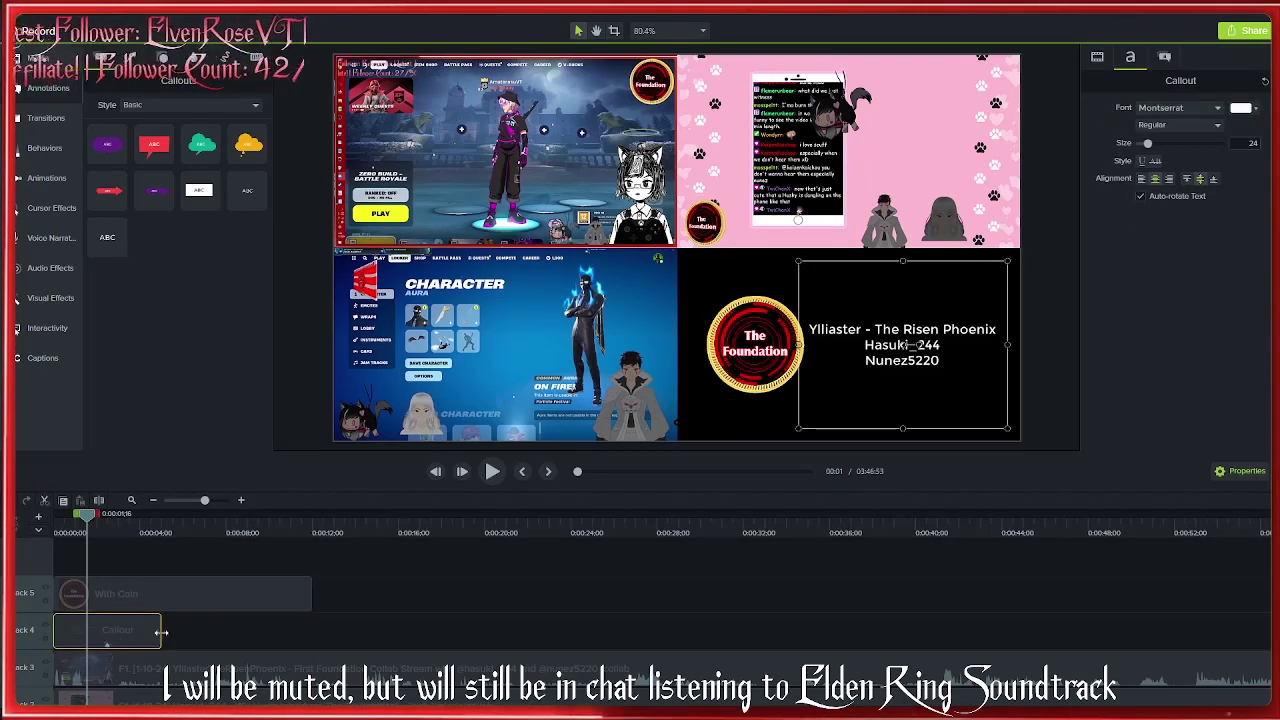
Extend the callout's duration on Track 4 far along the timeline to run with the stream recordings.
click(198, 647)
drag(159, 635, 771, 635)
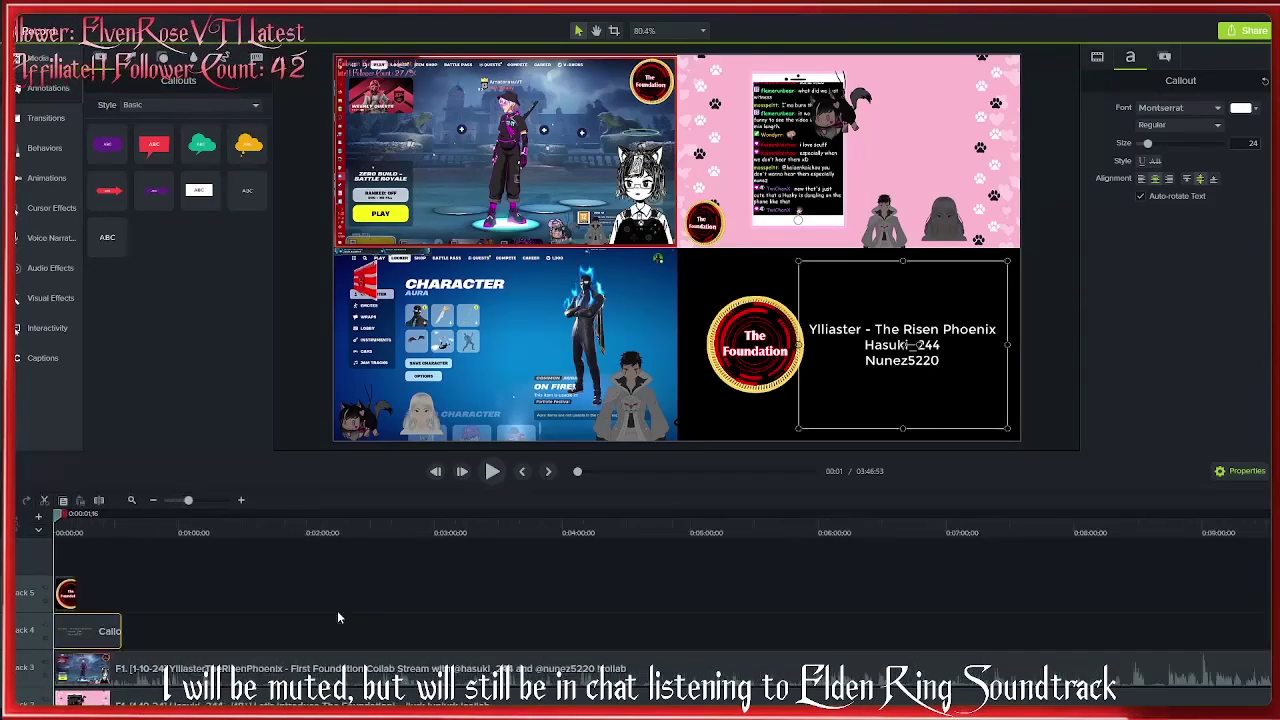
scroll(337, 612, up, 3)
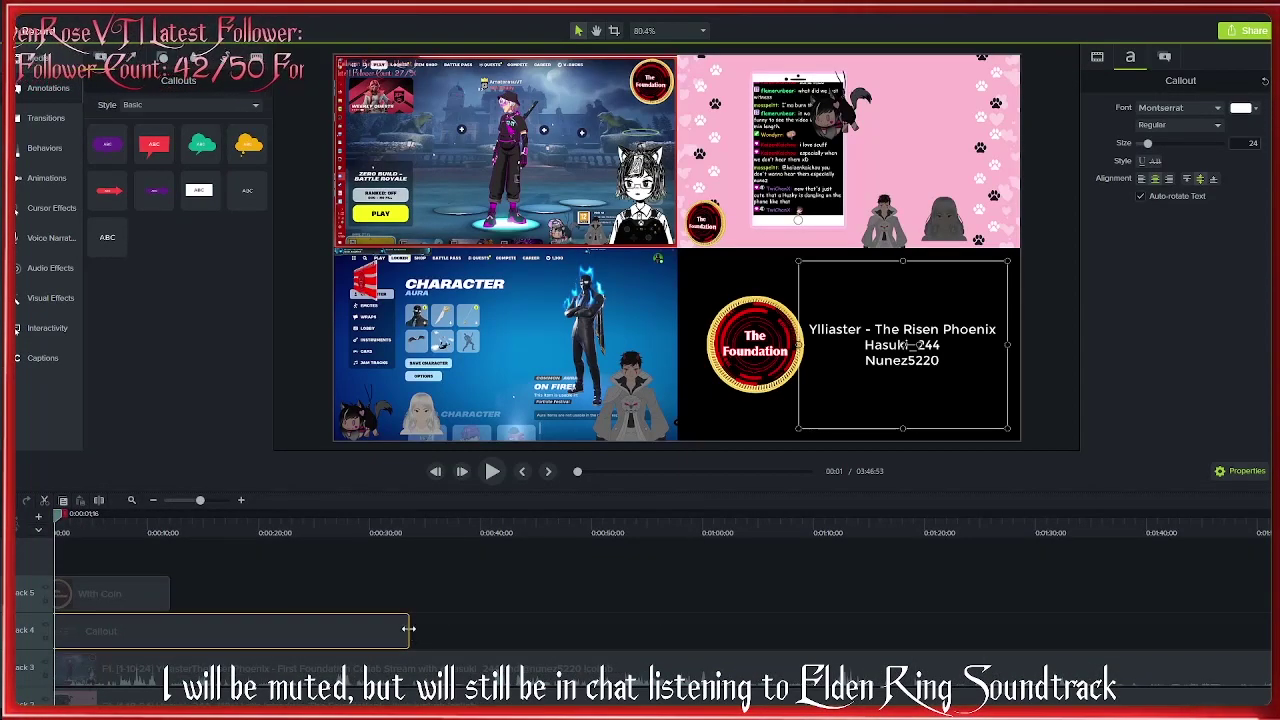
drag(408, 628, 1090, 632)
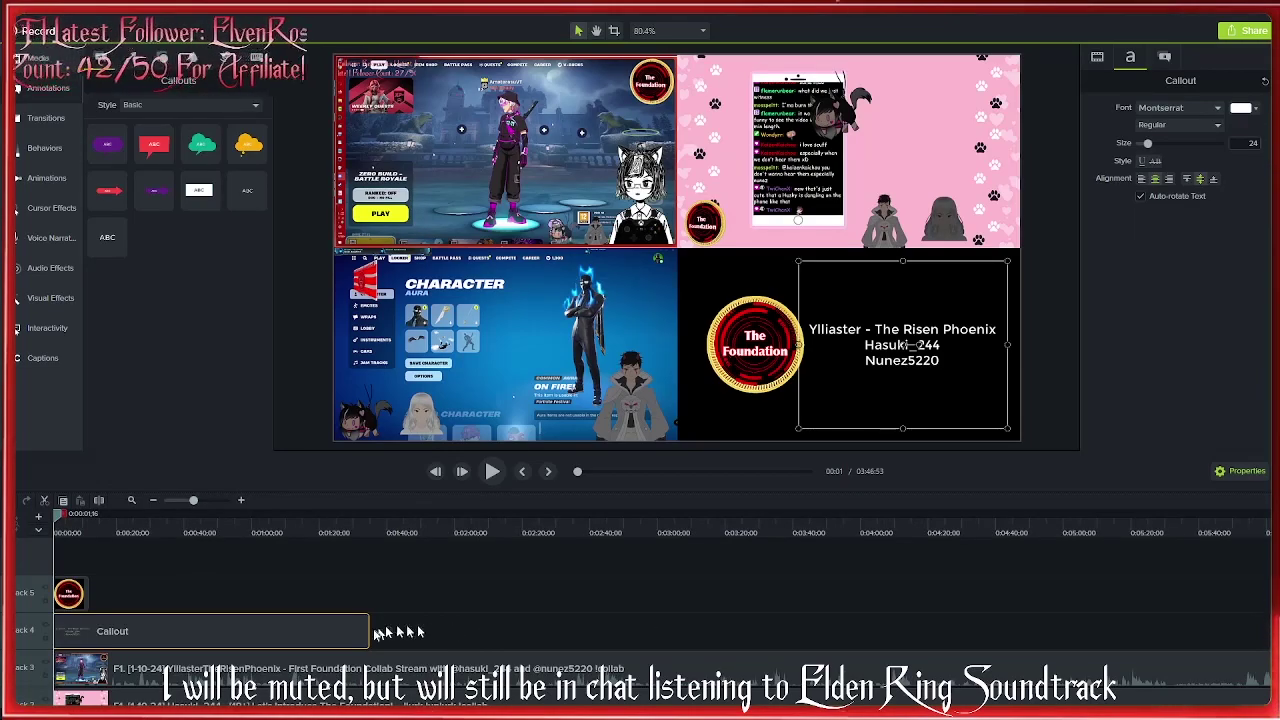
drag(368, 630, 960, 630)
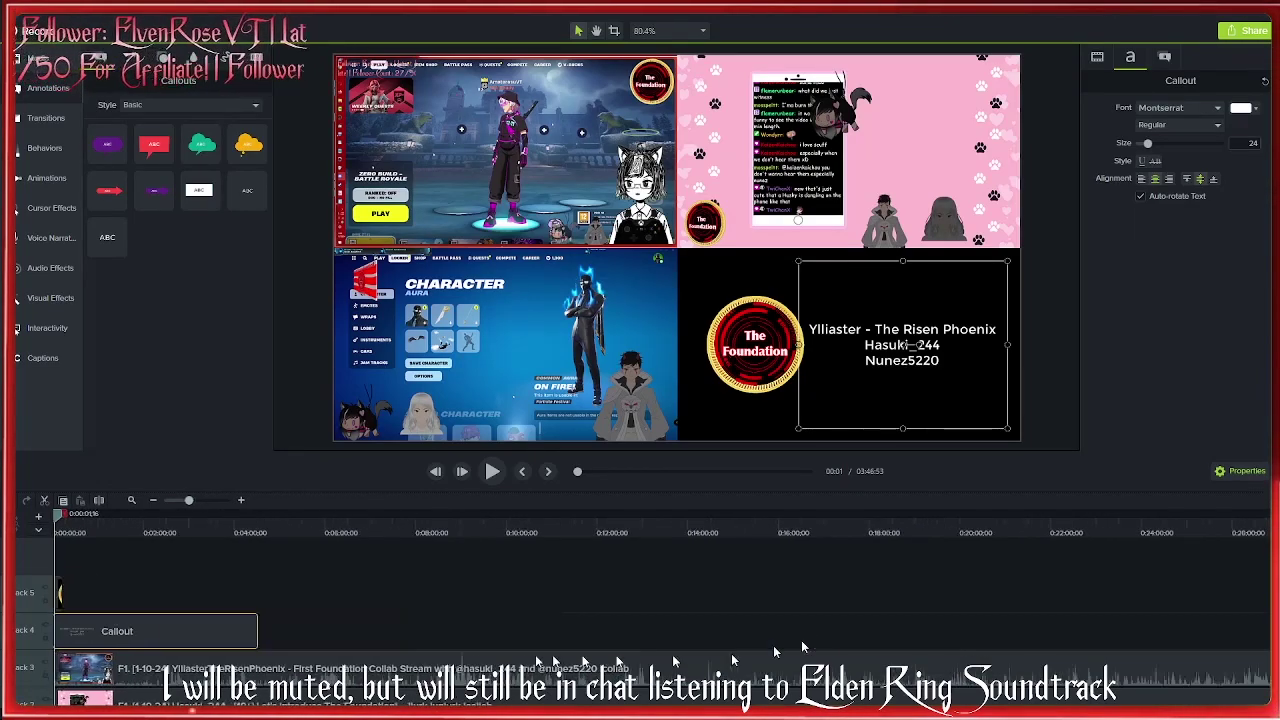
drag(168, 629, 960, 630)
drag(283, 629, 1213, 577)
click(1222, 614)
Duplicate the With Coin clip on Track 5 directly after the first one.
scroll(210, 620, up, 3)
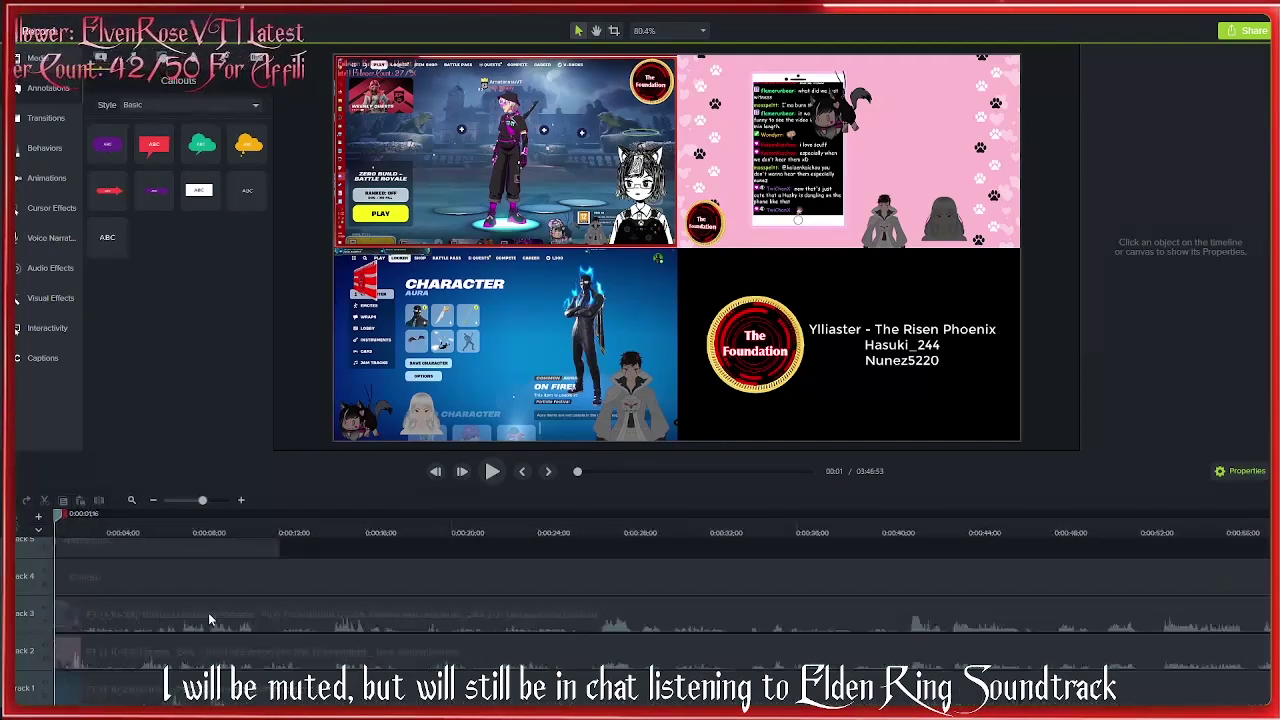
scroll(208, 612, up, 3)
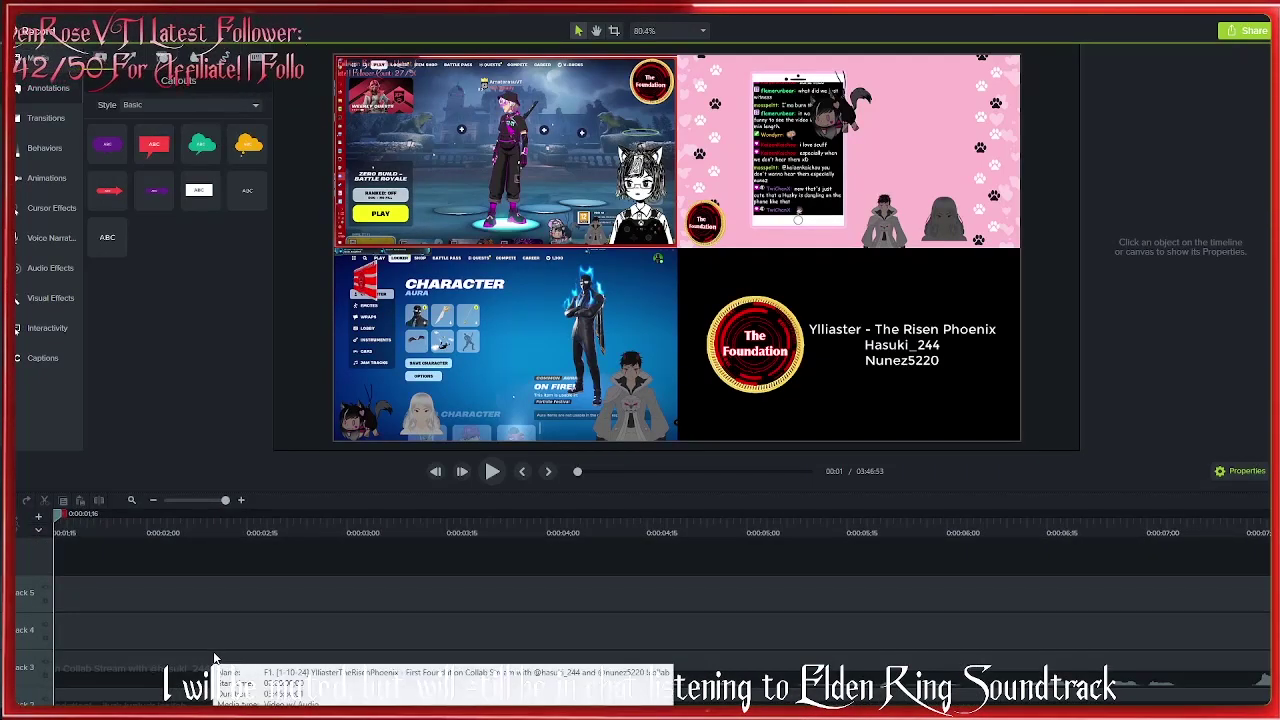
scroll(216, 656, up, 2)
scroll(205, 615, down, 5)
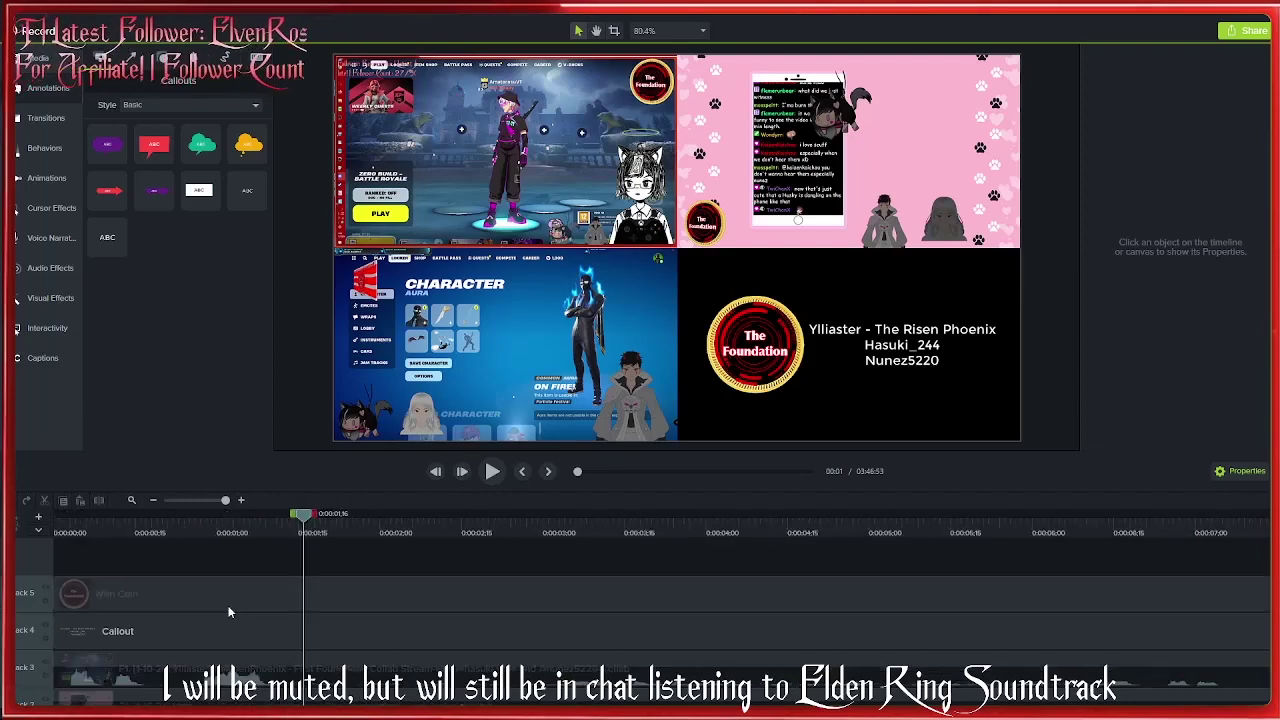
scroll(229, 612, down, 2)
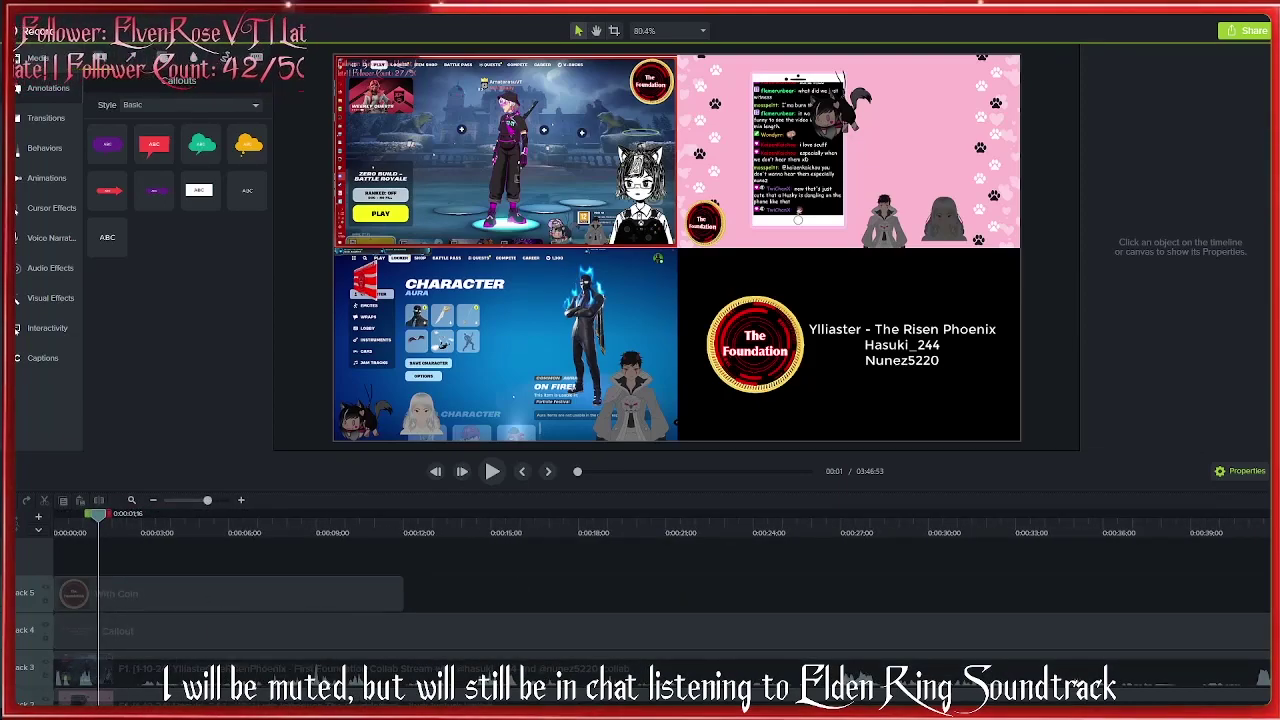
drag(297, 583, 440, 592)
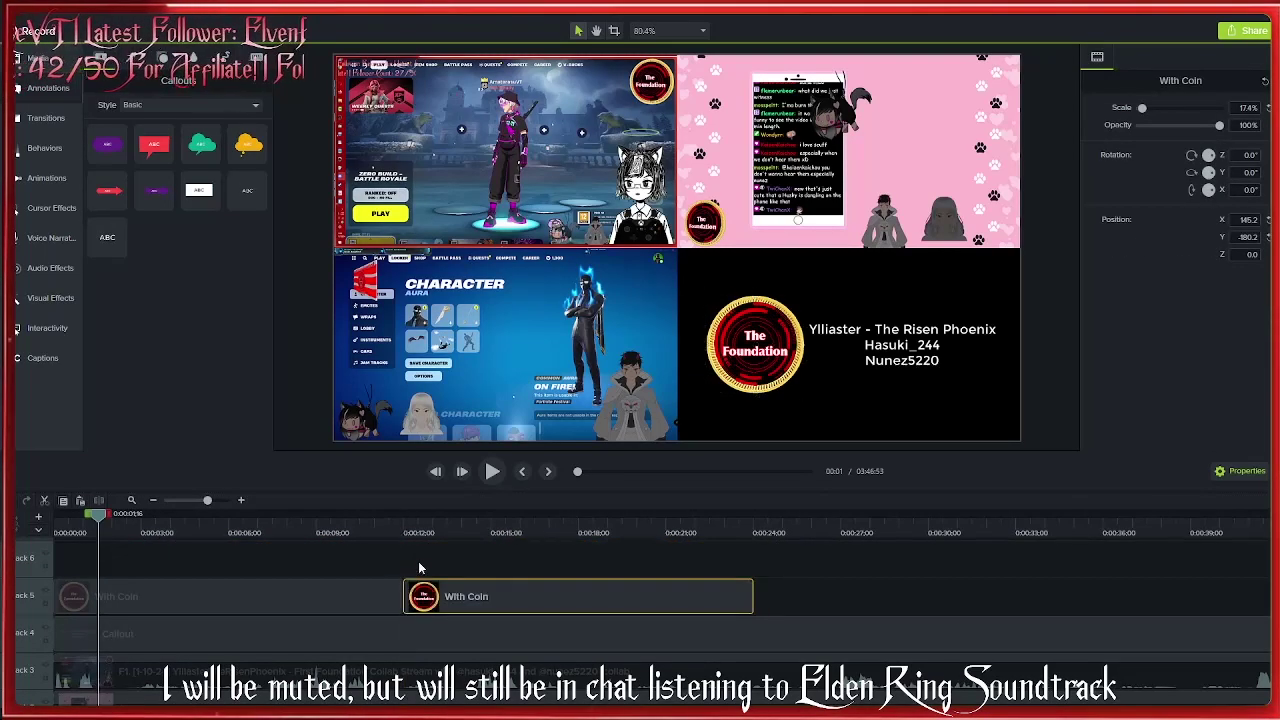
click(420, 573)
Copy both With Coin clips and paste them on Track 5 at 0:00:24;00, where the second one ends.
scroll(420, 573, down, 3)
click(180, 530)
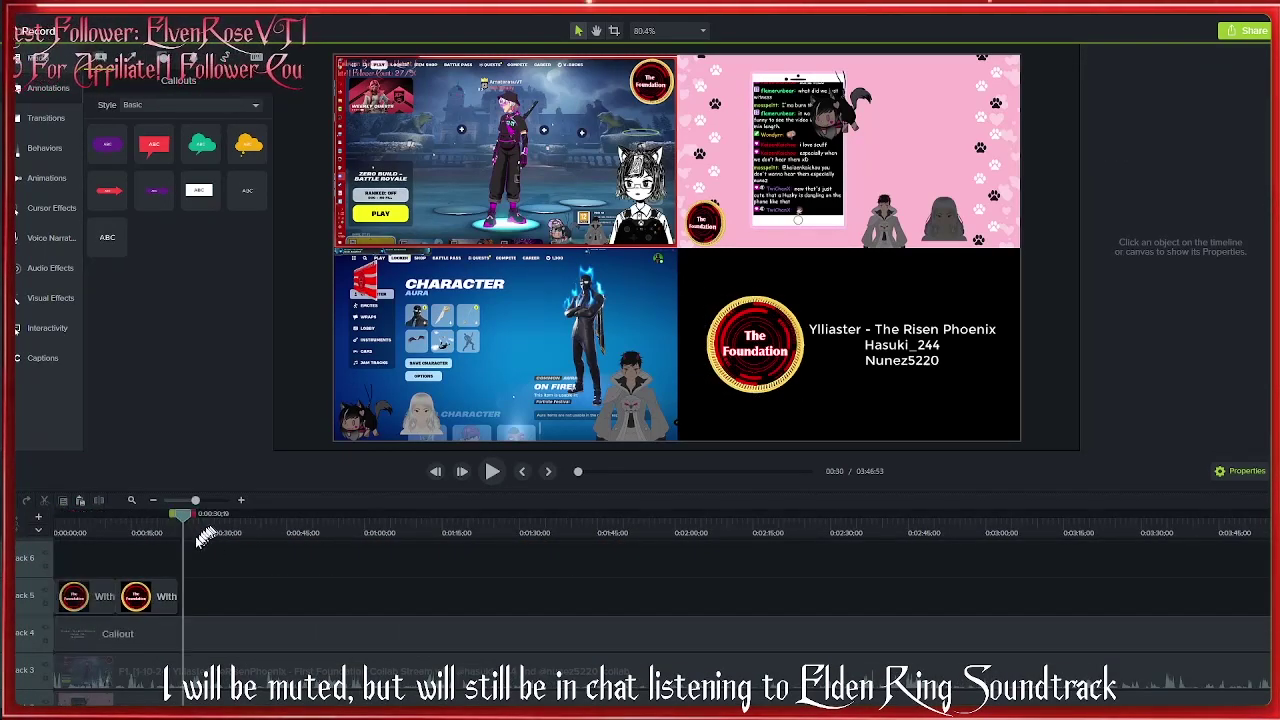
click(90, 596)
key(ctrl+c)
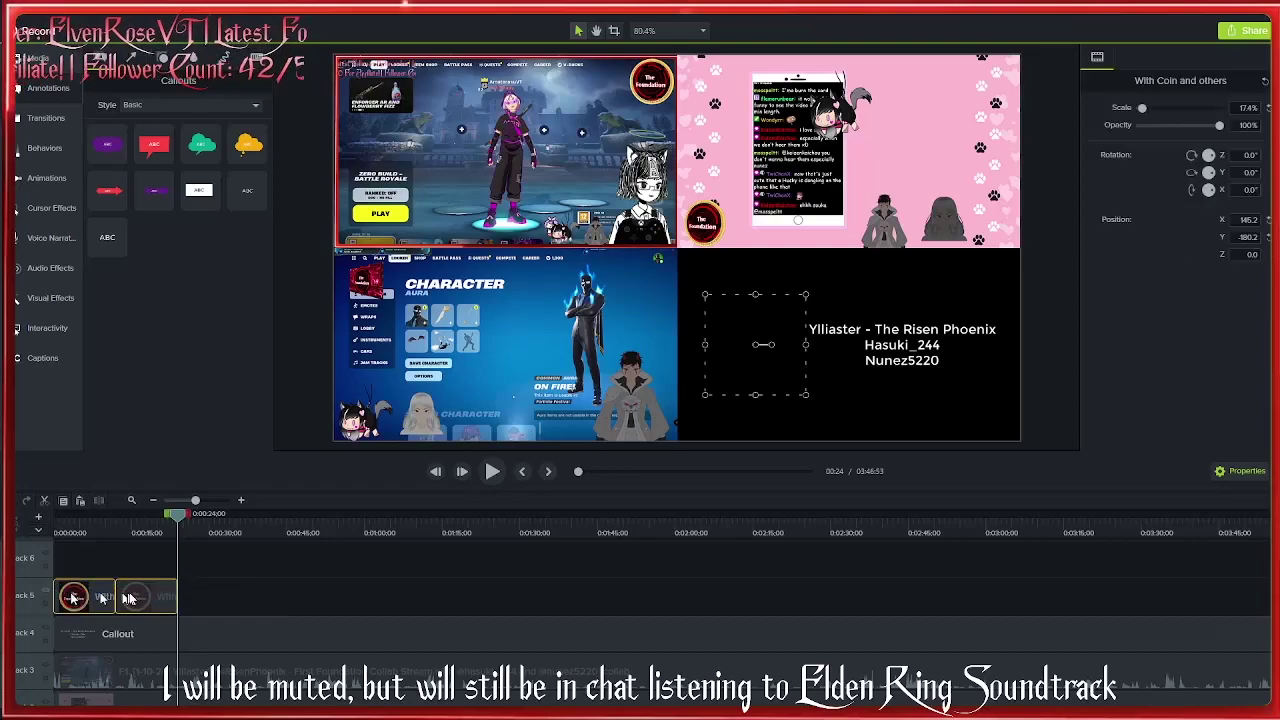
key(ctrl+v)
key(ctrl+v)
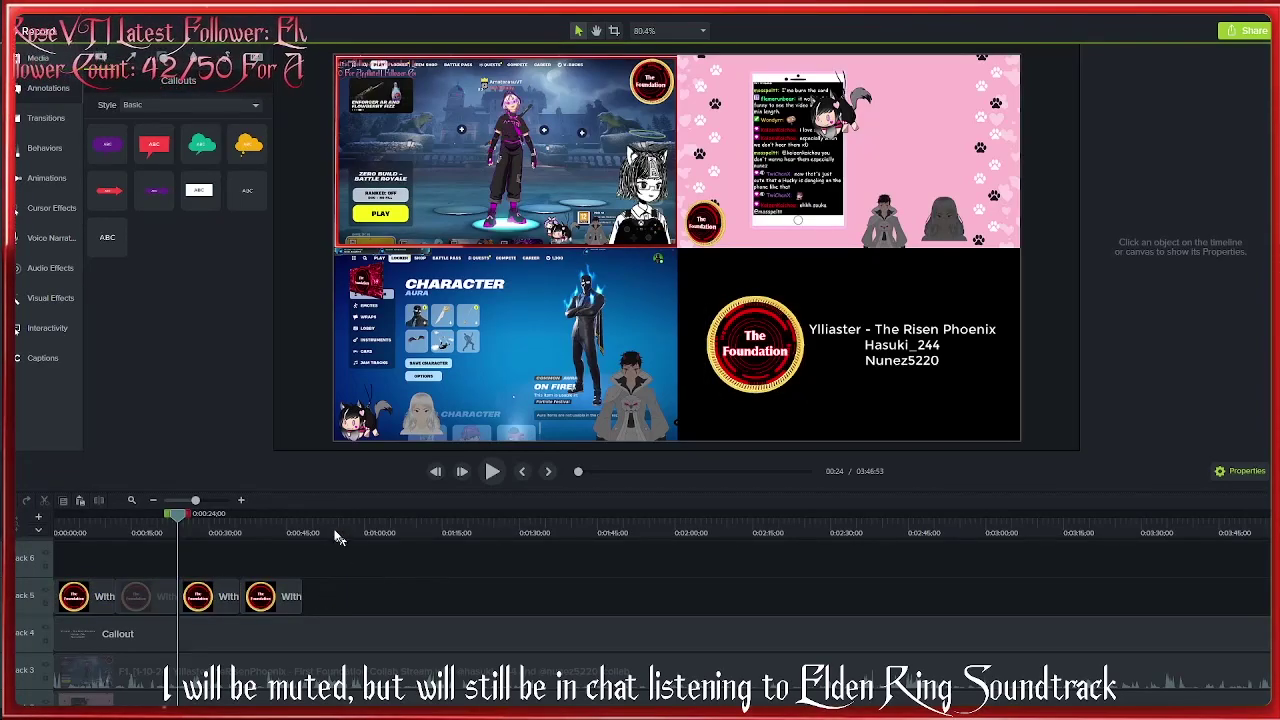
Copy the four With Coin clips and paste them on Track 5 at 0:00:48;00.
click(304, 532)
drag(330, 572, 60, 676)
key(ctrl+c)
key(ctrl+v)
scroll(60, 676, down, 1)
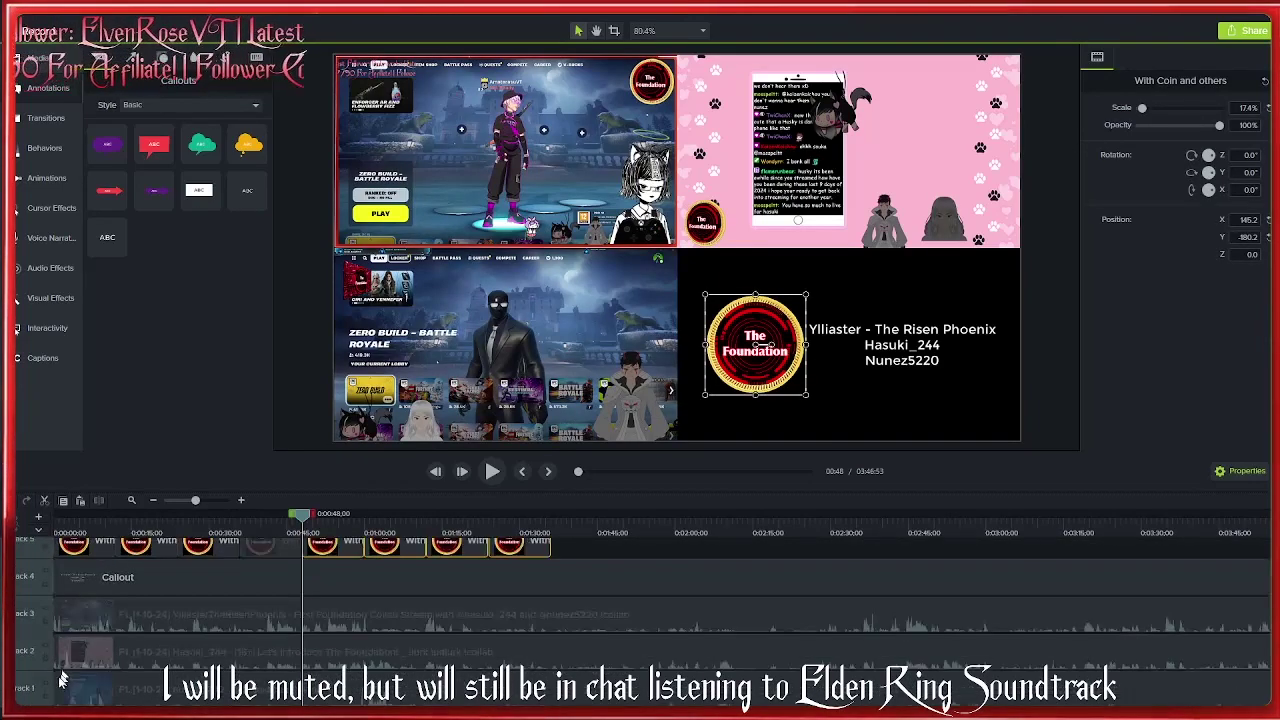
Hide Track 1, Track 2 and Track 3 so only the coin logo and callout show on the canvas.
click(45, 646)
click(45, 609)
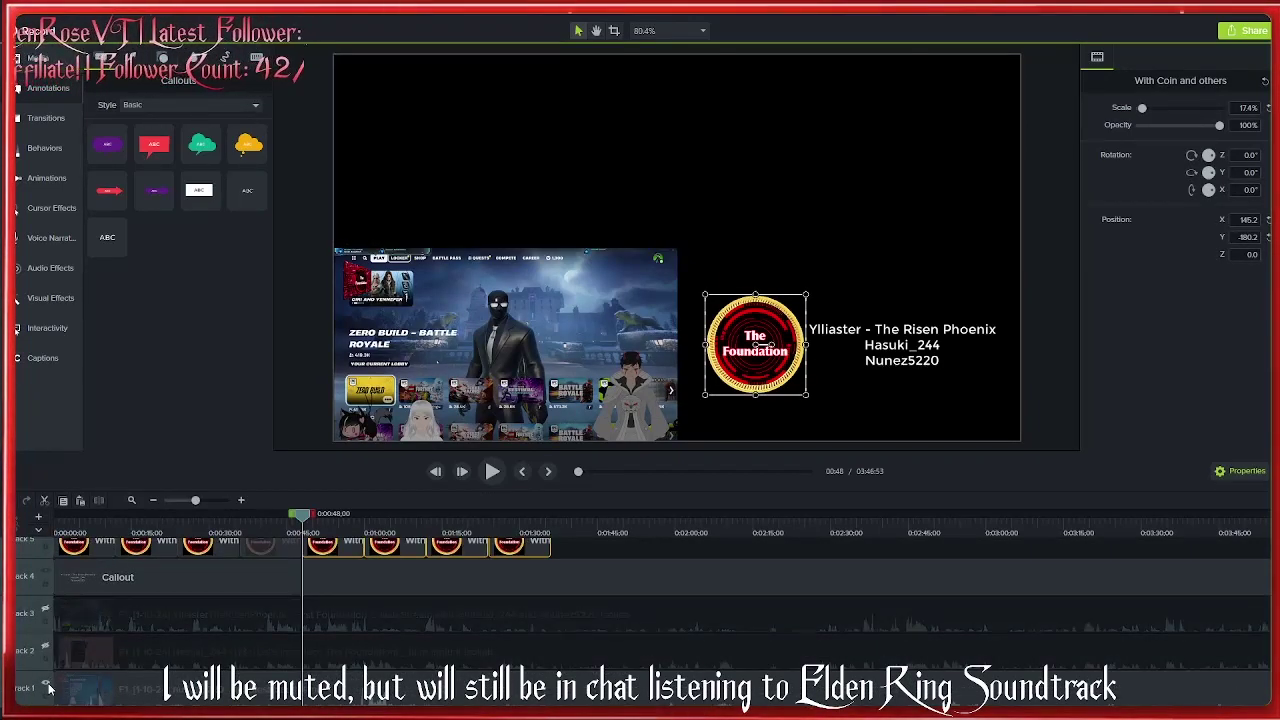
click(45, 683)
scroll(450, 610, up, 1)
click(597, 571)
scroll(653, 578, up, 1)
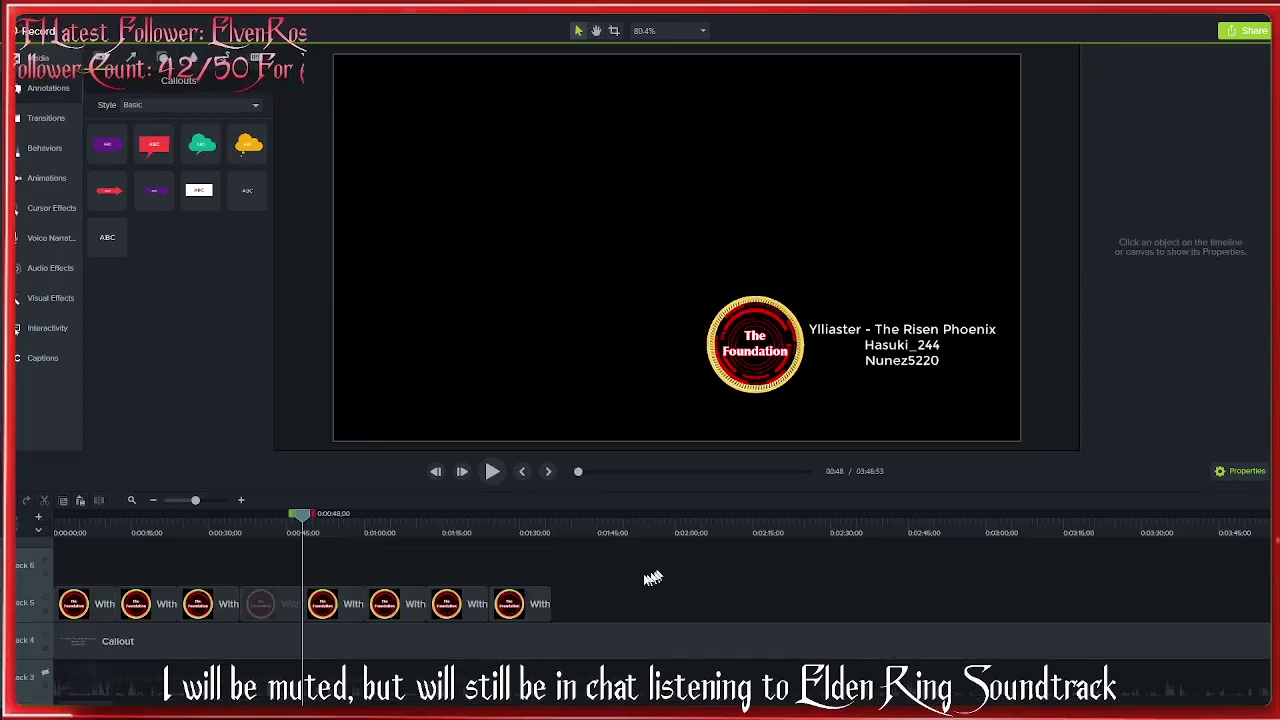
Copy the eight With Coin clips and paste them on Track 5 at 0:01:36;00, where the last one ends.
click(552, 532)
drag(578, 582, 82, 607)
key(ctrl+c)
key(ctrl+v)
click(1080, 606)
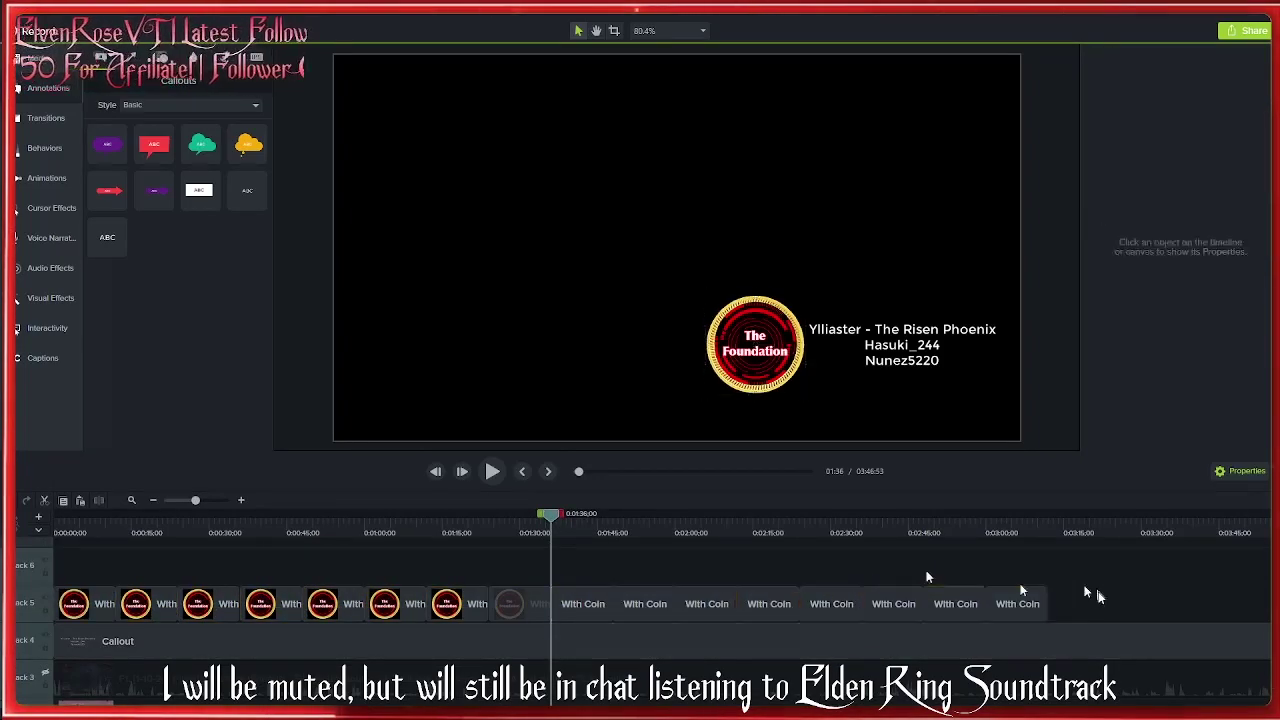
Duplicate all sixteen With Coin clips by pasting copies on Track 5 at 0:03:12;00.
scroll(1073, 601, down, 1)
scroll(1073, 601, down, 1)
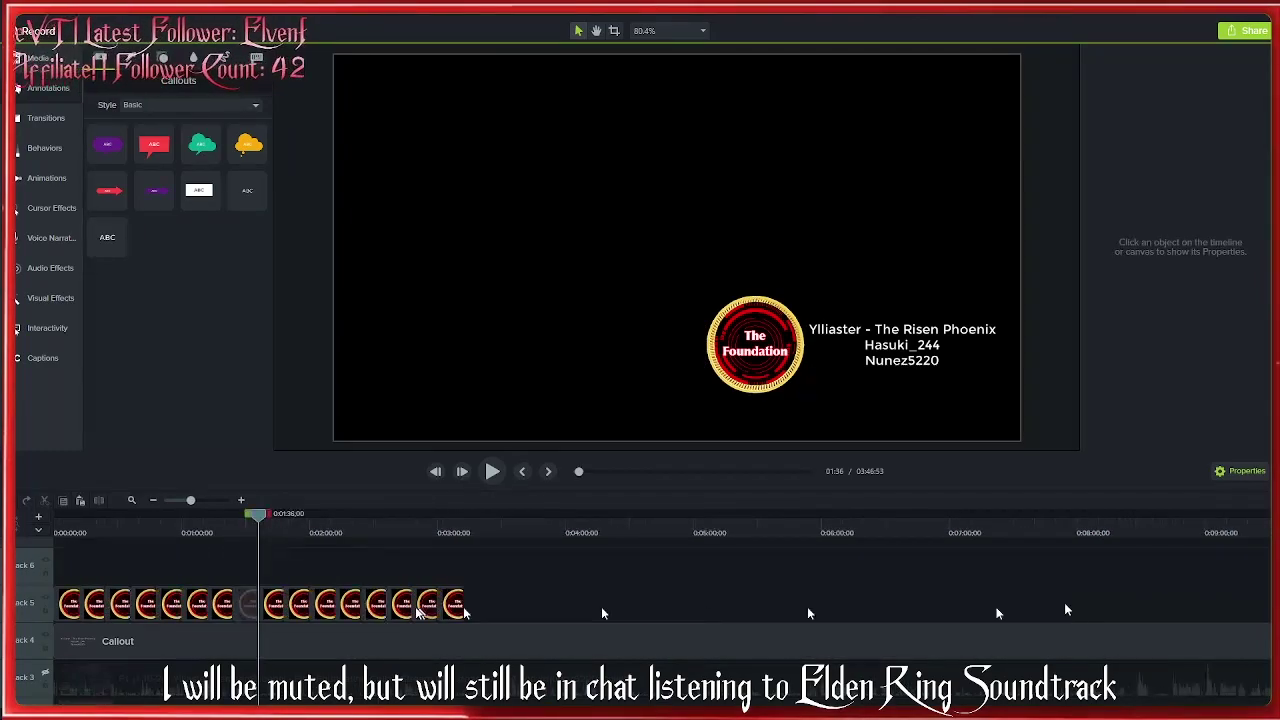
drag(511, 602, 60, 604)
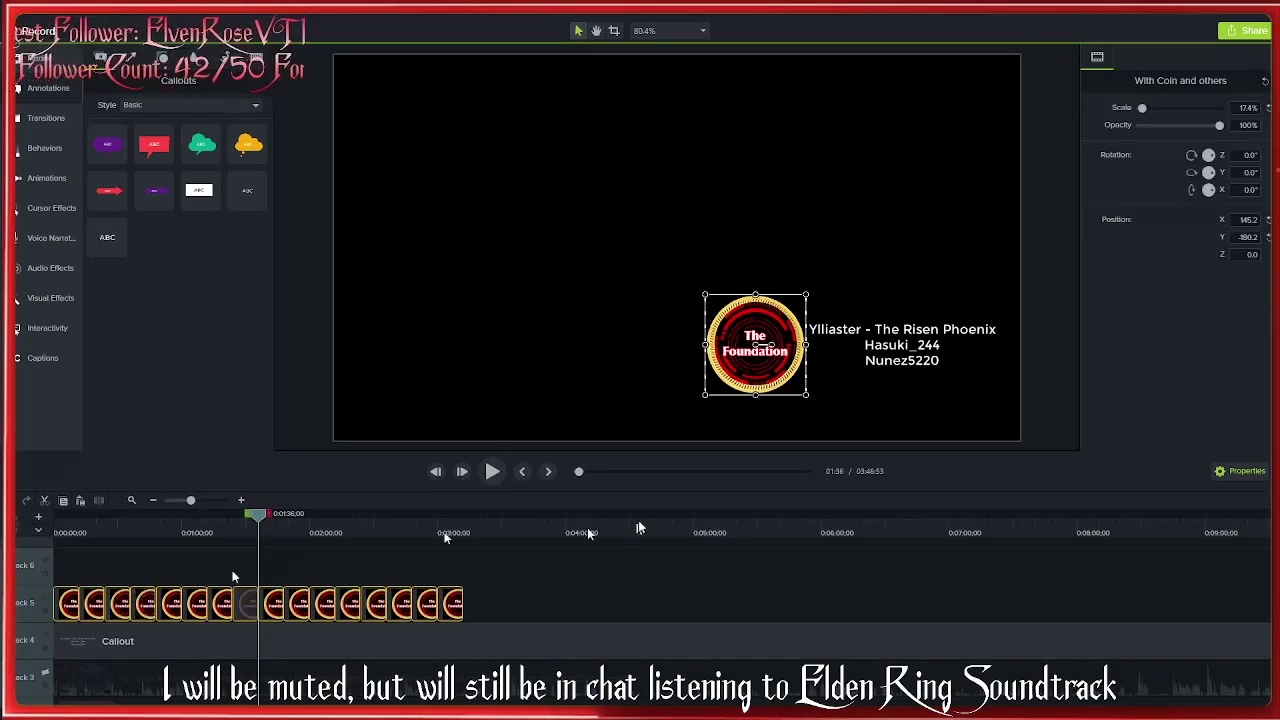
drag(519, 524, 462, 520)
key(ctrl+v)
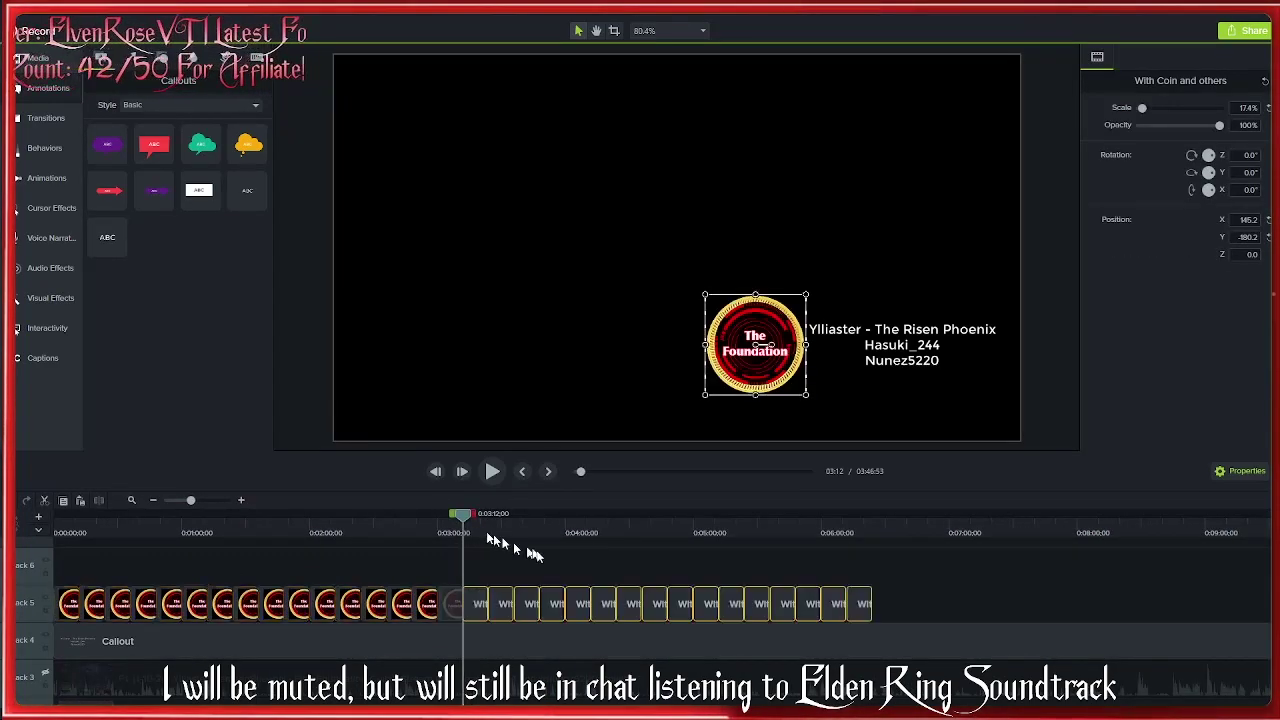
click(643, 580)
Copy the entire row of With Coin clips and paste it on Track 5 at 0:06:24;00.
scroll(766, 582, down, 1)
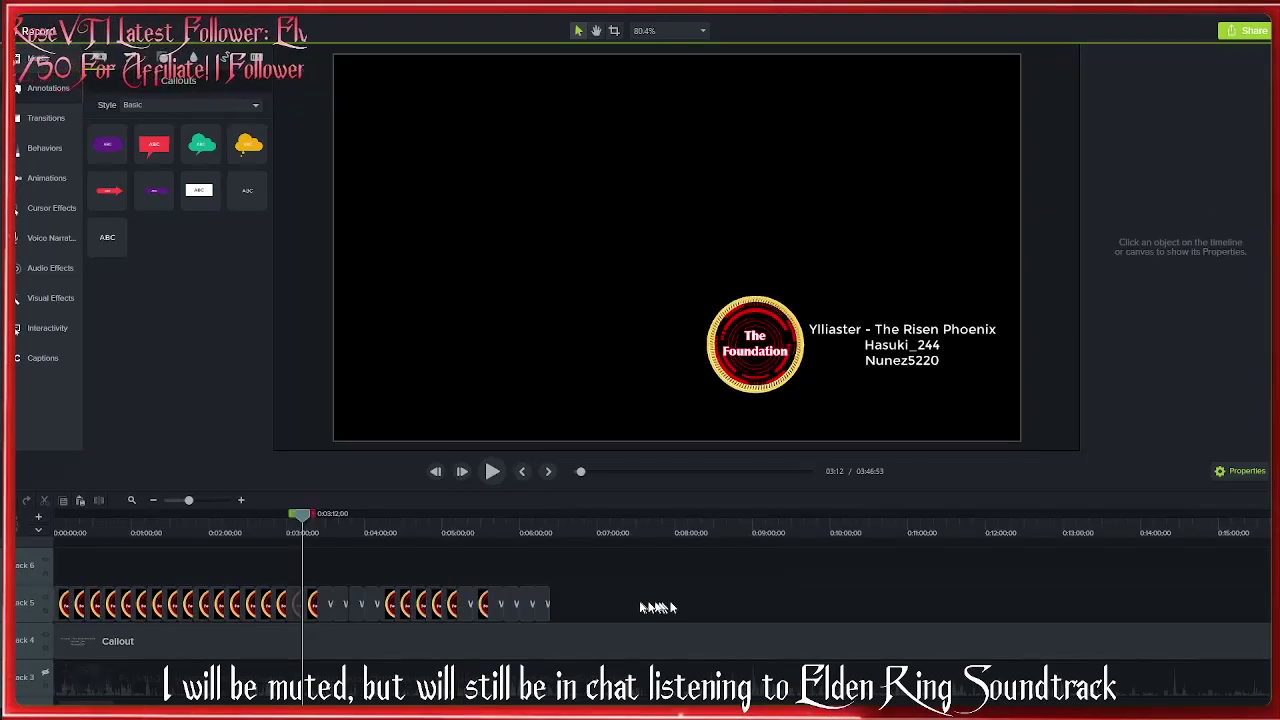
click(570, 530)
drag(572, 536, 549, 528)
drag(603, 595, 38, 603)
key(ctrl+c)
key(ctrl+v)
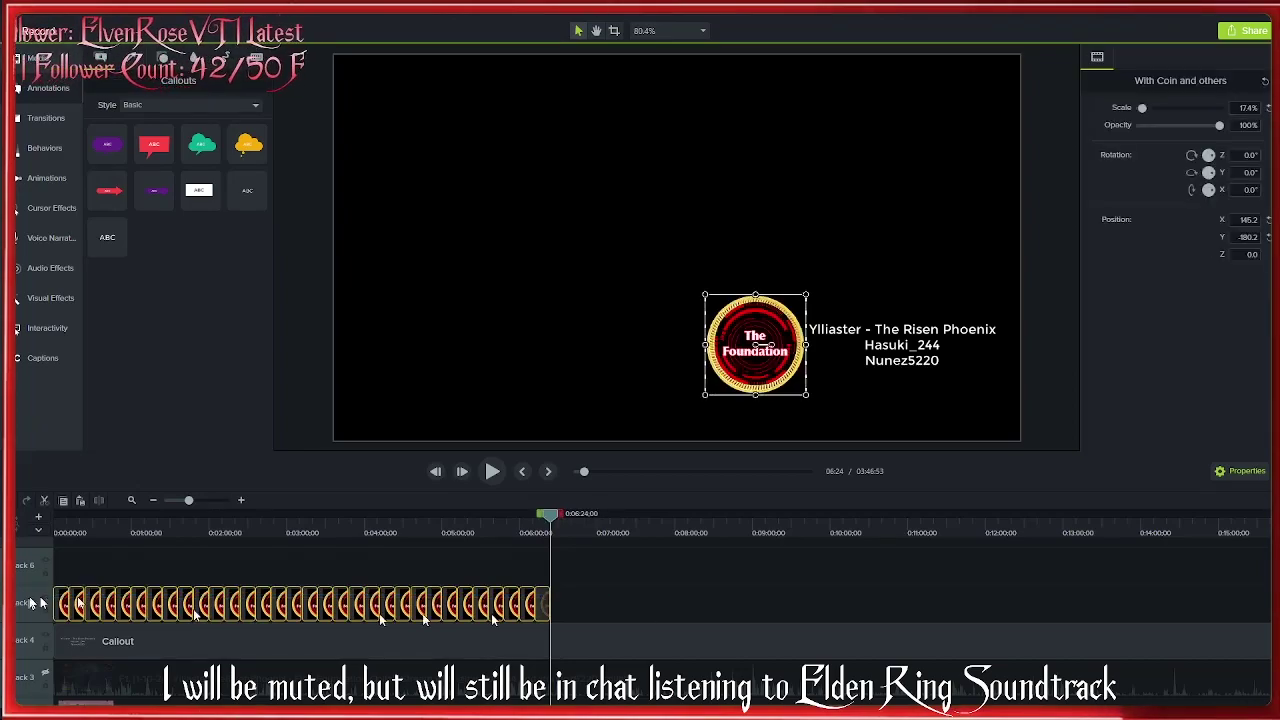
click(840, 574)
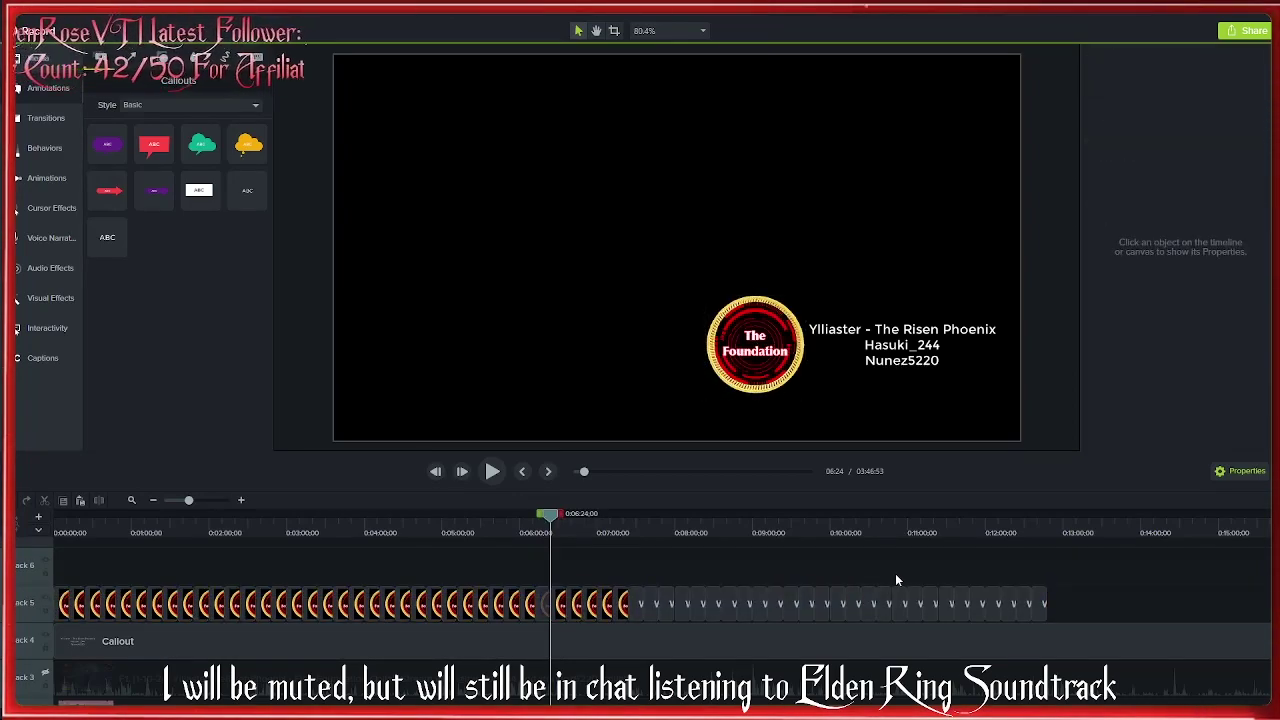
Group all 64 With Coin clips on Track 5 into a single group.
scroll(895, 573, down, 1)
scroll(725, 585, down, 1)
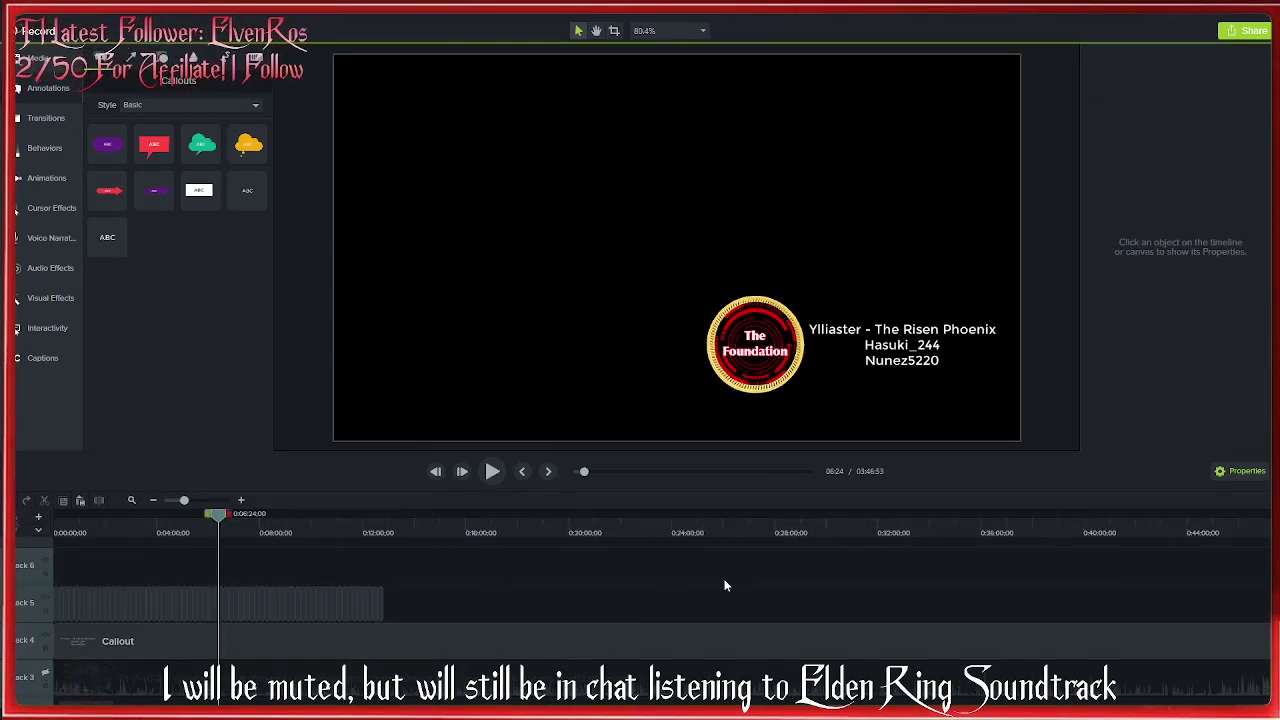
drag(415, 558, 44, 590)
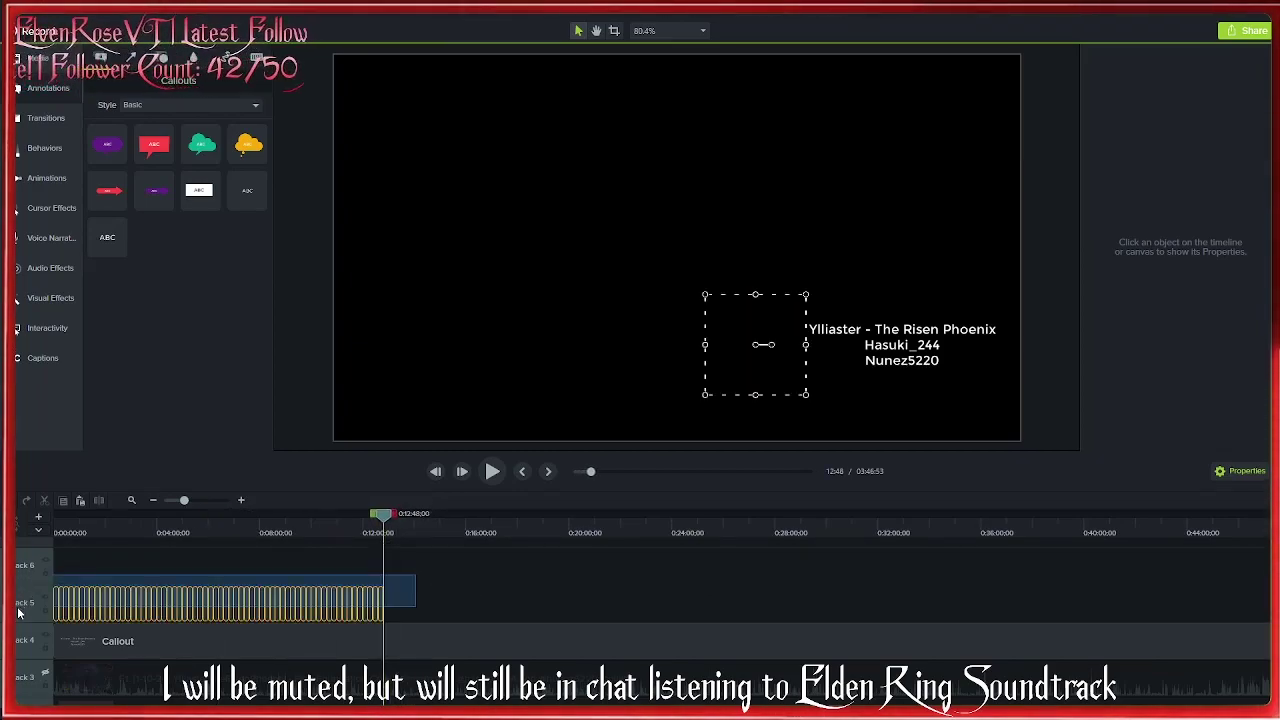
key(ctrl+g)
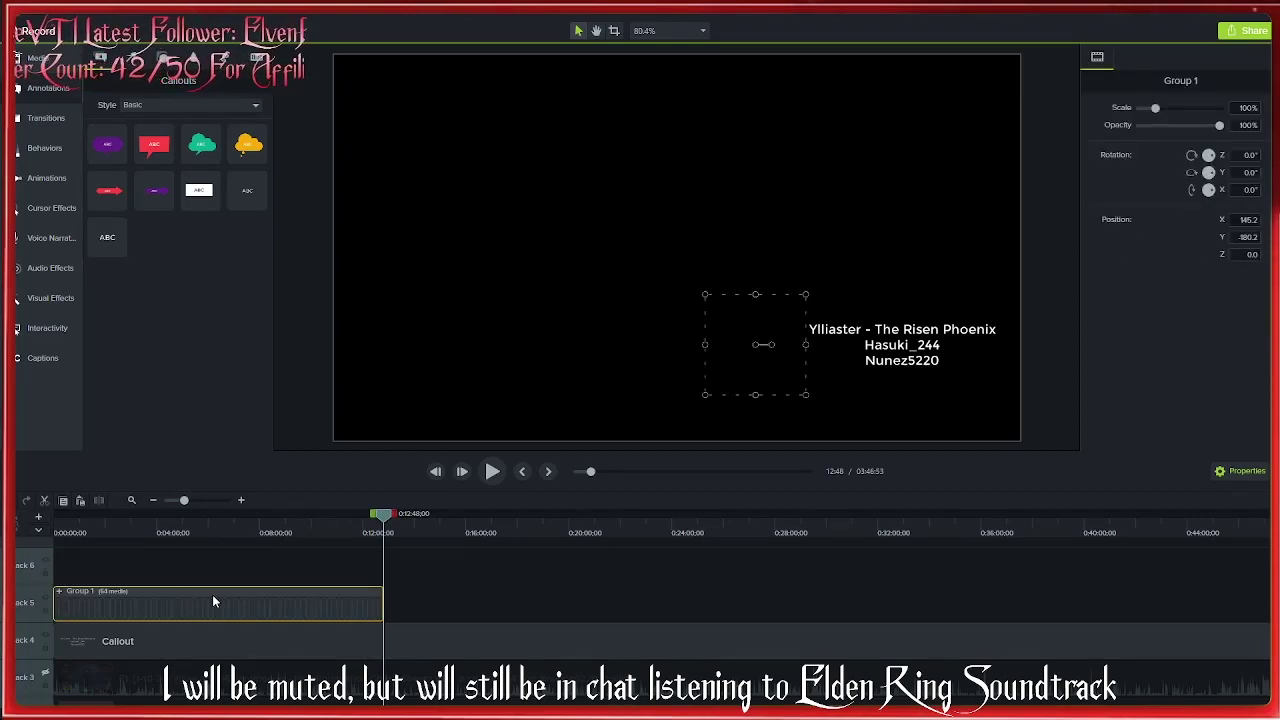
Copy the coin group and paste it on Track 5 at the end of the first group and again at 0:25:36;00.
key(ctrl+c)
key(ctrl+v)
drag(744, 530, 713, 538)
key(ctrl+v)
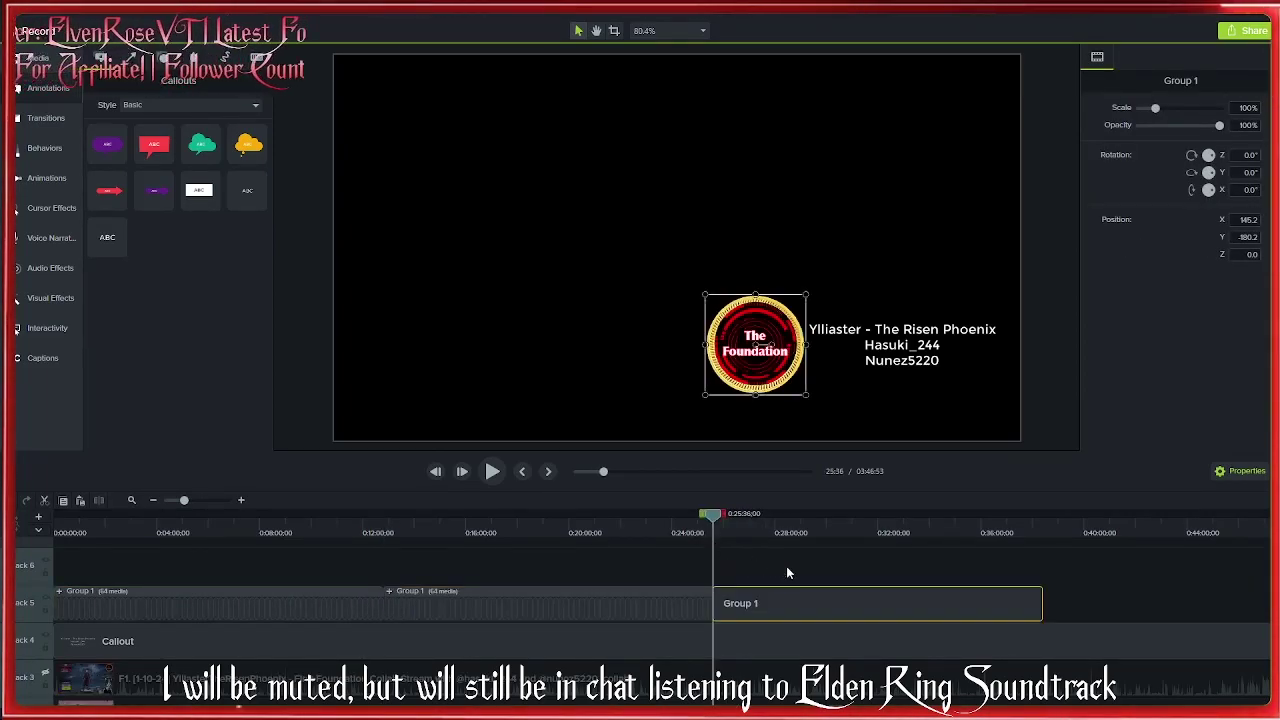
Paste a fourth copy of the coin group on Track 5 at 0:38:24;00.
ctrl+scroll(785, 566, down, 3)
ctrl+scroll(440, 603, down, 1)
mouse_move(300, 536)
mouse_down()
mouse_move(272, 536)
mouse_move(297, 540)
mouse_up()
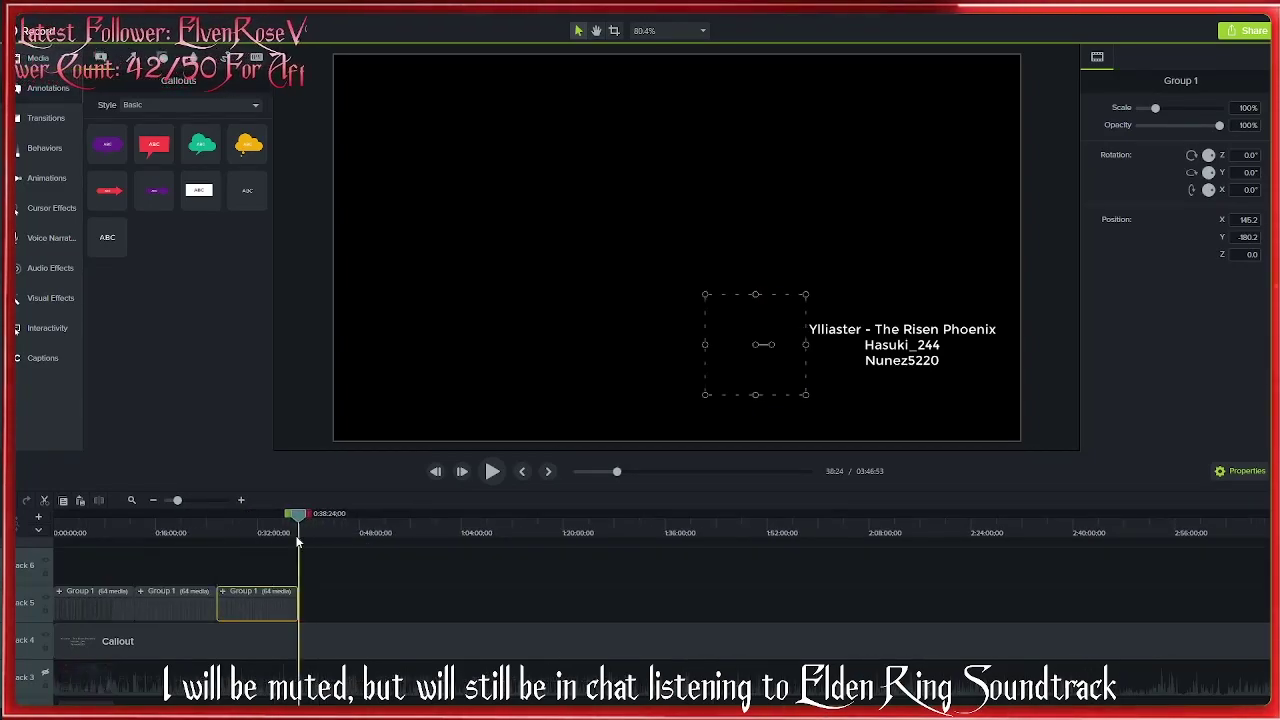
key(ctrl+v)
click(451, 597)
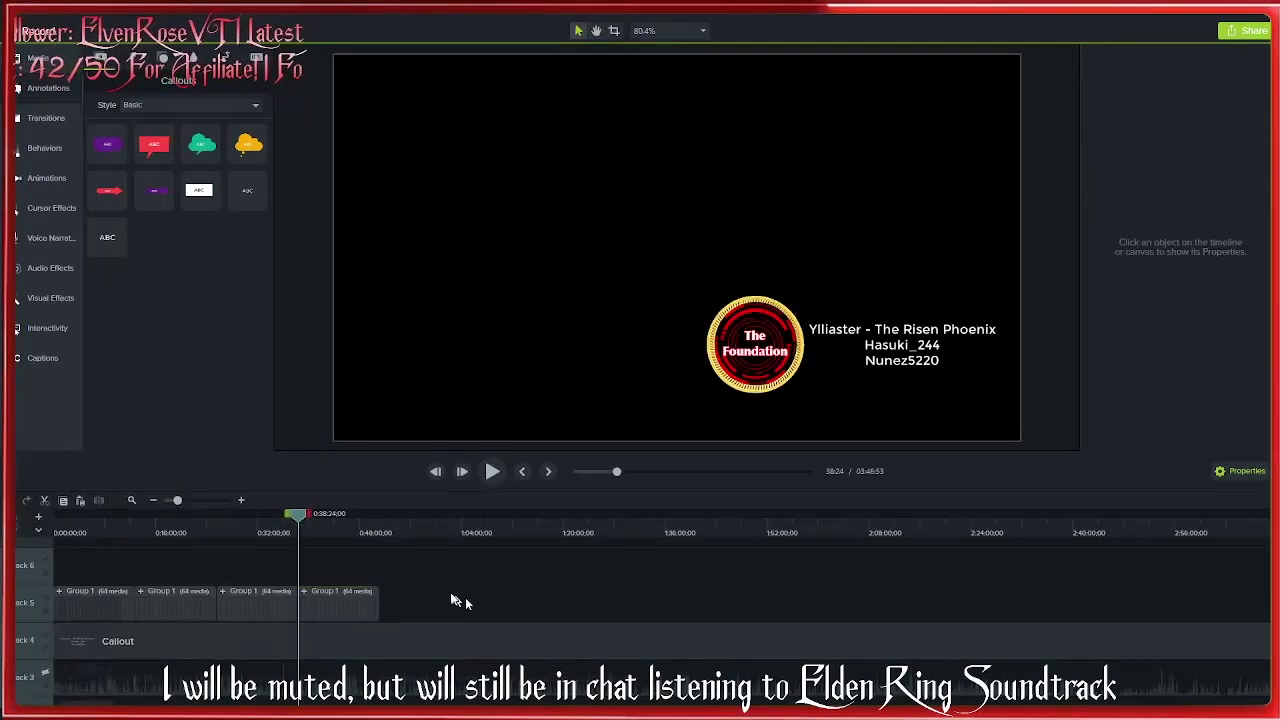
Examine the join between the second and third coin groups on Track 5 around 0:25:32.
drag(403, 530, 380, 535)
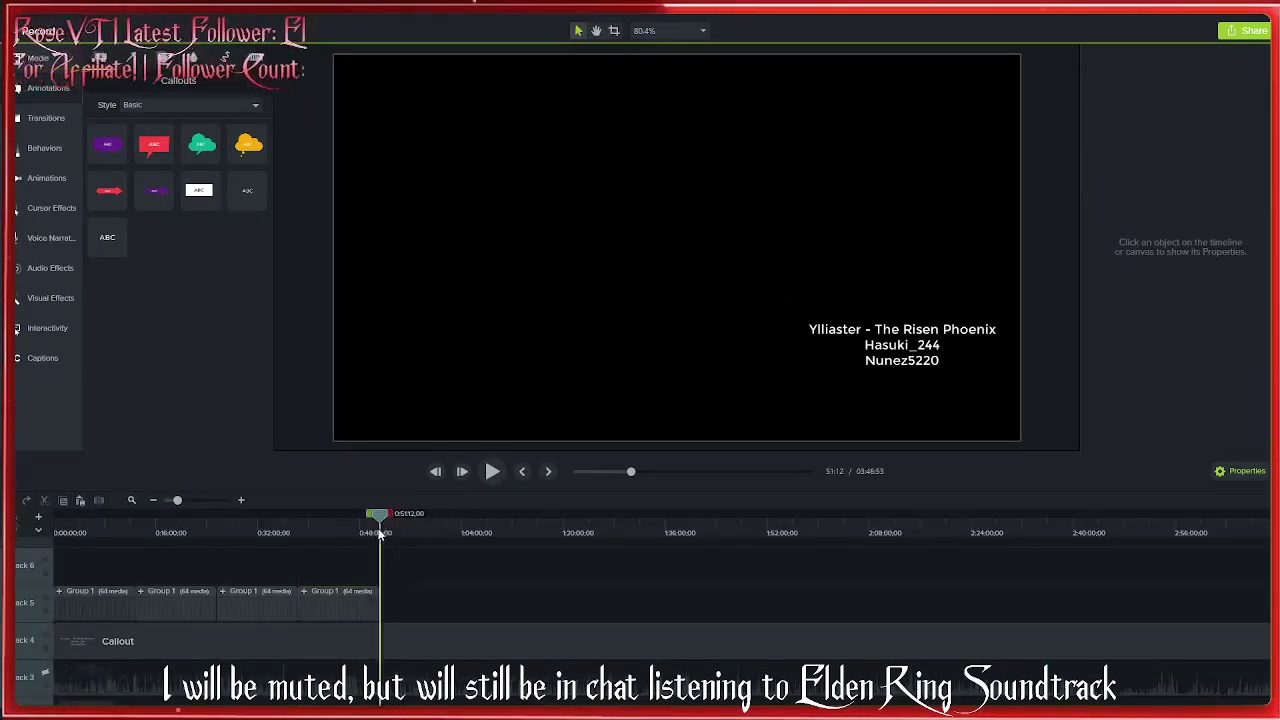
click(216, 528)
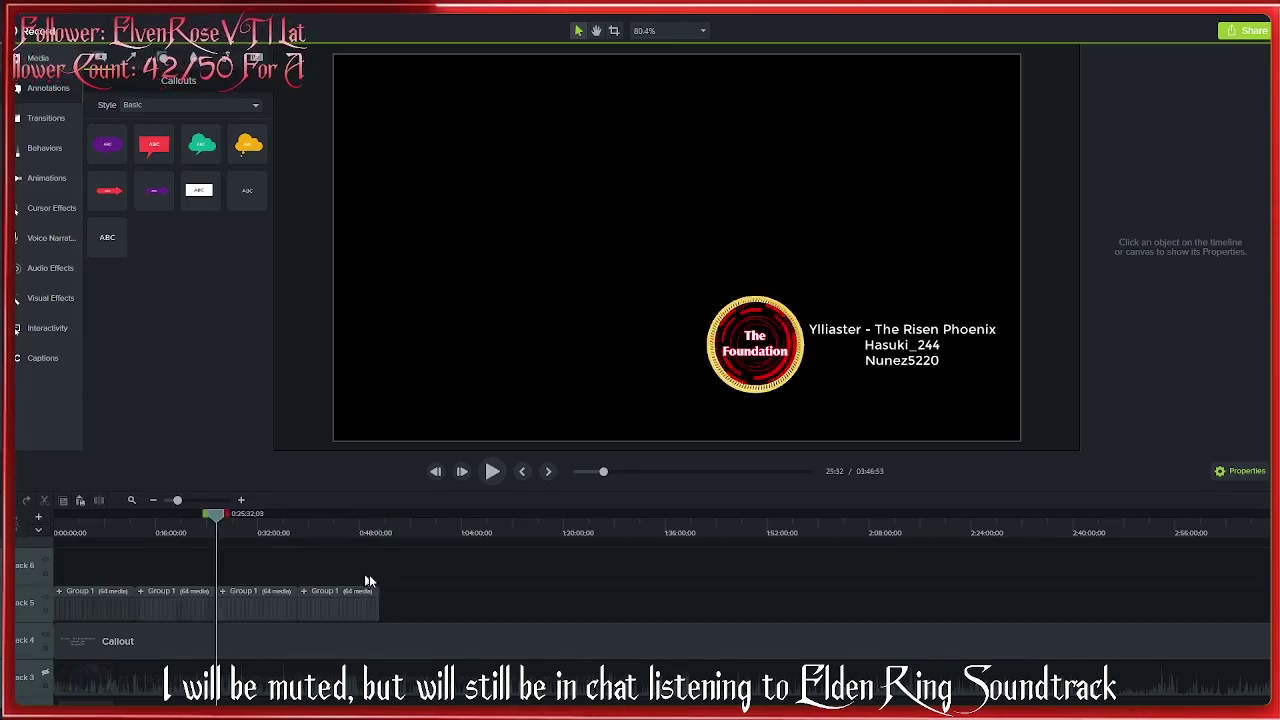
scroll(370, 576, up, 5)
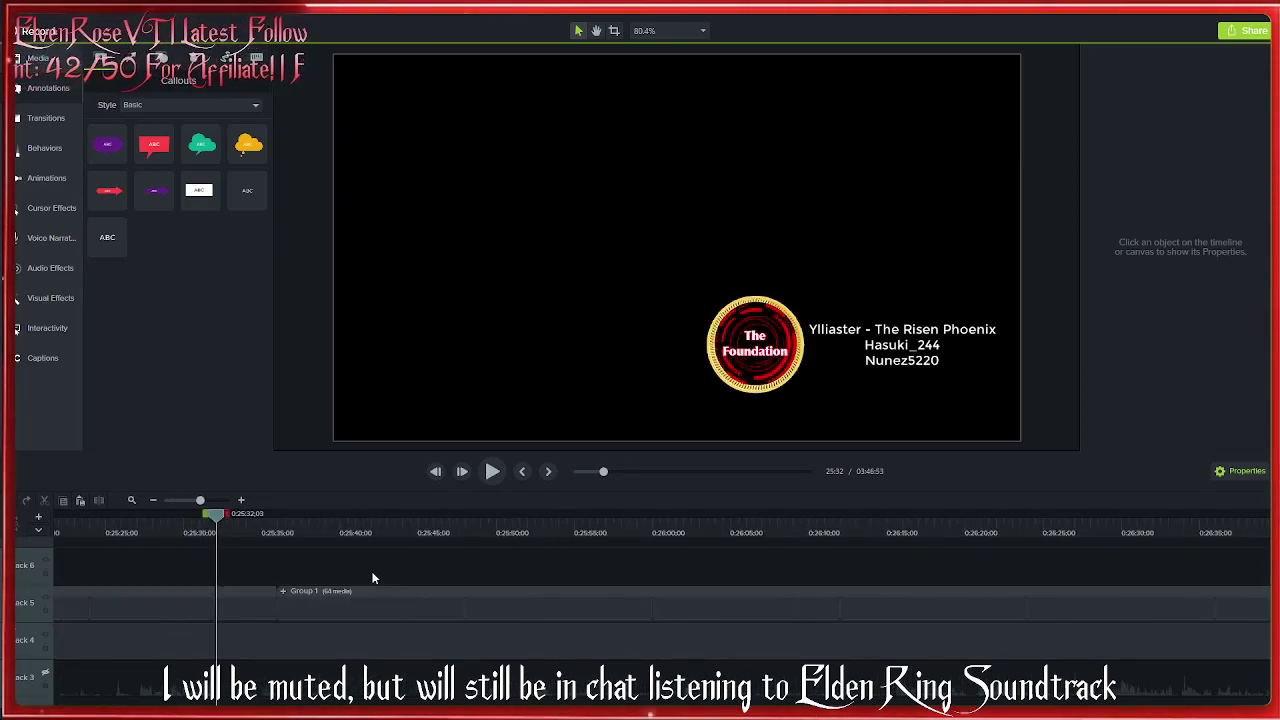
scroll(372, 578, up, 3)
scroll(372, 578, down, 5)
scroll(366, 581, down, 5)
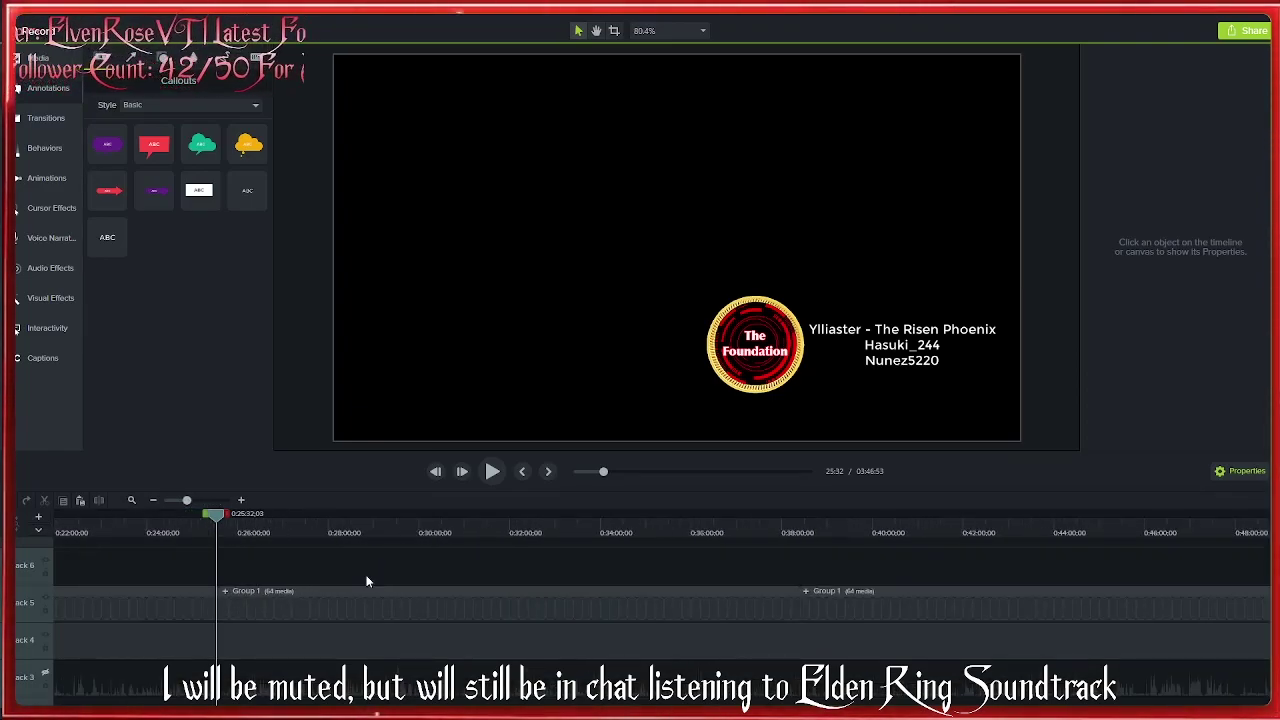
scroll(366, 581, down, 3)
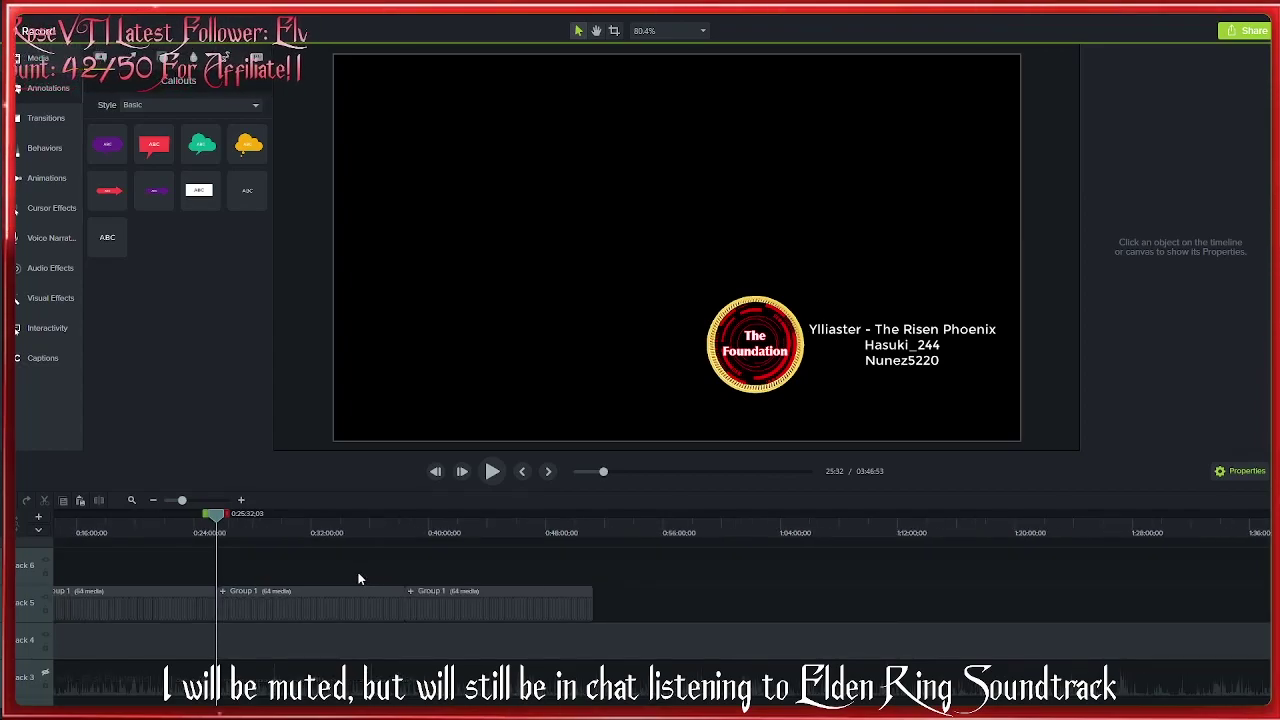
scroll(359, 575, down, 4)
Group the four coin groups on Track 5 together and paste a copy of the combined group at 0:51:12;00.
drag(375, 597, 92, 598)
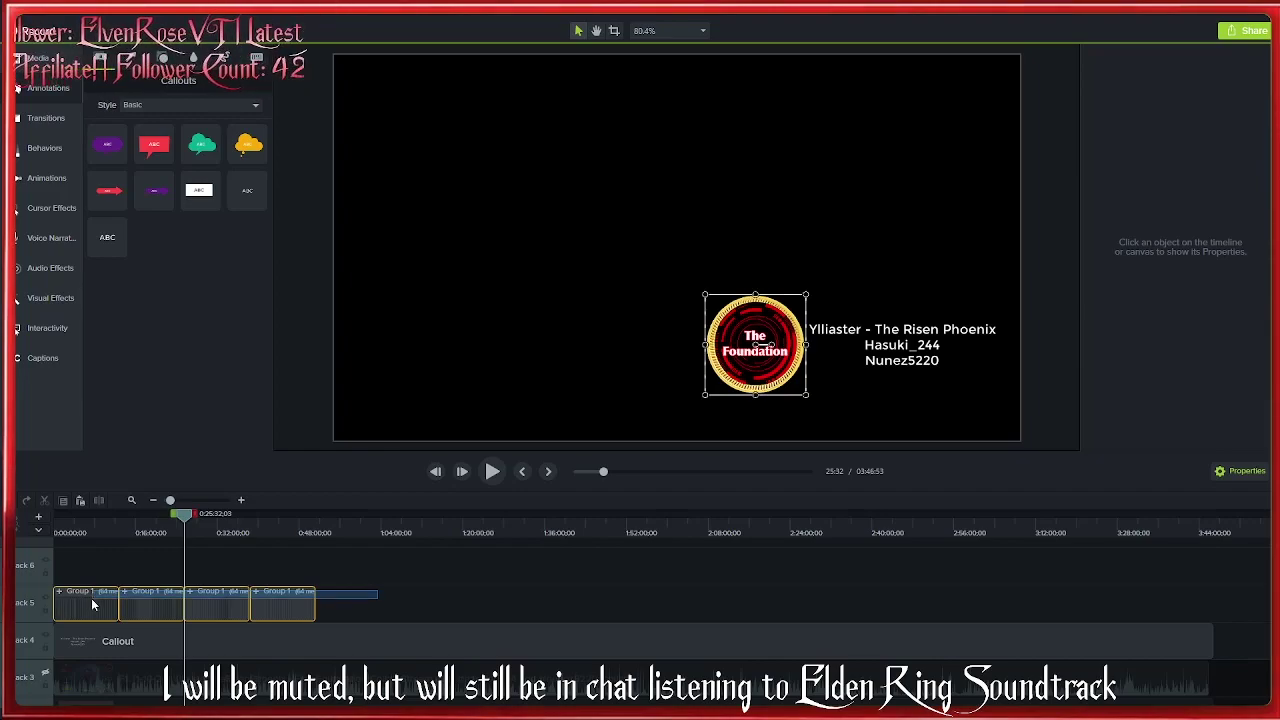
key(ctrl+g)
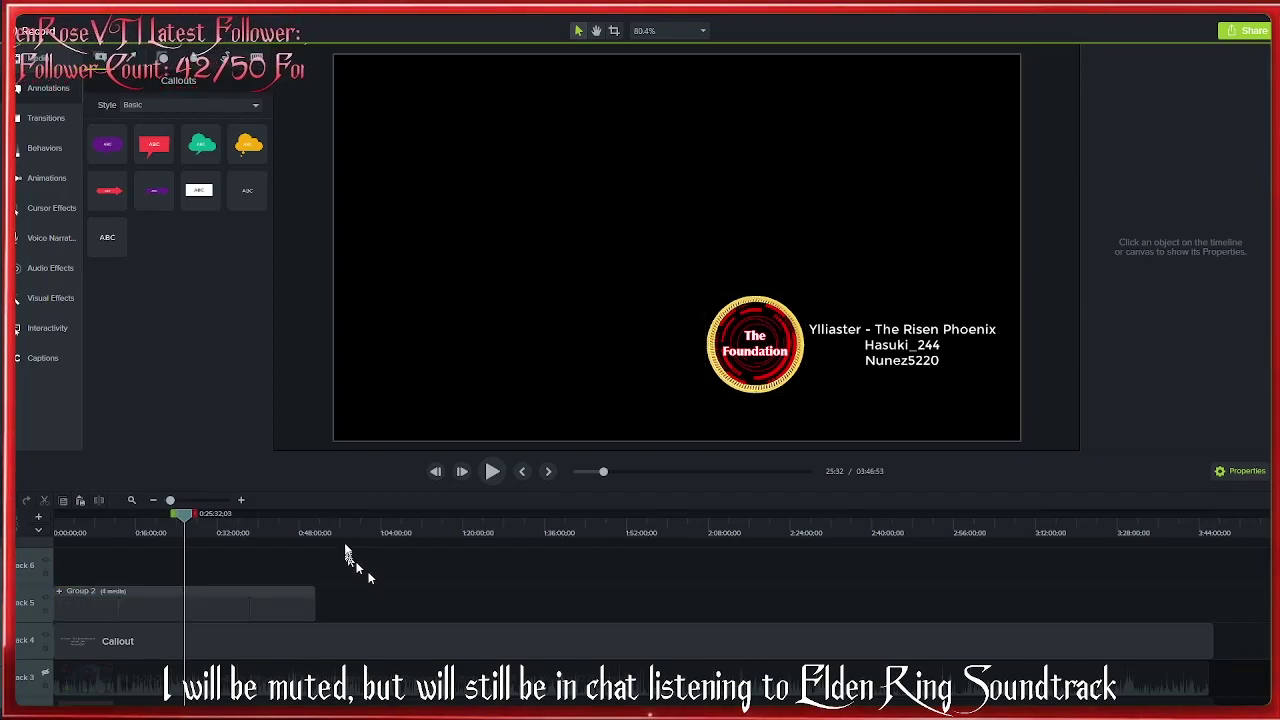
drag(341, 527, 313, 535)
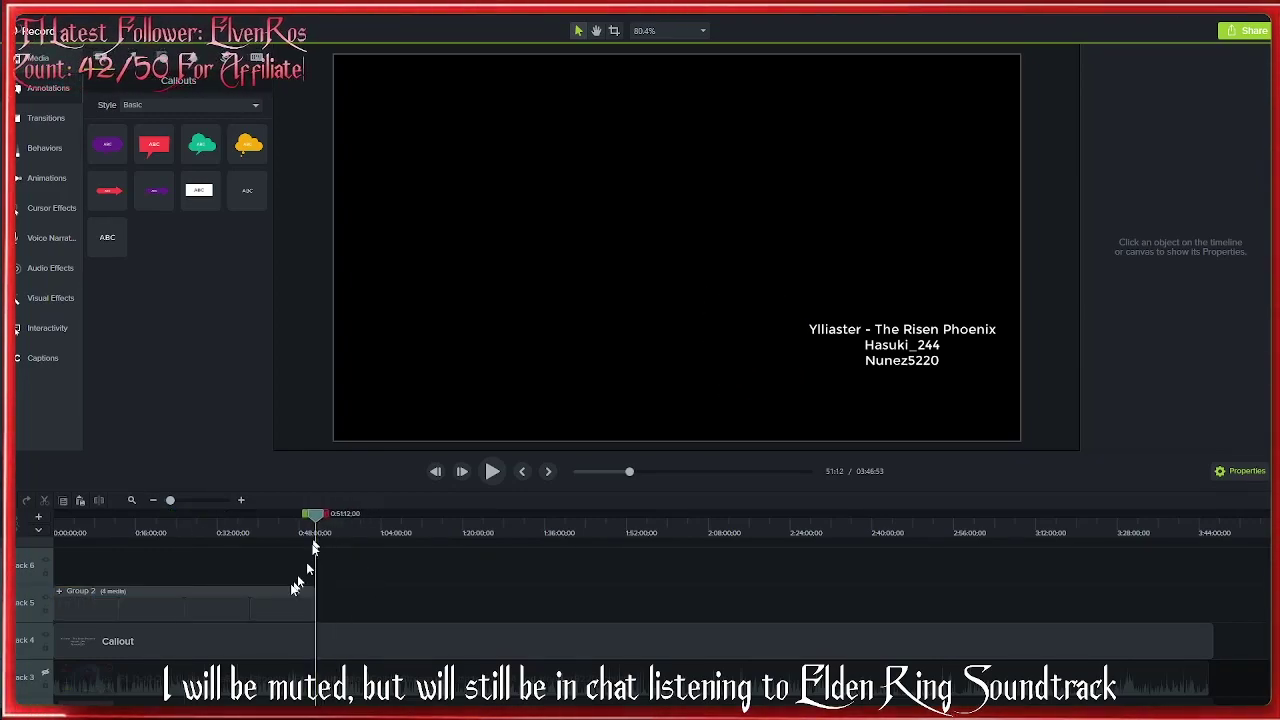
click(295, 590)
key(ctrl+c)
key(ctrl+v)
Copy both combined coin groups and paste them on Track 5 at 1:42:24;00.
drag(689, 603, 233, 604)
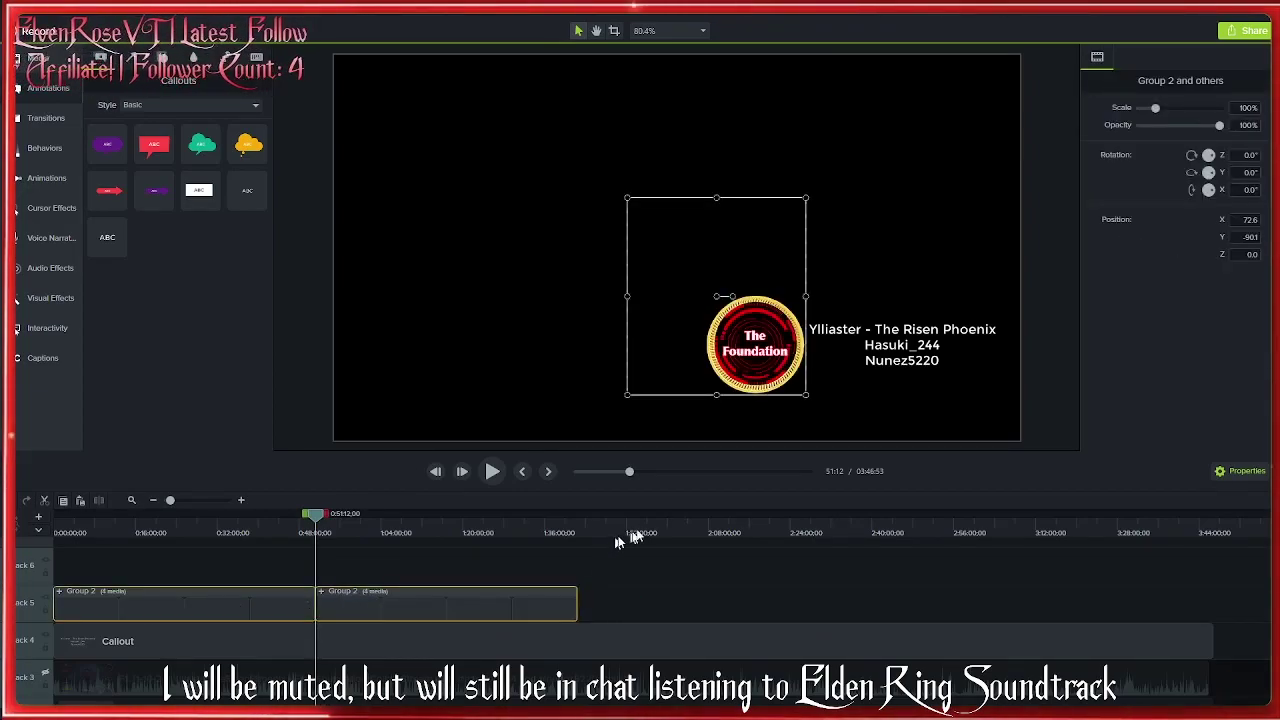
drag(608, 533, 583, 543)
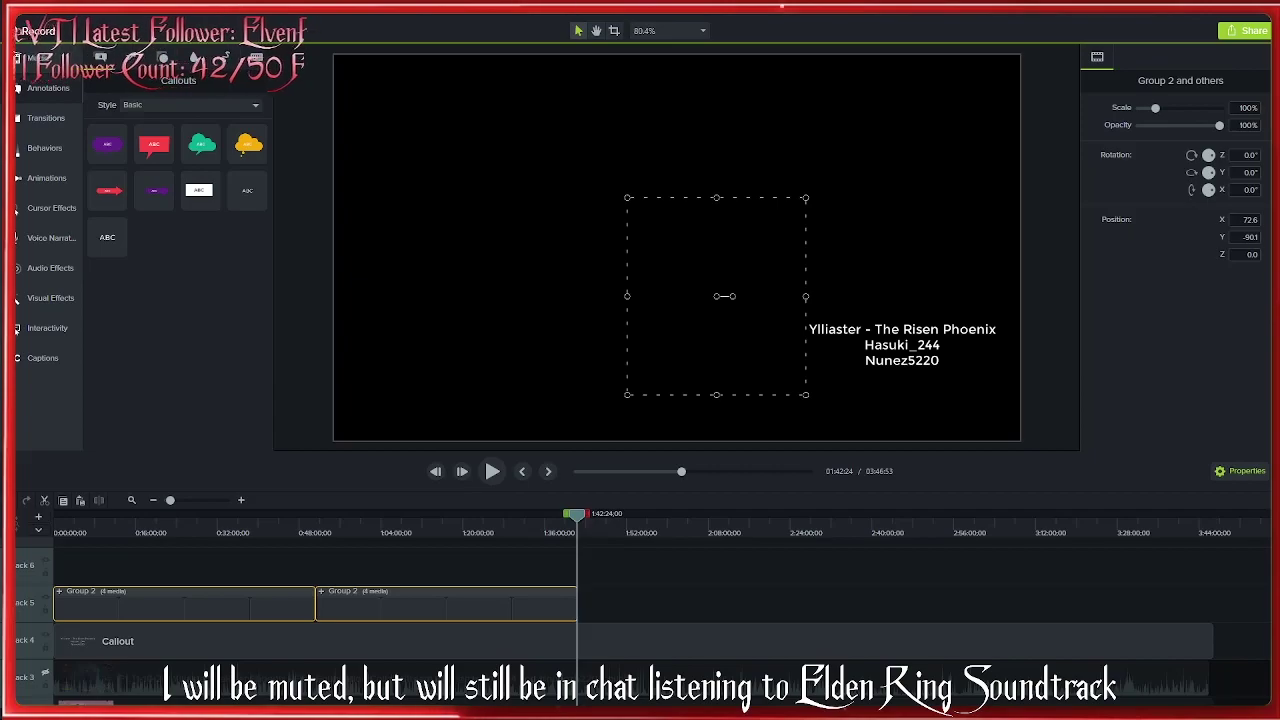
key(ctrl+c)
key(ctrl+v)
click(1123, 590)
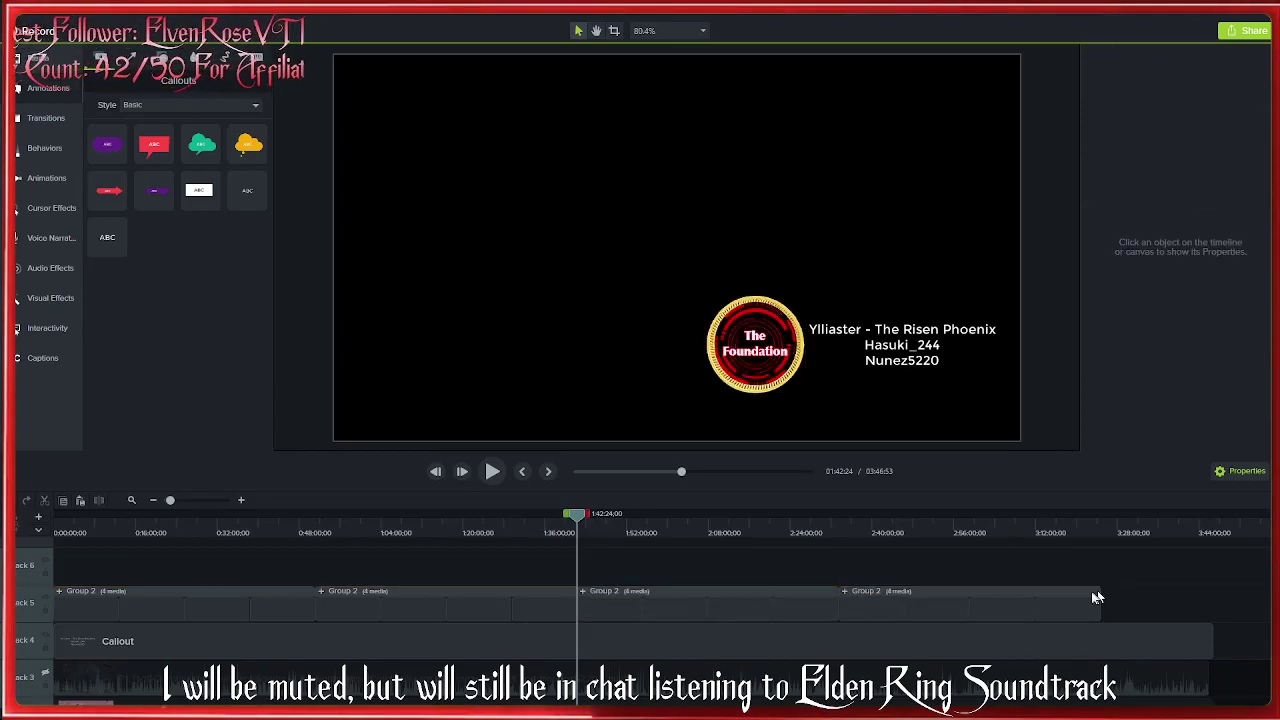
Paste one more combined coin group on Track 5 at 3:24:48;00, directly after the fourth one.
click(1081, 606)
click(1104, 538)
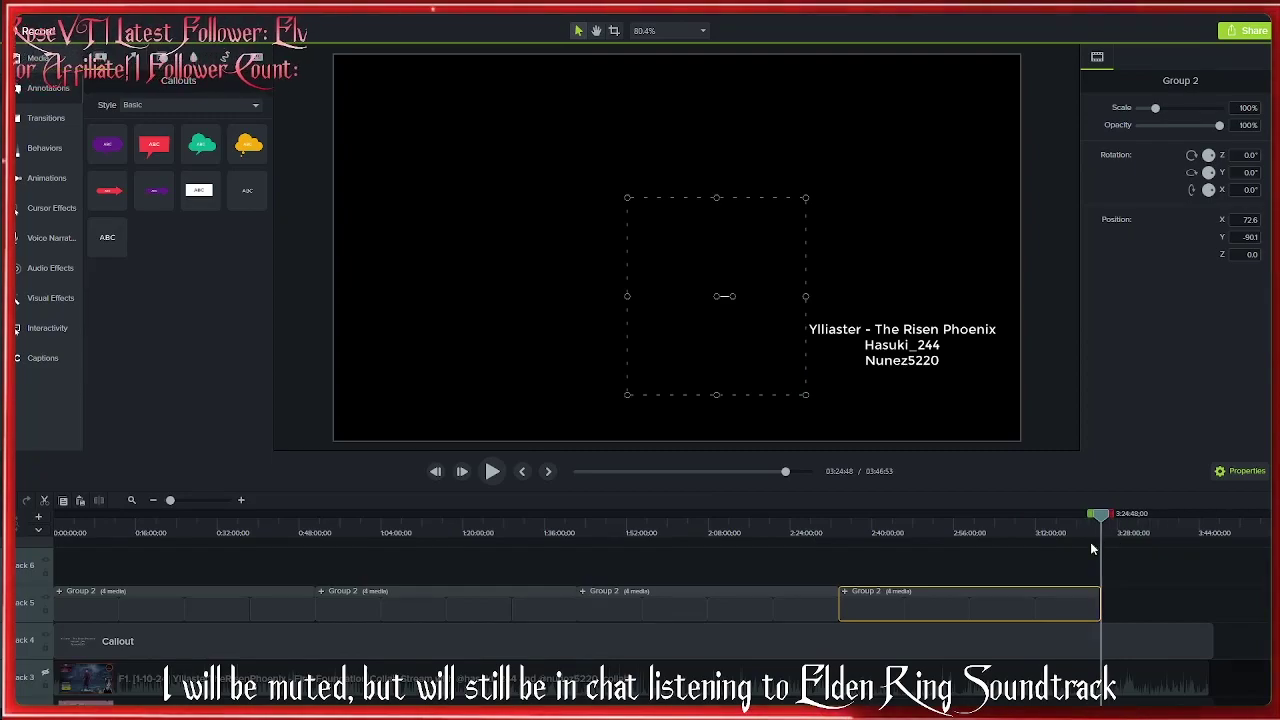
key(ctrl+v)
scroll(1160, 600, right, 3)
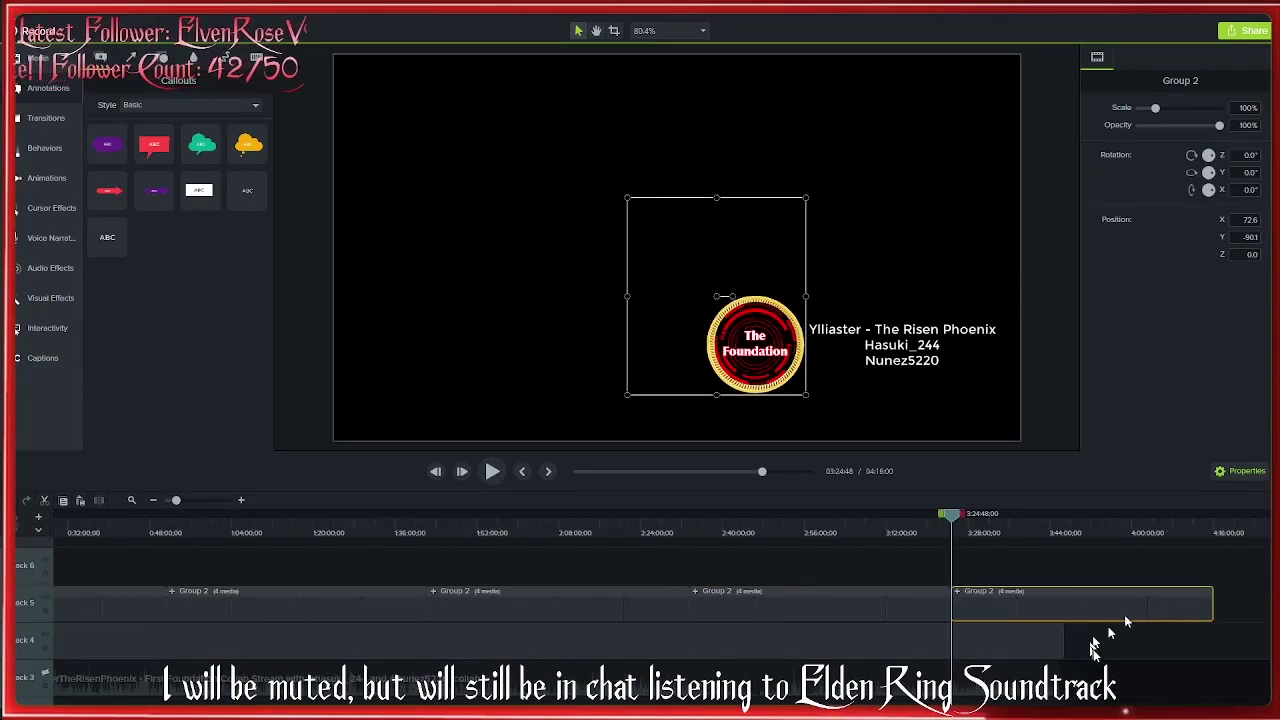
click(1082, 575)
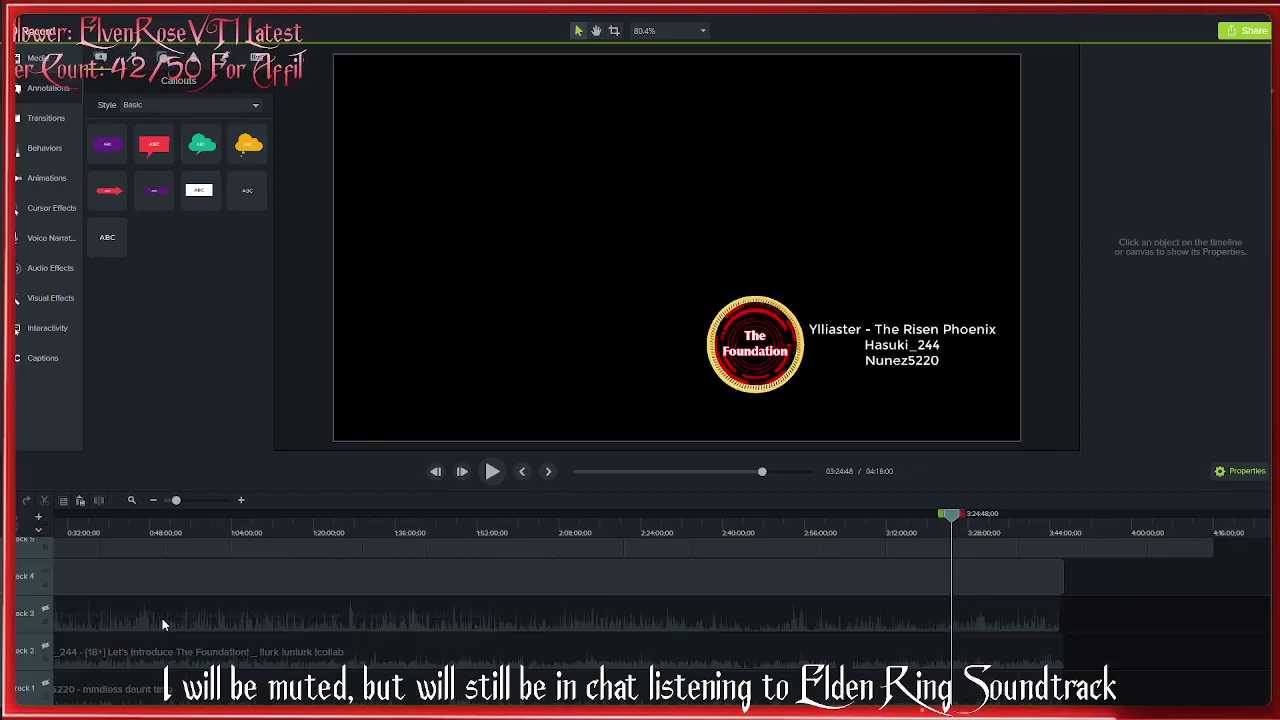
Cut the last coin group at 3:46:53;11, where the Callout ends, and delete the excess part after it.
drag(1063, 545, 1070, 562)
click(1102, 603)
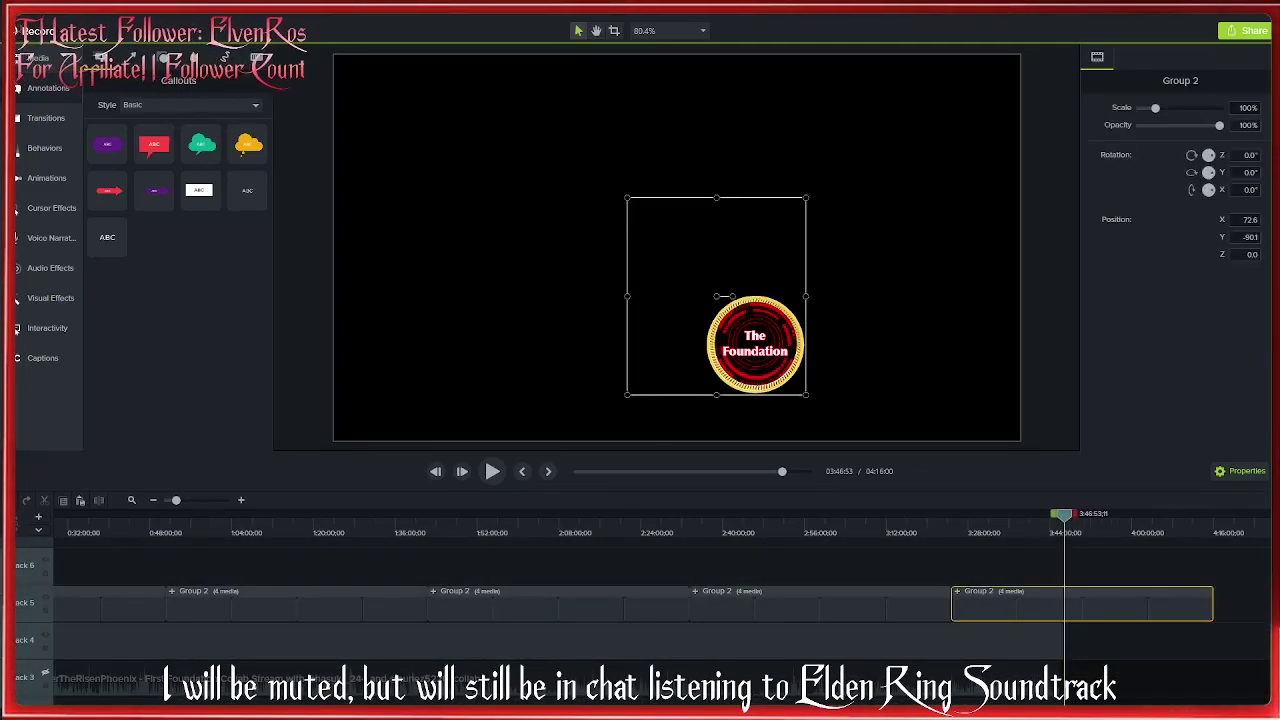
key(Delete)
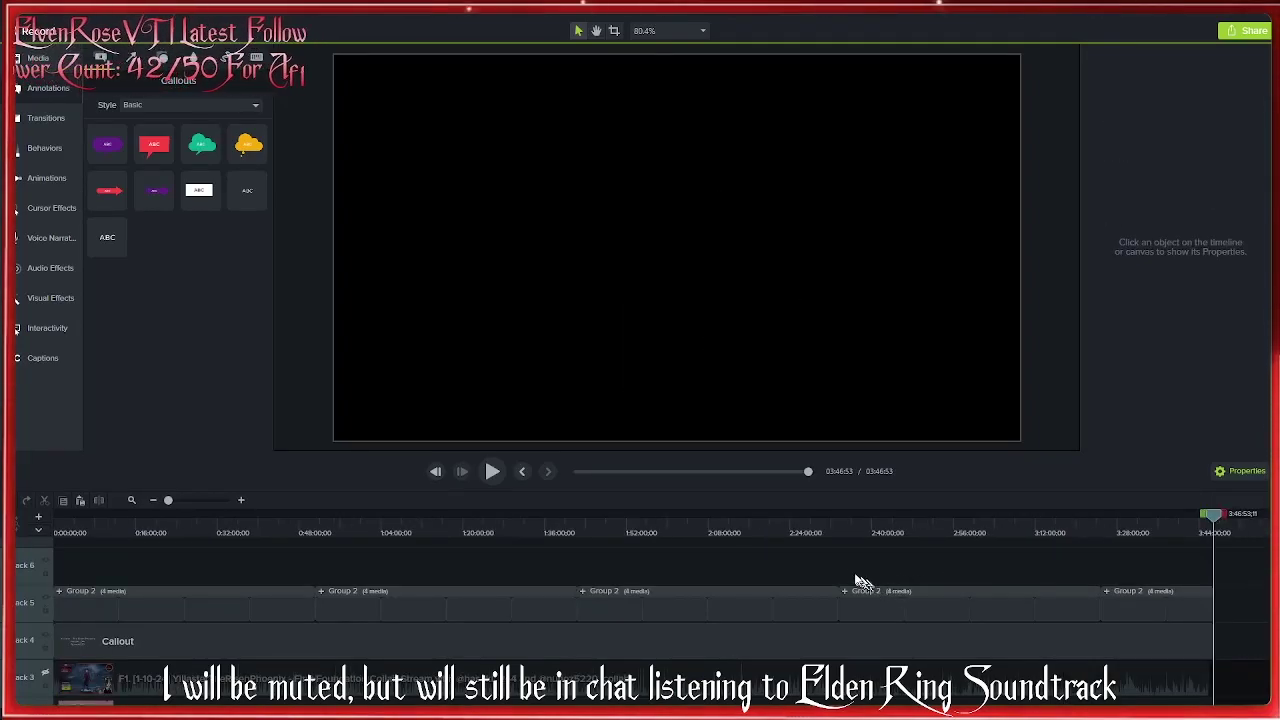
Check the coin logo and callout on the canvas at about 2:14:41 in the timeline.
scroll(847, 575, down, 1)
scroll(850, 591, up, 2)
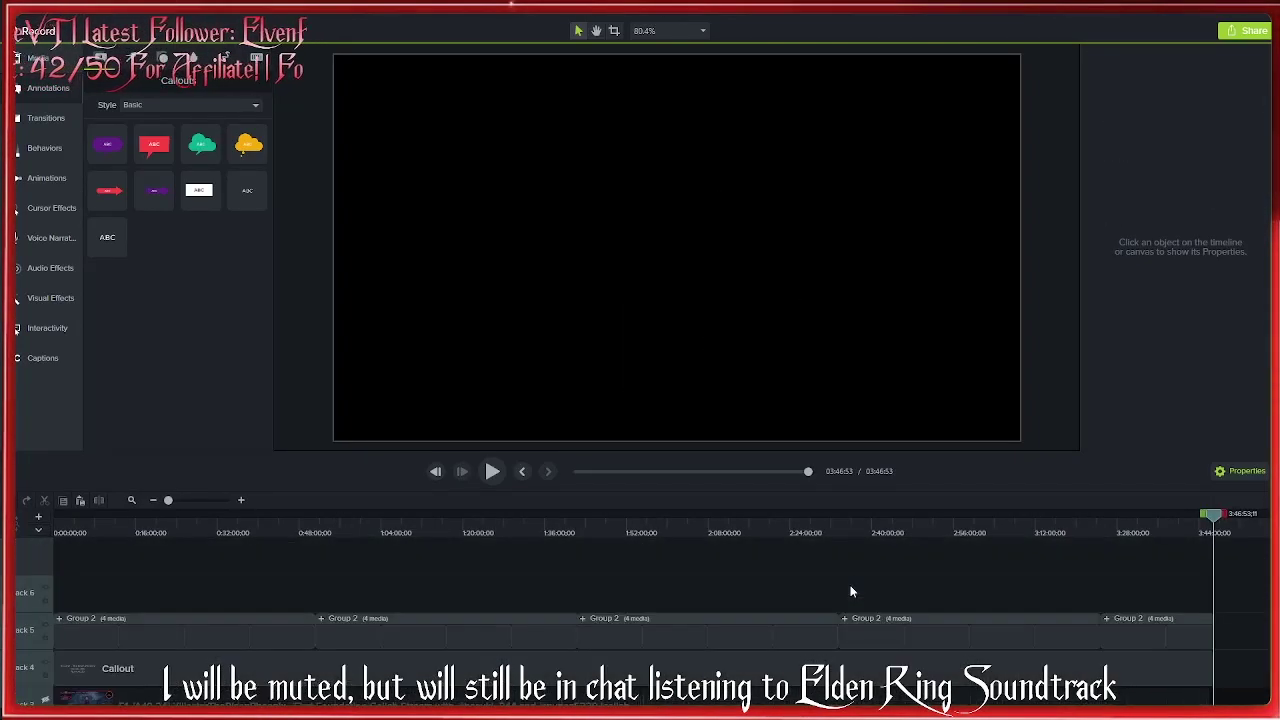
drag(771, 532, 742, 532)
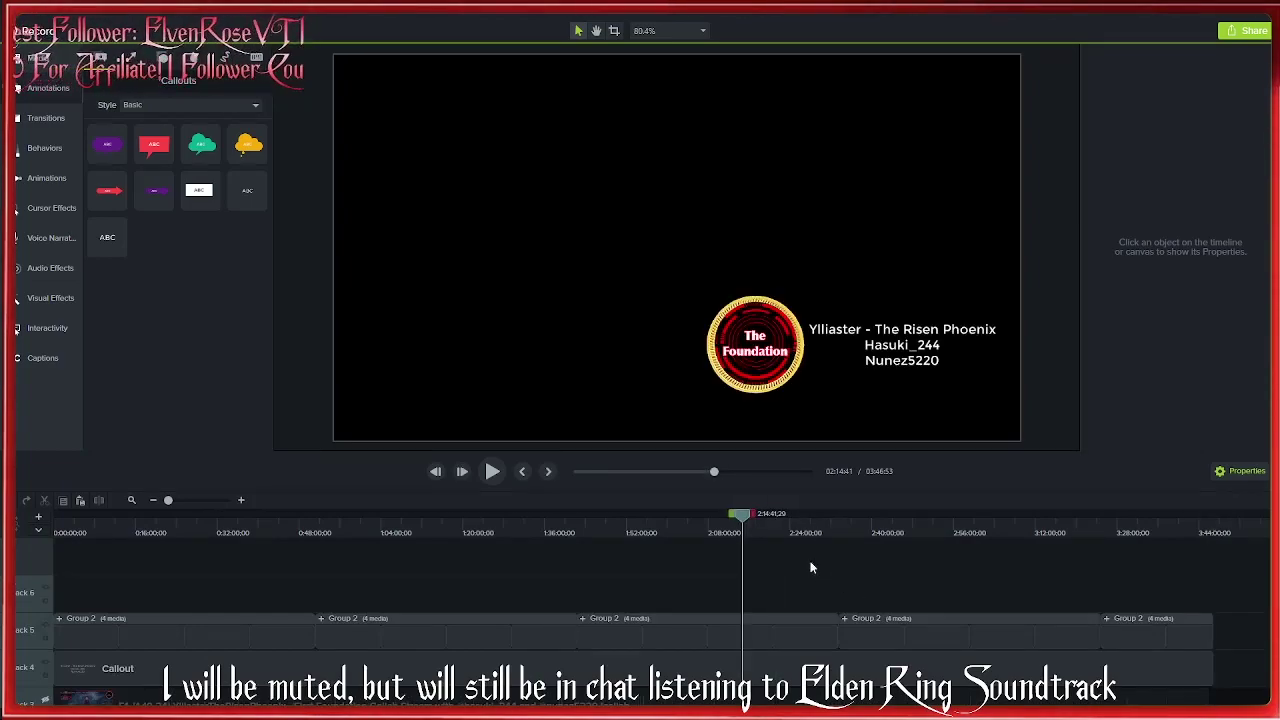
click(766, 426)
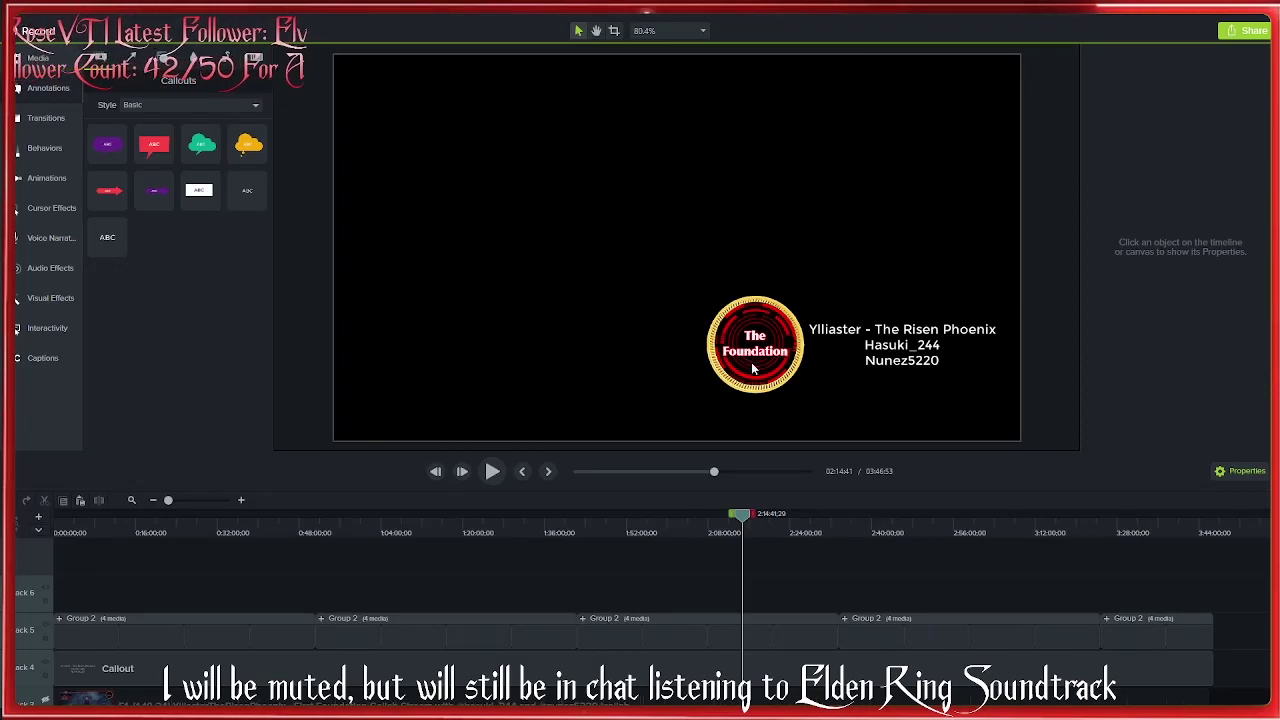
Export the project and start rendering the video.
click(700, 247)
click(690, 374)
click(738, 547)
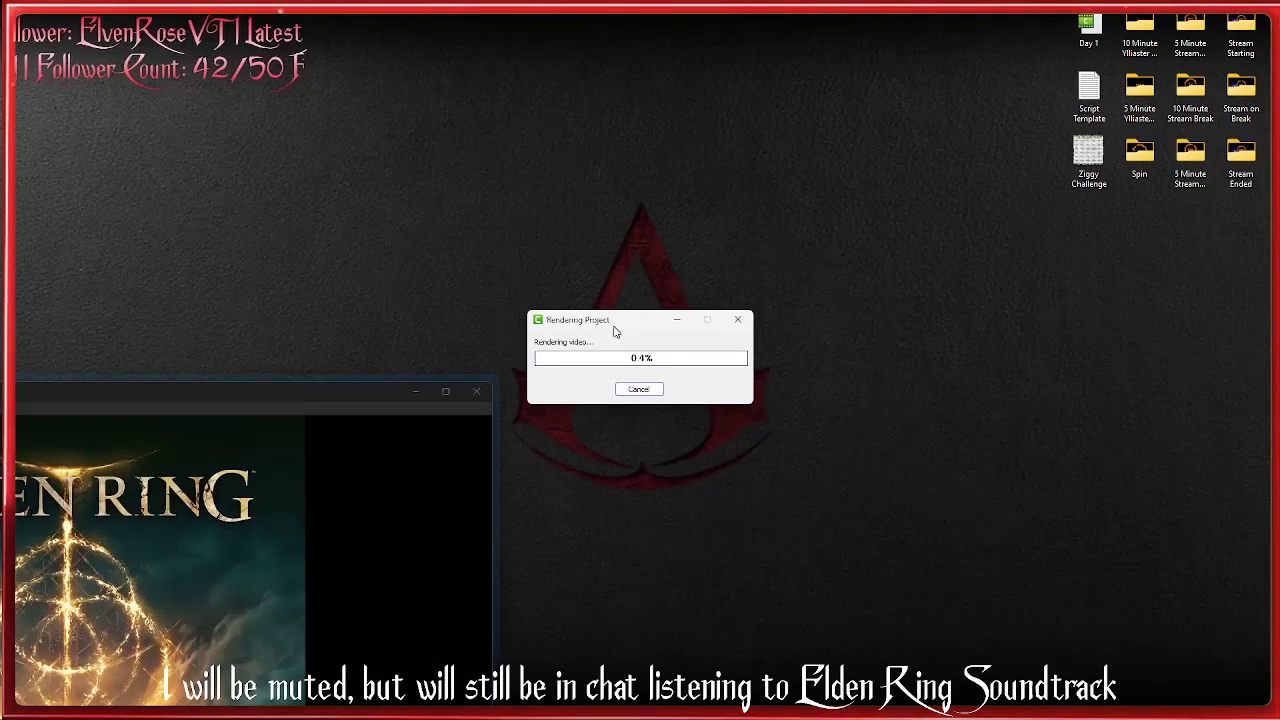
Move the Elden Ring soundtrack player window clear of the rendering dialog and enlarge the player to fill the screen.
drag(250, 391, 379, 573)
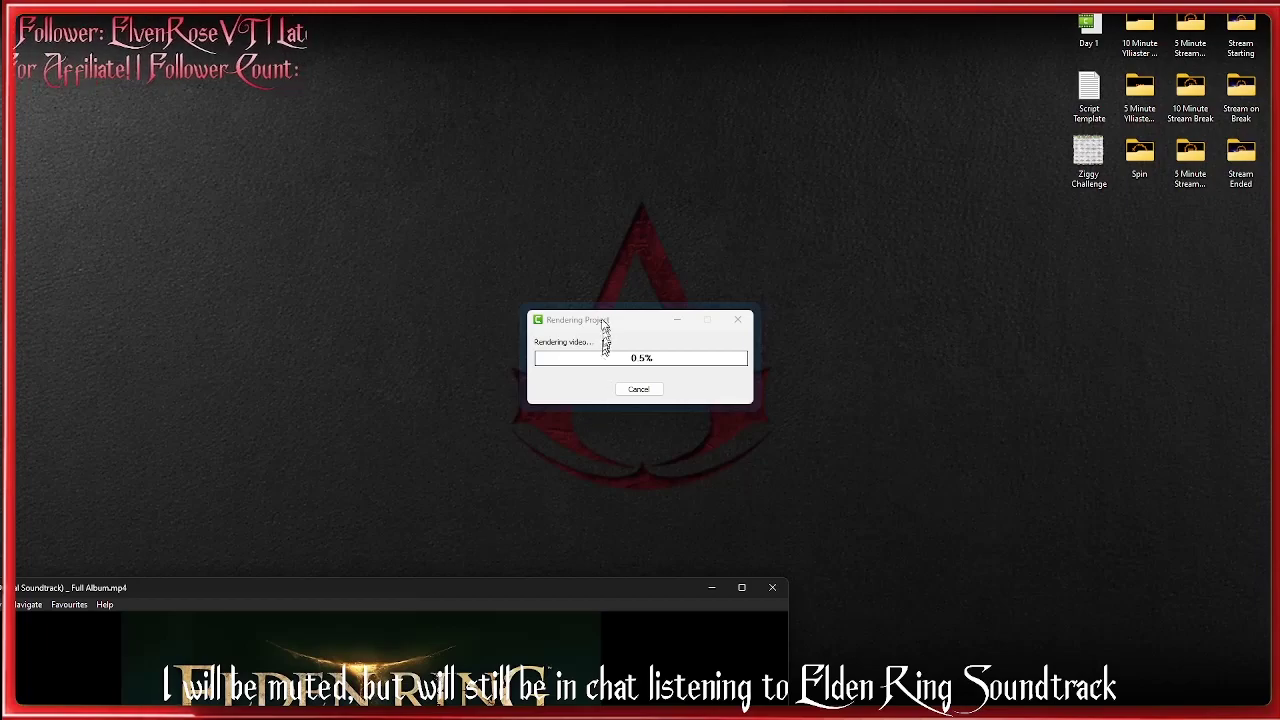
double_click(458, 600)
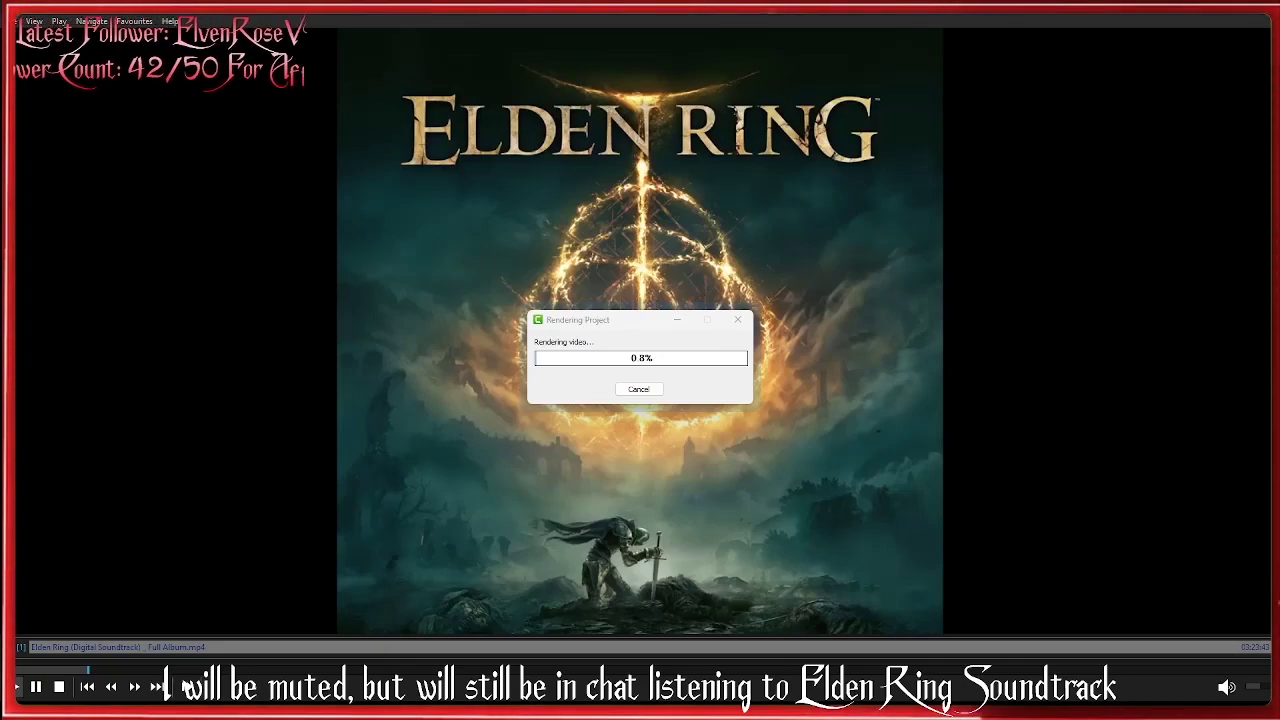
Clear the Firefox downloads list and close the Library window.
key(ctrl+shift+y)
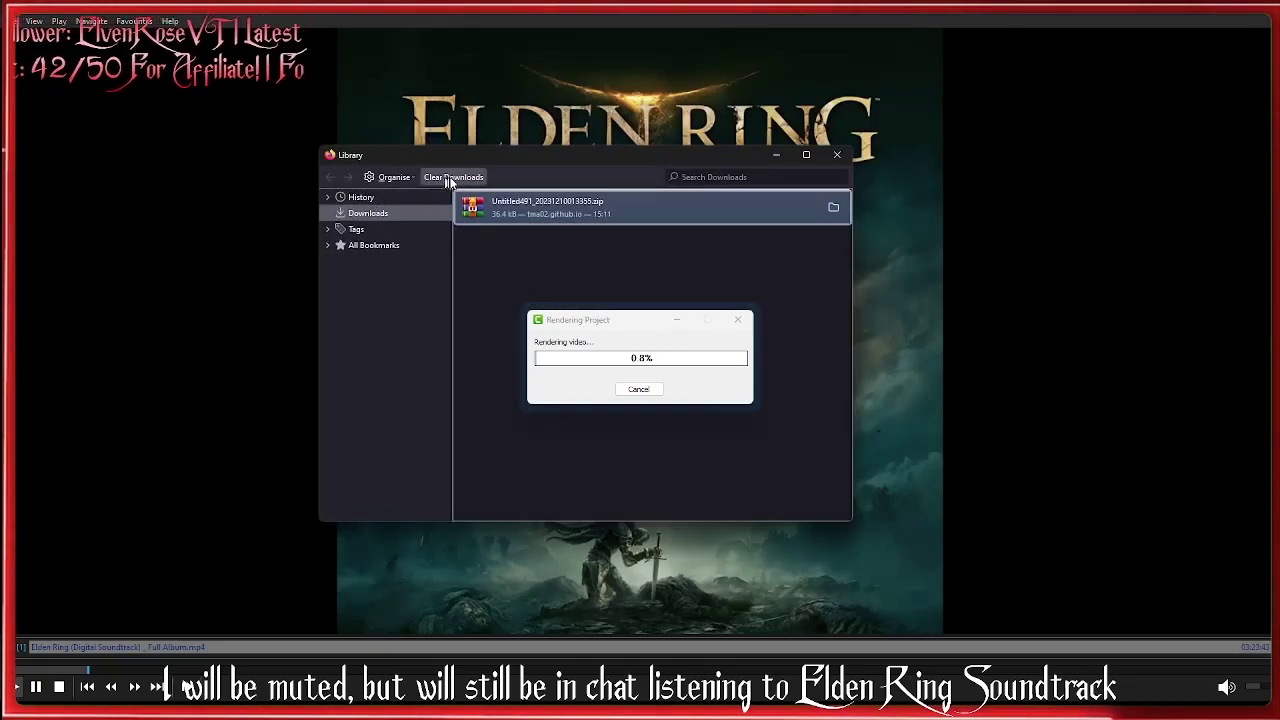
click(453, 177)
click(837, 156)
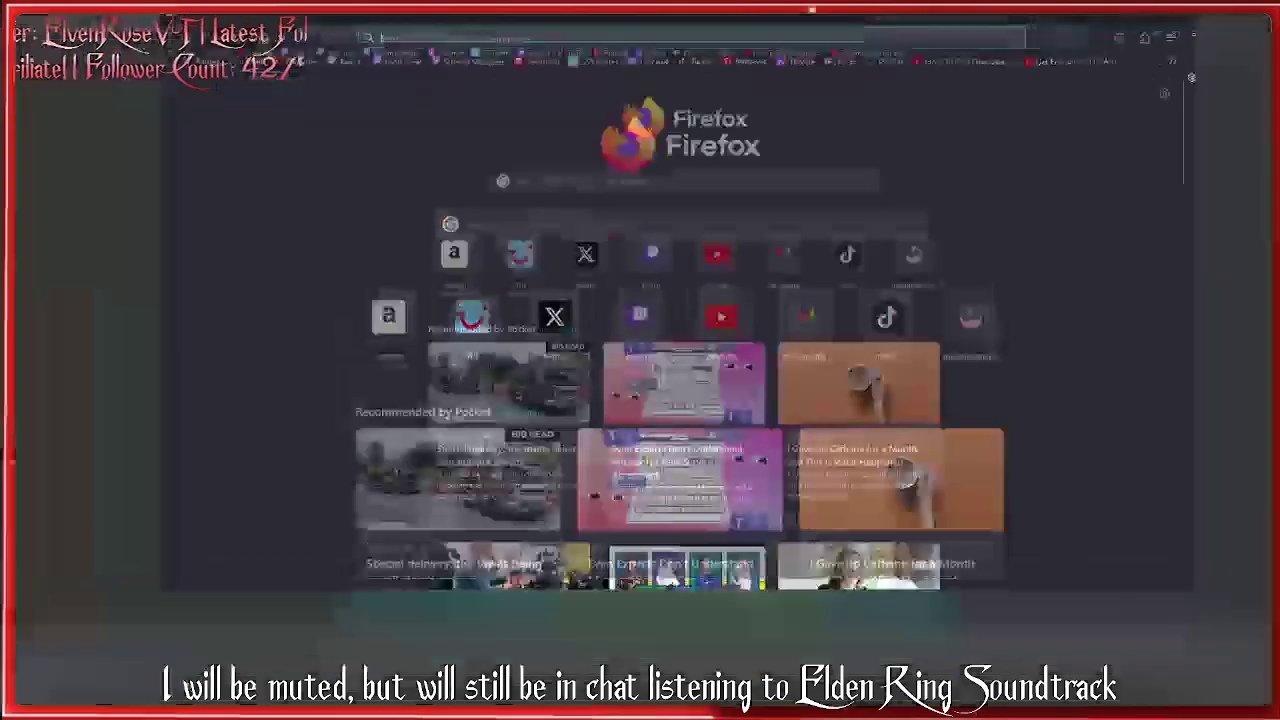
Search the web for "average fortnite kill death ratio".
text(ave)
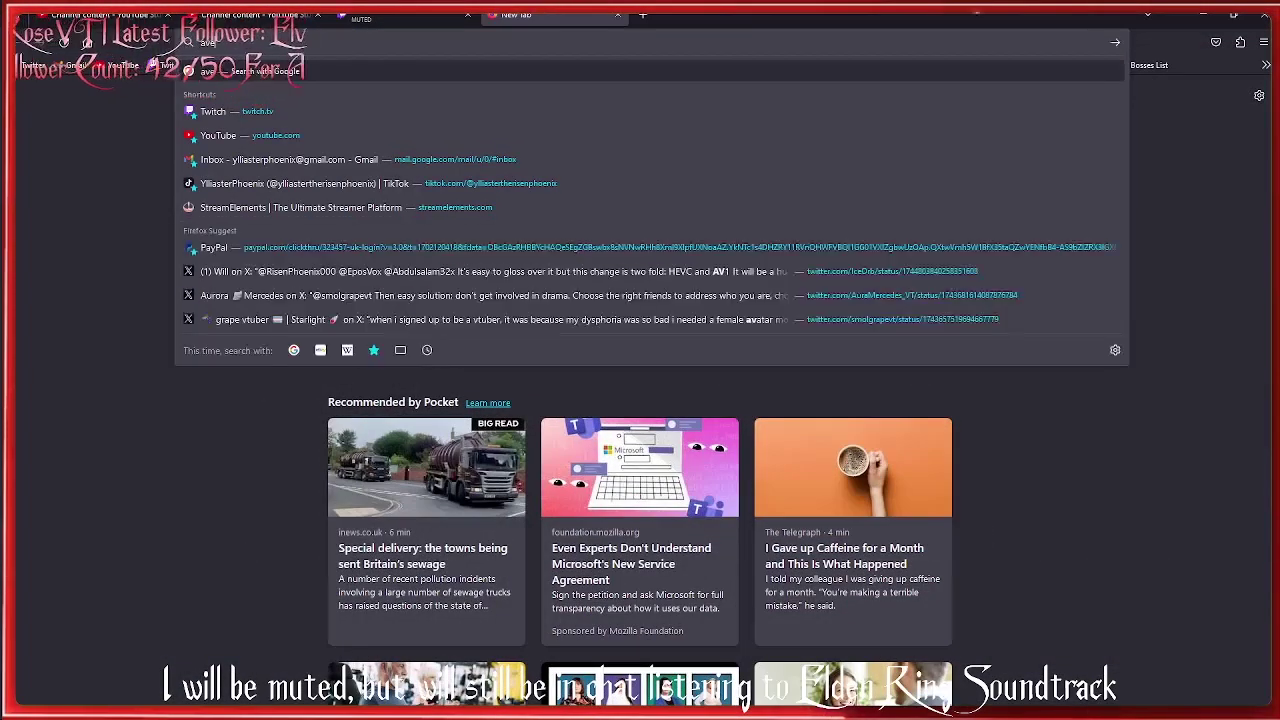
text(rage fortnite kill d)
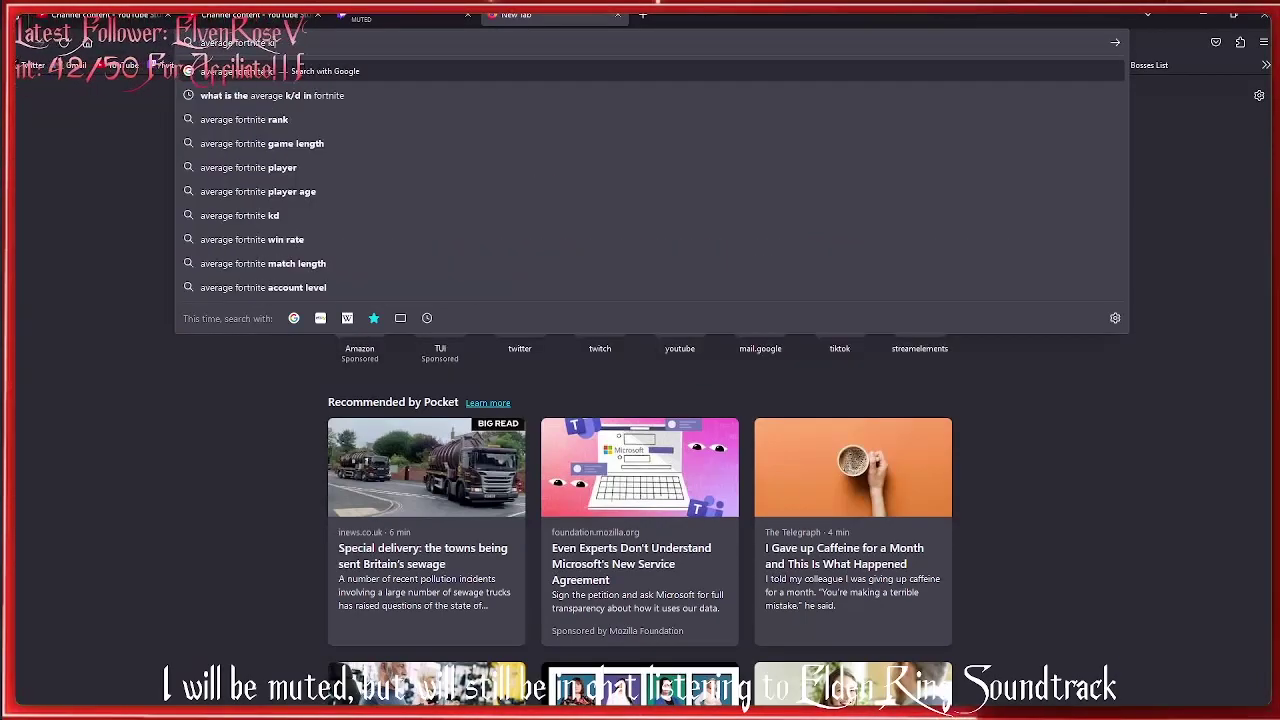
text(eath ratio)
key(Return)
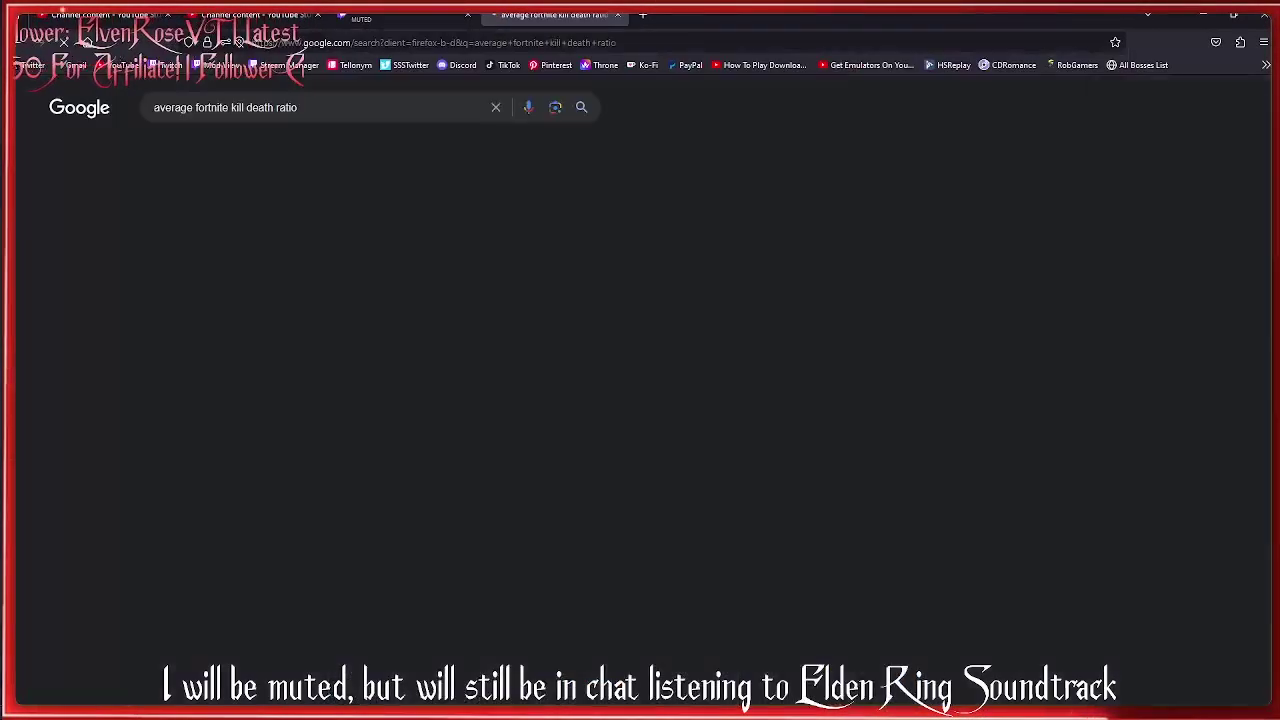
Read the comments in the r/FortNiteBR thread on the average K/D and return to the search results.
click(400, 243)
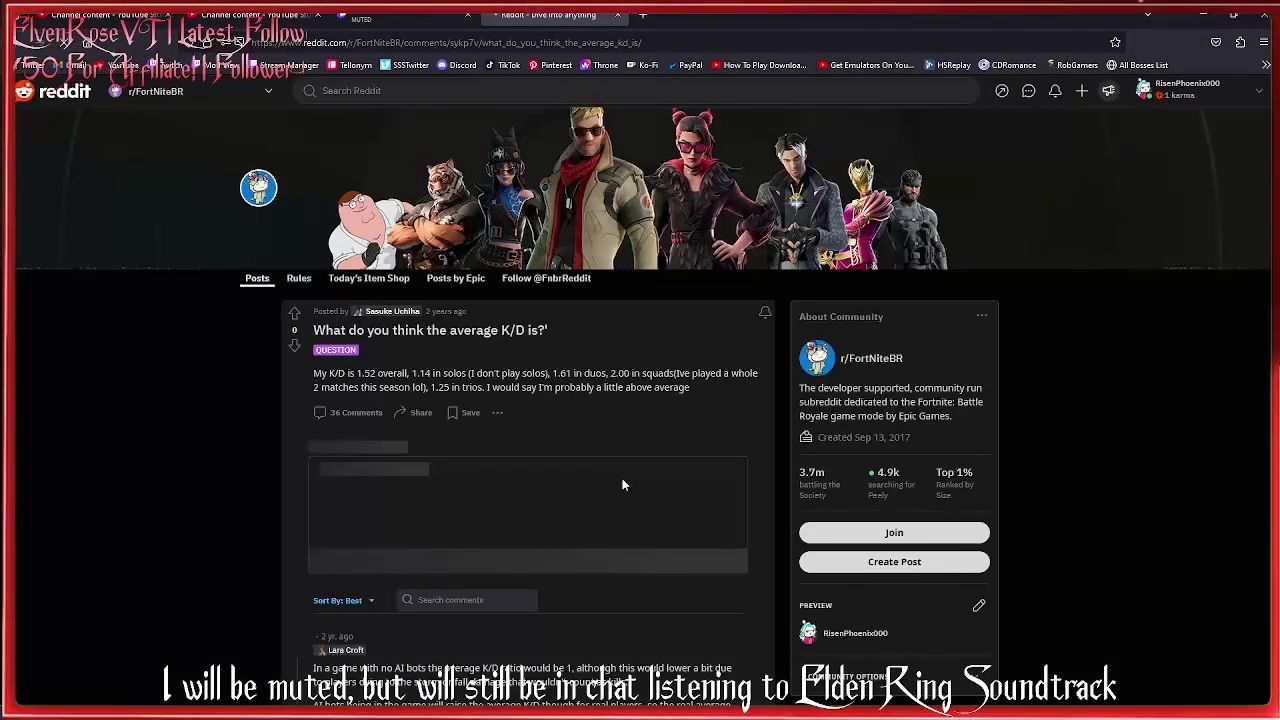
scroll(623, 484, down, 1)
scroll(623, 479, down, 5)
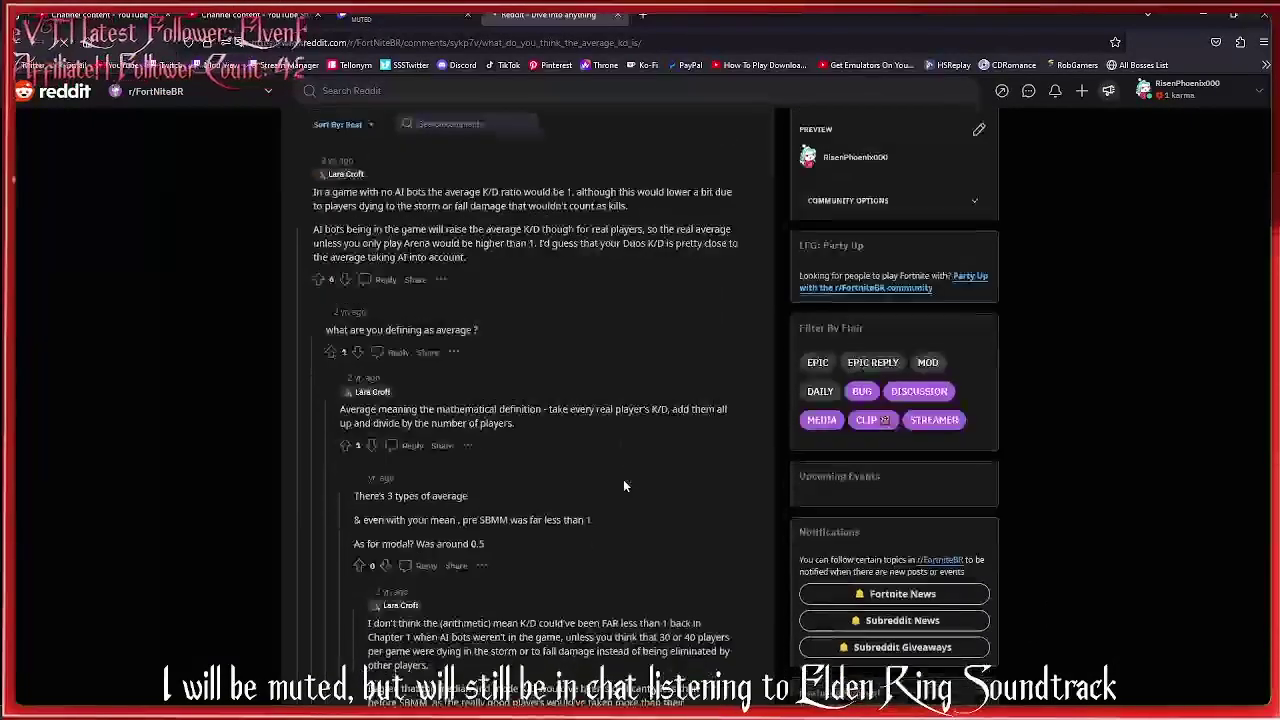
scroll(630, 470, up, 1)
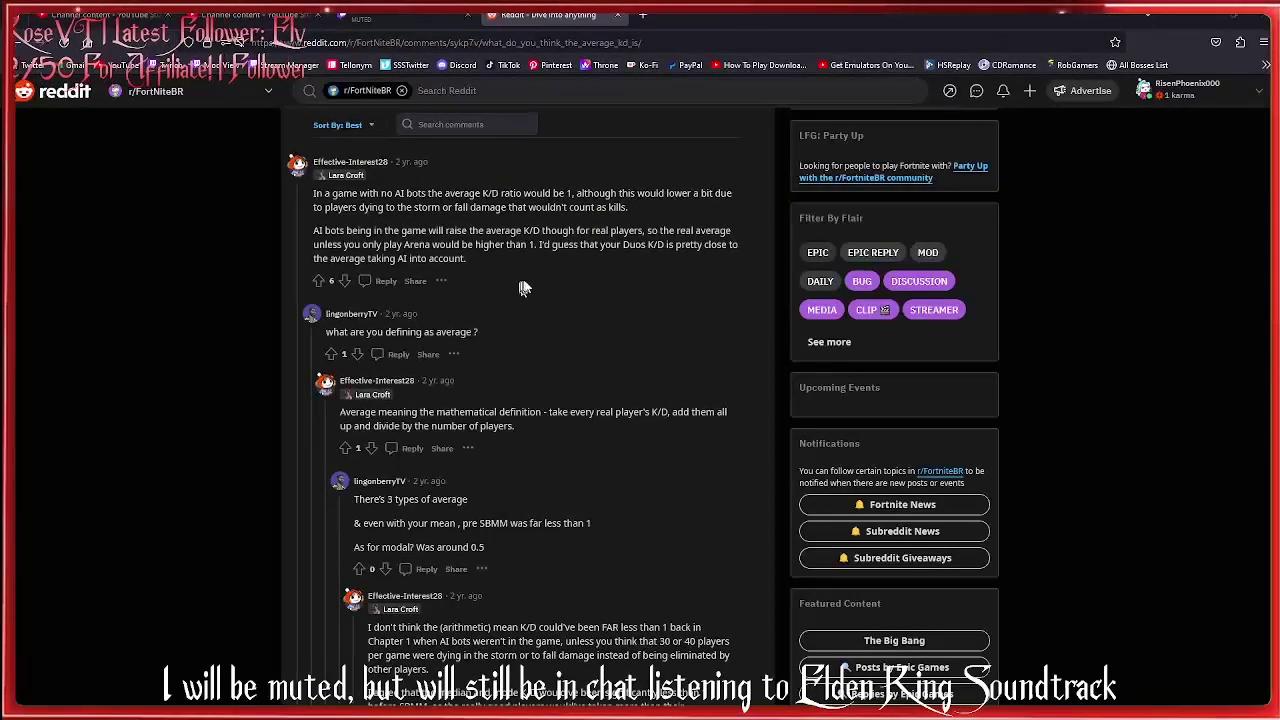
key(alt+Left)
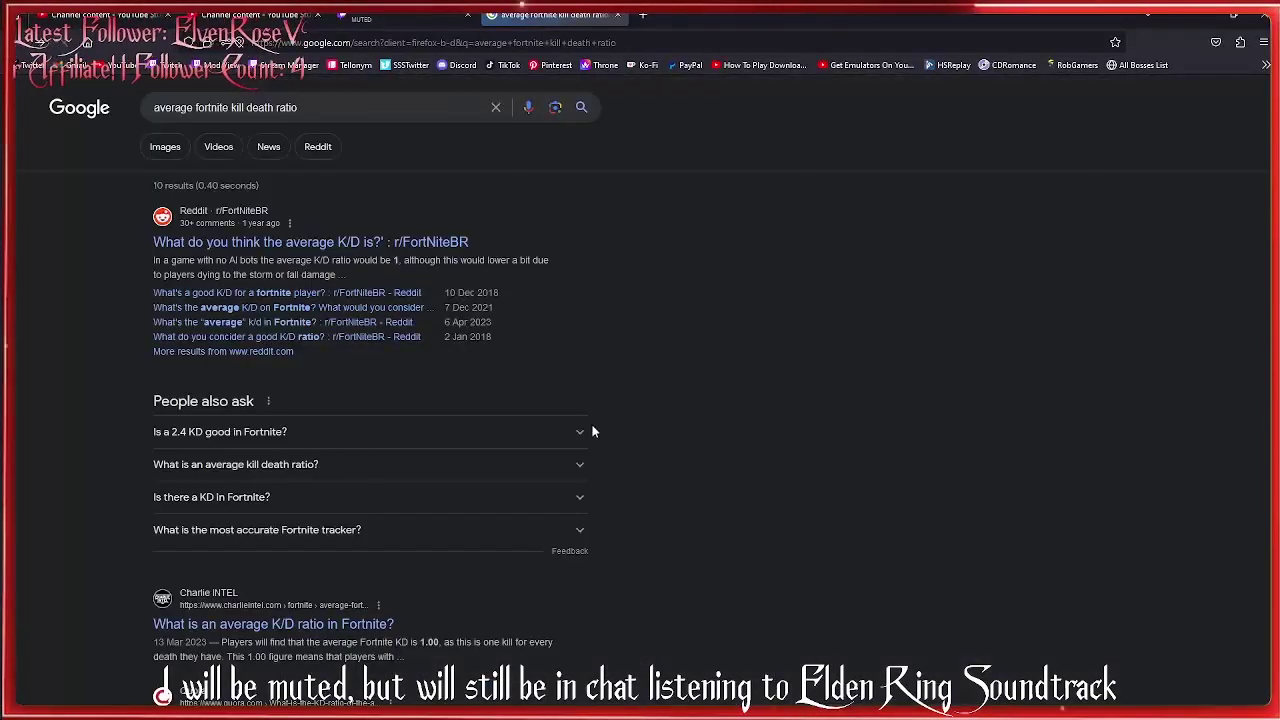
Open GameRevolution's article "What is the average KD ratio in Fortnite?" from the search results.
scroll(739, 410, down, 4)
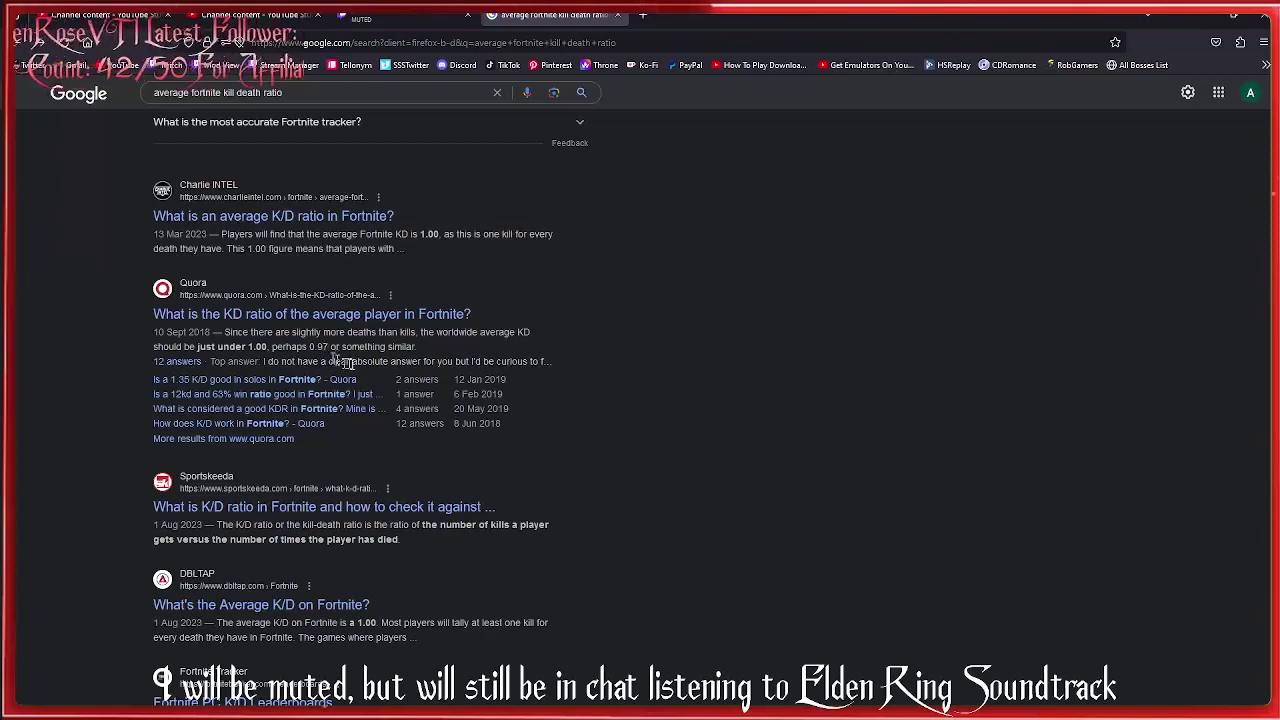
scroll(687, 415, down, 2)
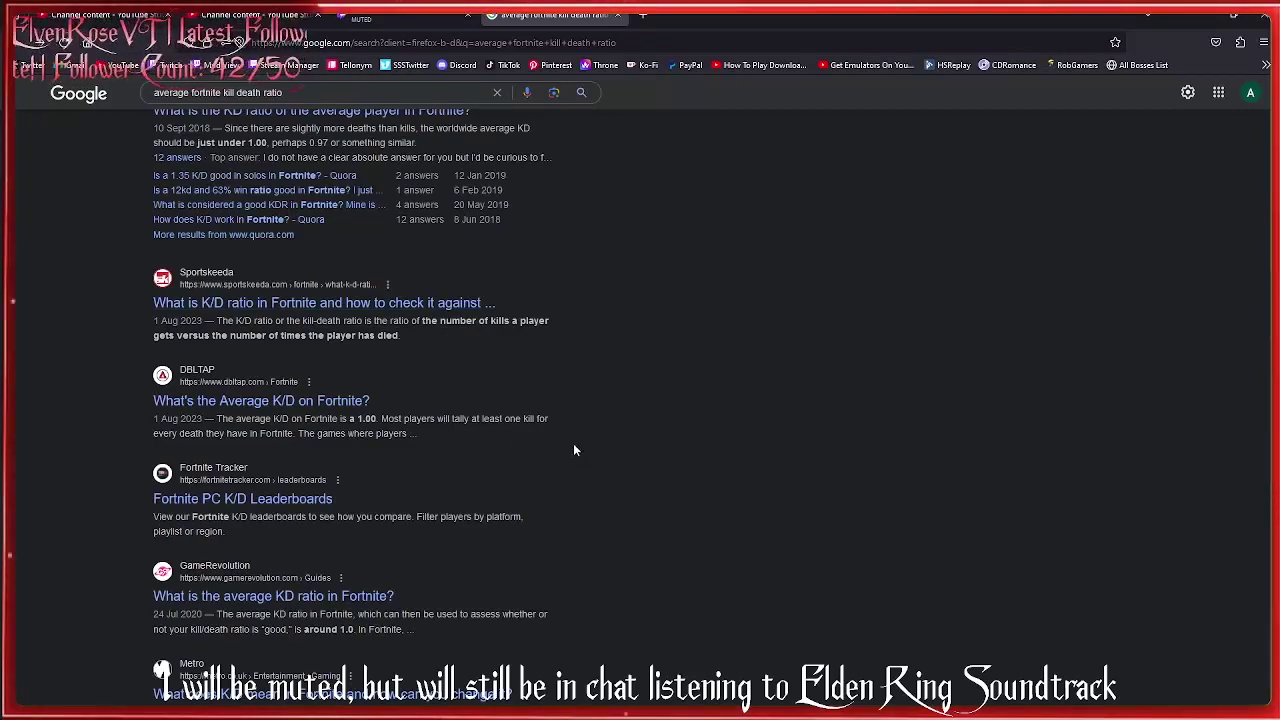
scroll(573, 450, down, 2)
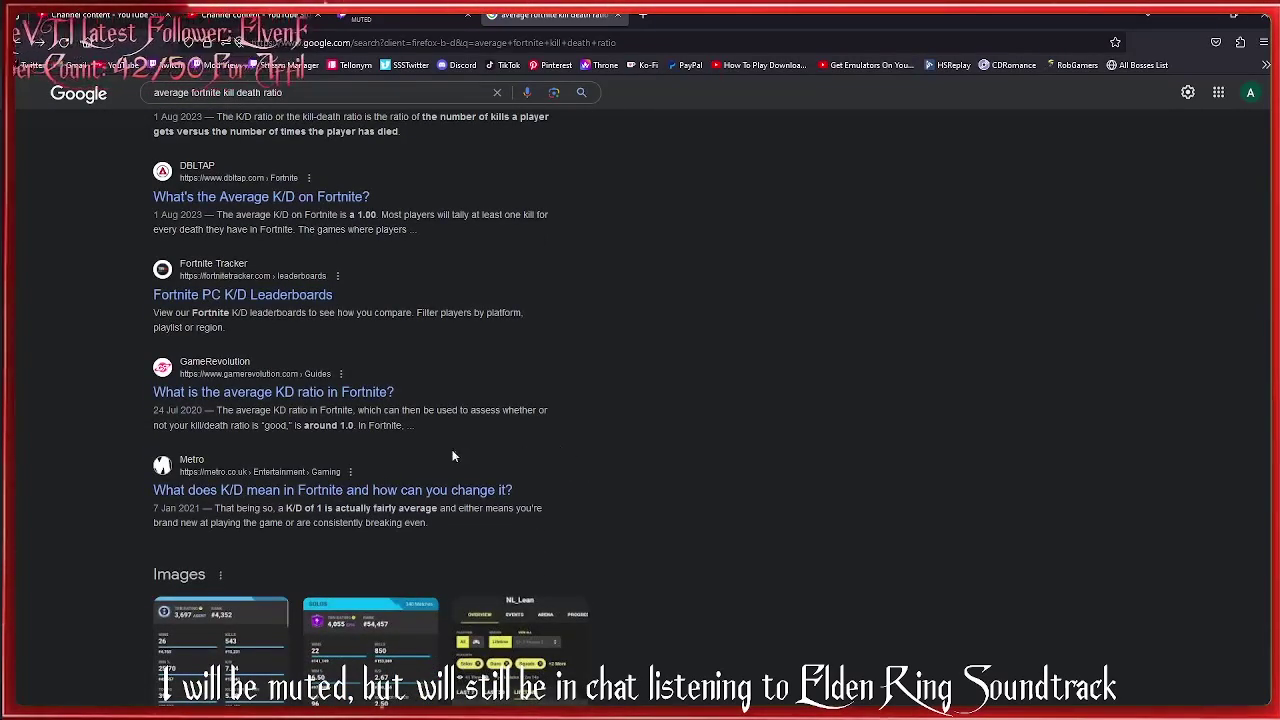
scroll(452, 456, down, 2)
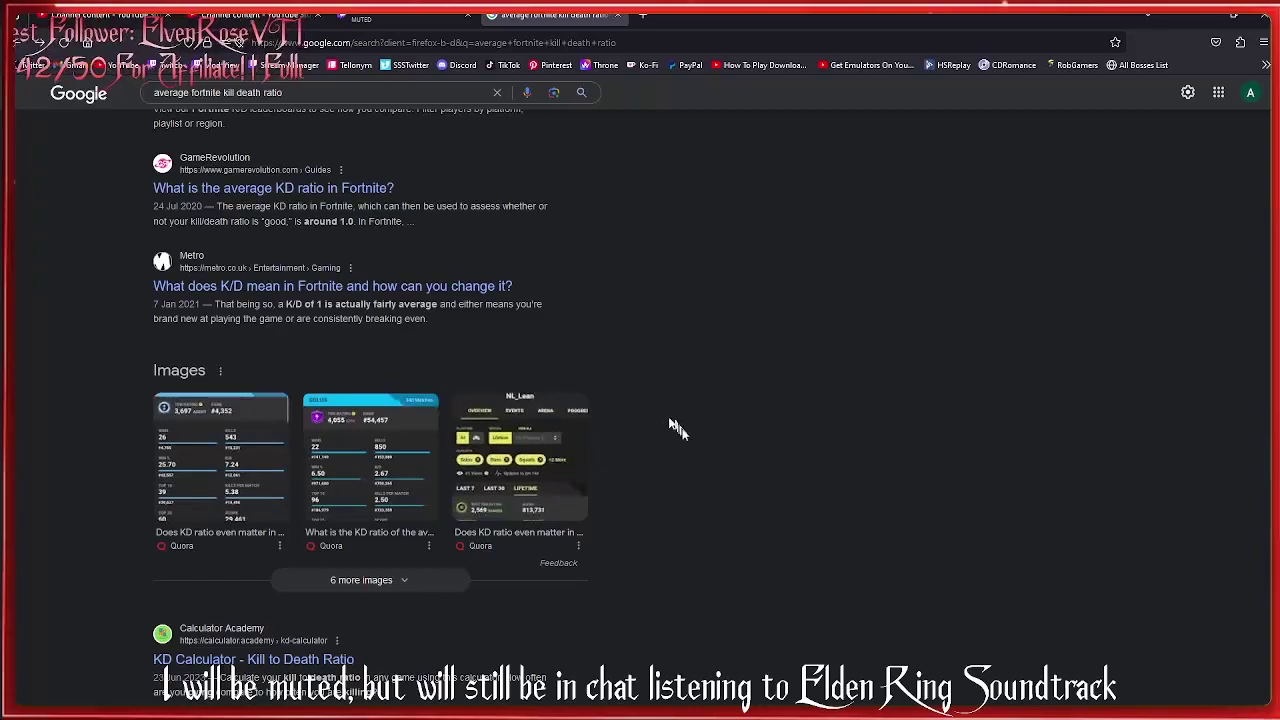
scroll(683, 432, down, 1)
scroll(683, 432, up, 2)
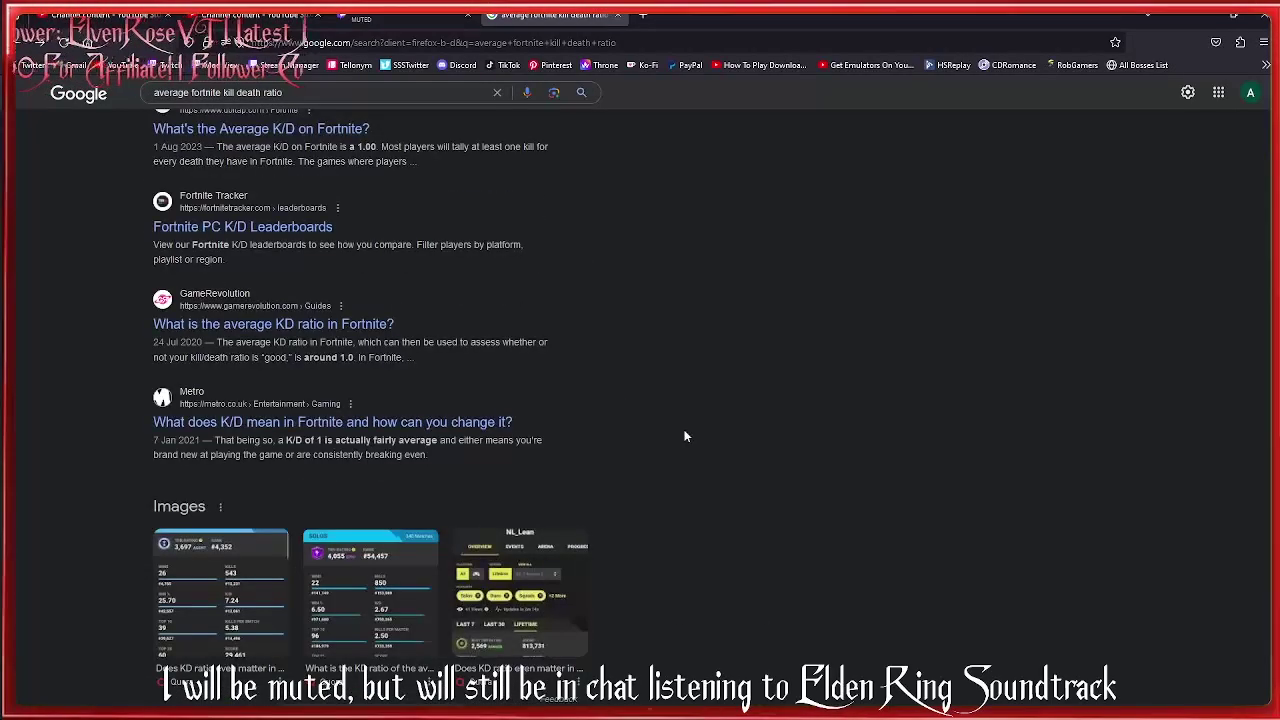
click(371, 335)
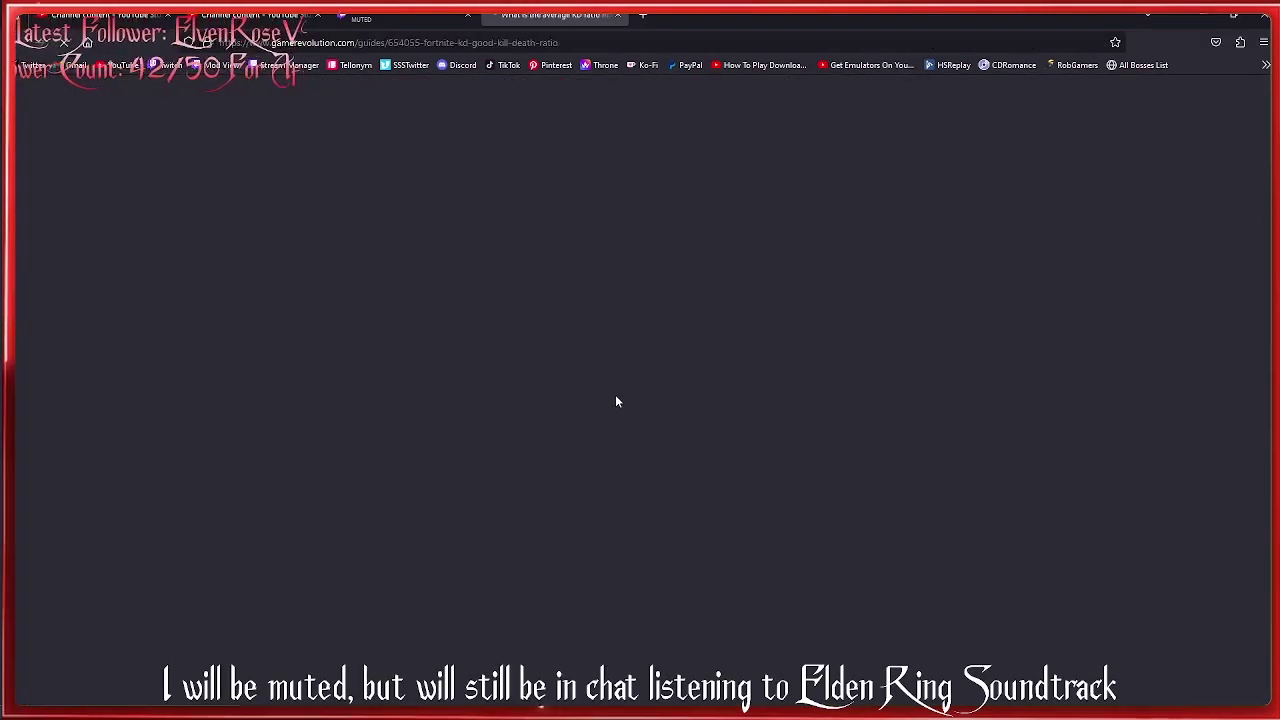
Accept all in the GameRevolution privacy prompt, read the article on average KD, and return to the search results.
scroll(615, 398, down, 6)
scroll(547, 400, down, 6)
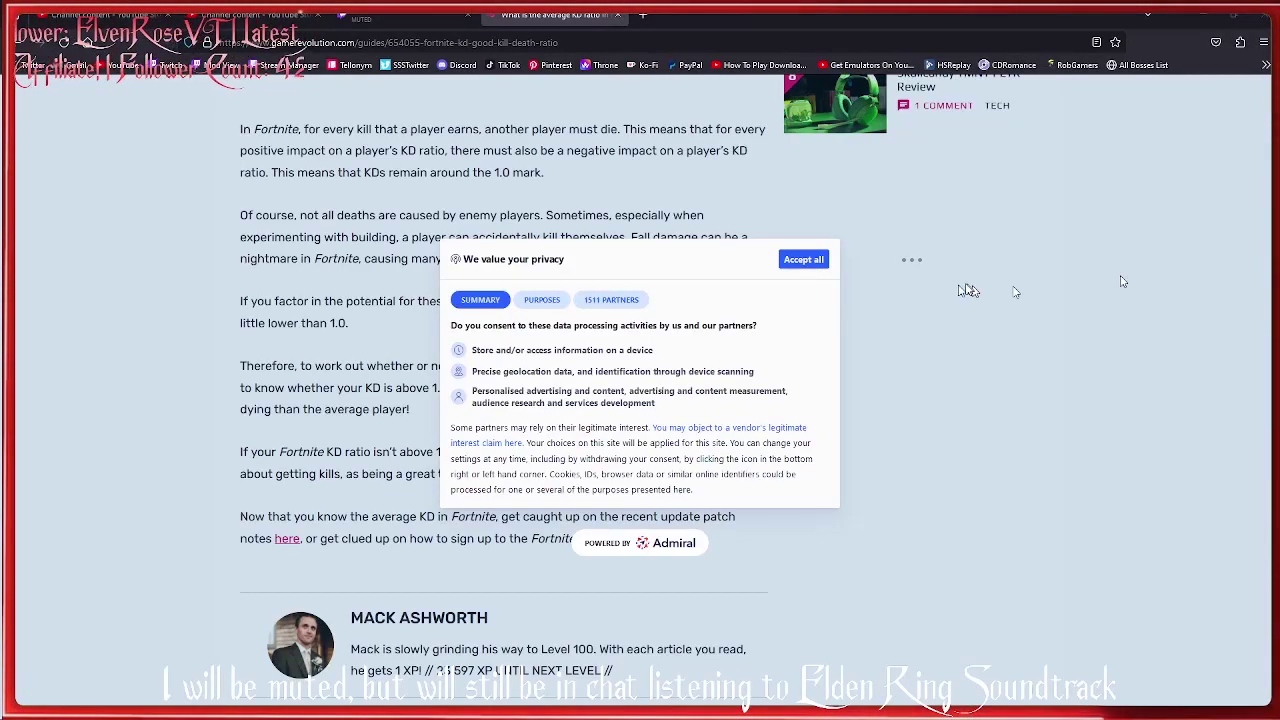
click(804, 259)
scroll(590, 435, down, 3)
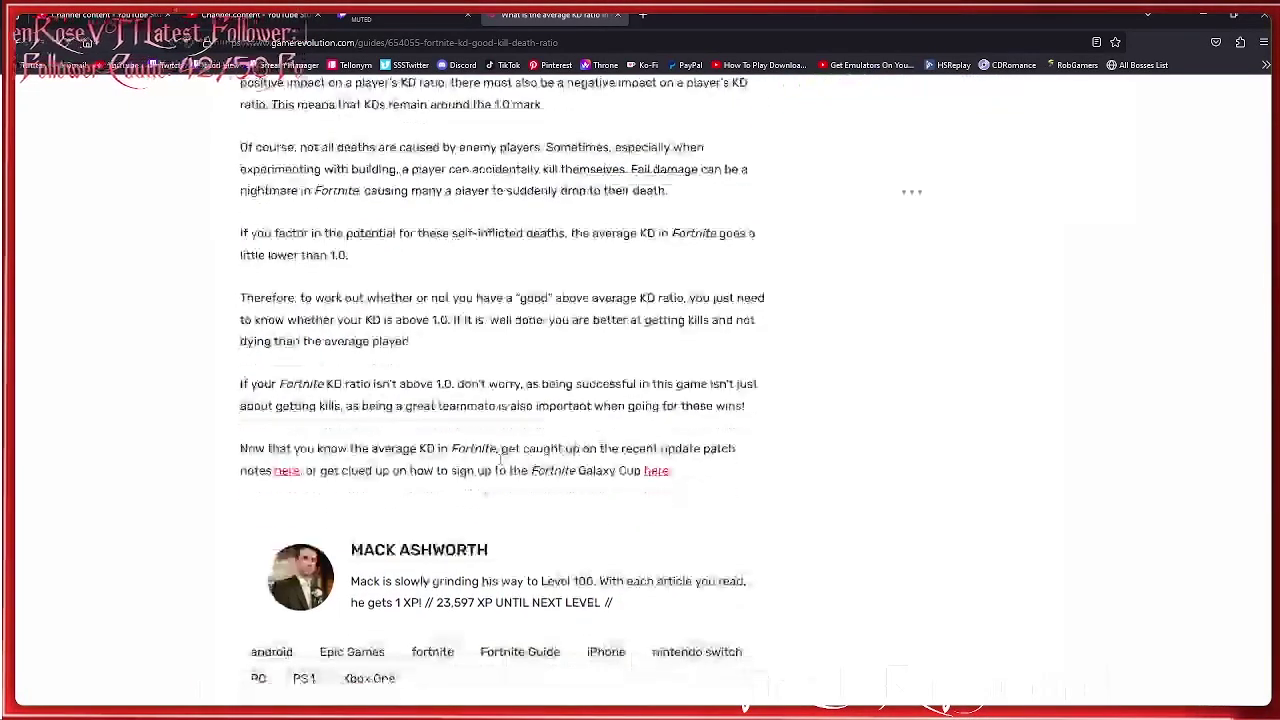
scroll(540, 475, down, 10)
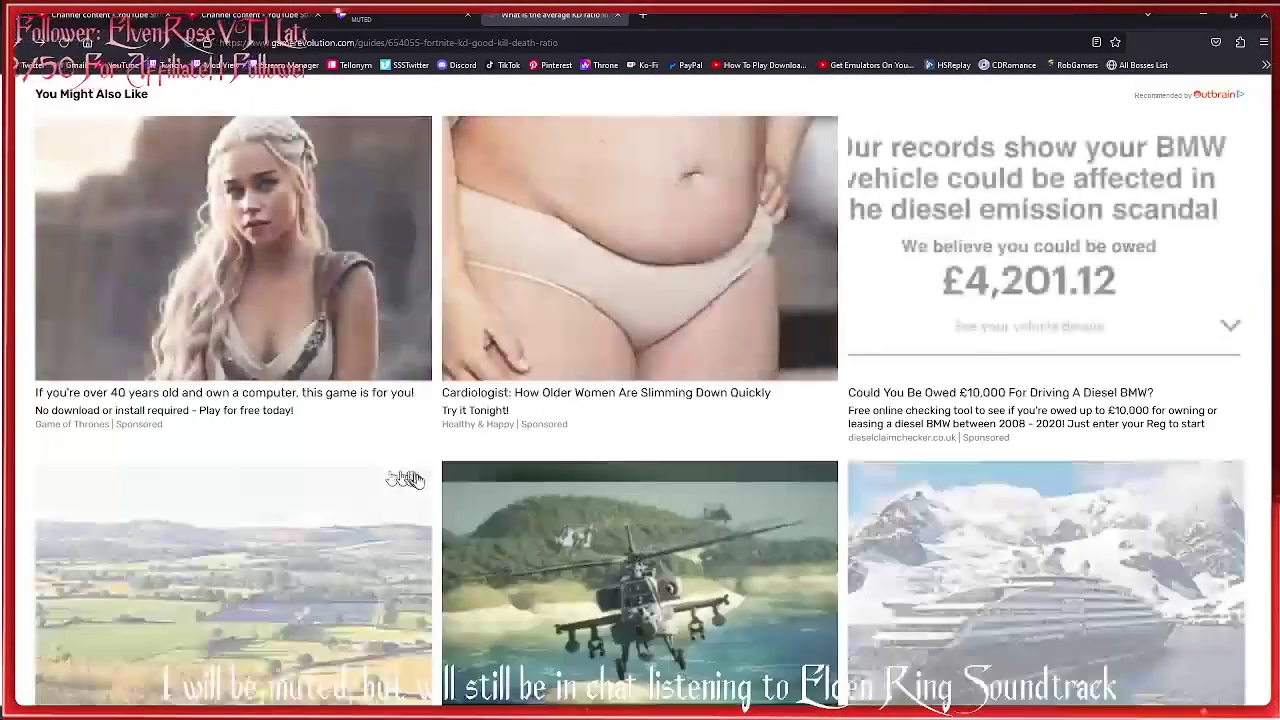
key(alt+Left)
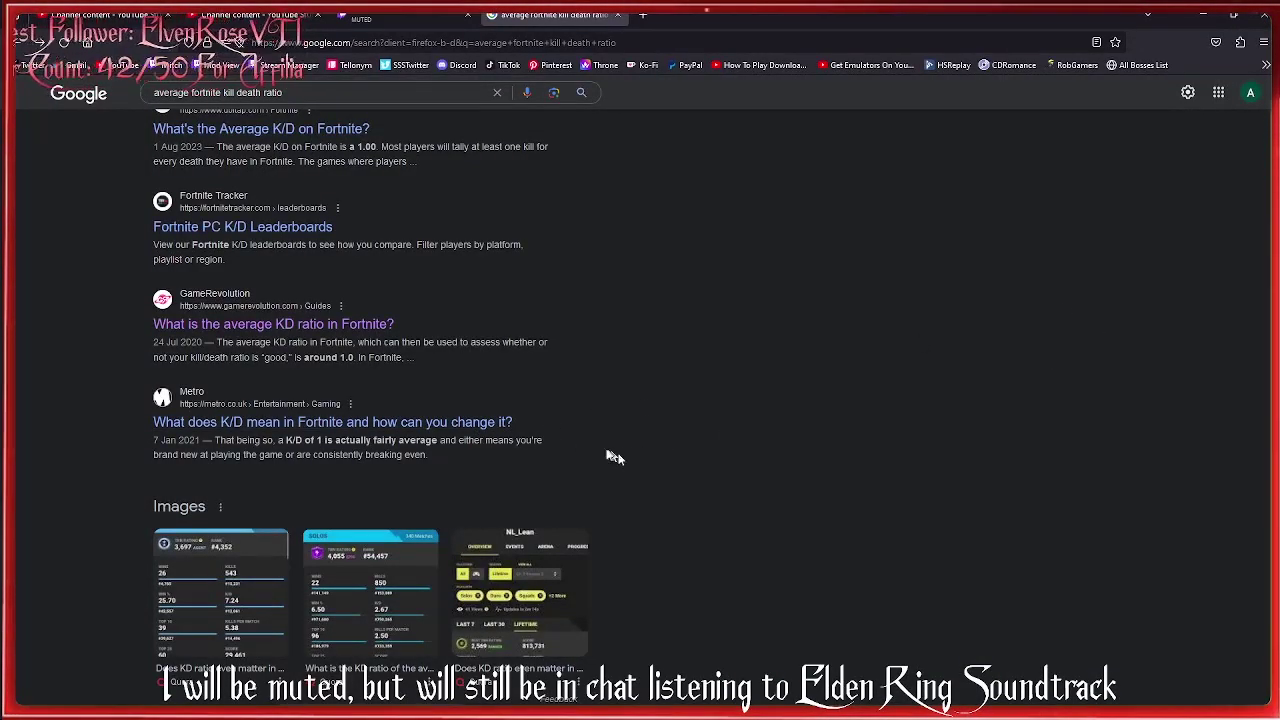
Open Metro's article "What does K/D mean in Fortnite and how can you change it?" and read its K/D explanation.
click(480, 423)
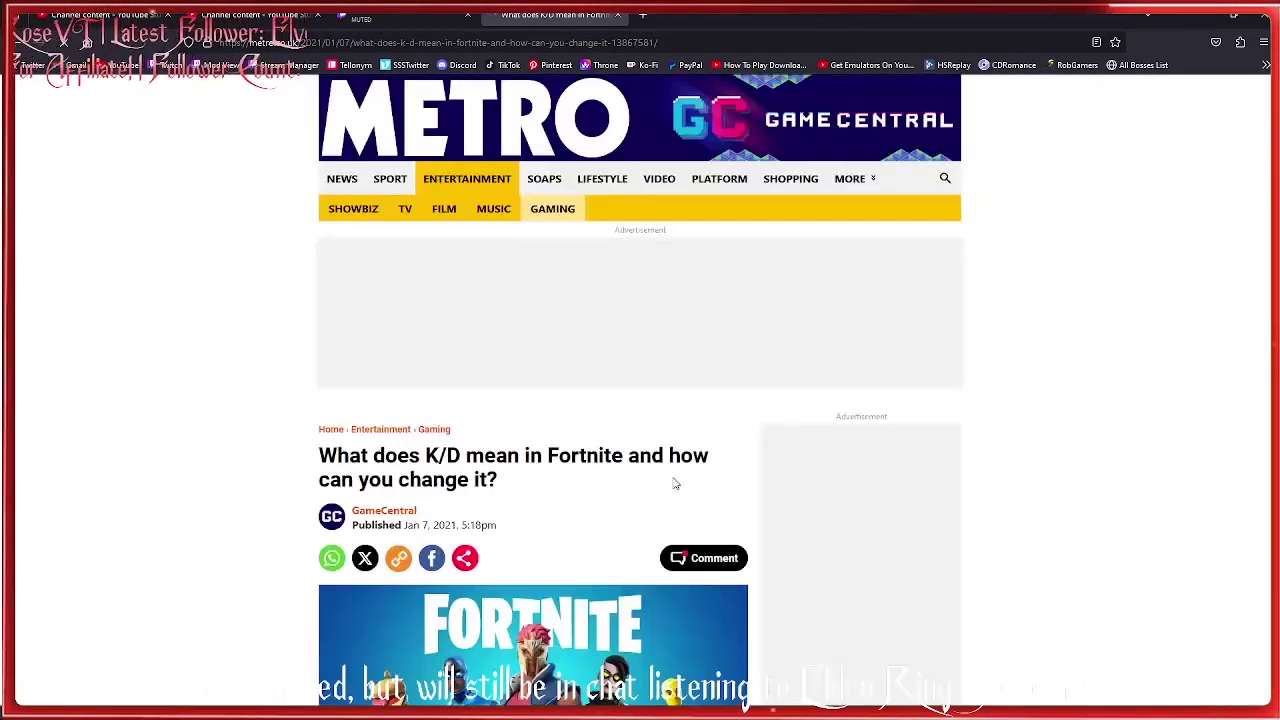
scroll(672, 480, down, 3)
scroll(600, 445, down, 2)
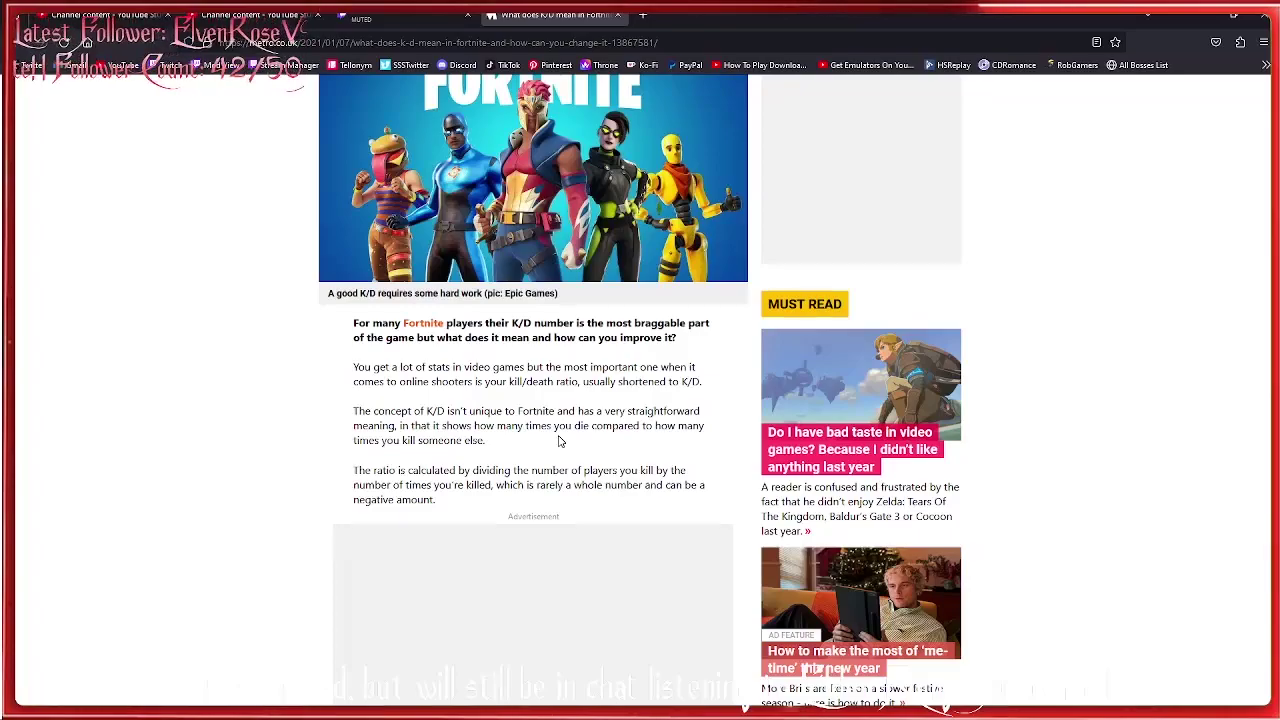
scroll(560, 441, down, 8)
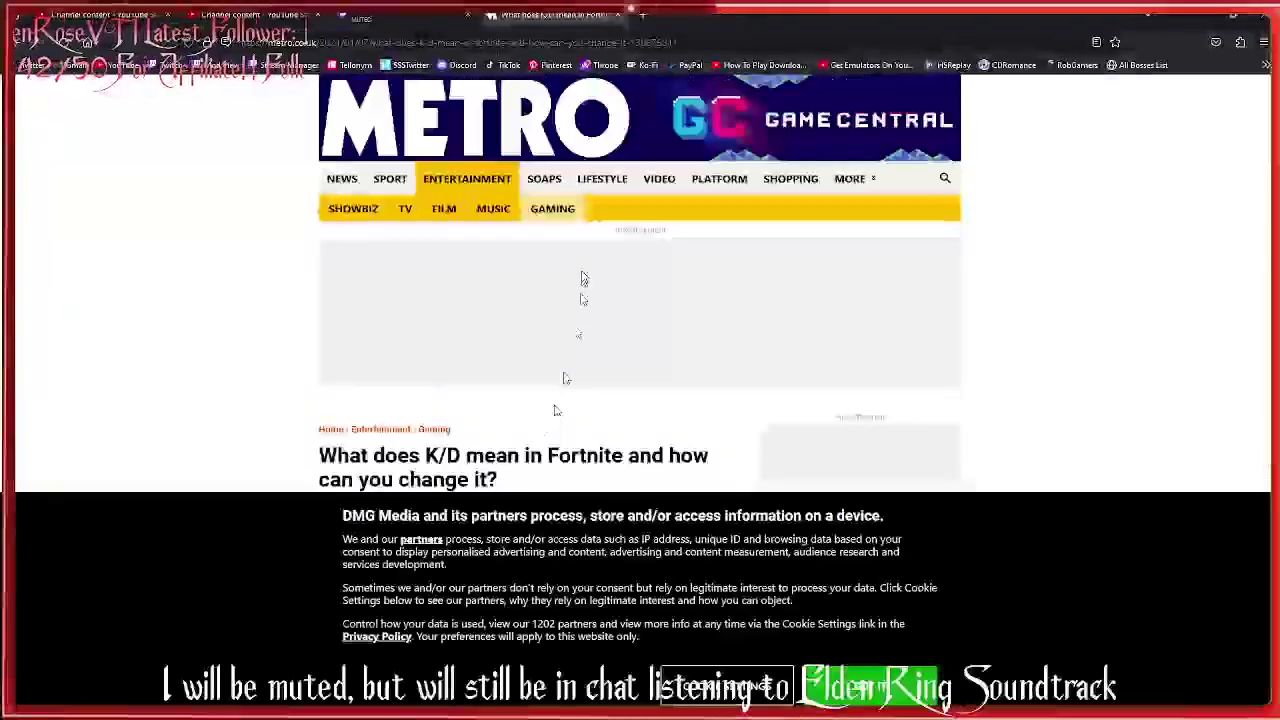
scroll(640, 495, down, 4)
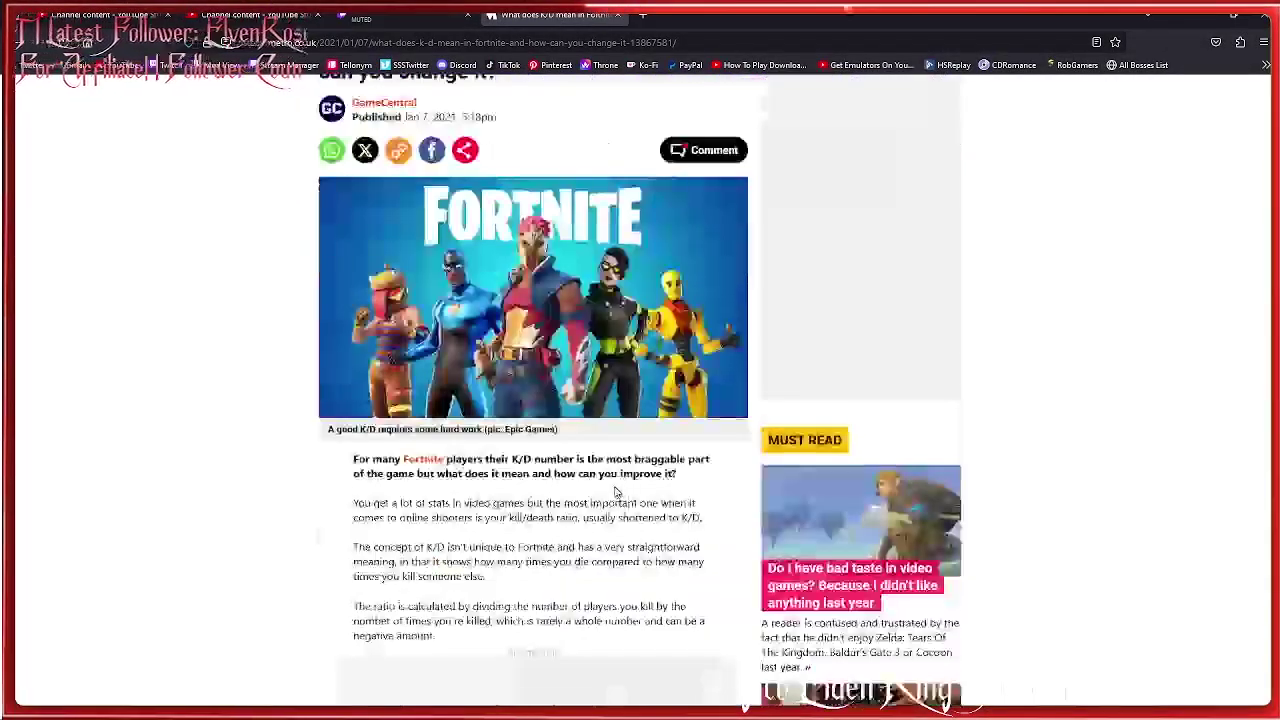
scroll(612, 491, down, 4)
scroll(612, 491, up, 2)
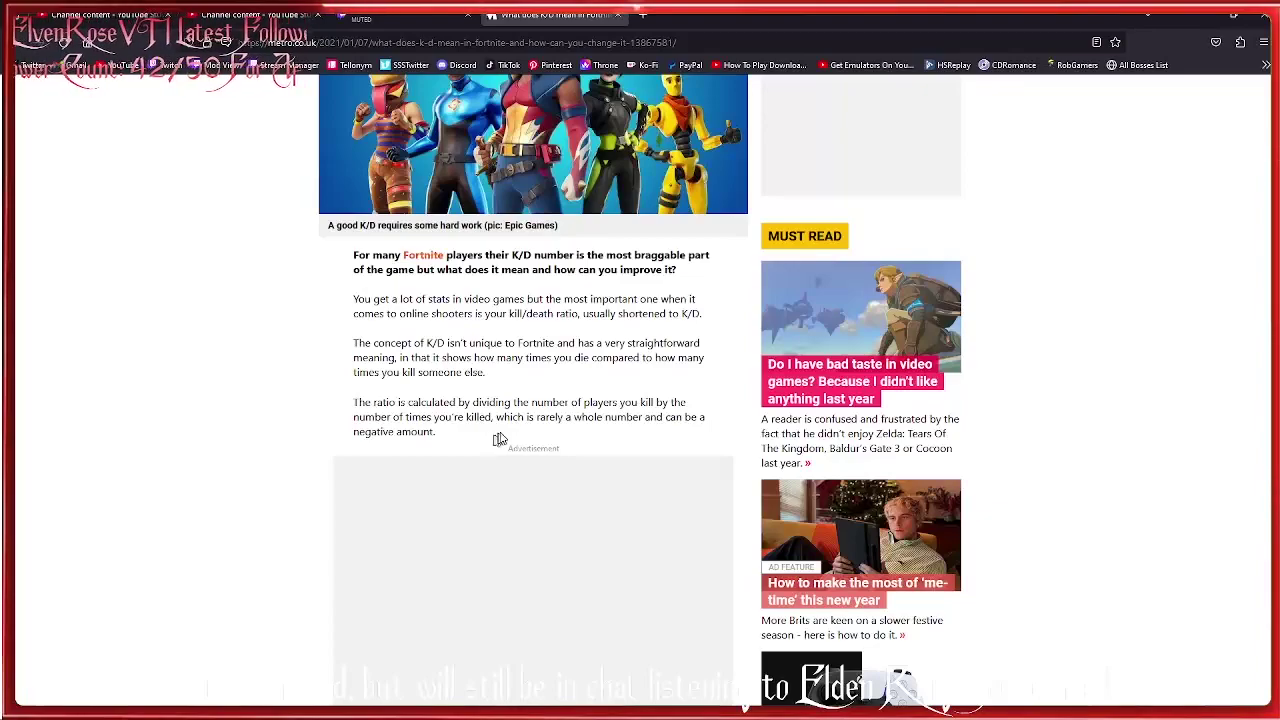
scroll(499, 440, down, 7)
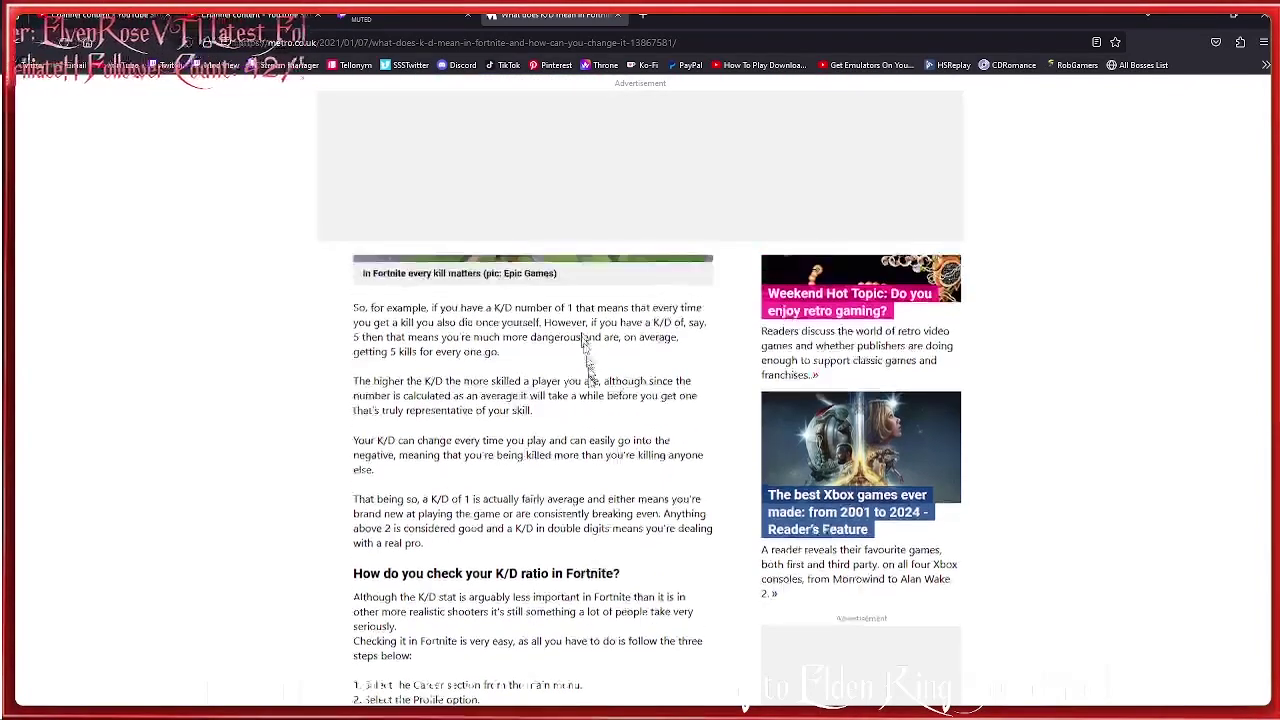
Highlight the Metro paragraph giving K/D examples of 1 and 5, and read on about checking K/D in Fortnite.
drag(515, 421, 347, 386)
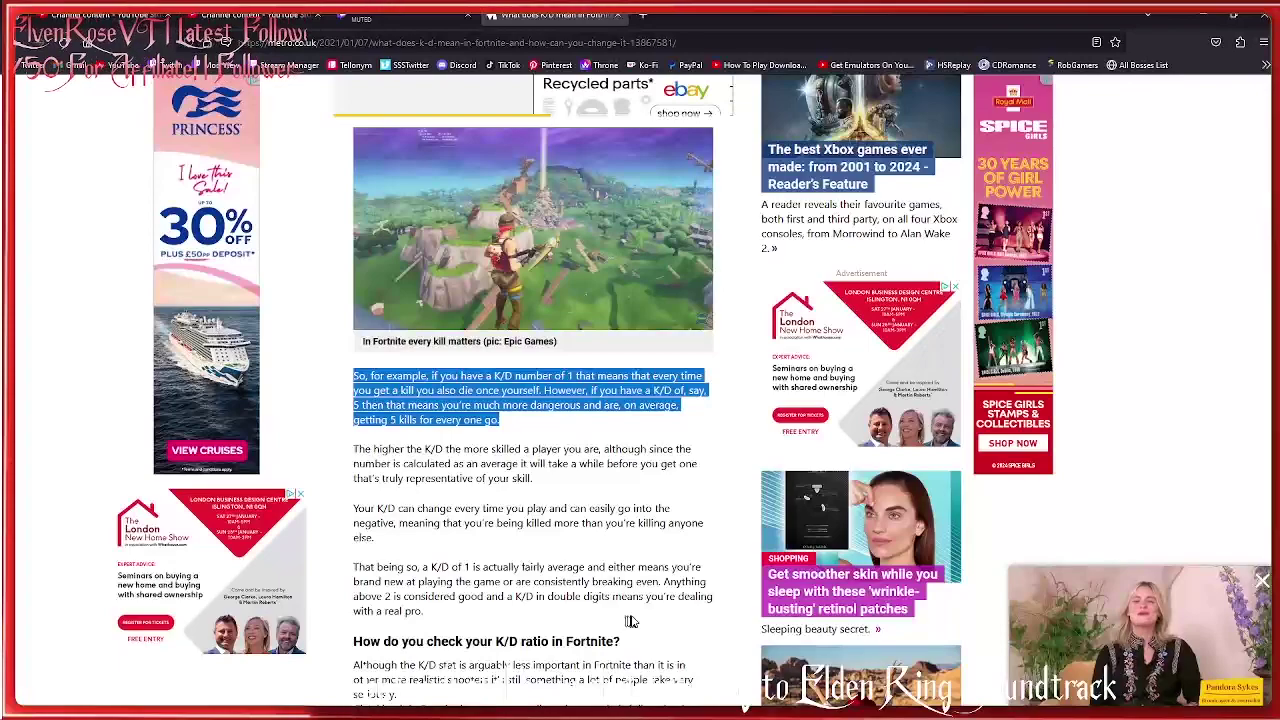
scroll(679, 631, down, 2)
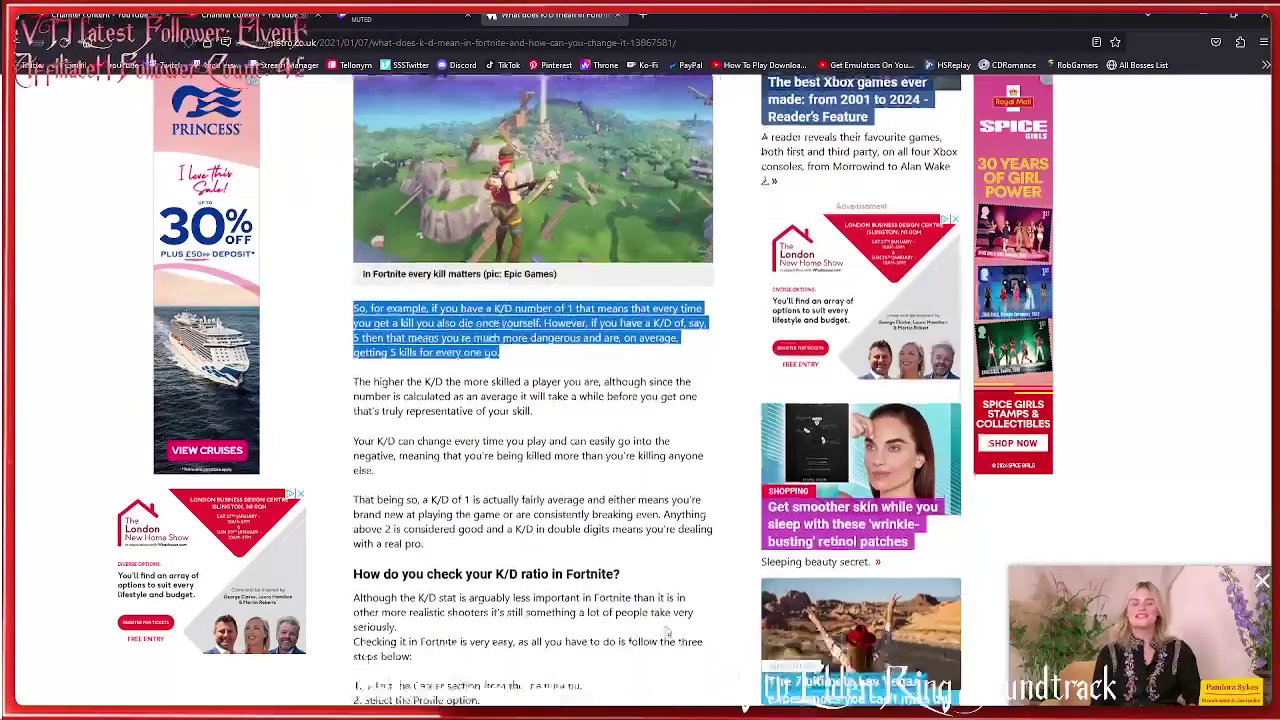
scroll(667, 632, down, 6)
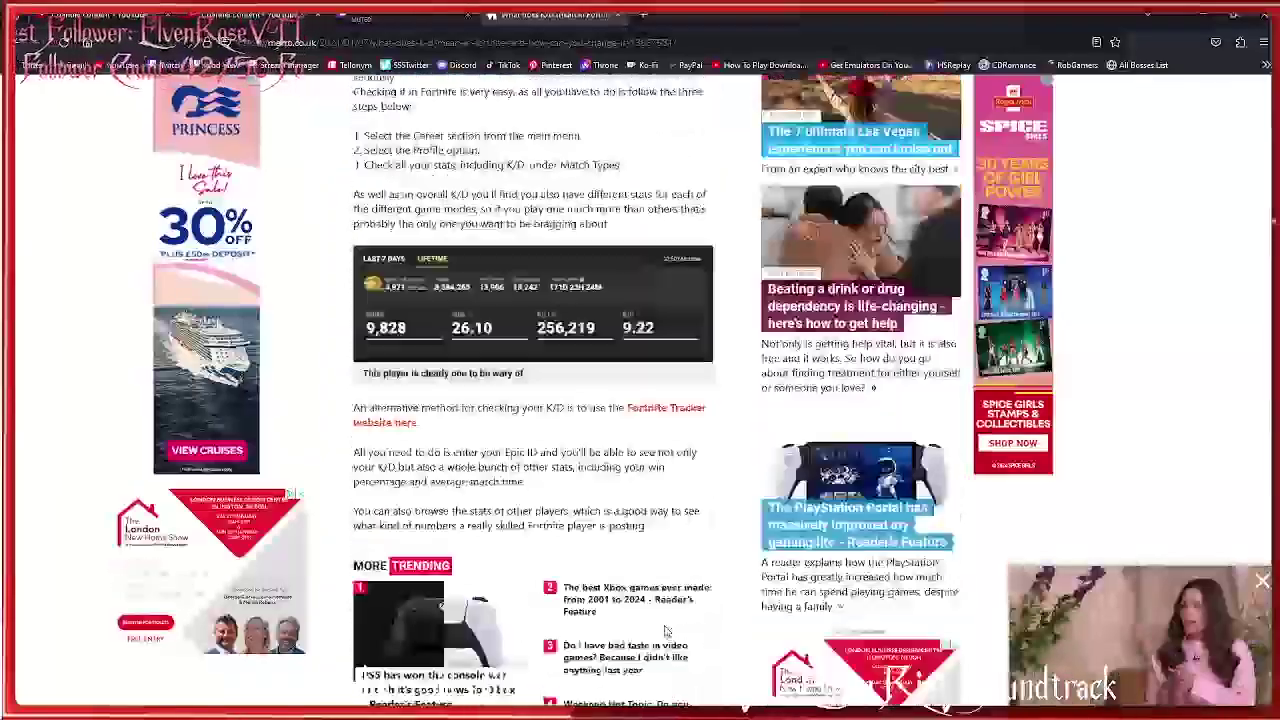
scroll(667, 632, down, 3)
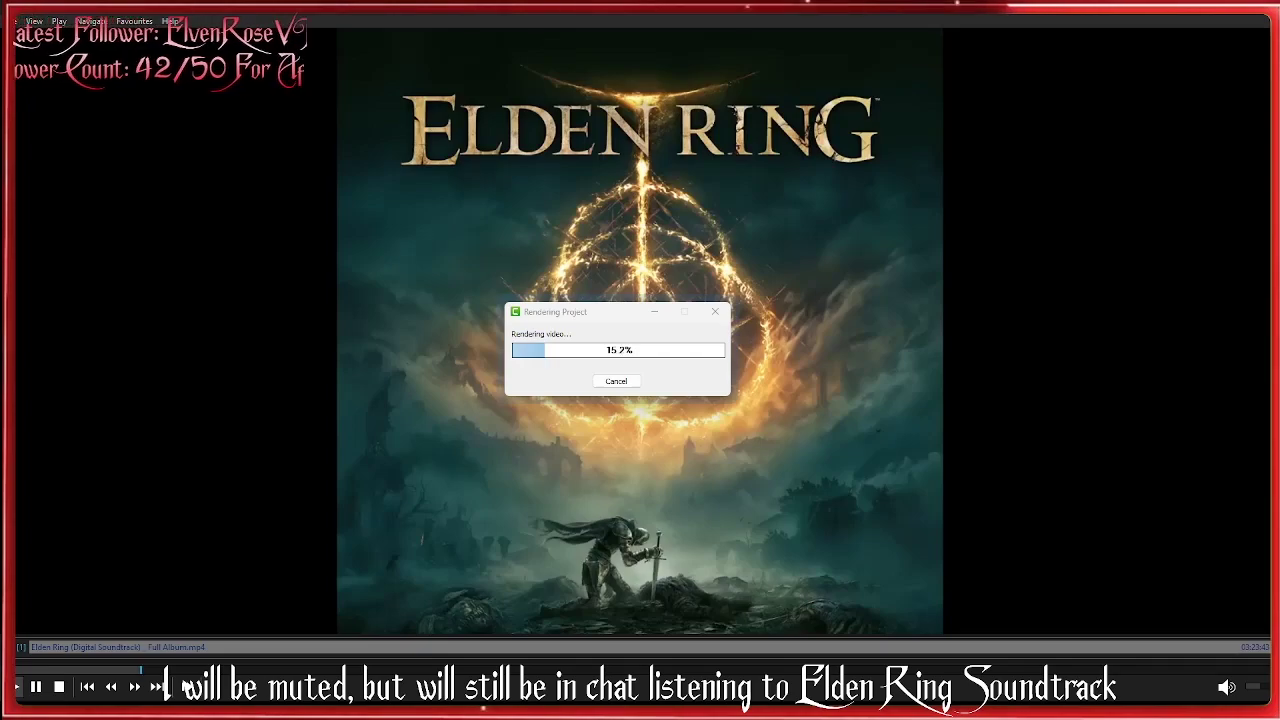
Switch to Discord, move the rendering dialog clear of it, and look back through the Foundation 1st wave chat.
key(alt+Tab)
drag(560, 311, 70, 58)
scroll(611, 282, up, 5)
scroll(756, 387, up, 15)
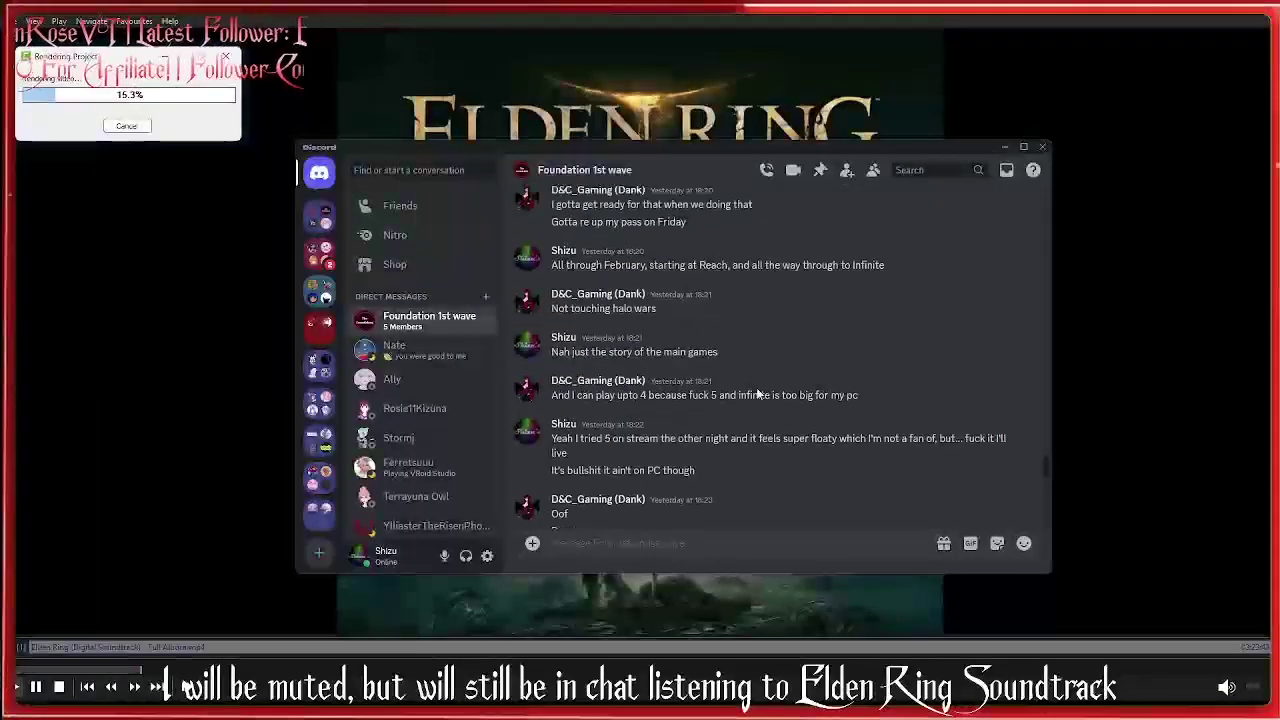
Search the Foundation 1st wave chat for a group member's name and read through the matching messages.
click(910, 170)
text(hasuki)
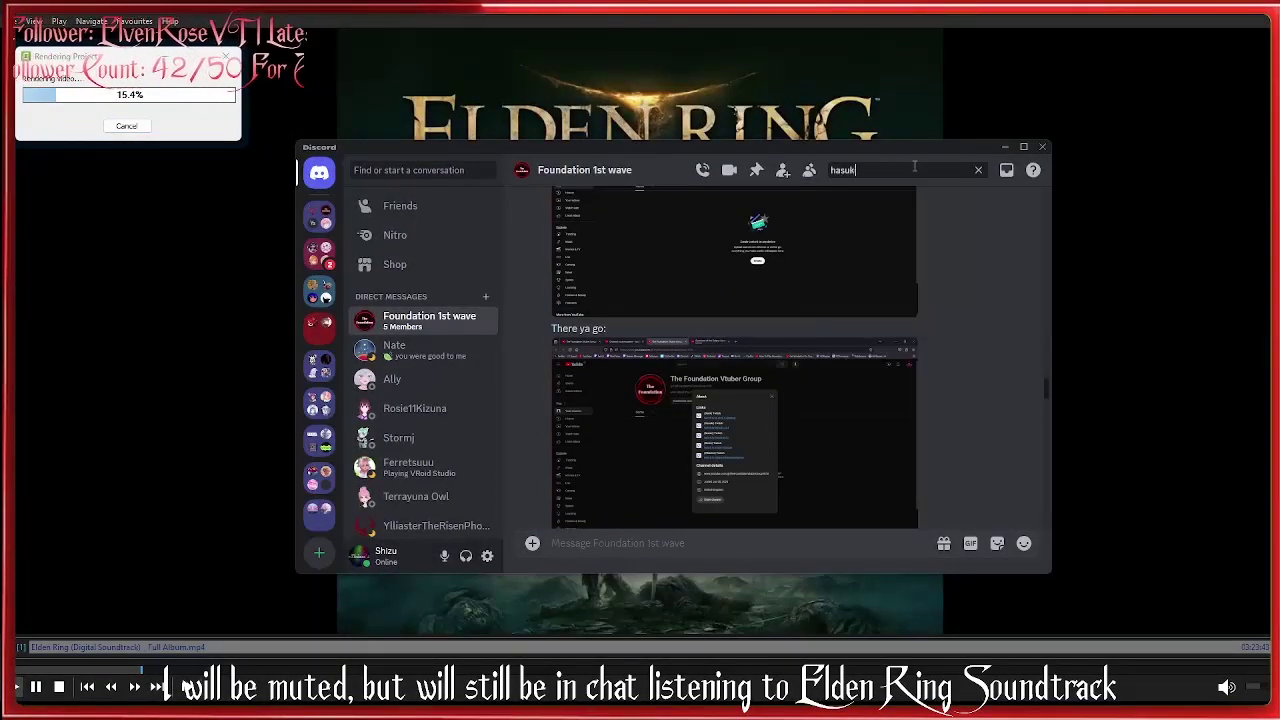
key(Return)
scroll(945, 420, down, 5)
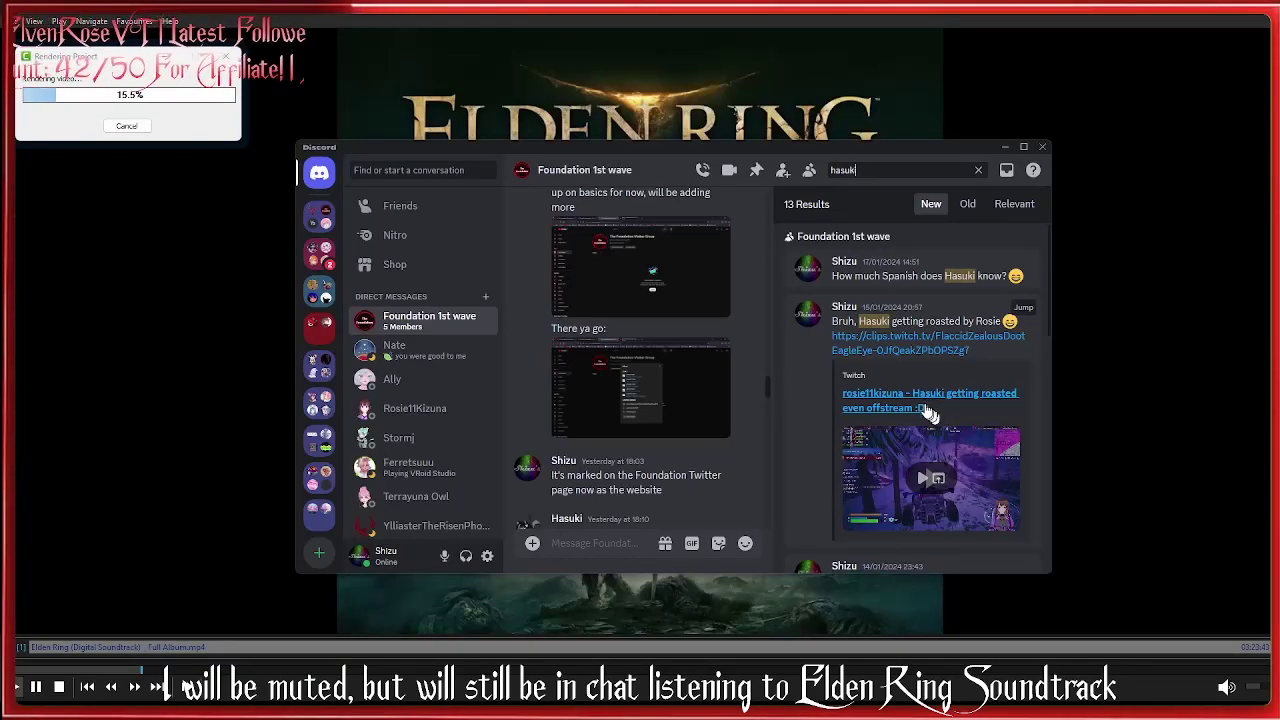
scroll(959, 420, down, 1)
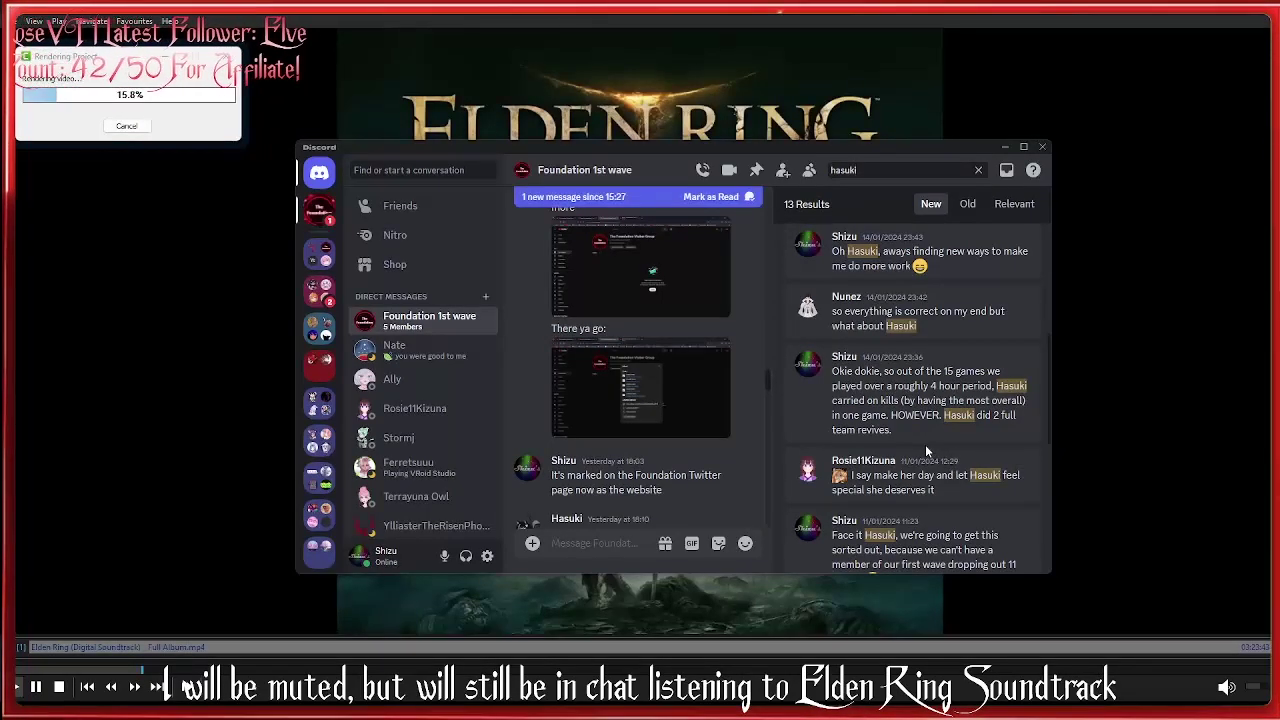
scroll(935, 460, down, 2)
scroll(945, 460, down, 2)
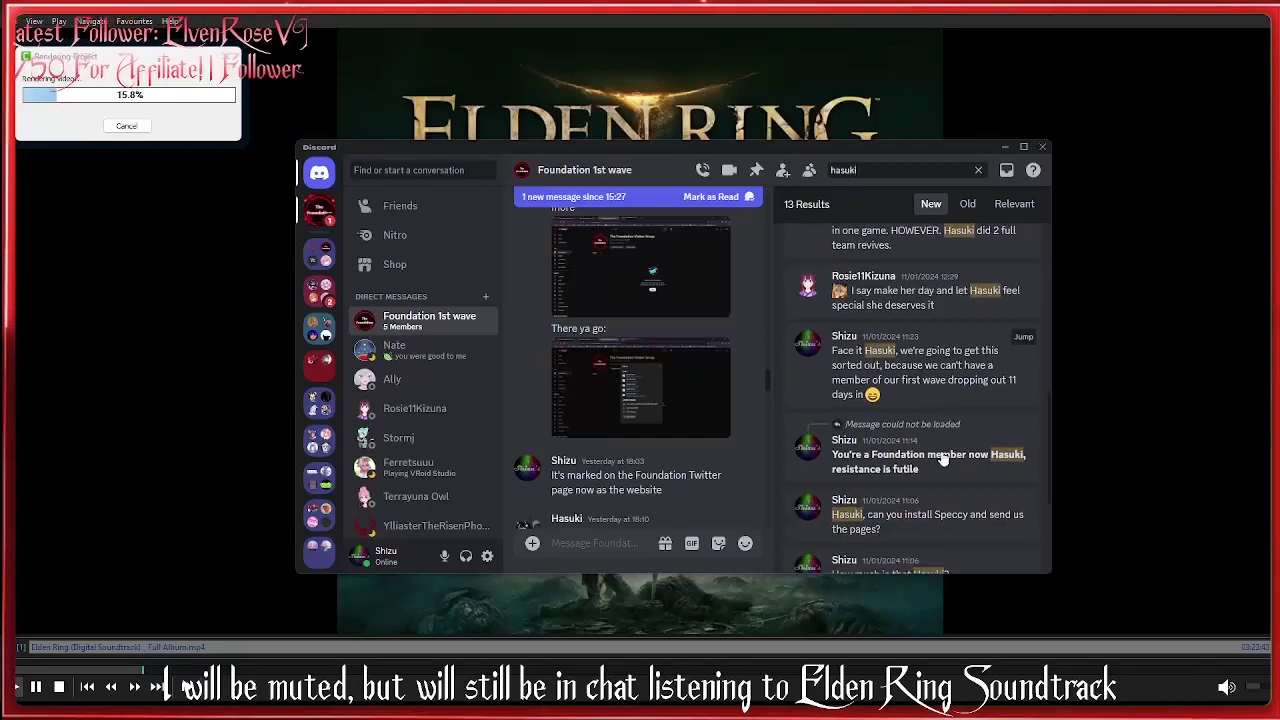
scroll(953, 456, down, 2)
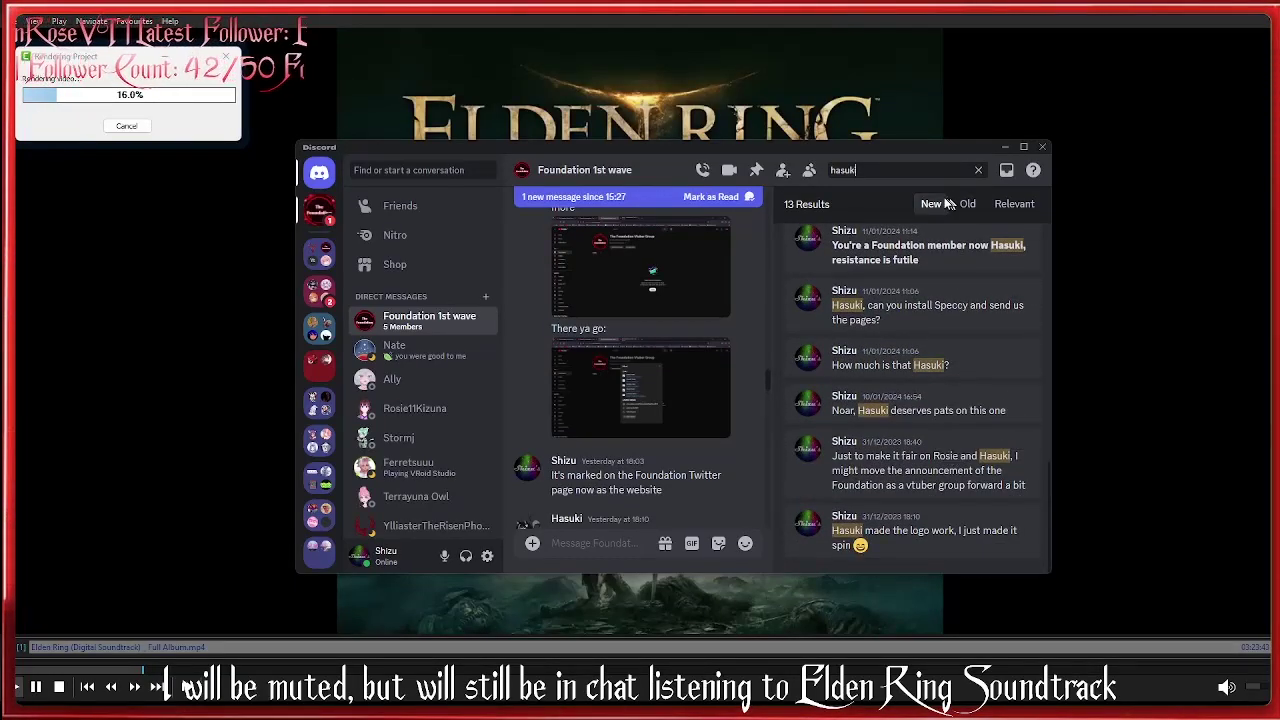
Close the search results, return to the latest messages and post "I need sommodat" in the Foundation 1st wave chat.
click(978, 170)
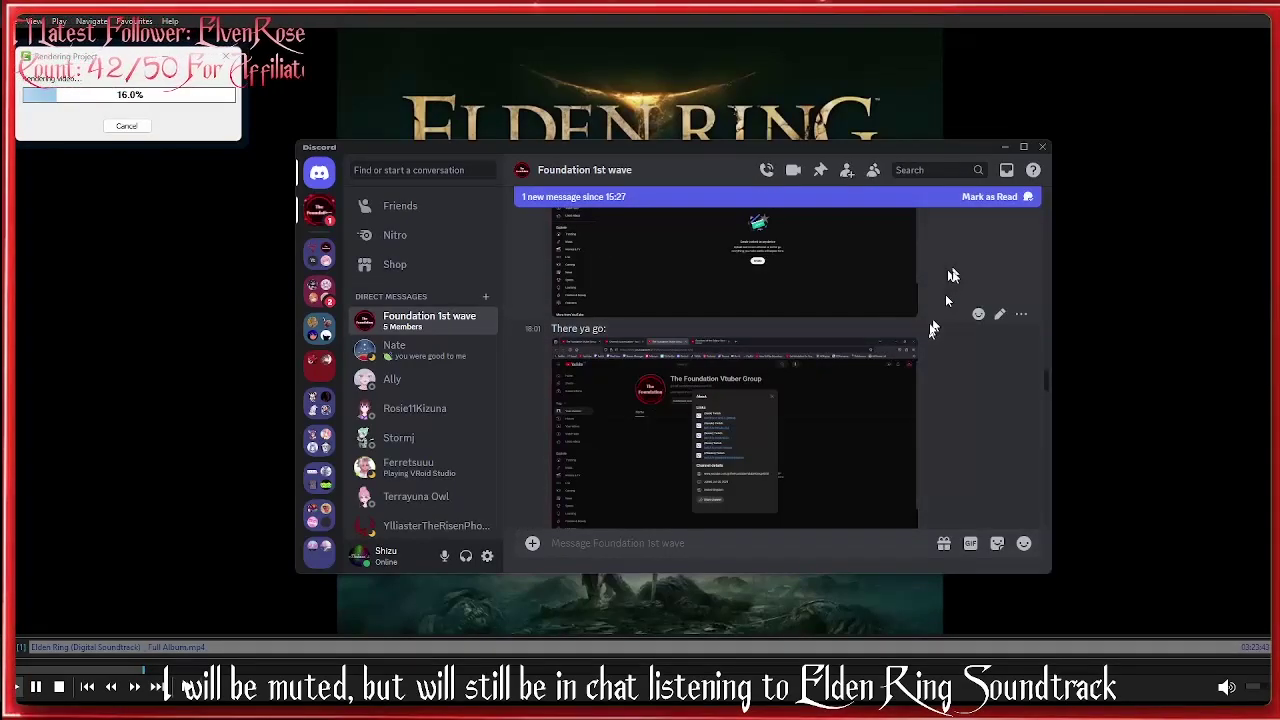
scroll(934, 450, down, 10)
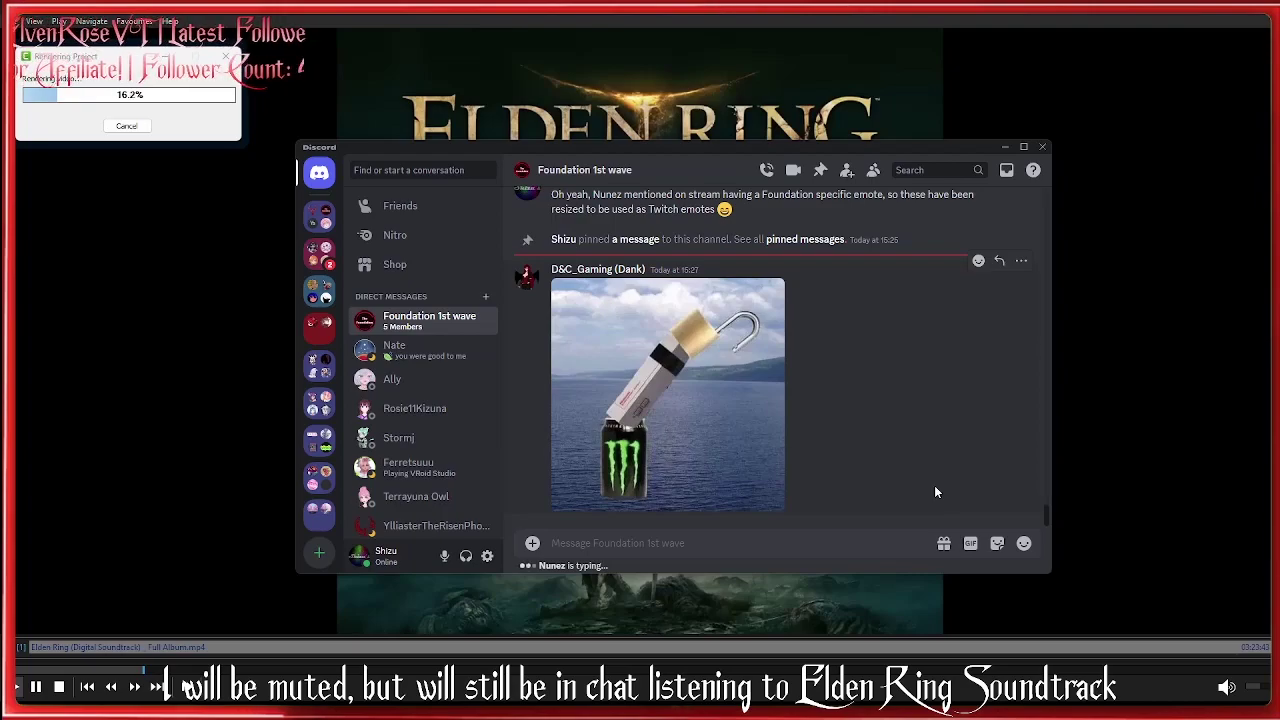
text(I need so)
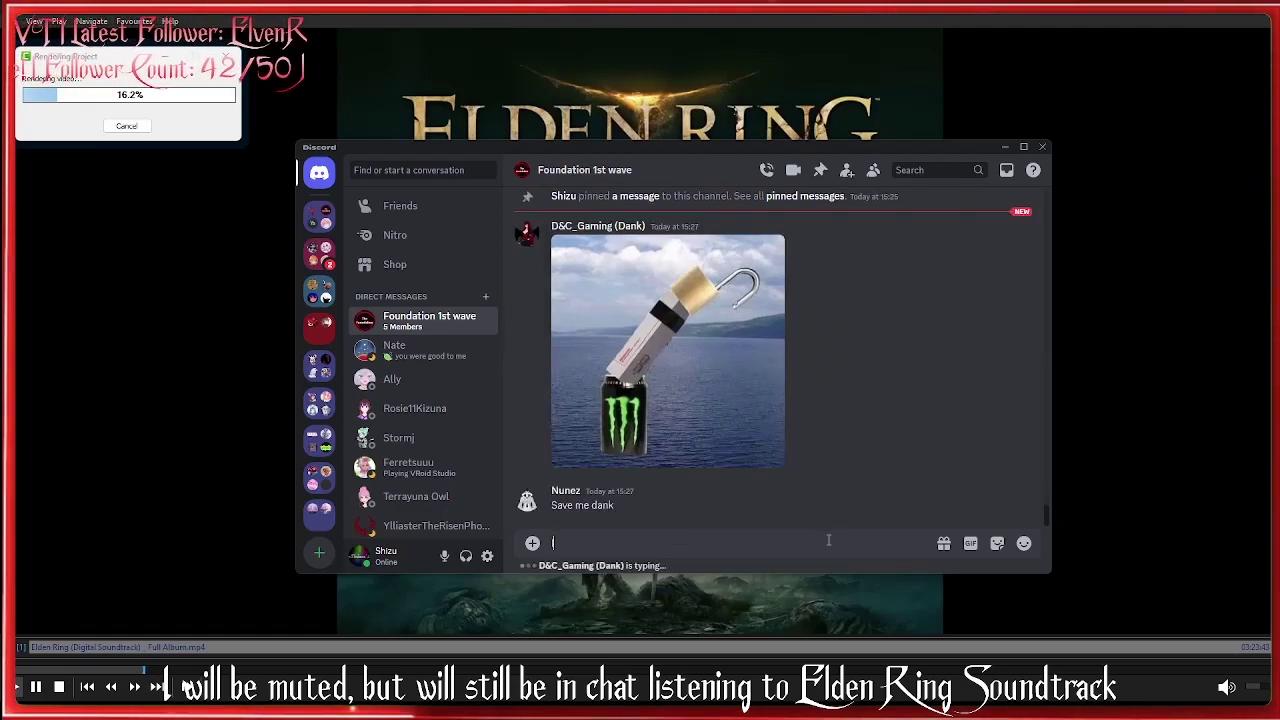
text(mmodat)
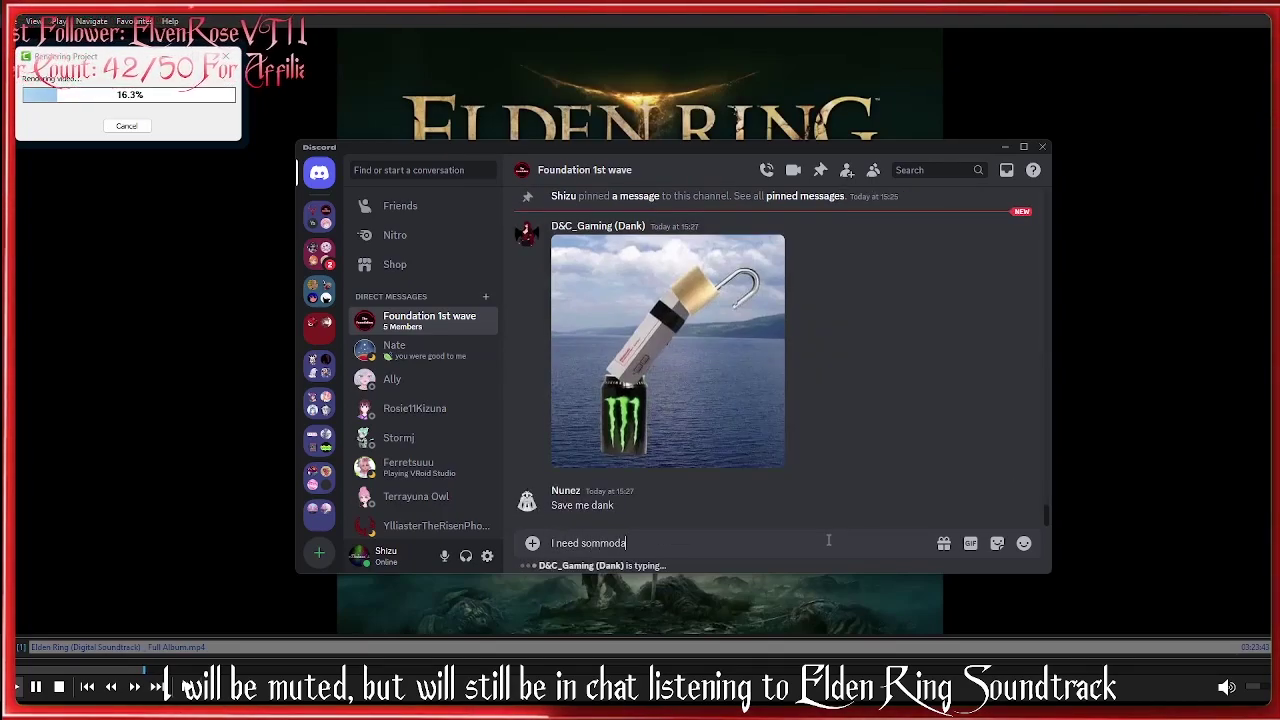
key(Return)
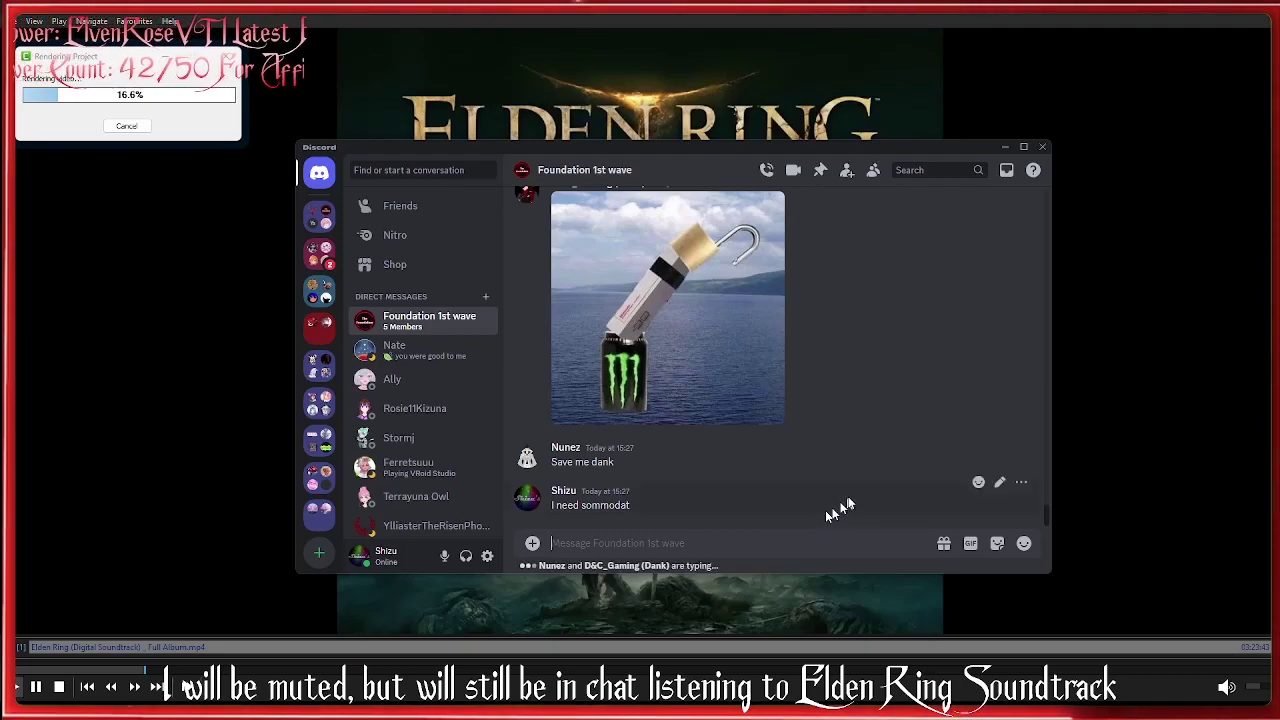
Search the Foundation 1st wave chat for messages that contain images and look through the newest results.
scroll(885, 475, up, 2)
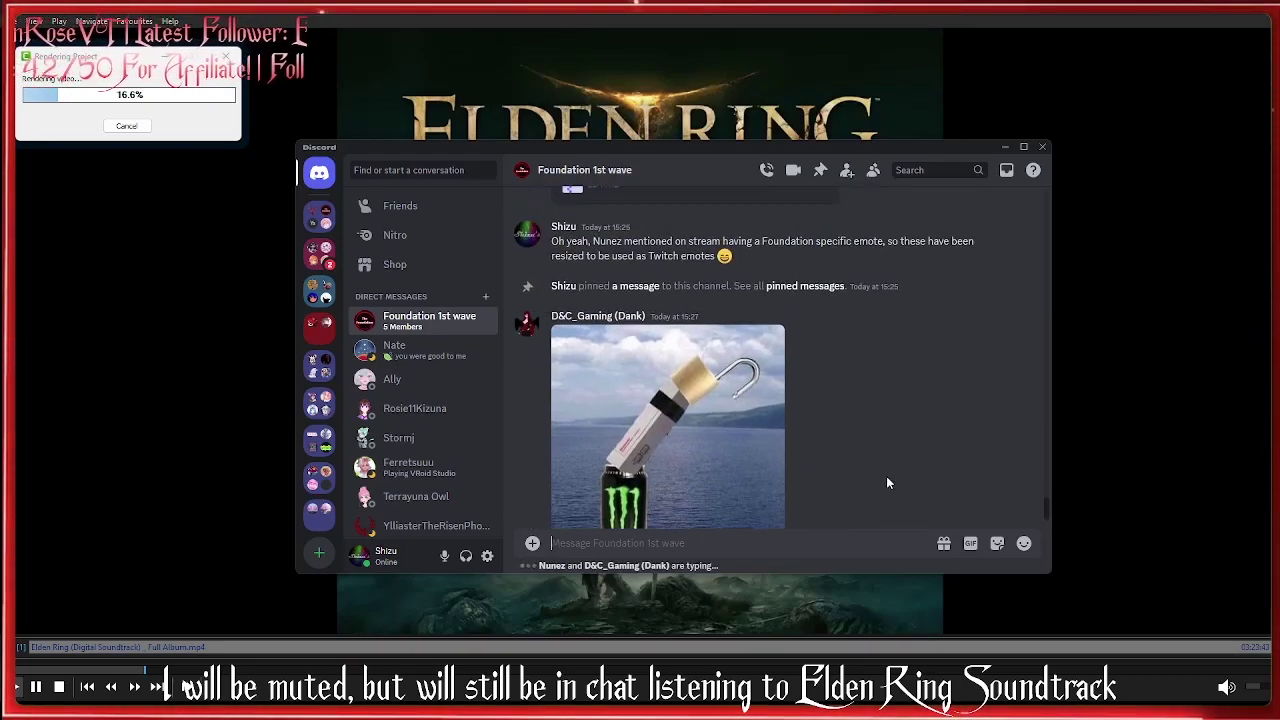
scroll(886, 476, down, 2)
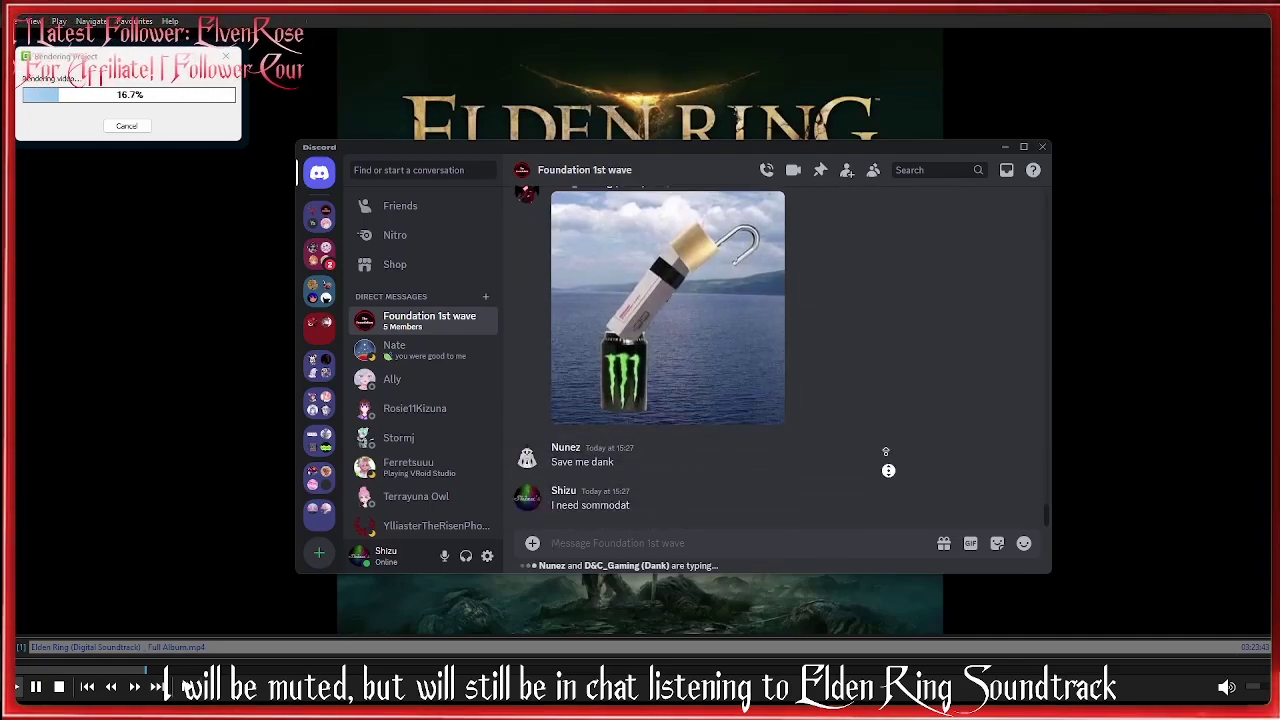
scroll(886, 476, up, 5)
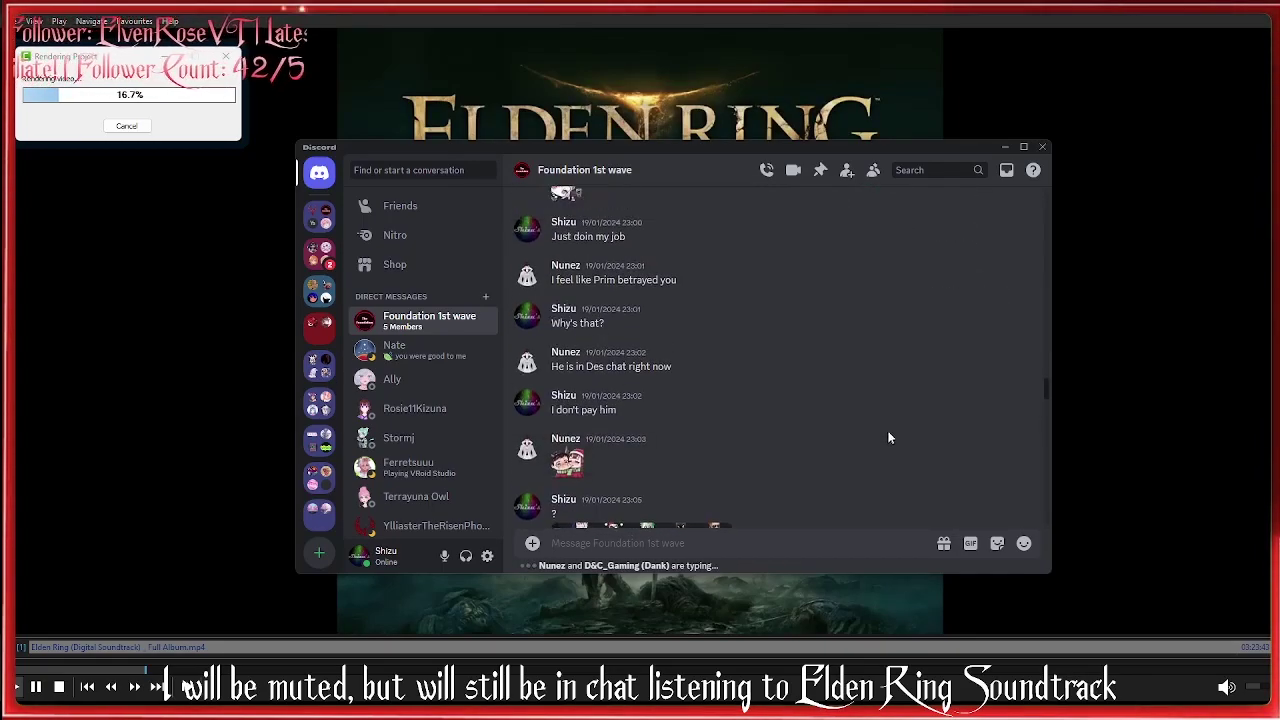
scroll(887, 431, down, 3)
scroll(893, 438, down, 1)
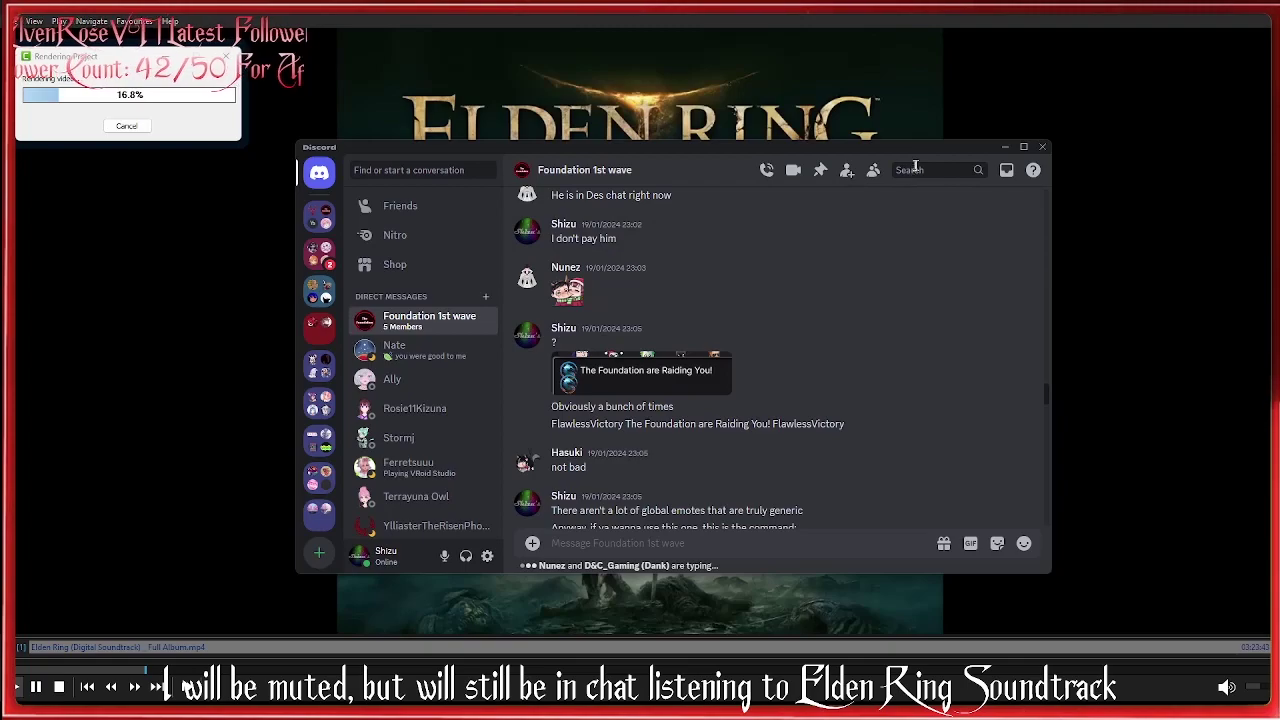
click(910, 170)
click(918, 264)
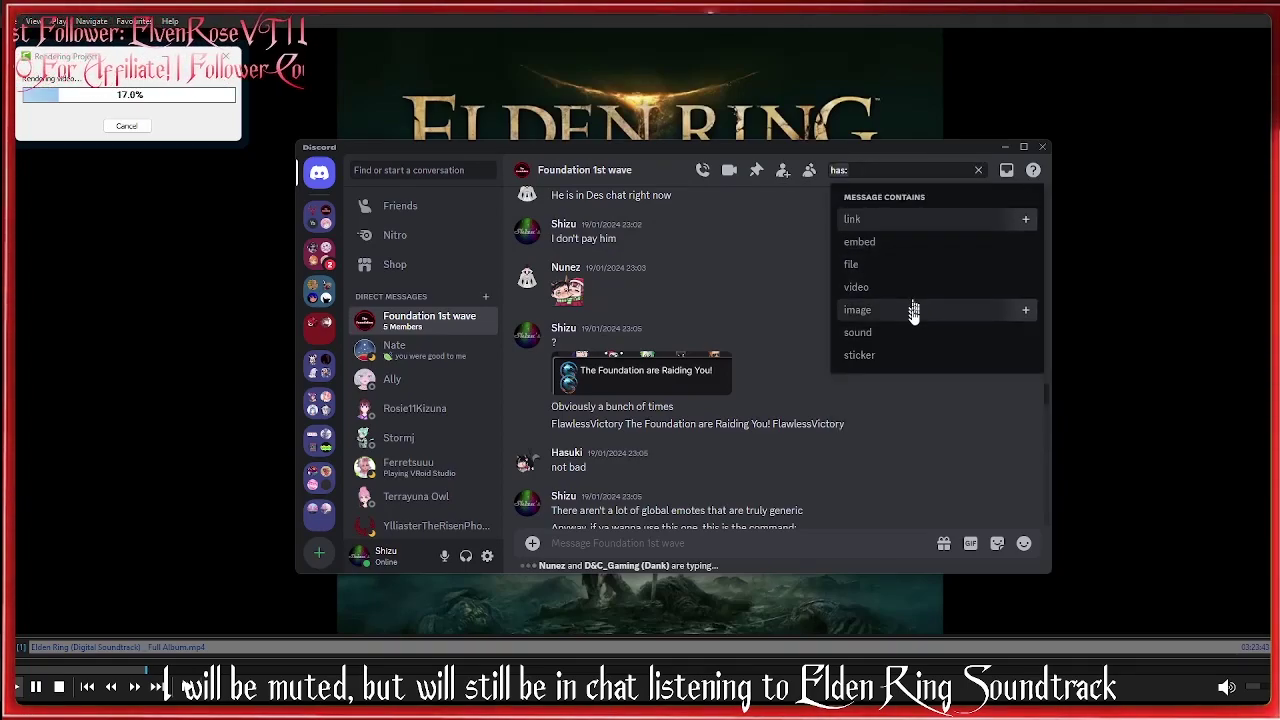
click(912, 312)
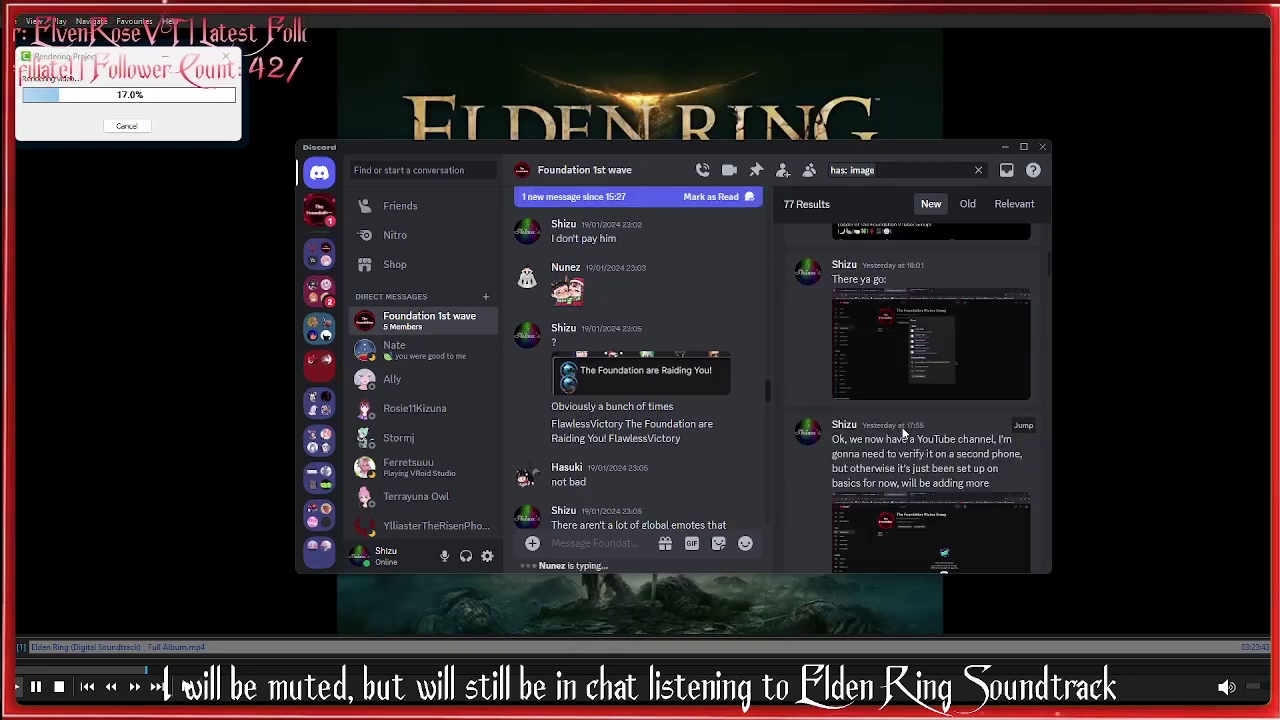
scroll(903, 430, down, 5)
scroll(725, 412, down, 10)
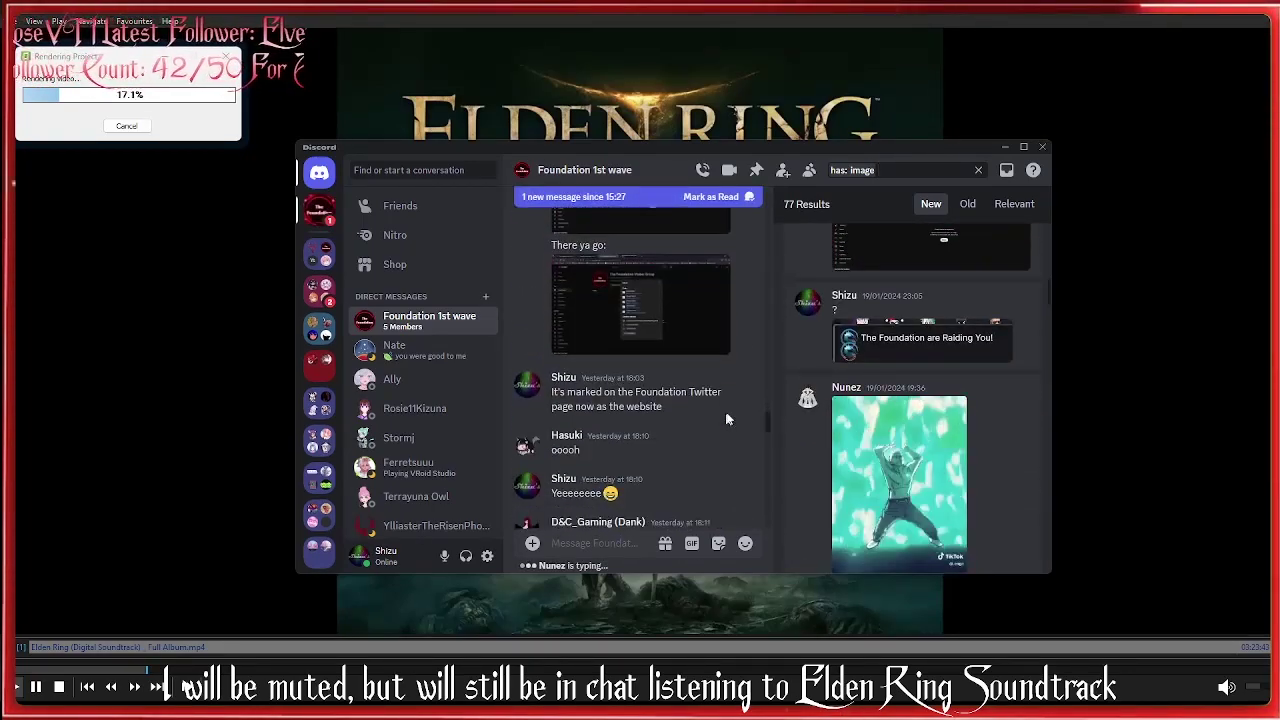
scroll(728, 412, down, 15)
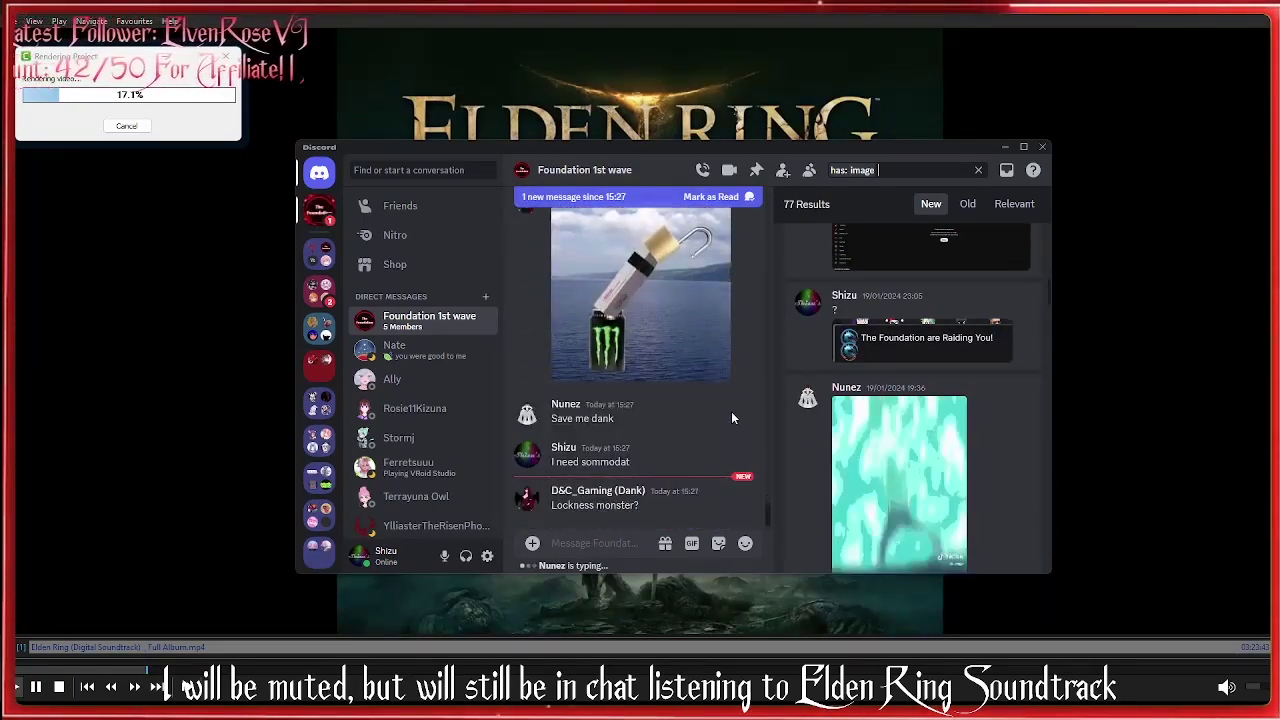
scroll(948, 488, down, 5)
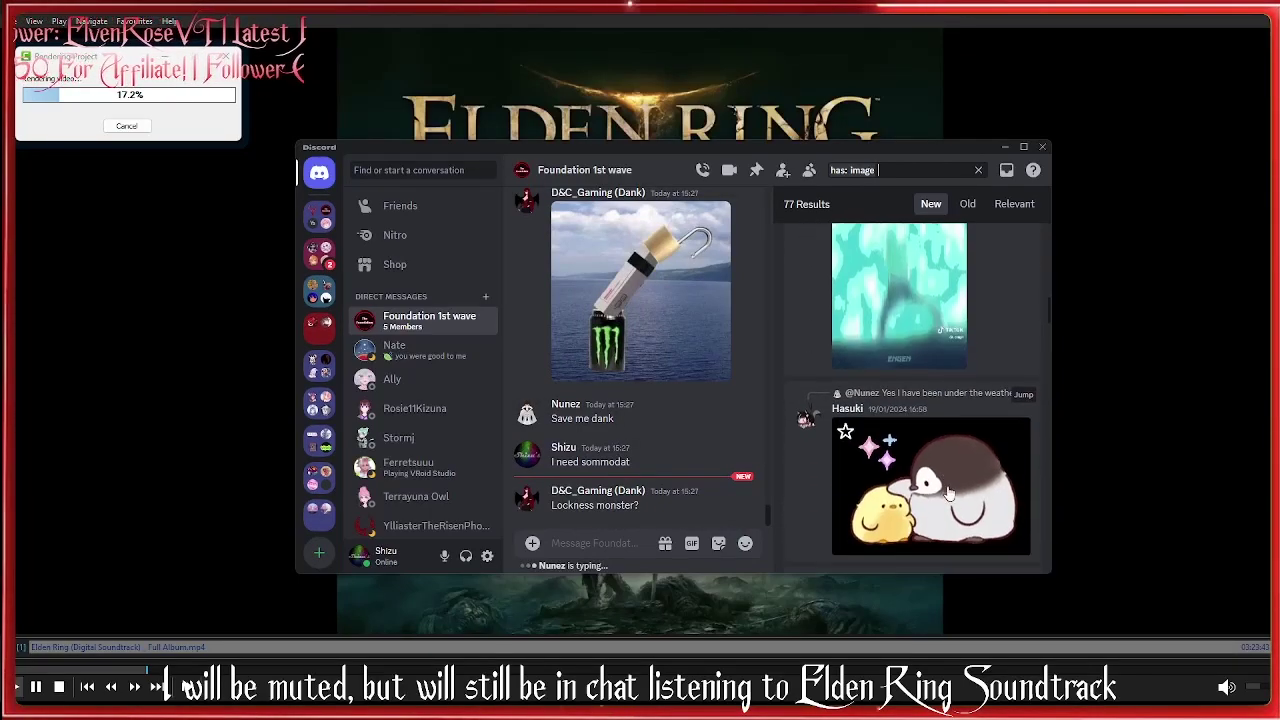
scroll(948, 488, down, 3)
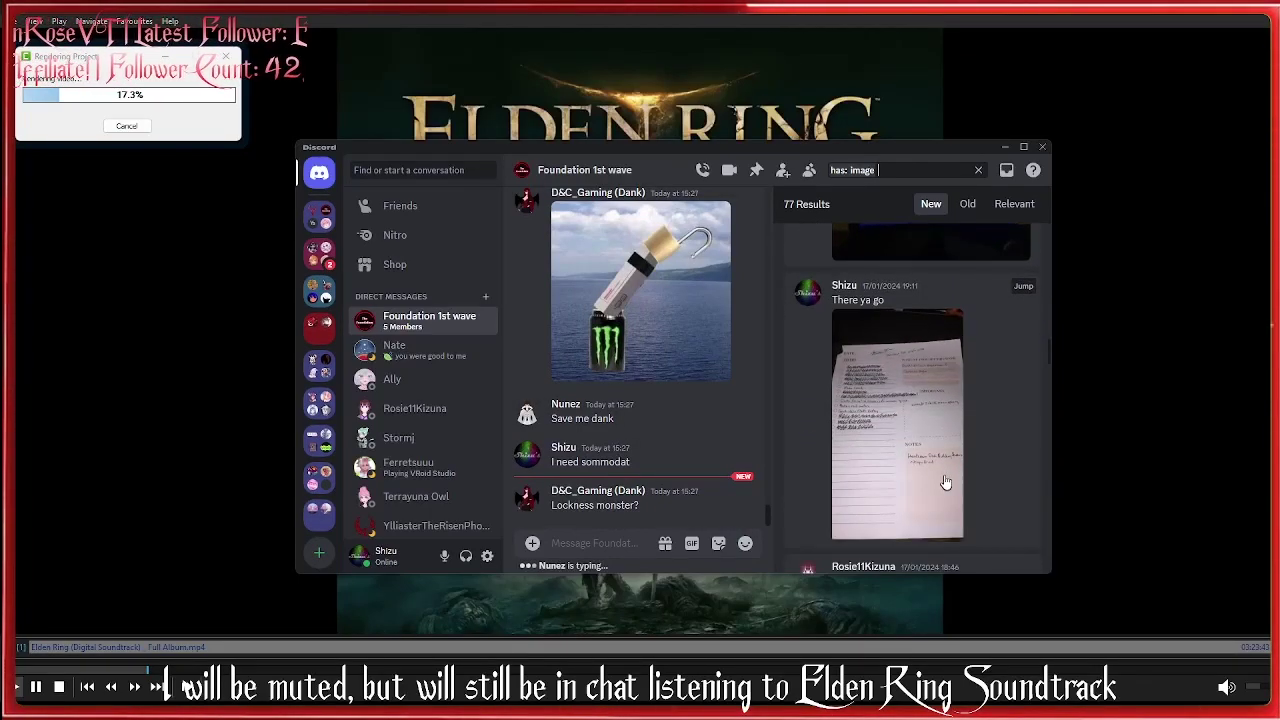
Reply in the group chat with three messages: "Nah just Monster", "Send me" and "Monster".
text(N)
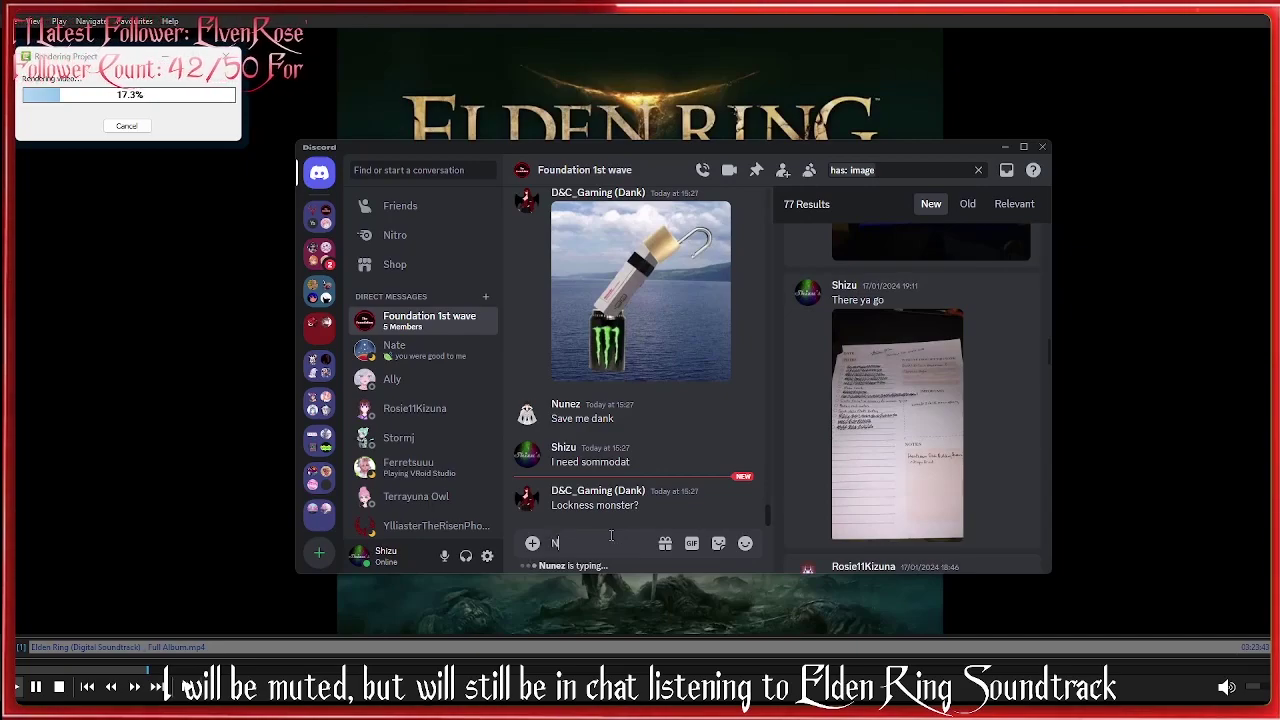
text(ah just Monster)
key(Return)
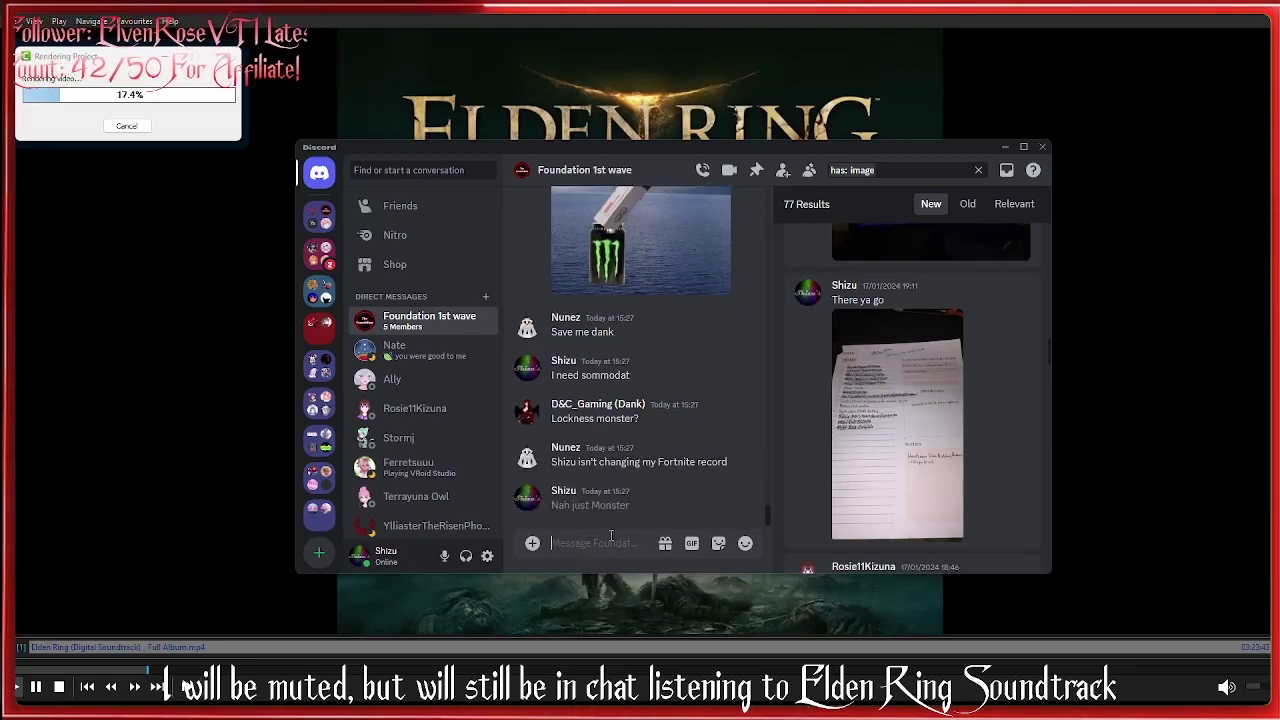
scroll(785, 490, down, 3)
text(Send me)
key(Return)
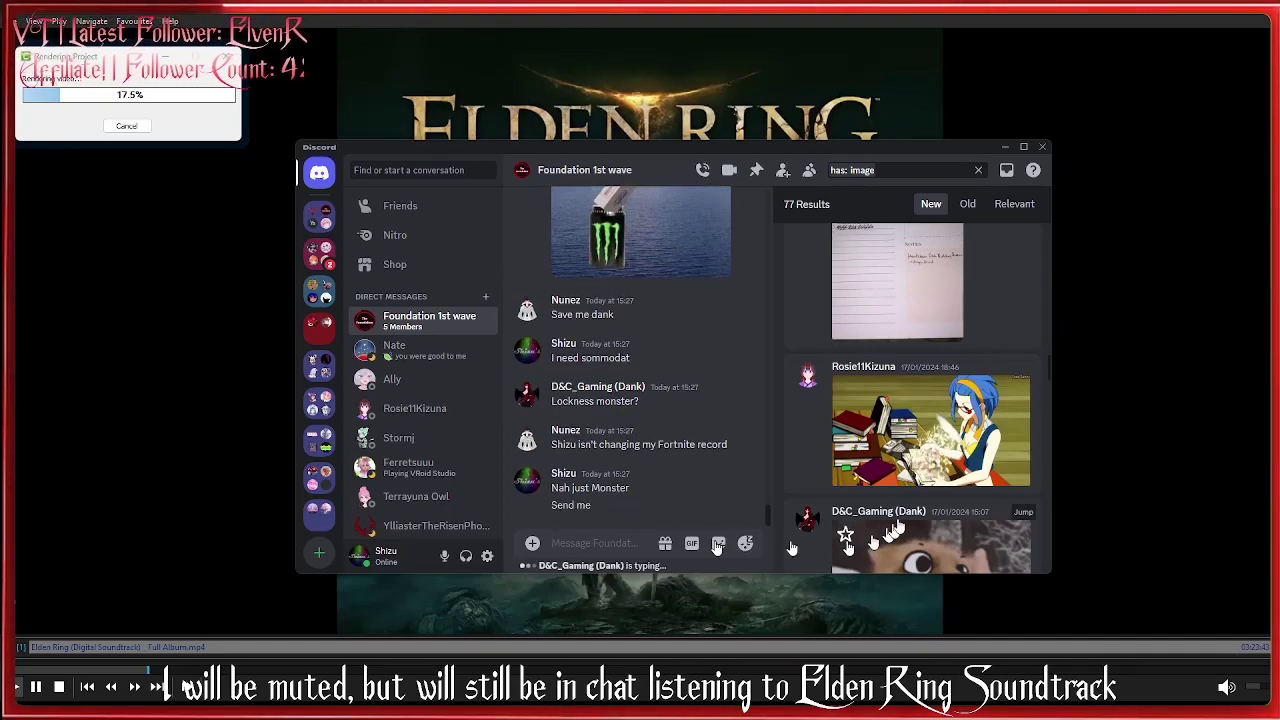
scroll(845, 540, down, 3)
text(Monster)
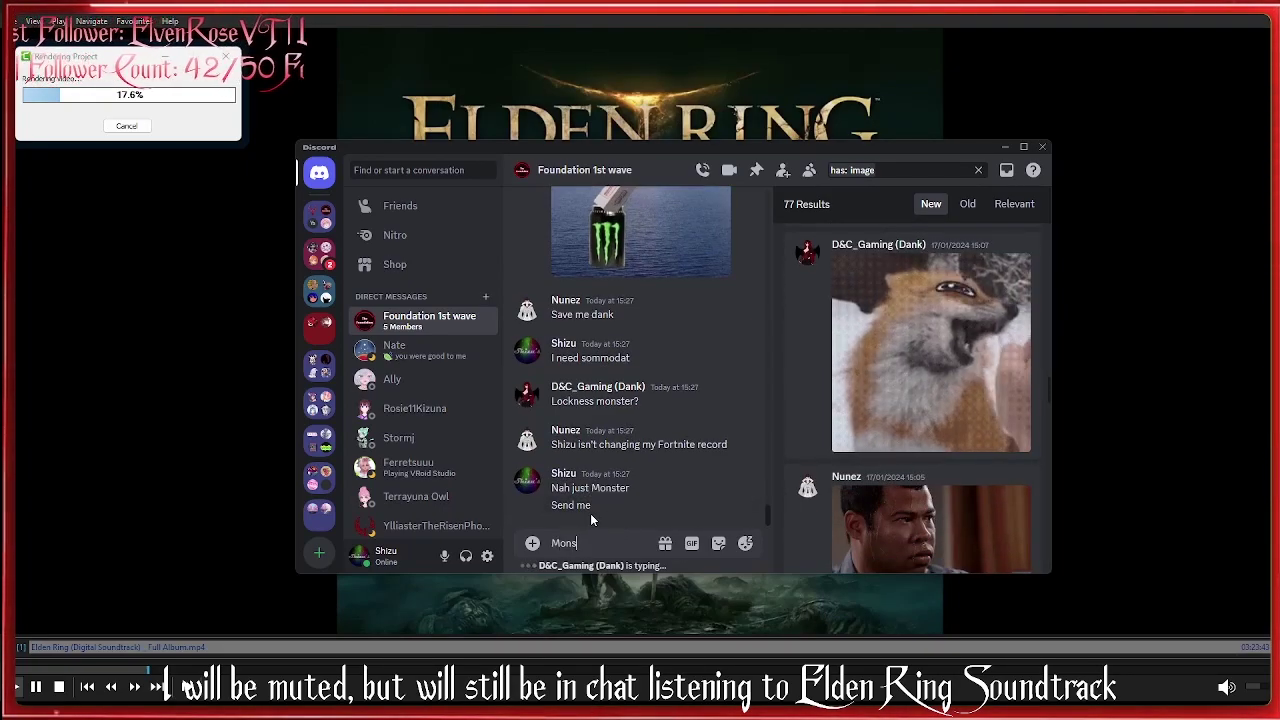
key(Return)
Find the Mandatory Bosses screenshot from 14/01/2024 in the image results, copy the image, and close the preview and search.
scroll(930, 400, down, 5)
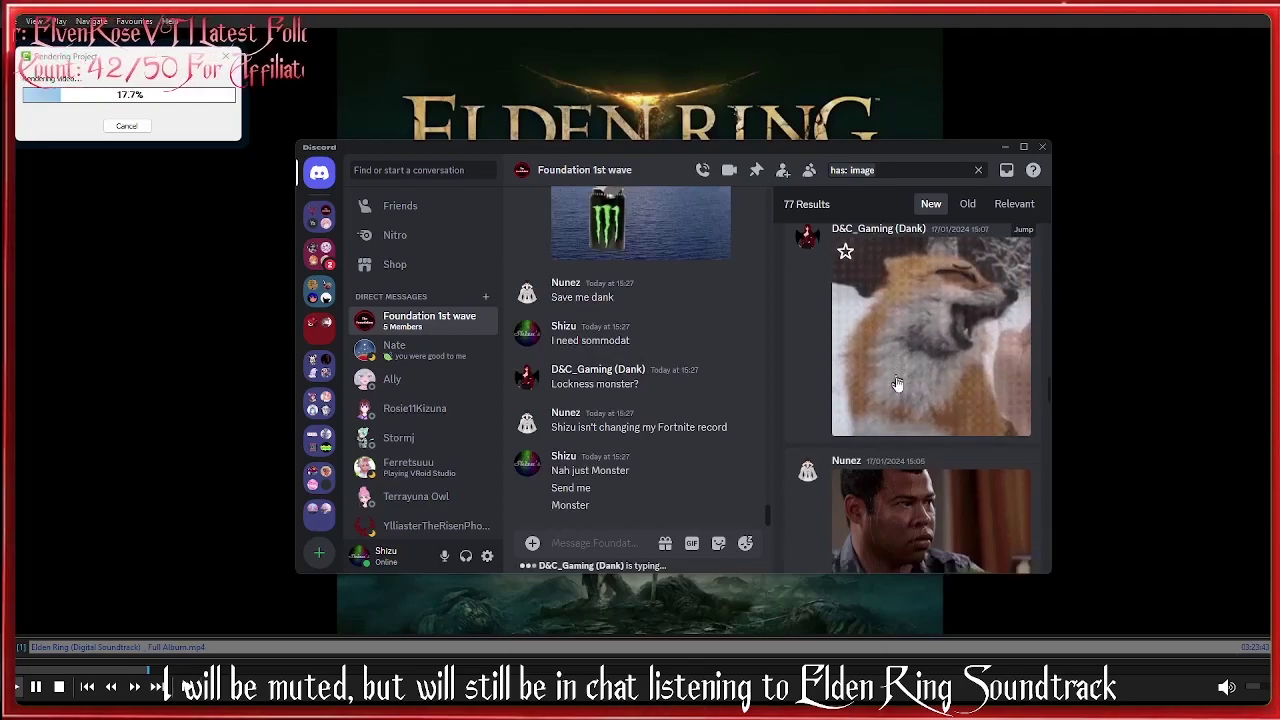
scroll(880, 400, down, 10)
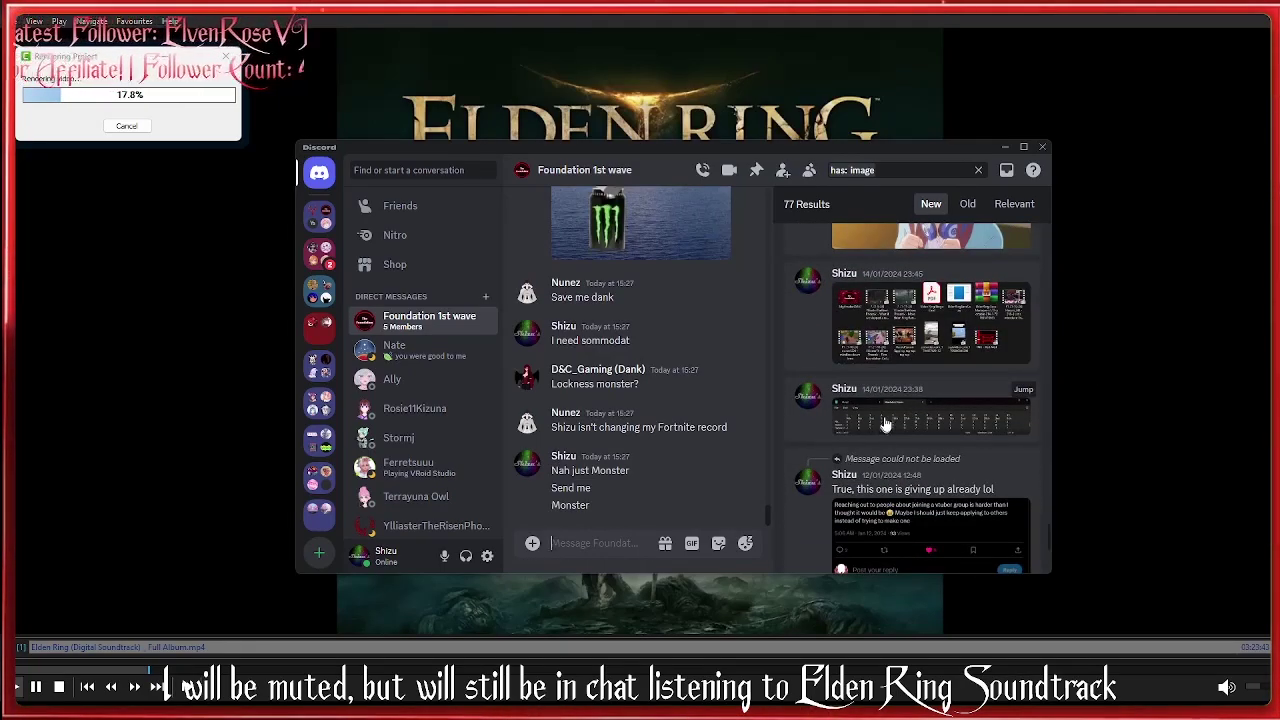
click(895, 421)
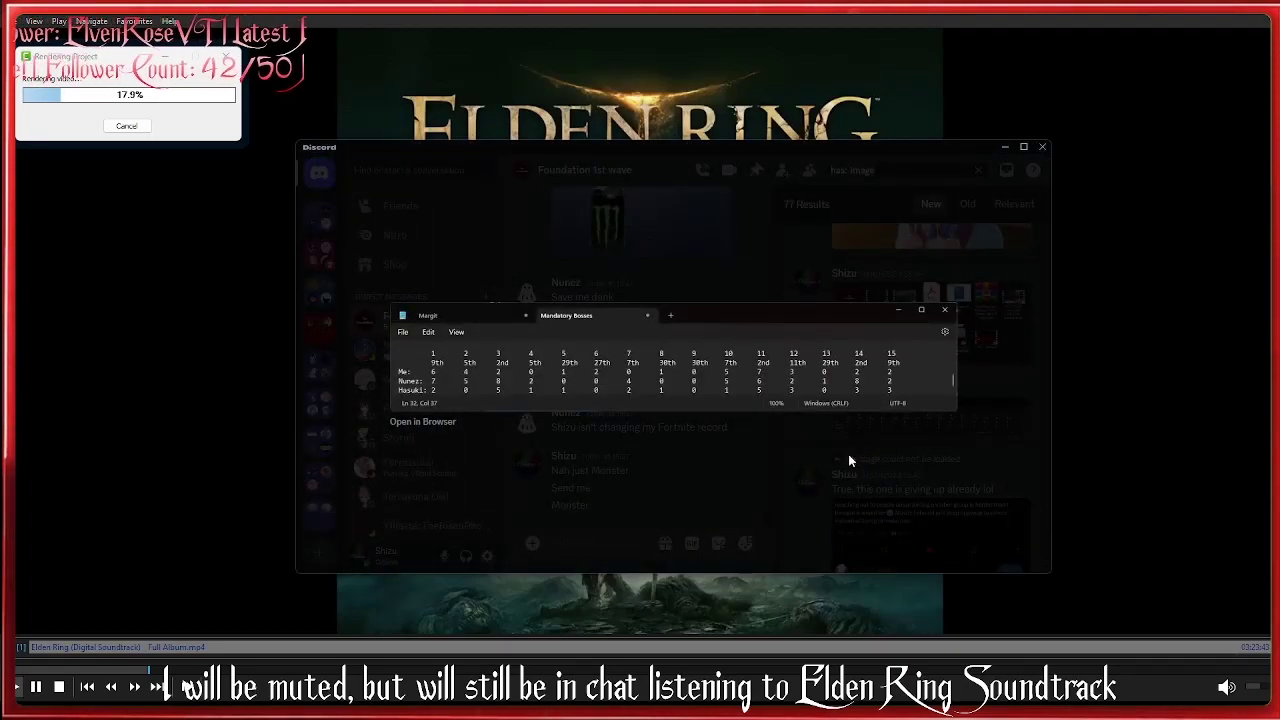
right_click(542, 386)
click(577, 418)
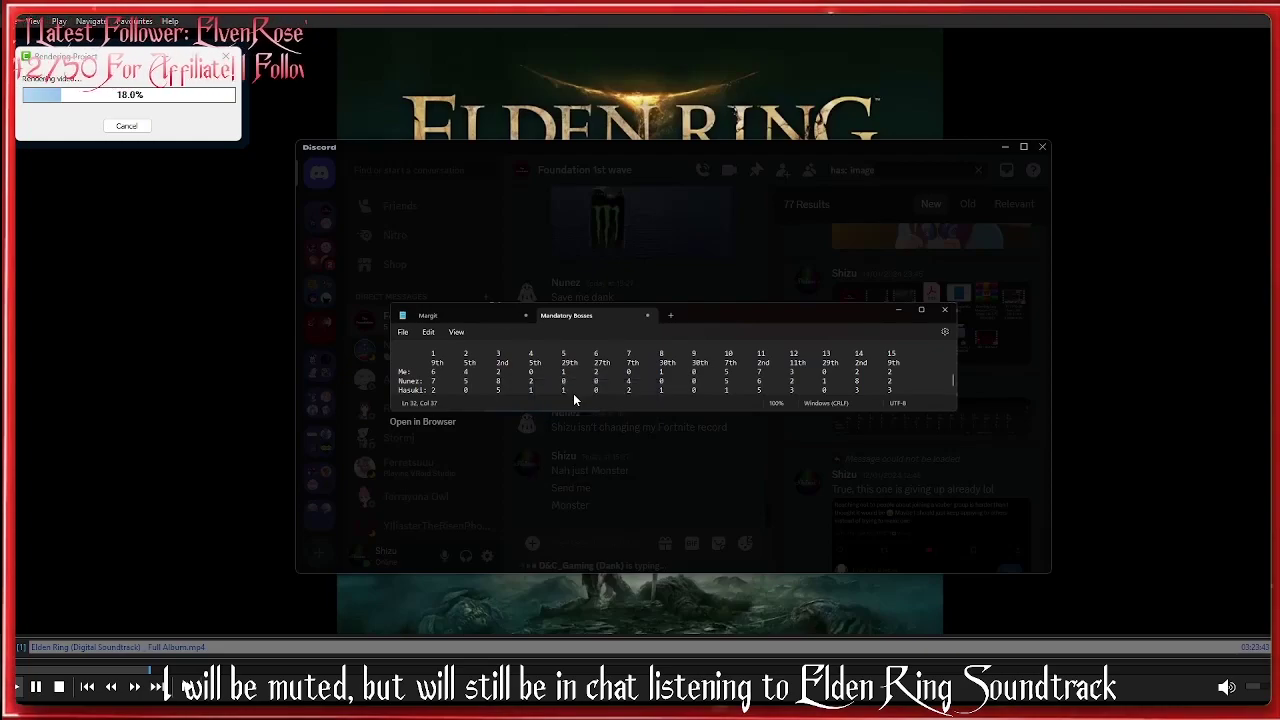
click(822, 260)
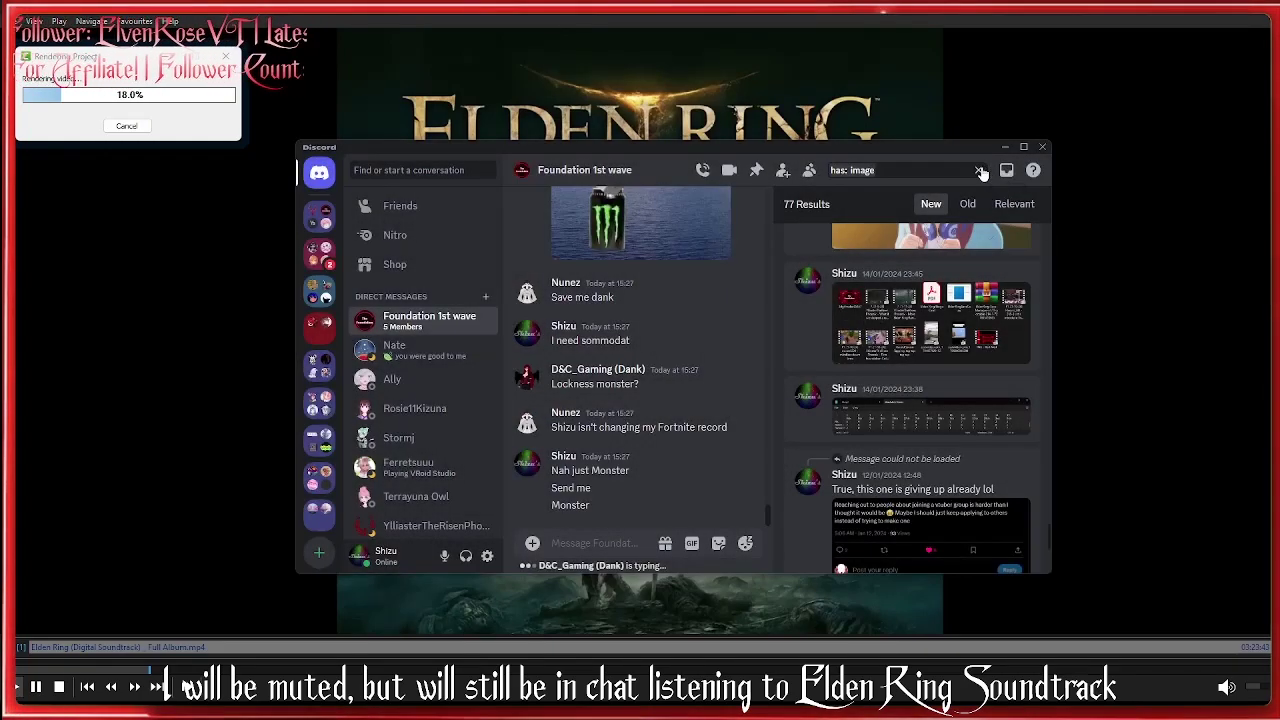
key(Escape)
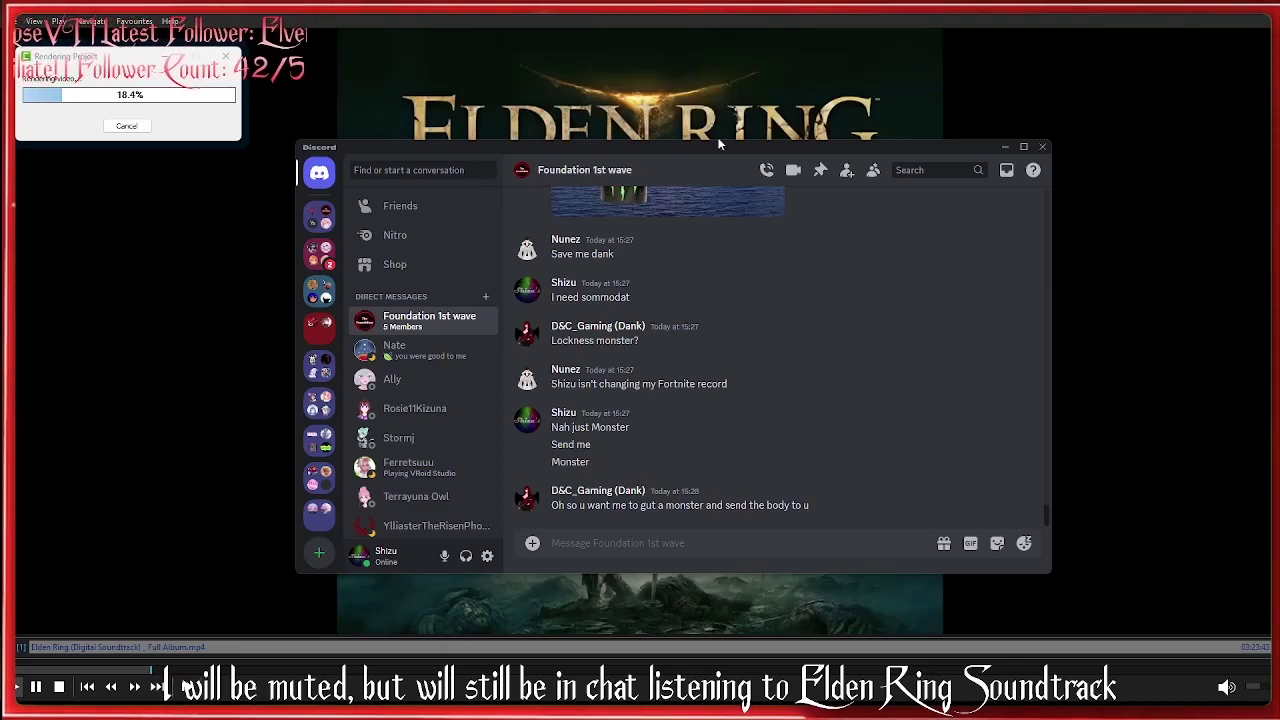
Switch to Excel, create a blank workbook, paste the Mandatory Bosses screenshot and place it below the upper rows.
drag(714, 163, 0, 163)
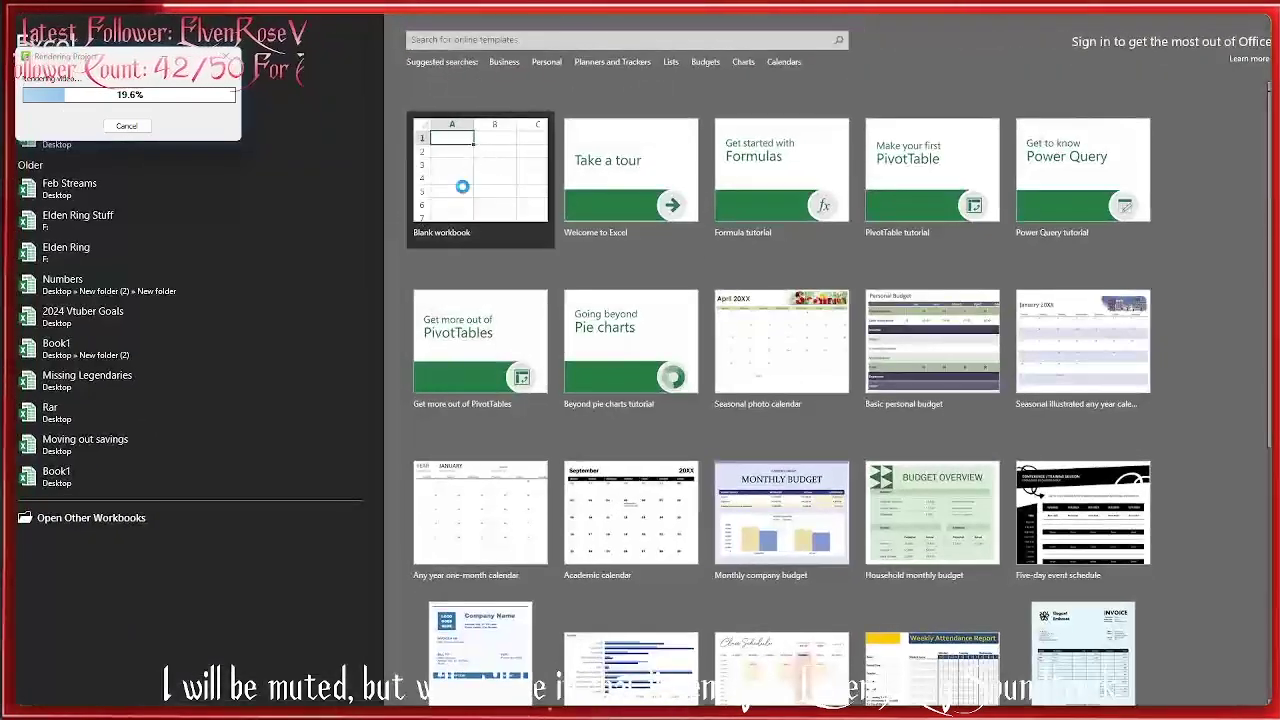
click(463, 187)
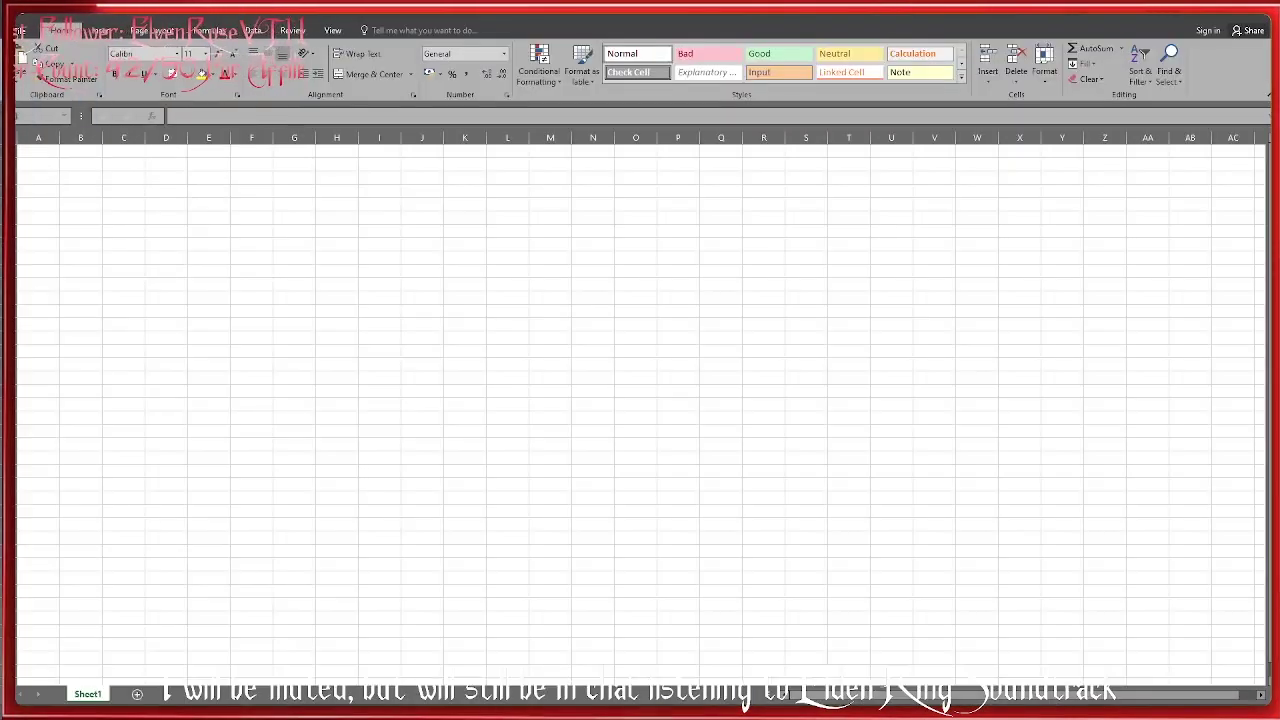
key(ctrl+v)
drag(208, 227, 210, 480)
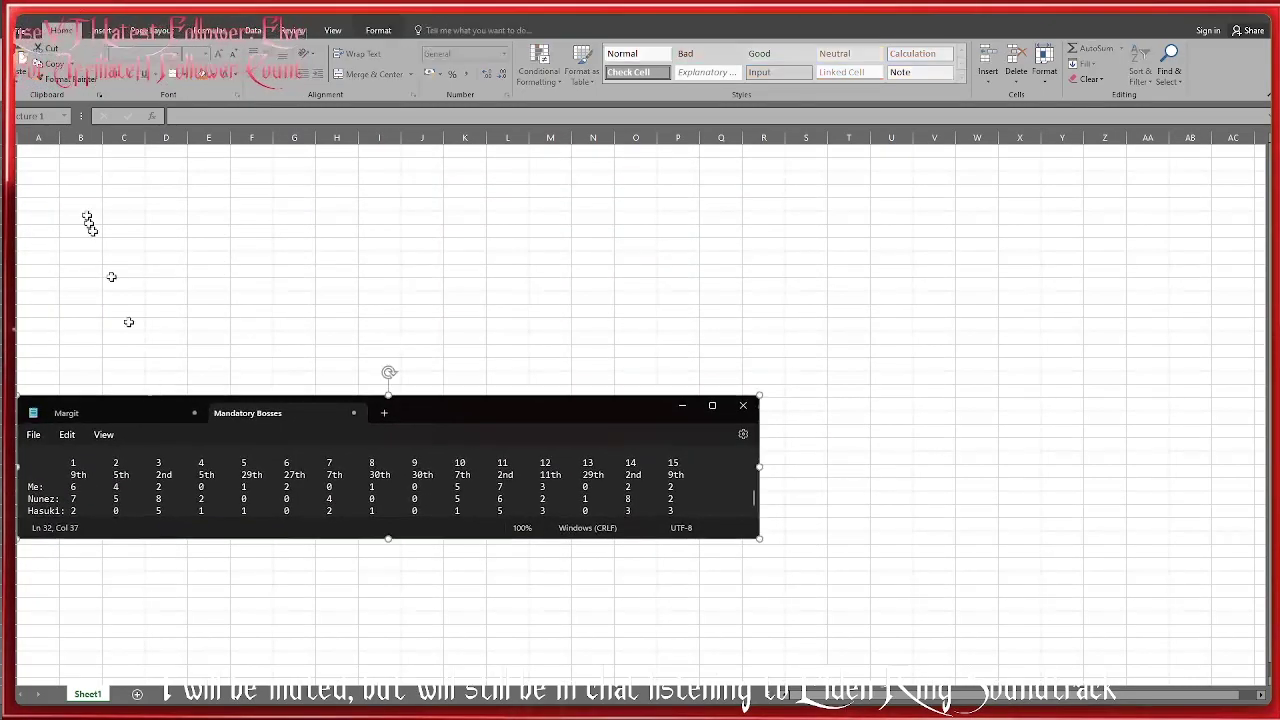
Enter the second listed player's name in A2 and insert a row above it for the first player.
click(43, 163)
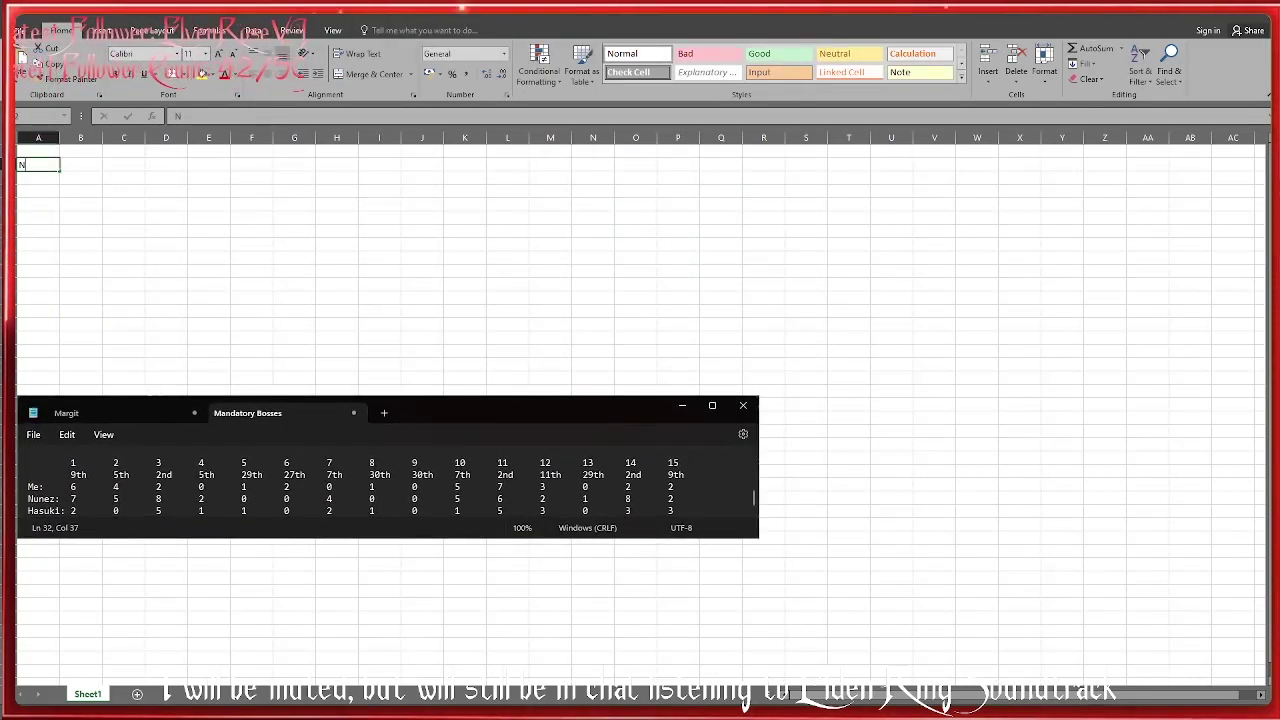
text(Nunez)
key(Return)
text(Ha)
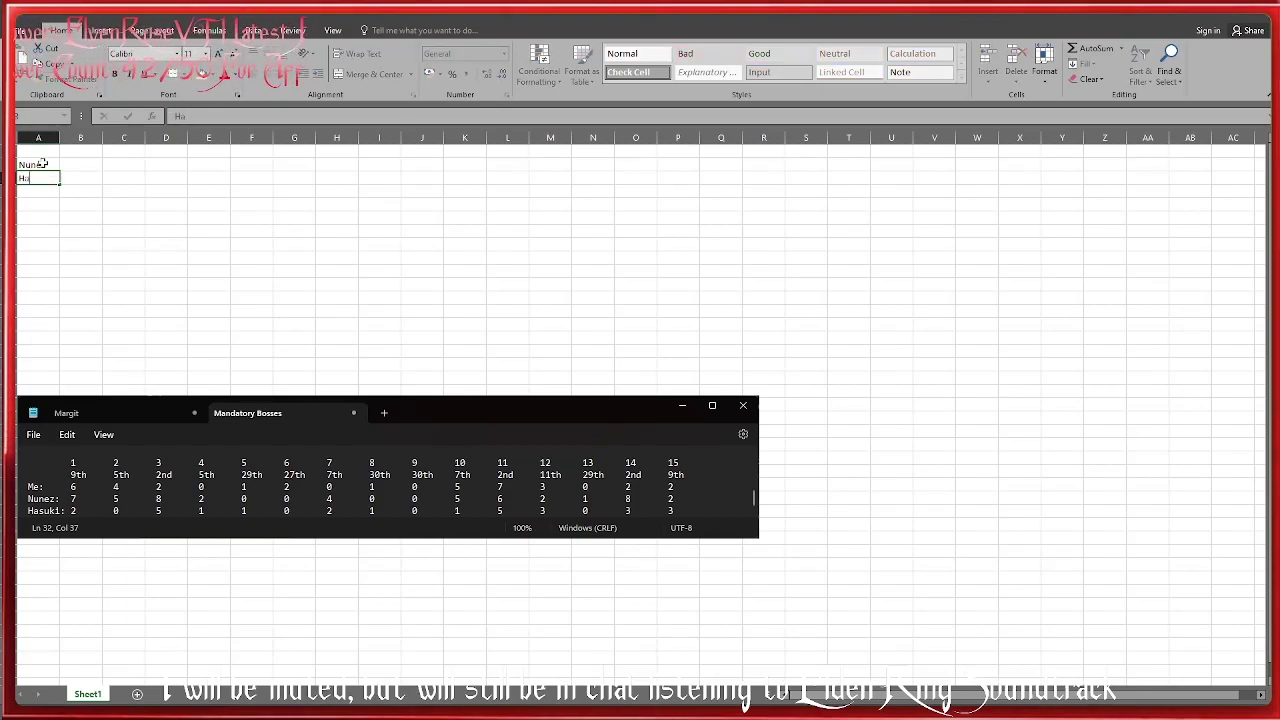
key(BackSpace)
key(BackSpace)
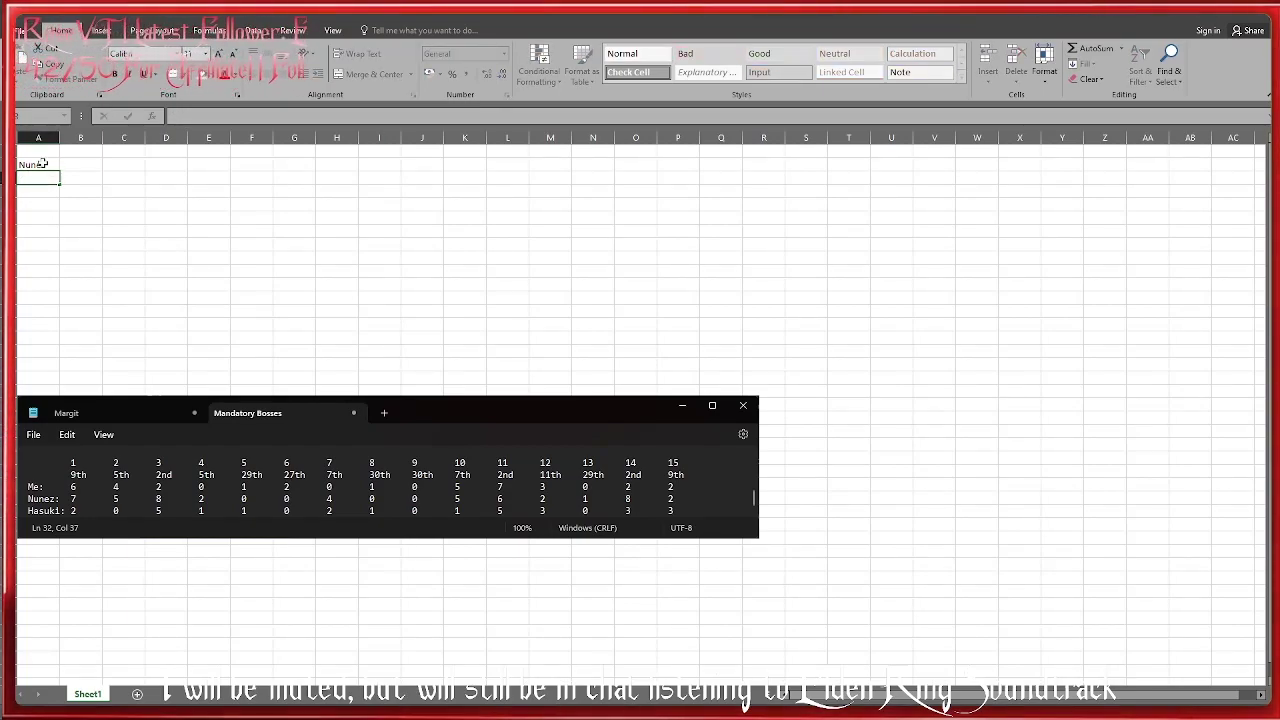
right_click(10, 150)
click(58, 233)
click(40, 164)
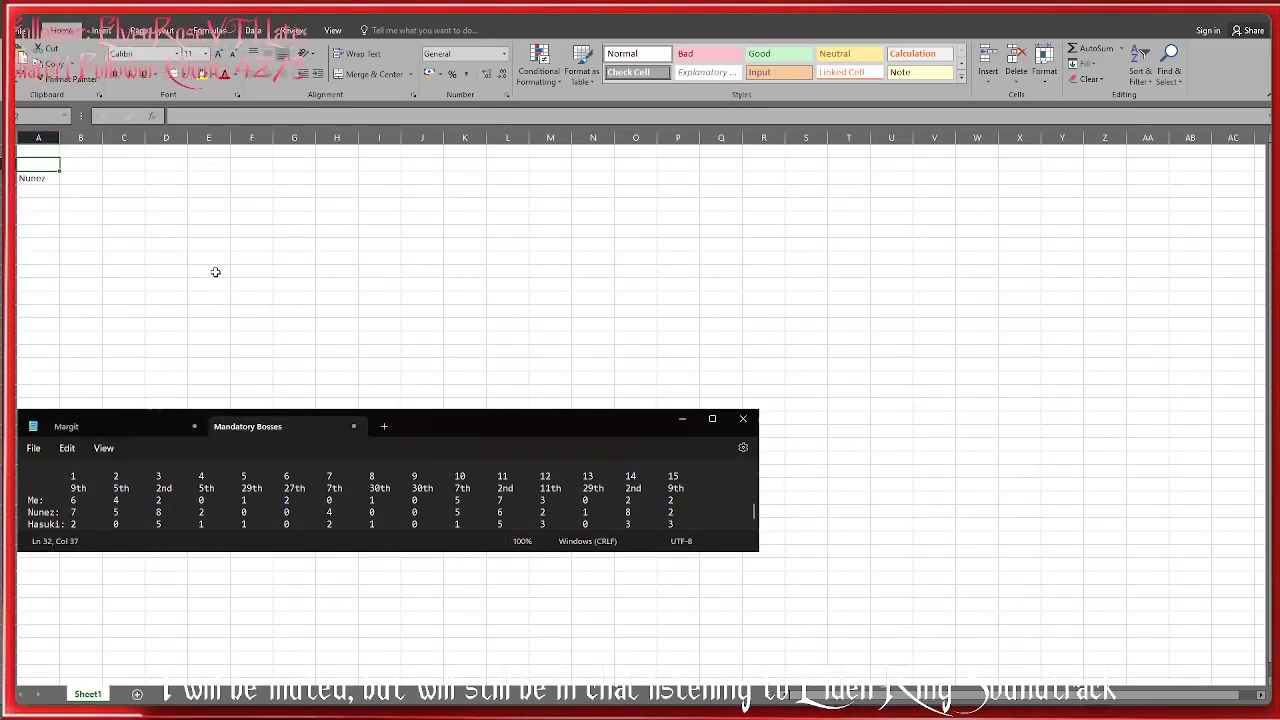
Enter Me in A2 and the third listed player's name in A4 as row labels.
text(Me)
key(Return)
key(Return)
text(Hasuki)
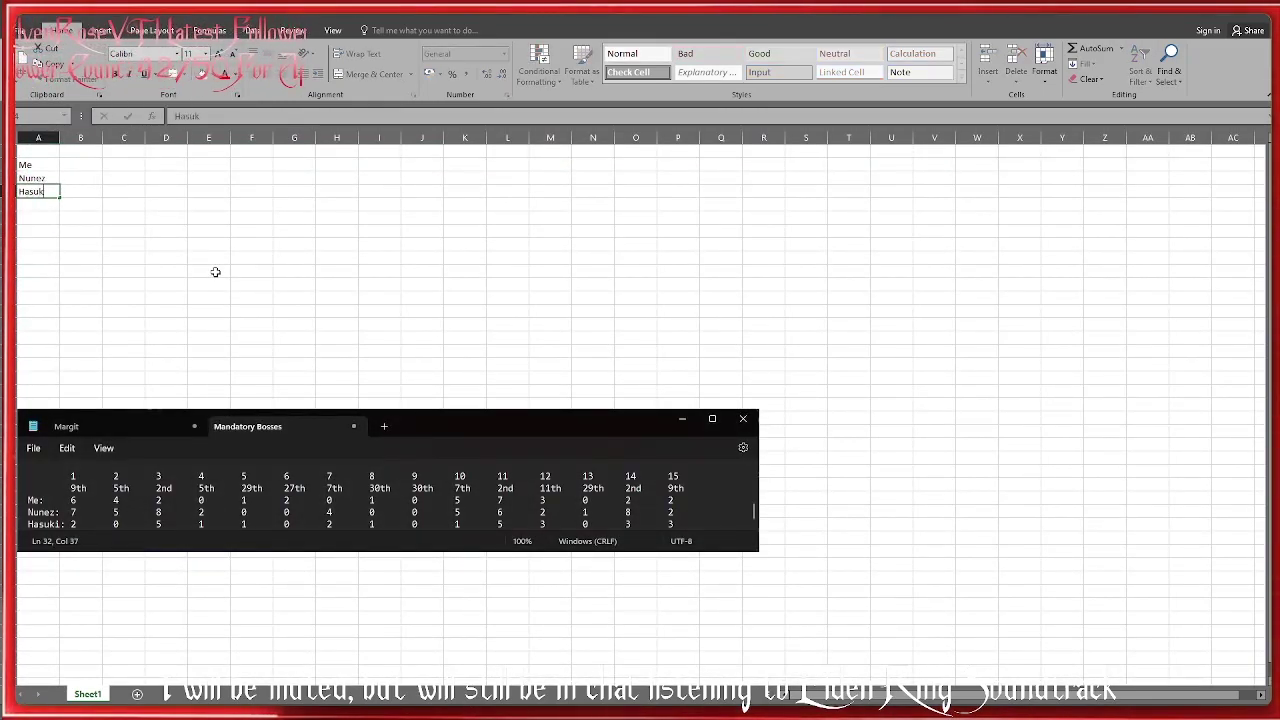
Enter the column numbers 1 to 9 across row 1, from B1 to J1.
key(Tab)
key(Up)
key(Up)
key(Right)
key(Left)
key(Up)
text(1	2	3	4)
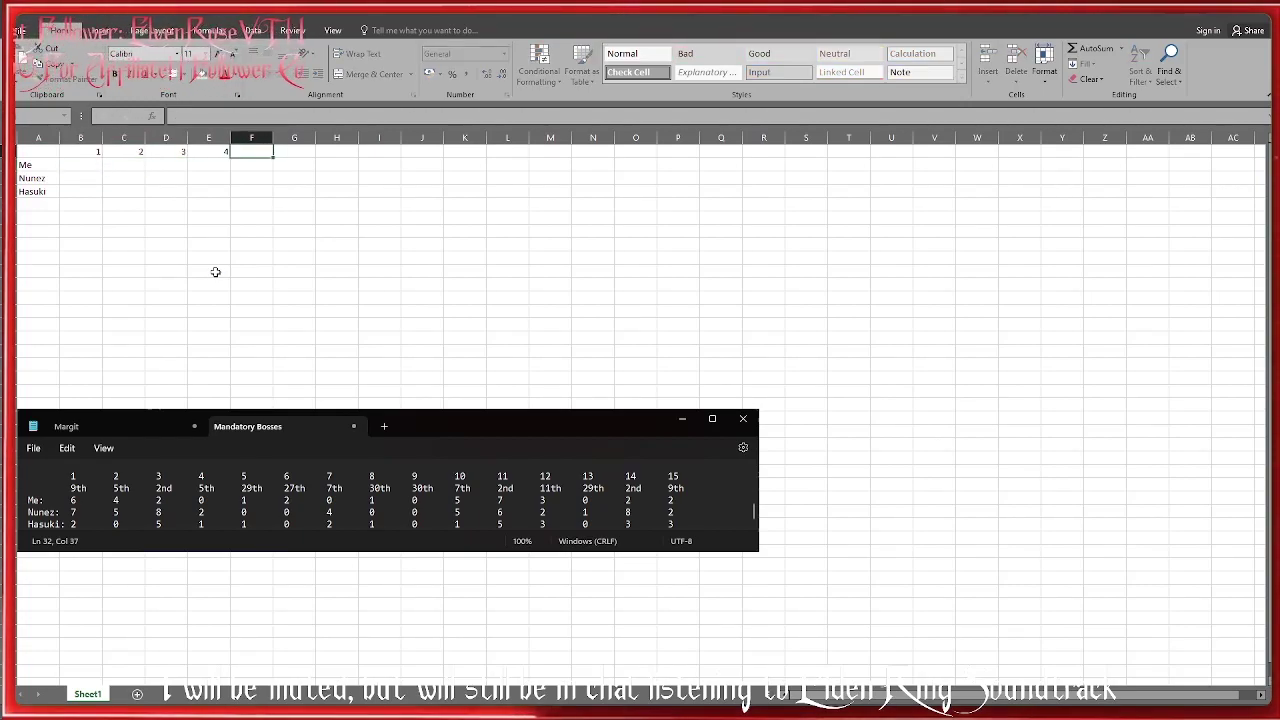
text(	5	6	7	8	9	0	)
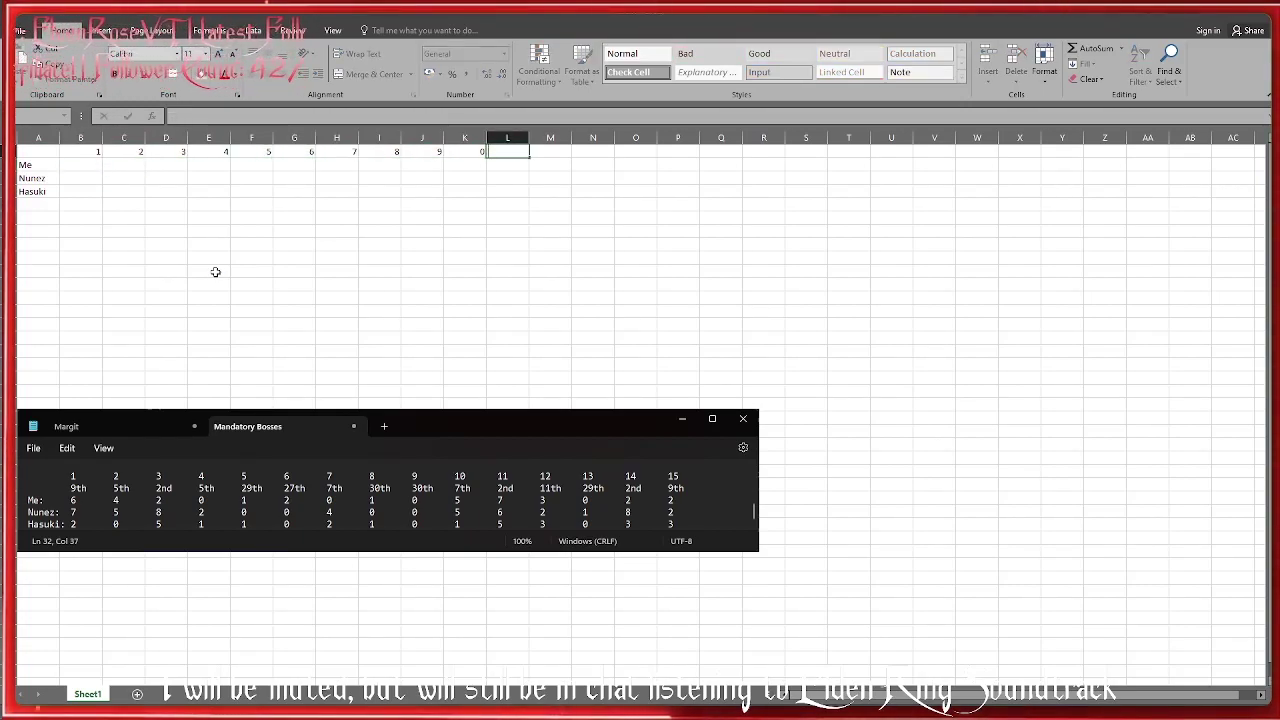
Correct the number in K1 to 10 and enter 11 to 15 in L1 to P1.
text(-1)
key(Left)
text(10	11	12)
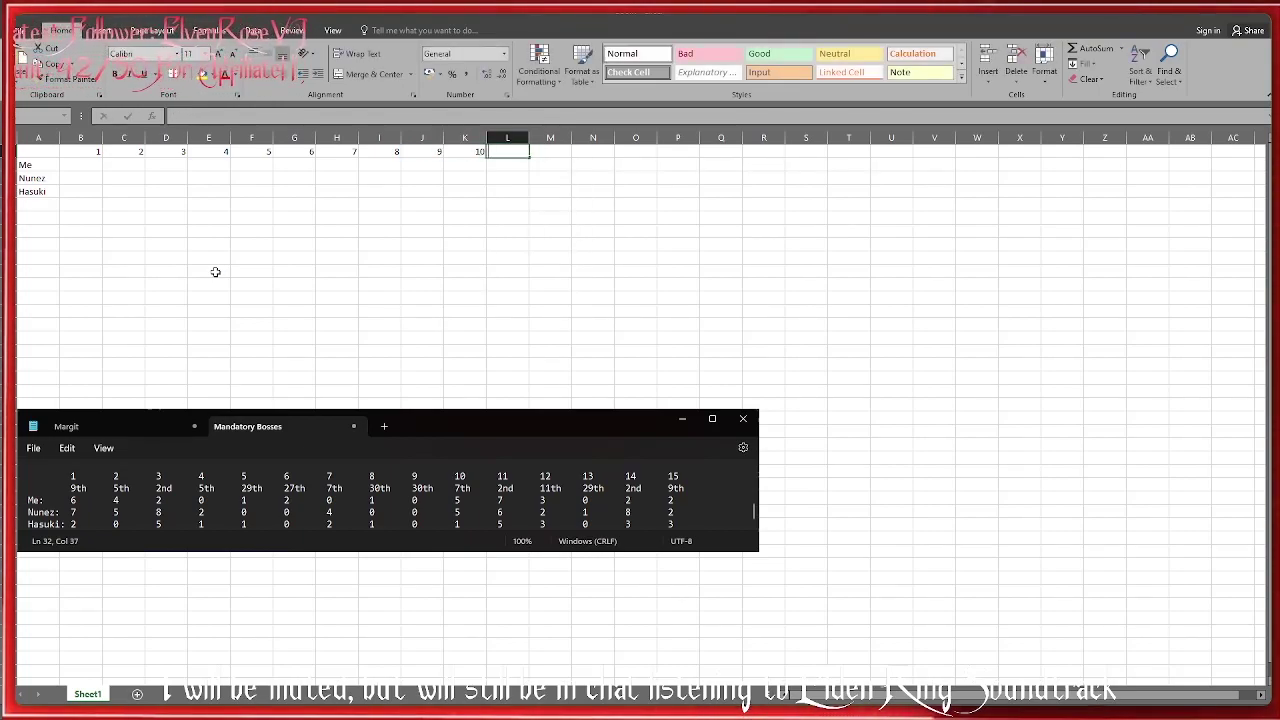
text(	13	)
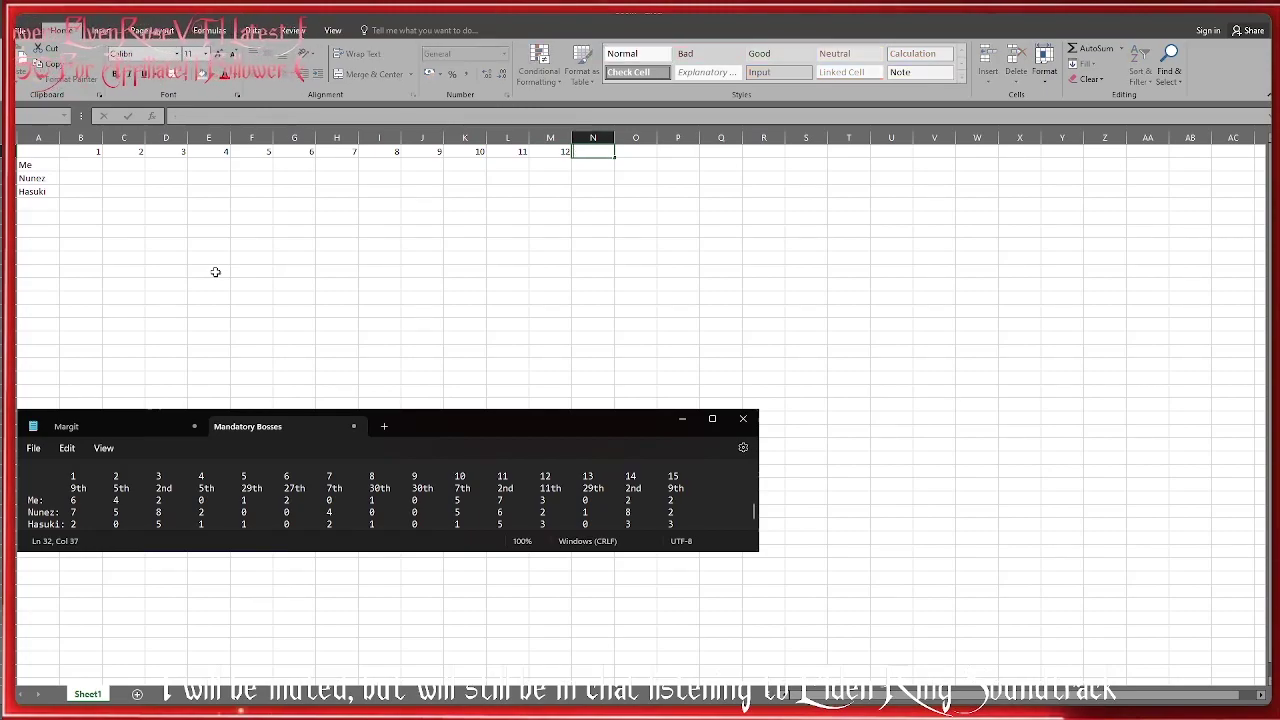
text(1)
text(4	15)
key(Return)
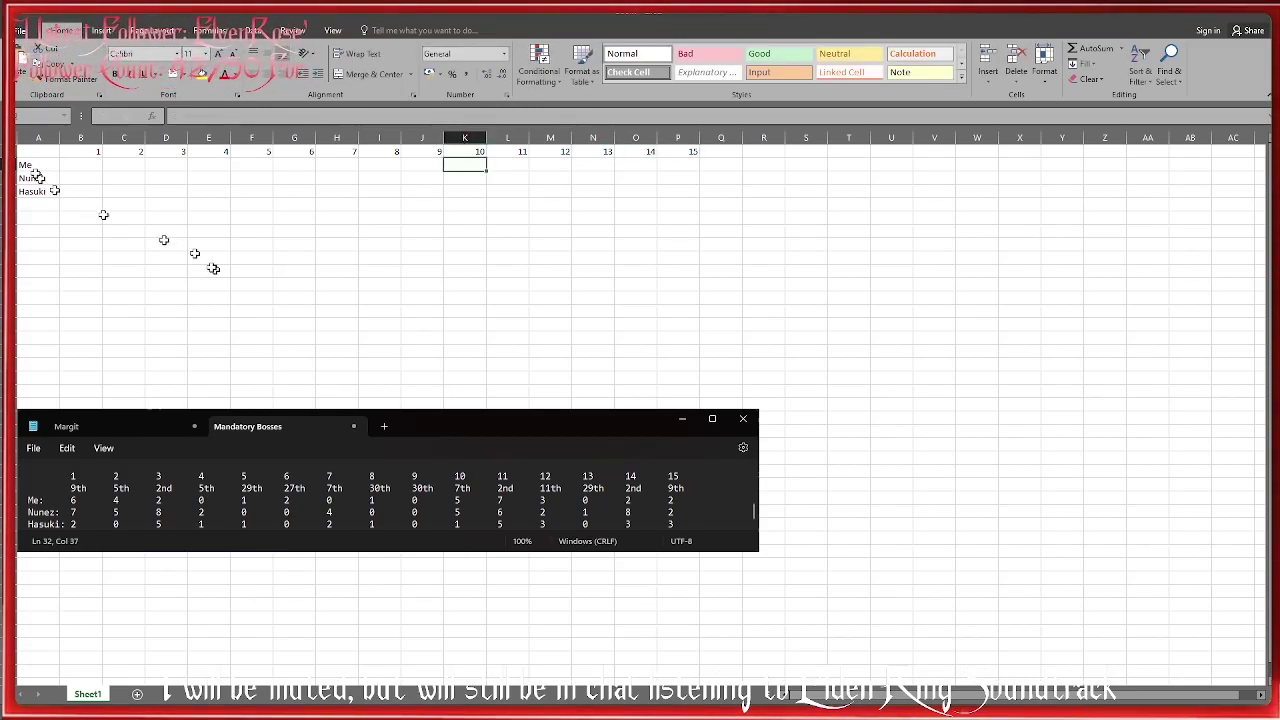
Center the column numbers in B1 to P1 horizontally.
drag(72, 155, 692, 155)
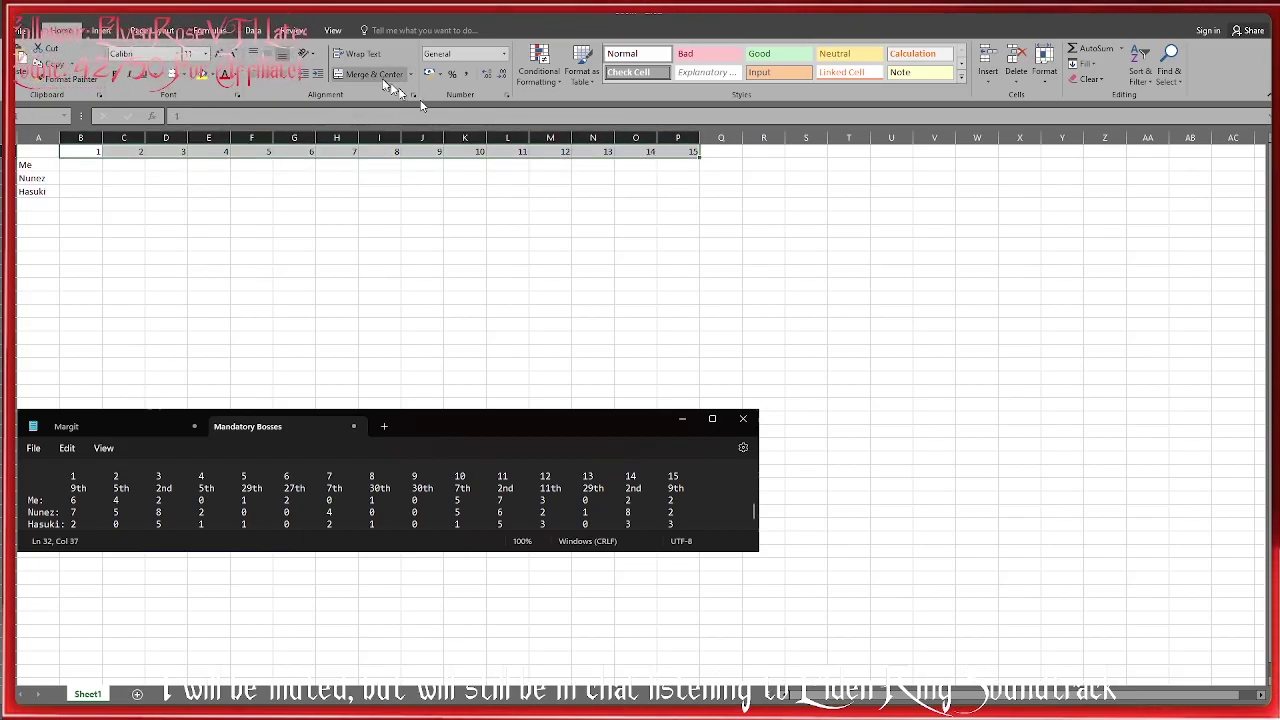
click(268, 82)
click(294, 272)
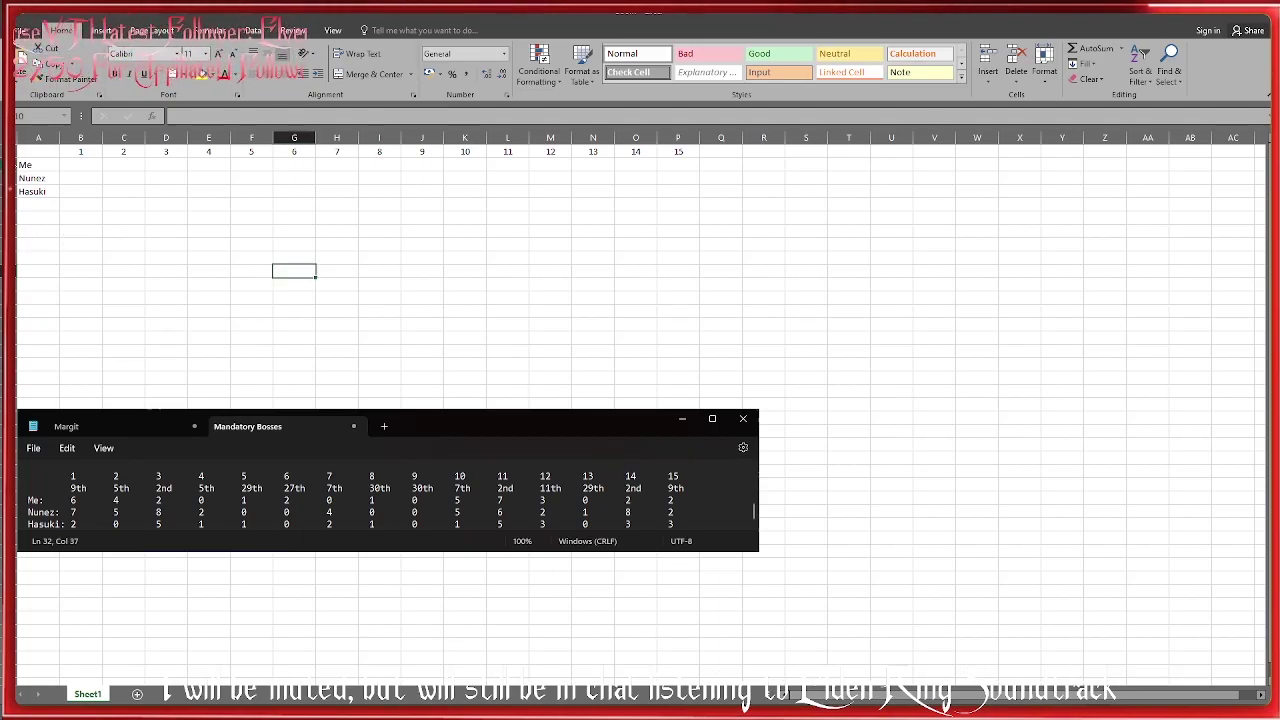
Insert a blank row above the Me row.
click(12, 165)
right_click(14, 166)
click(44, 259)
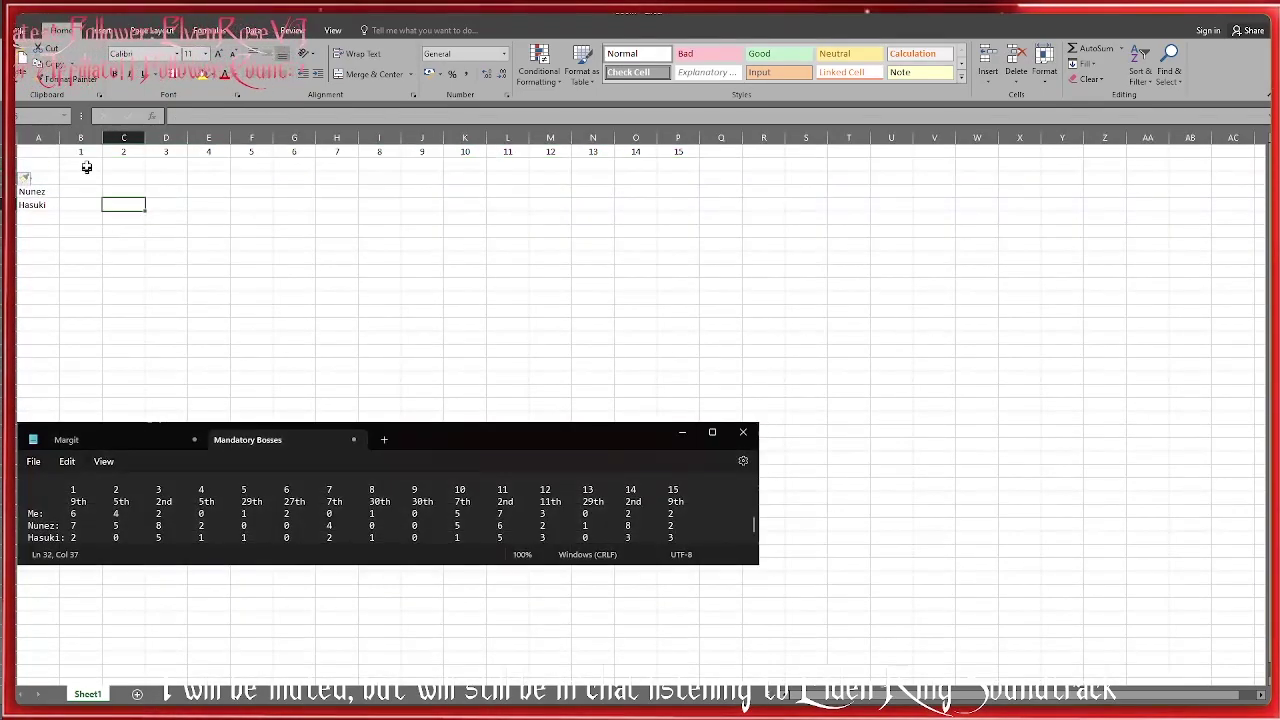
Enter the days 9th, 5th, 2nd, 5th and 29th in B2 to F2, under column numbers 1 to 5.
click(86, 166)
text(9th)
key(Tab)
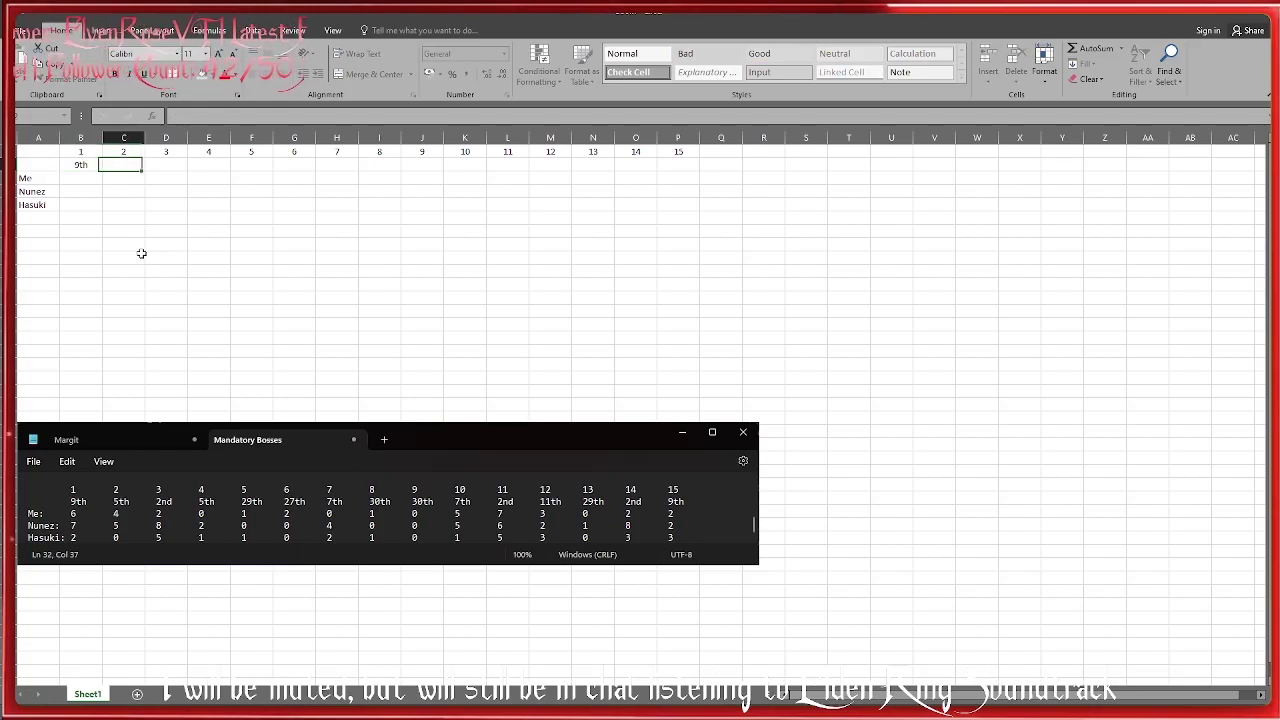
text(5th)
key(Tab)
text(2nd)
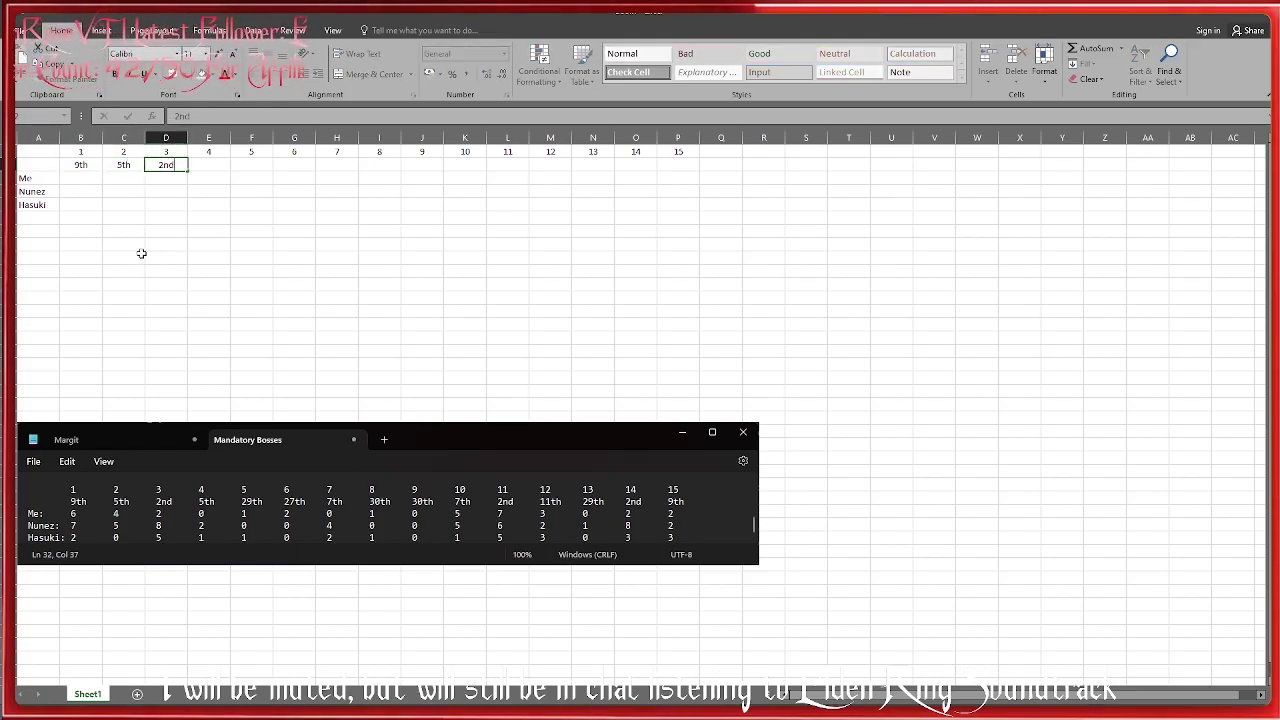
key(Tab)
text(5th)
key(Tab)
text(29th)
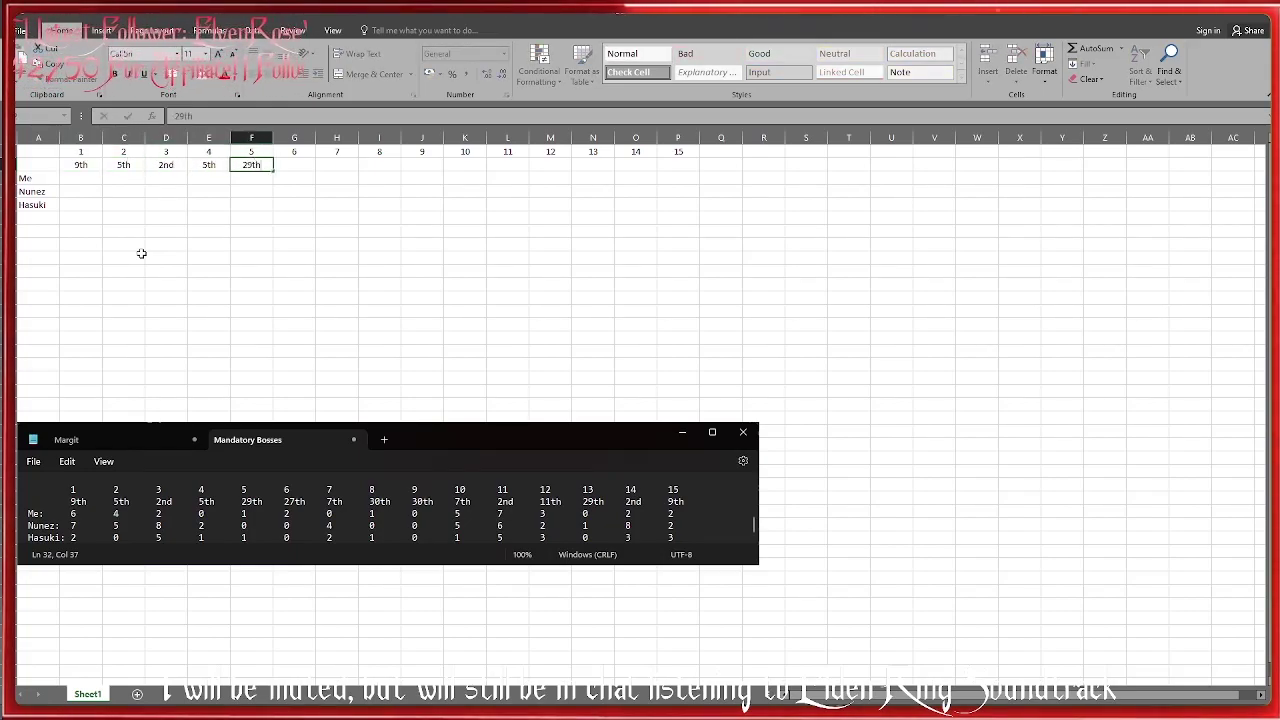
Enter the days 27th, 7th, 30th and 30th in G2 to J2, under column numbers 6 to 9.
key(Tab)
text(28)
key(BackSpace)
text(7)
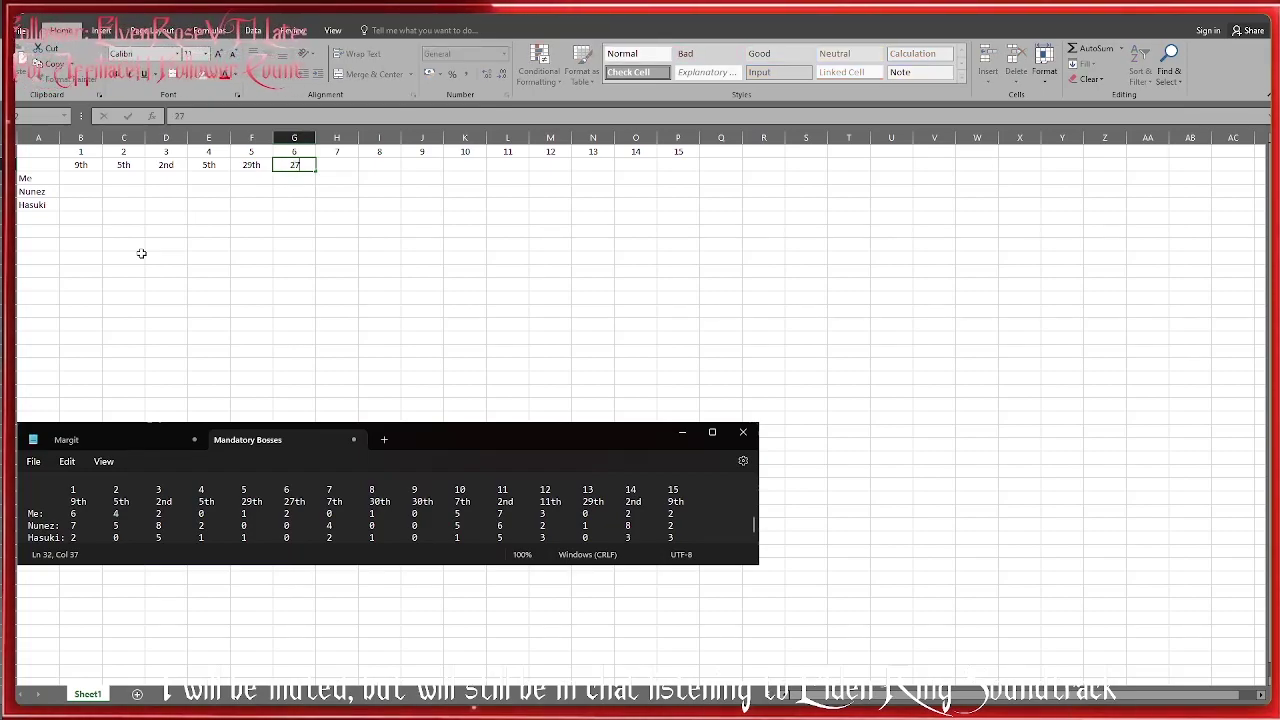
text(th)
key(Tab)
text(7th)
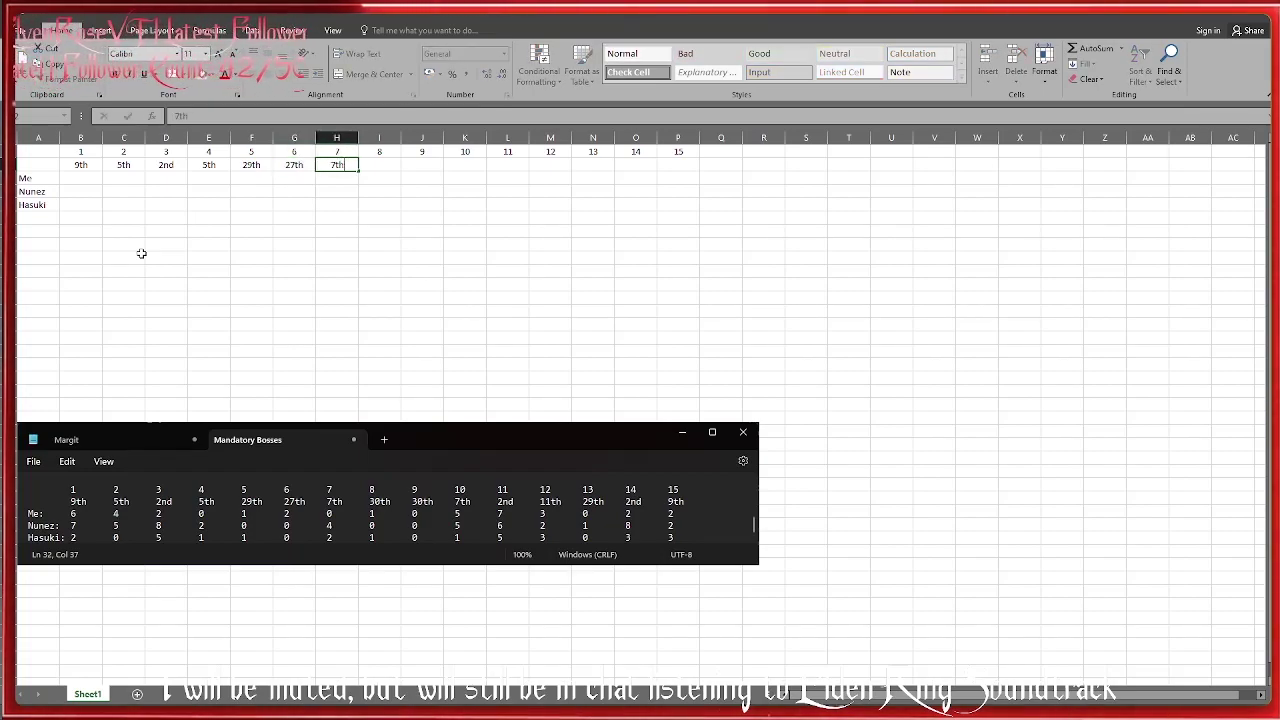
key(Tab)
text(30th)
key(Tab)
text(30t)
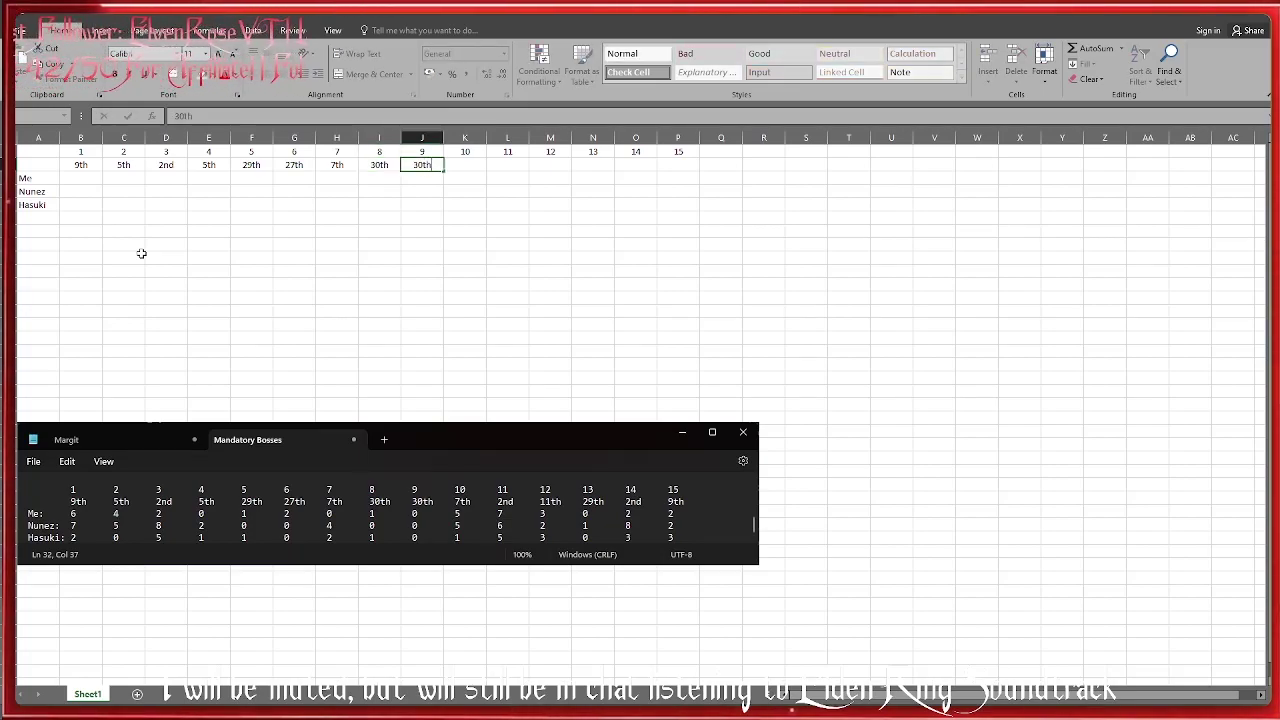
Complete the day row in K2 to P2 with 7th, 2nd, 11th, 29th, 2nd and 9th.
key(Tab)
text(7th)
key(Tab)
text(2nd)
key(Tab)
text(11th)
key(Tab)
text(29th)
key(Tab)
text(2nd)
key(Tab)
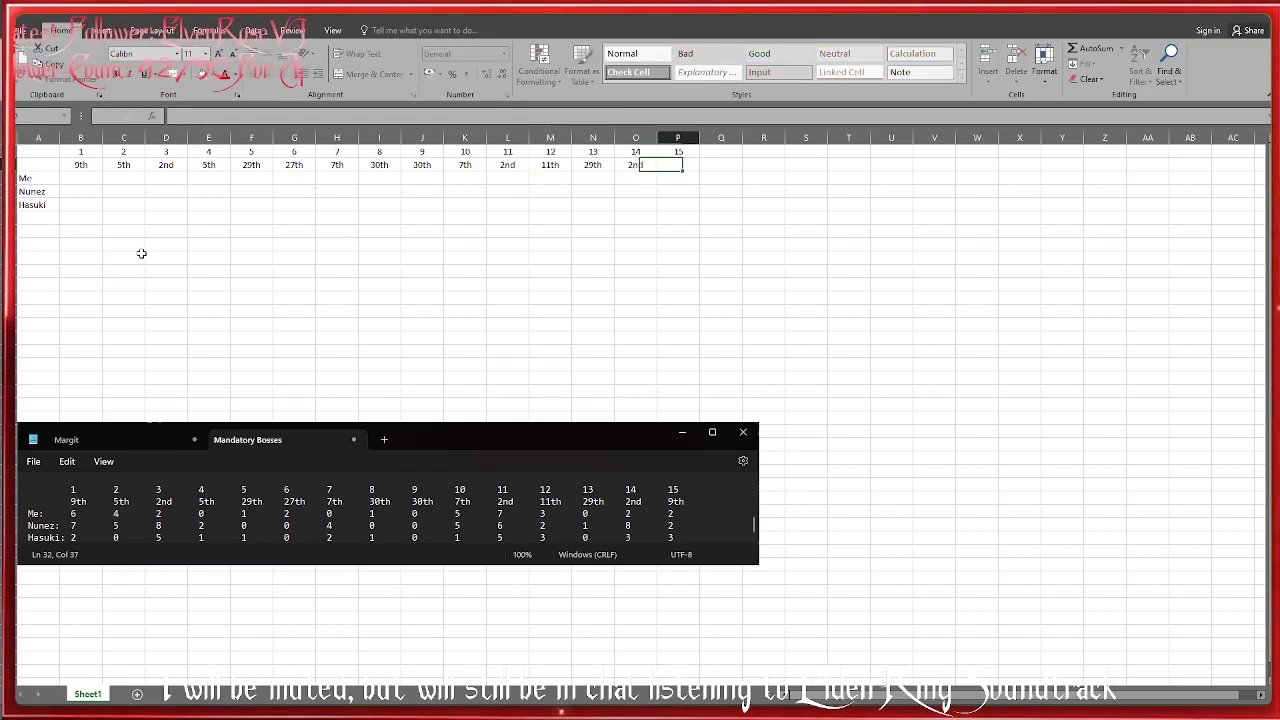
text(15t)
key(BackSpace)
key(BackSpace)
key(BackSpace)
text(9th)
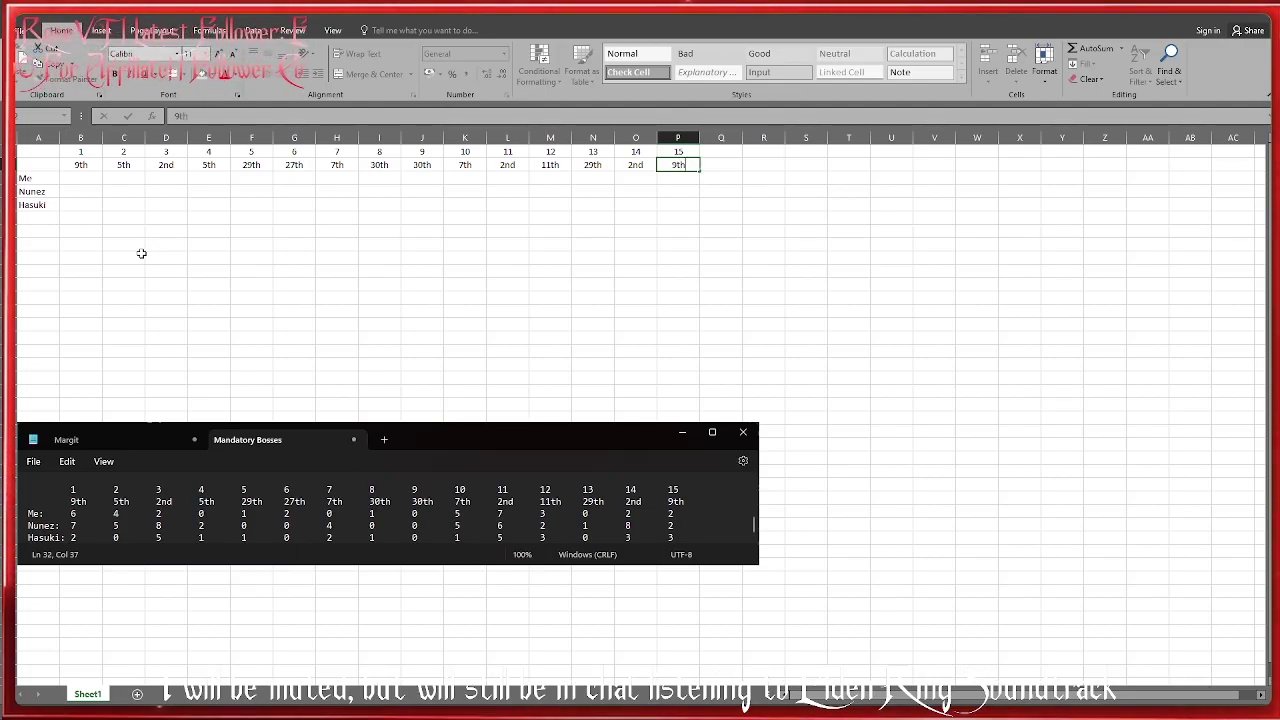
key(Left)
Fill the Me row from B3 to P3 with 6, 4, 2, 0, 1, 2, 0, 1, 0, 5, 7, 3, 0, 2, 2.
key(Left)
key(Left)
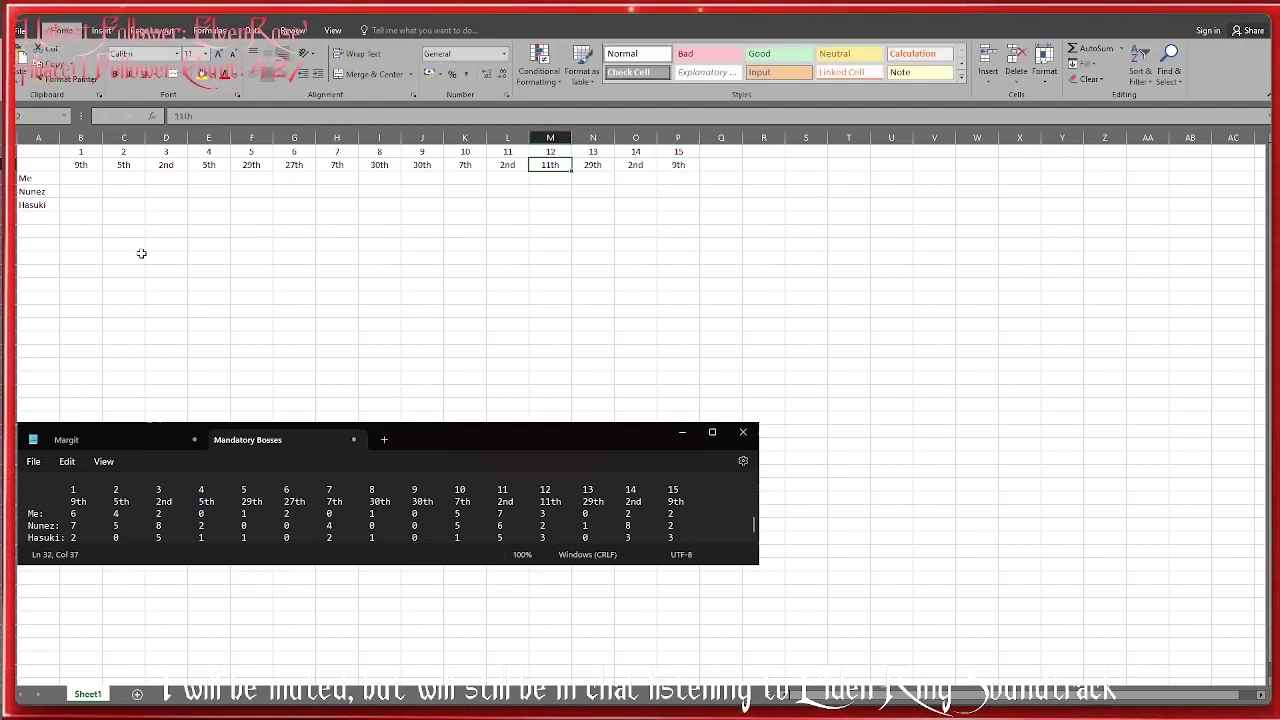
key(Left)
key(Left)
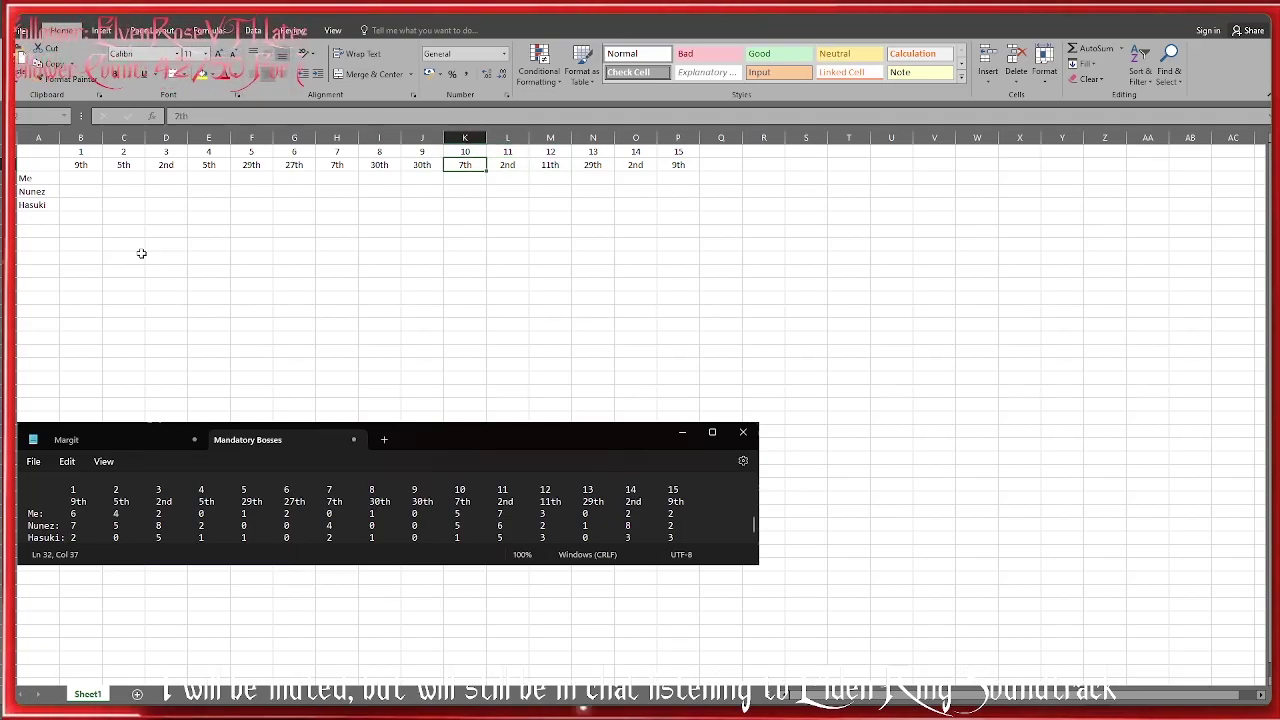
key(Left)
key(Left)
key(Left)
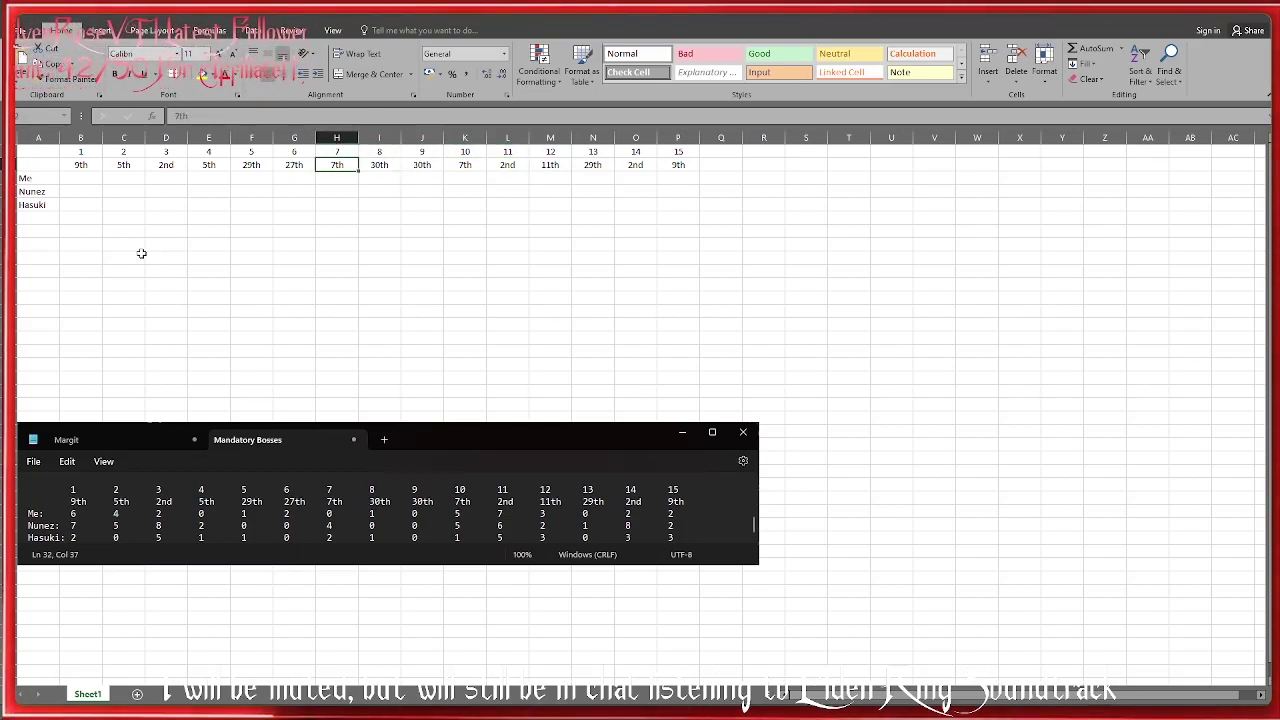
key(Left)
key(Left)
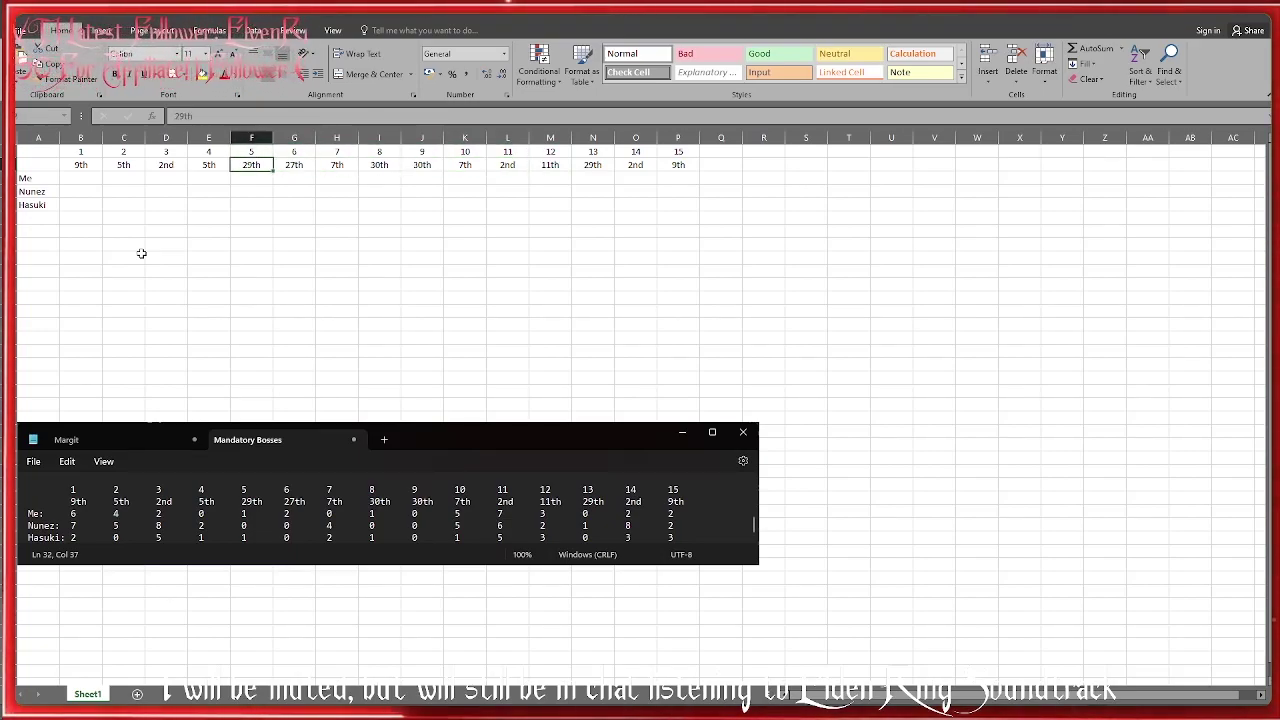
key(Left)
key(Left)
key(Left)
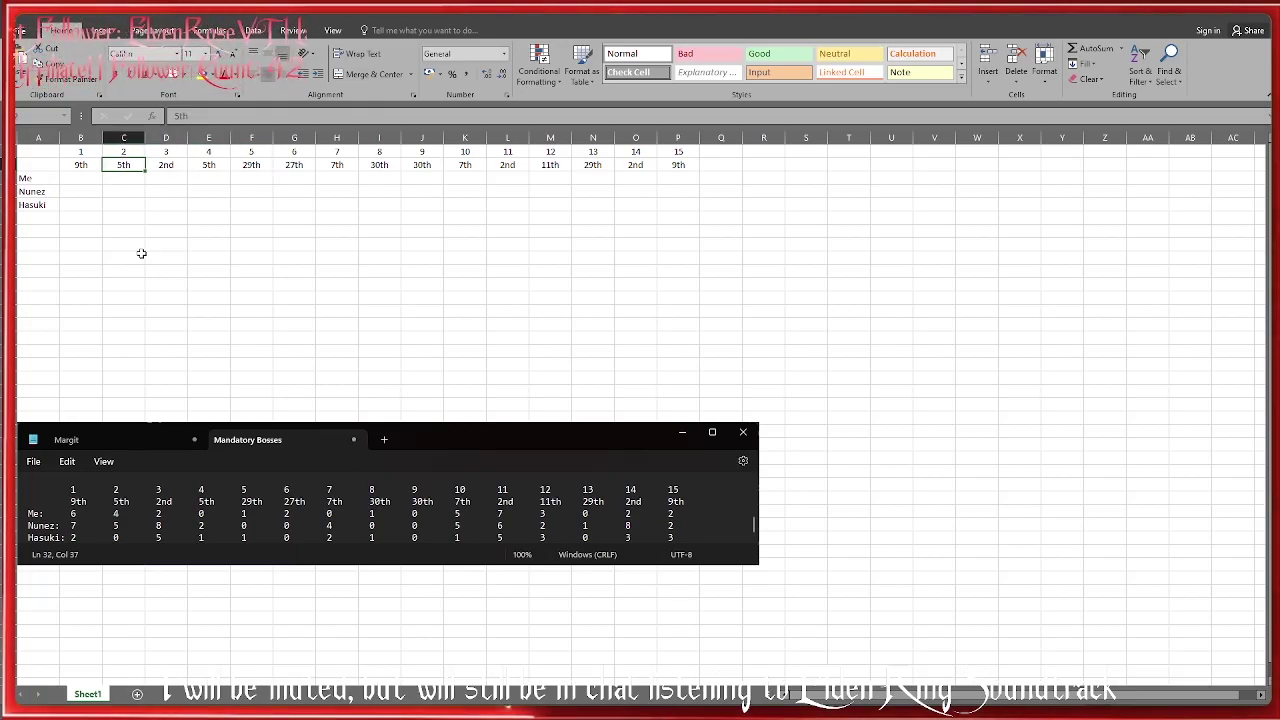
key(Left)
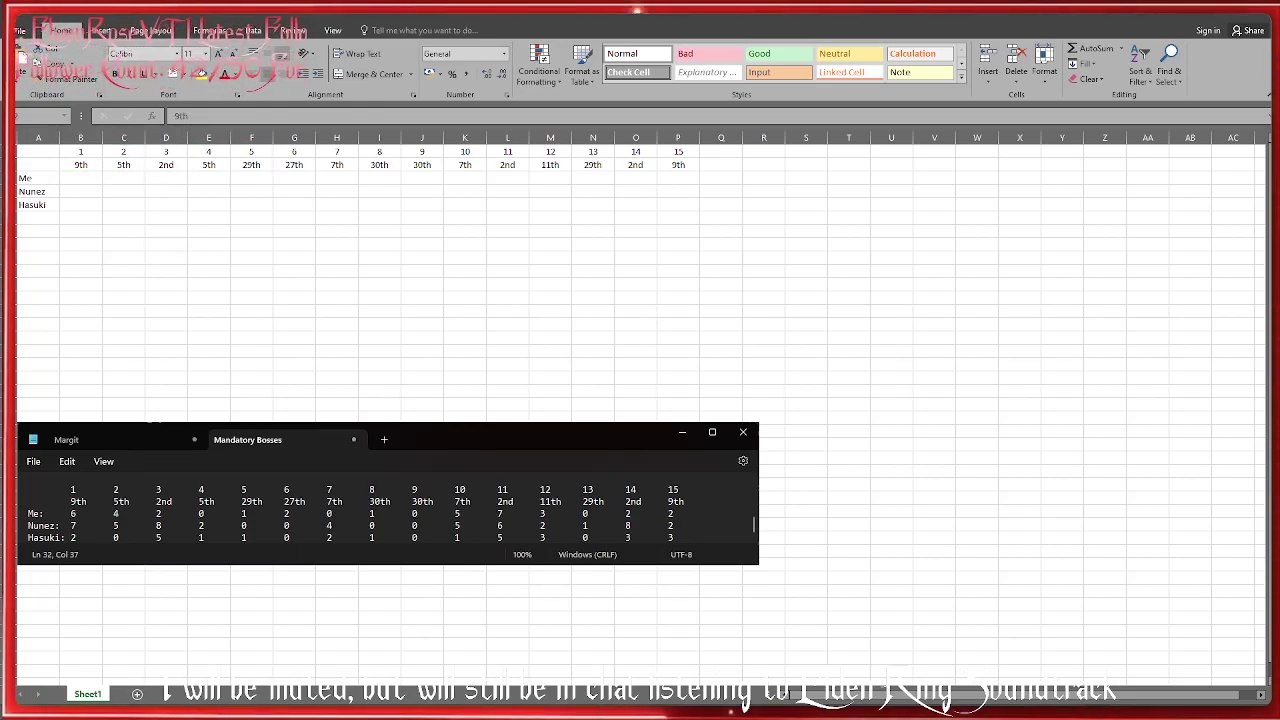
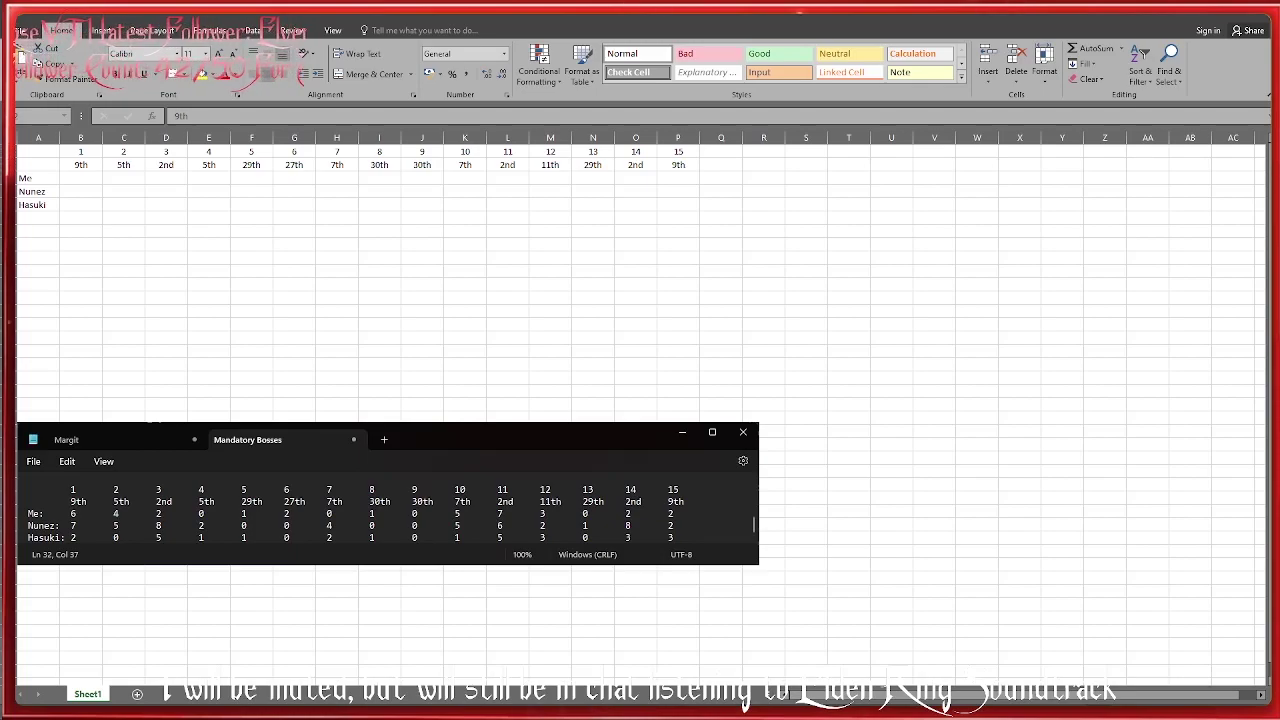
click(80, 178)
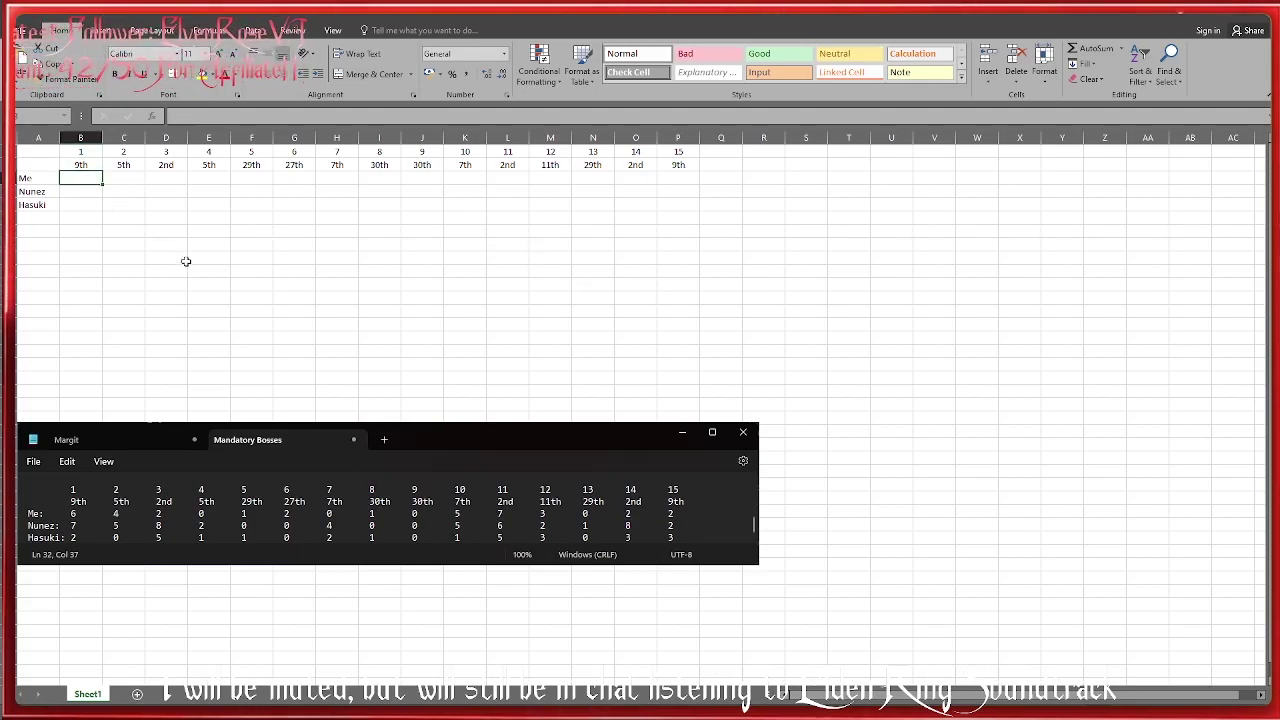
text(6	4	2	0	1	2	0)
key(Tab)
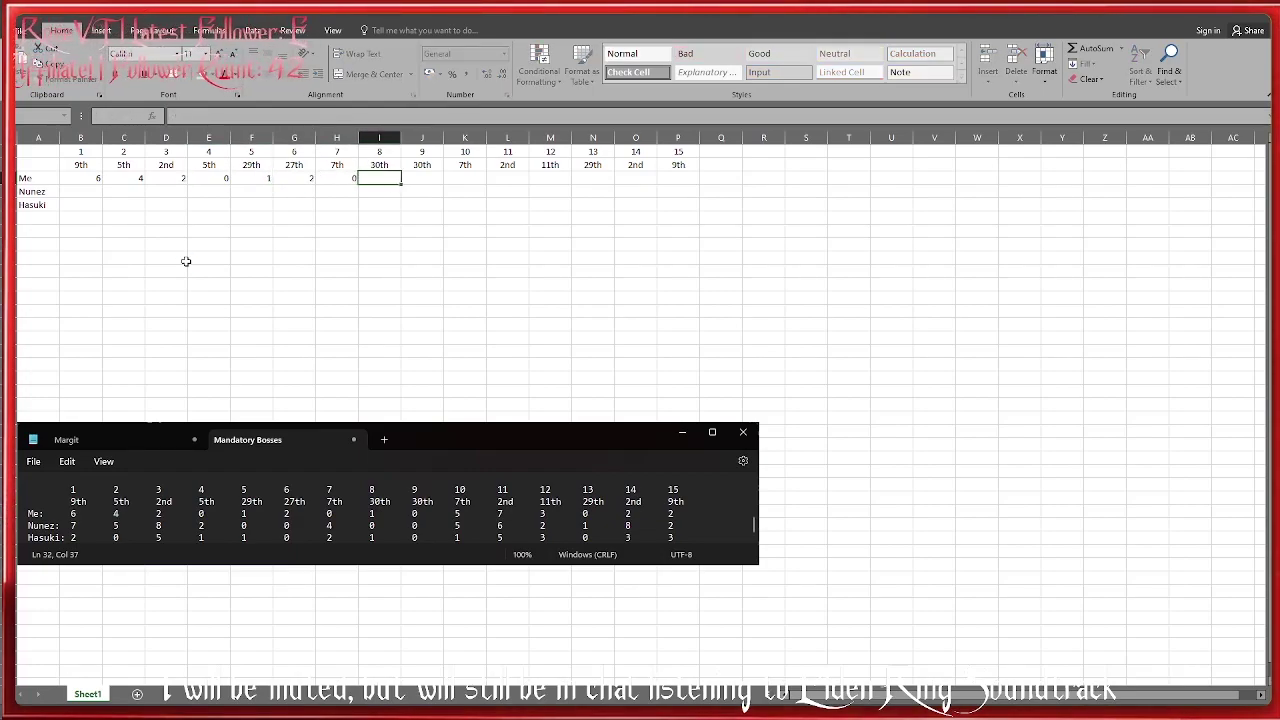
text(1)
key(Tab)
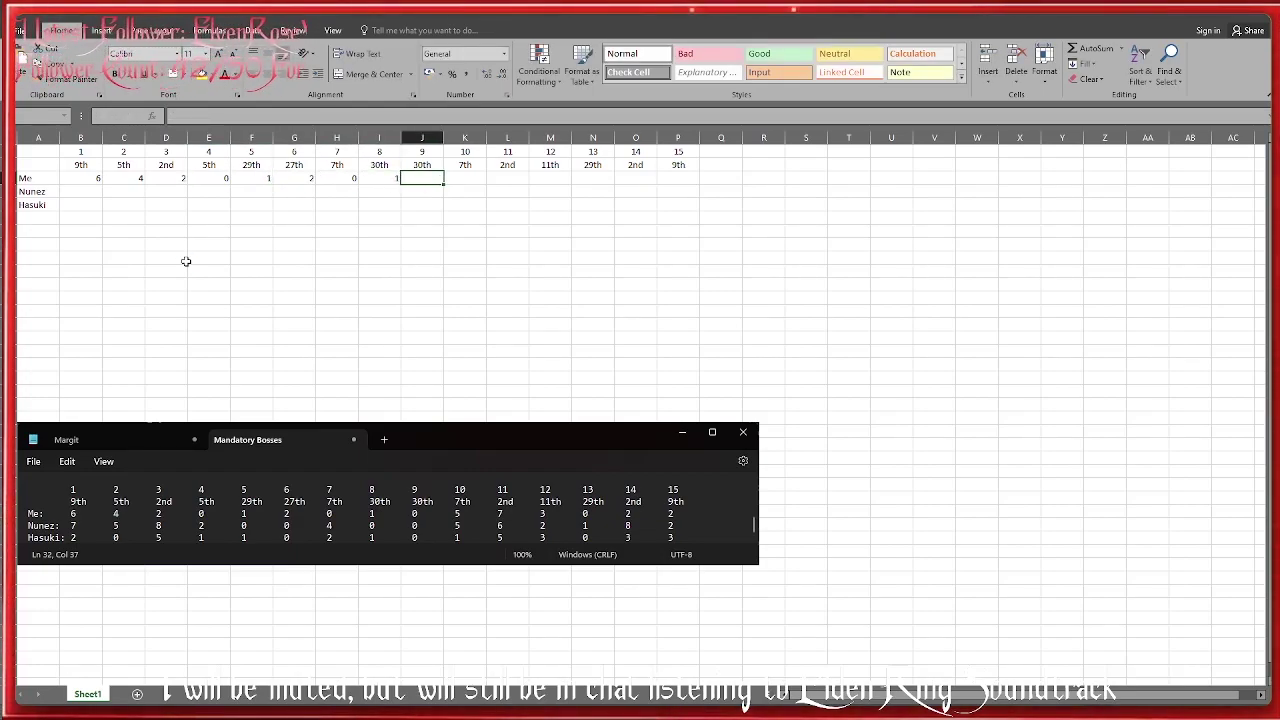
text(0	5	7	3	0	2)
key(Tab)
text(2)
key(Return)
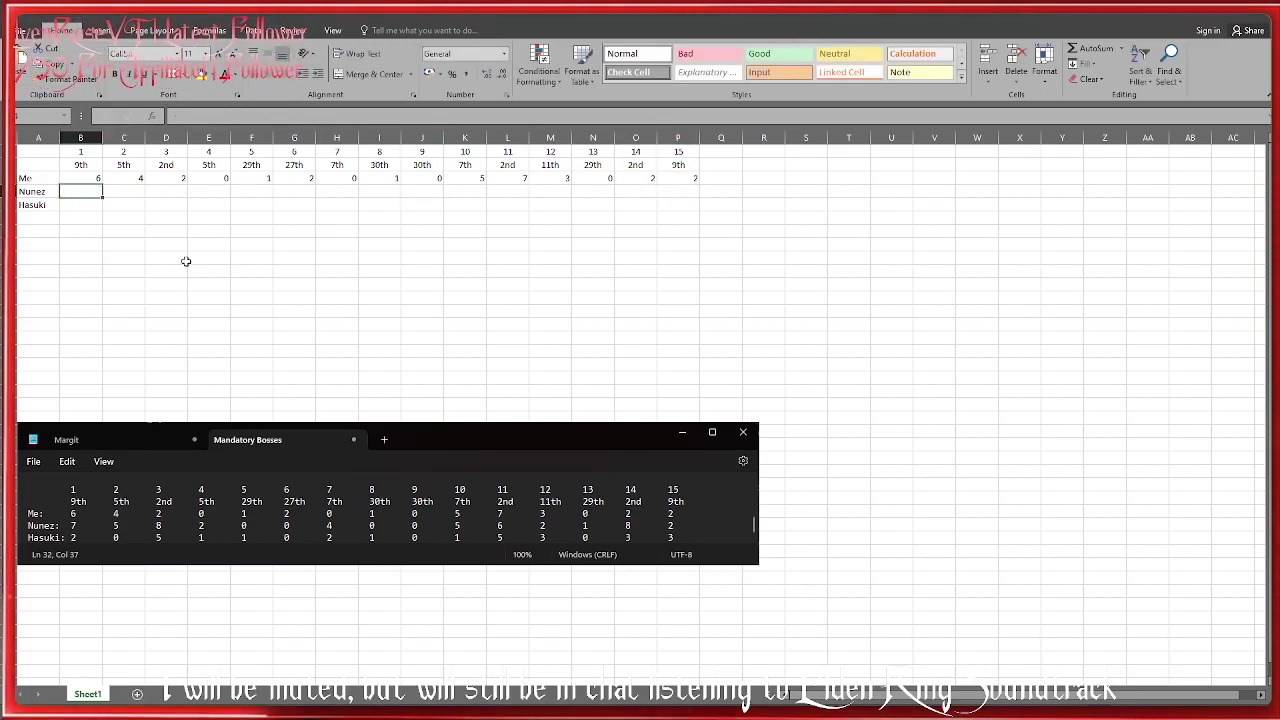
Fill the second player's row, B4 to P4, with 7, 5, 8, 2, 0, 0, 4, 0, 0, 5, 6, 2, 1, 8, 2.
text(7)
key(Tab)
text(5)
key(Tab)
text(8	2	0	0		1)
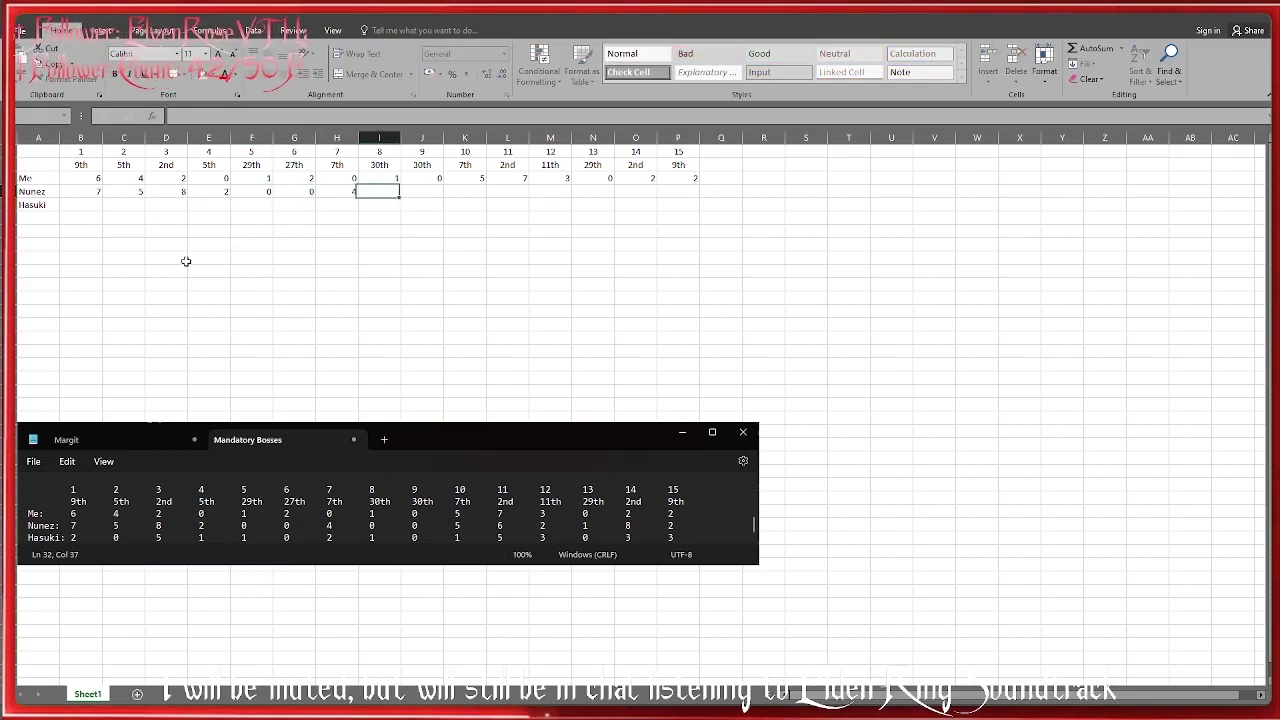
key(BackSpace)
key(shift+Tab)
text(4	0	0	5	6	2)
key(Tab)
text(1)
key(Tab)
text(8)
key(Tab)
text(2)
key(Return)
Enter the third player's first five scores, 2, 0, 5, 1 and 1, in B5 to F5.
key(Left)
key(Left)
key(Left)
key(Left)
key(Left)
key(Left)
key(Left)
key(Left)
key(Left)
key(Left)
key(Left)
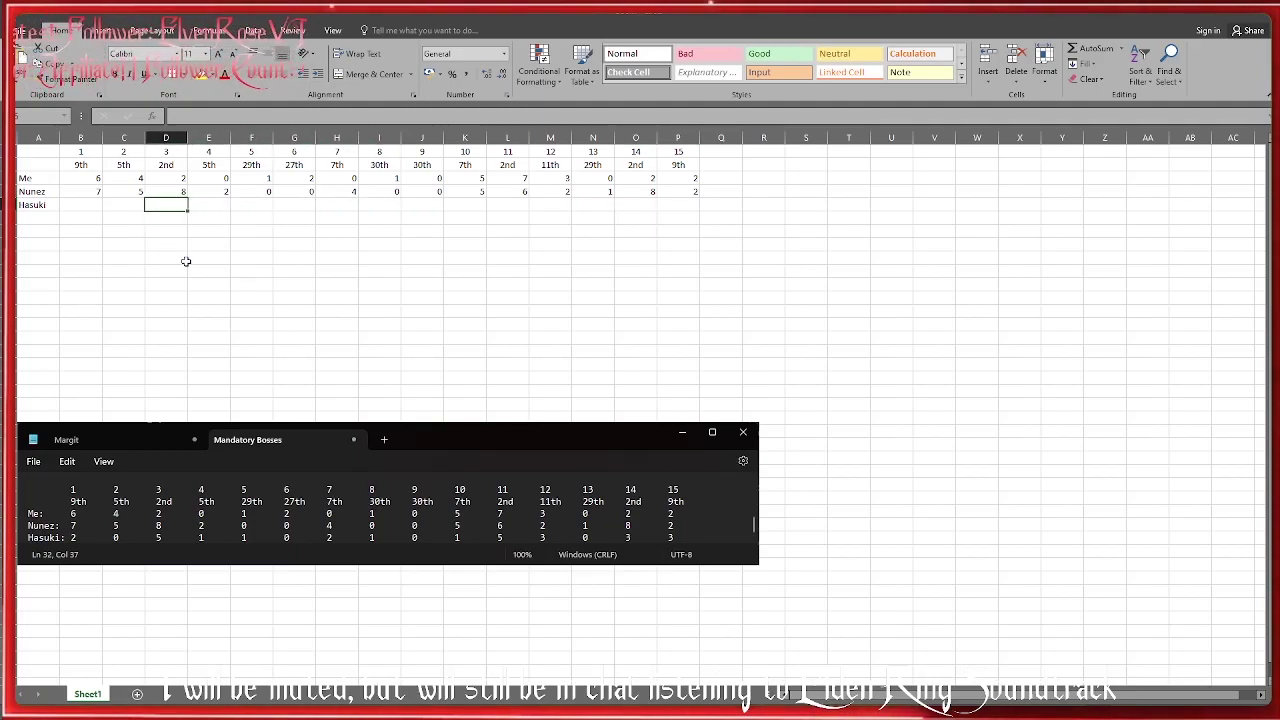
key(Left)
key(Left)
key(Left)
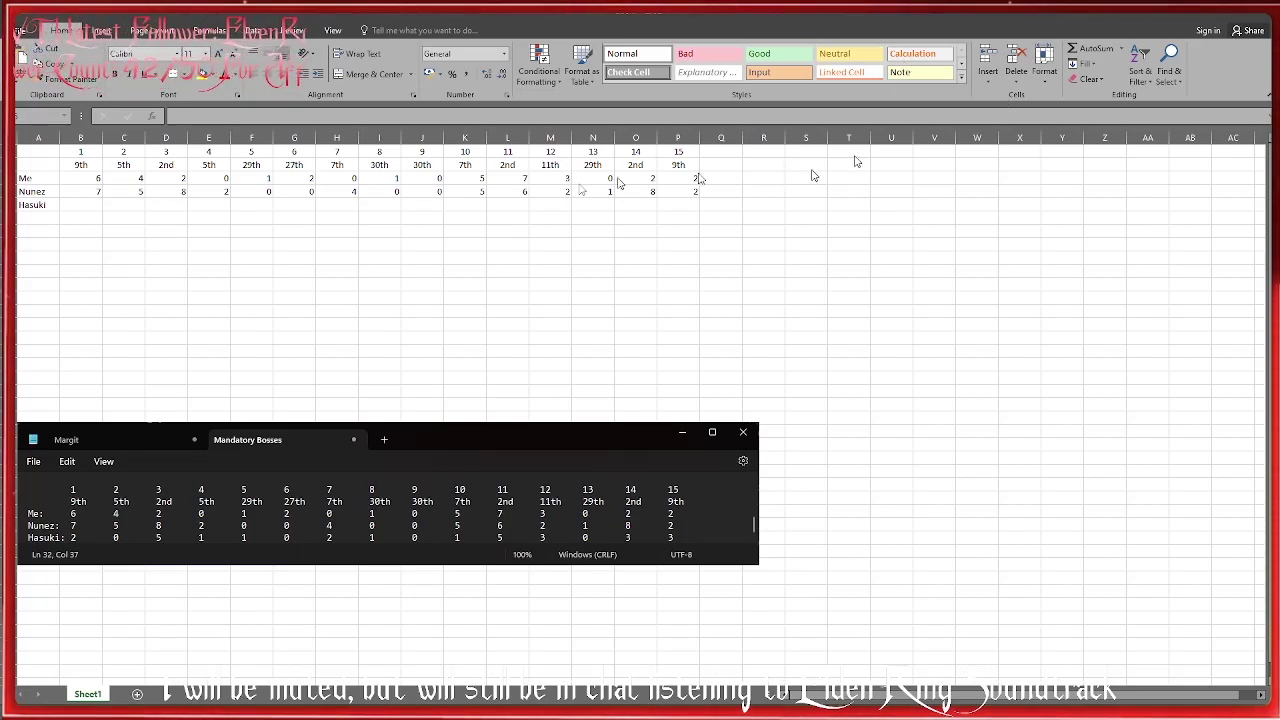
click(255, 238)
text(2)
key(Tab)
text(0)
key(Tab)
text(5)
key(Tab)
text(1)
key(Tab)
text(1)
key(Tab)
Complete the third player's row in G5 to P5 with 0, 2, 1, 0, 1, 5, 3, 0, 3, 3.
text(0)
key(Tab)
text(2)
key(Tab)
text(1)
key(Tab)
text(0)
key(Tab)
text(2	)
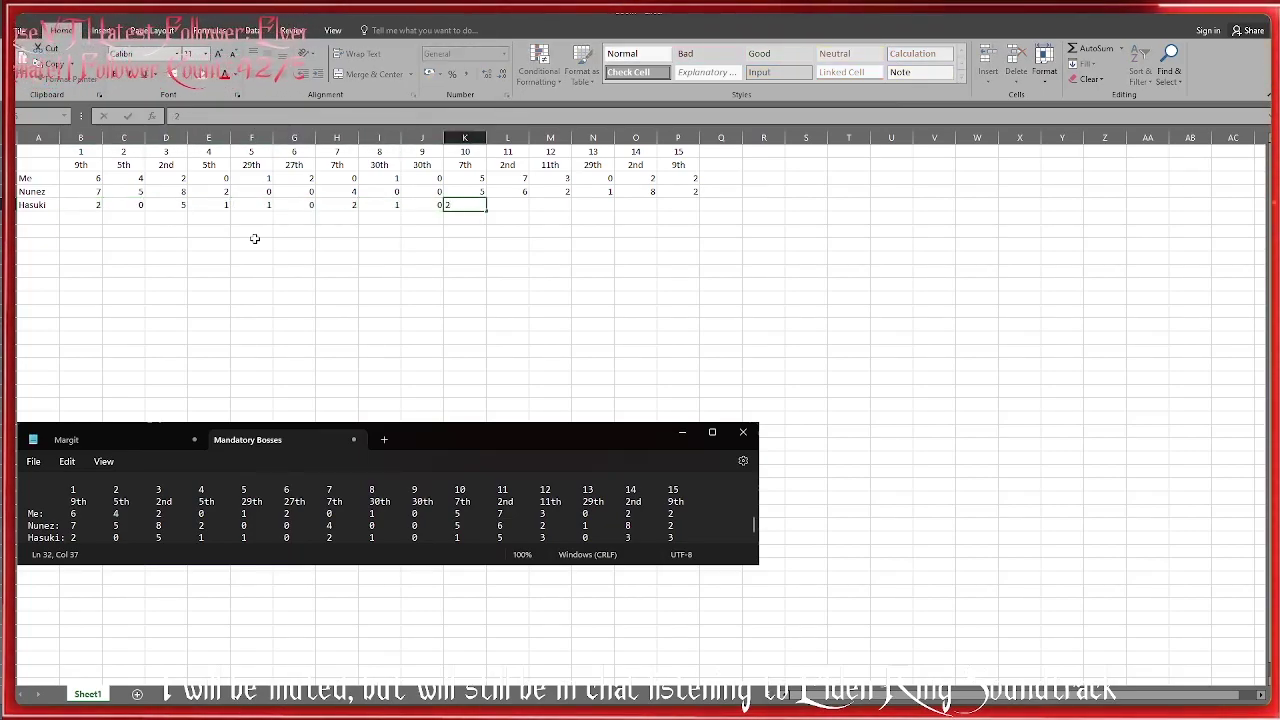
text(1	0	1	5	3	0	3	)
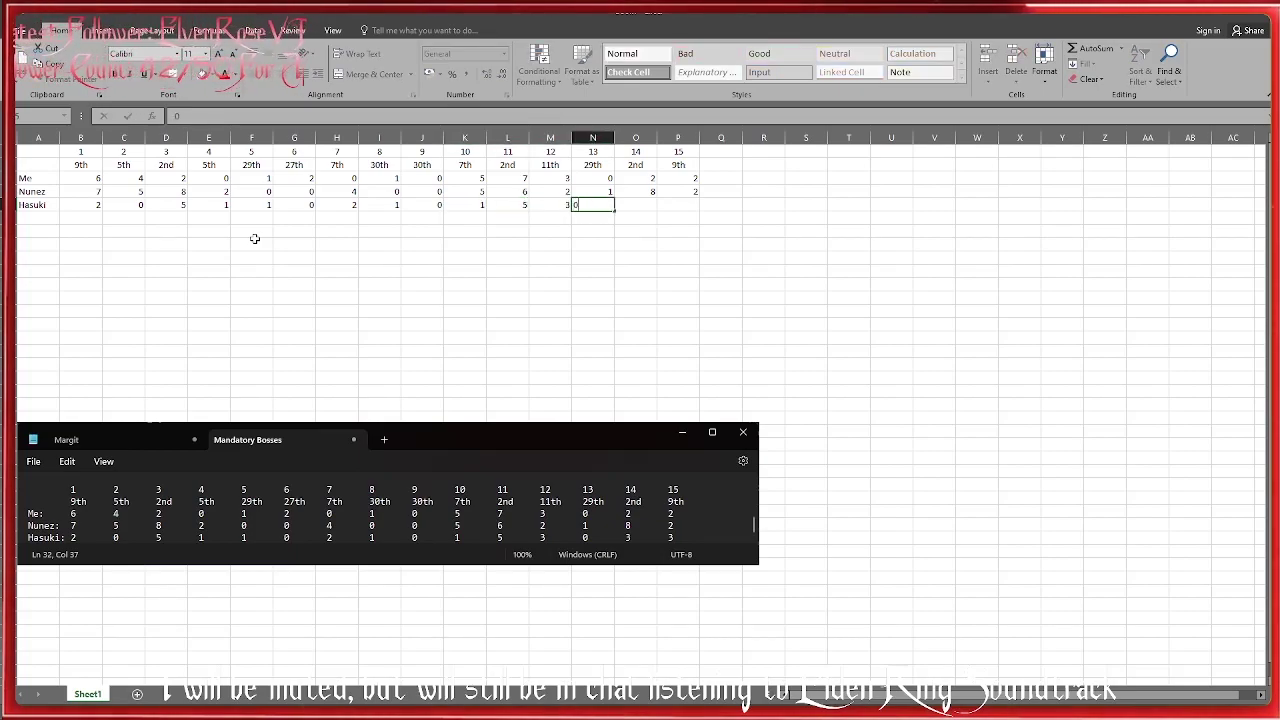
text(3)
key(Return)
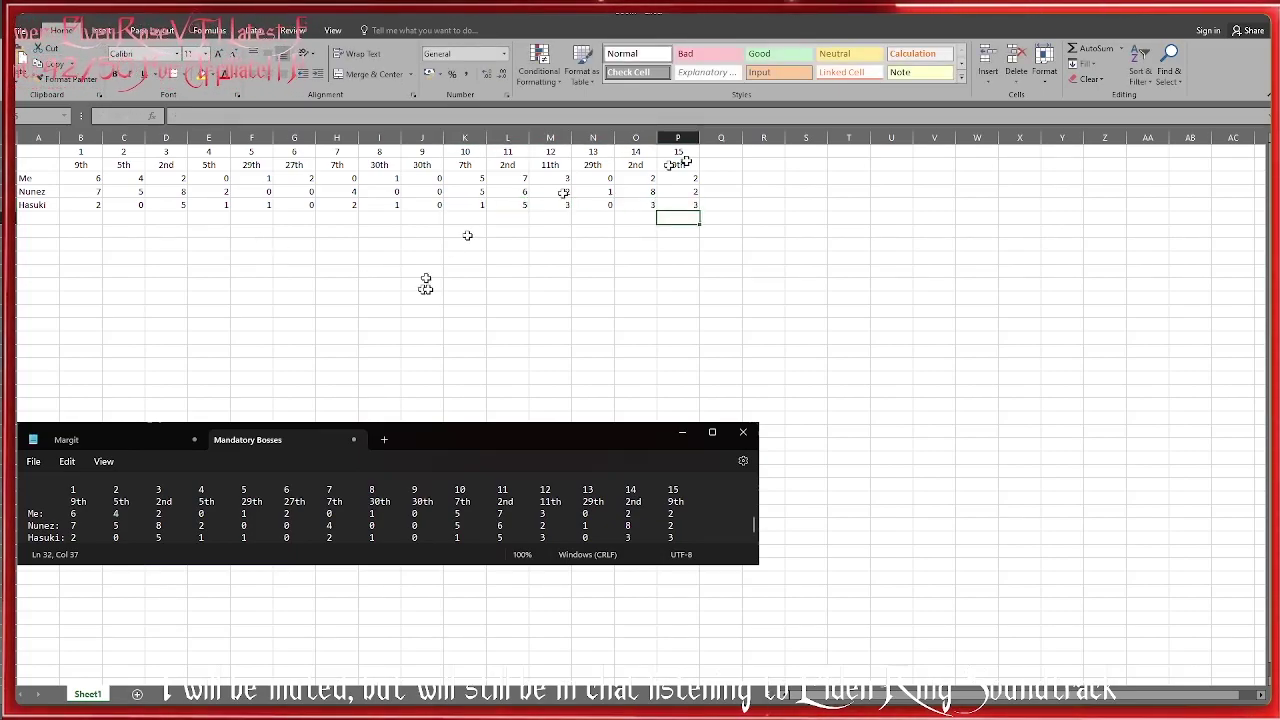
Center the contents of the score cells in B3 to P6 horizontally.
mouse_move(695, 181)
mouse_down()
mouse_move(391, 229)
mouse_move(80, 218)
mouse_up()
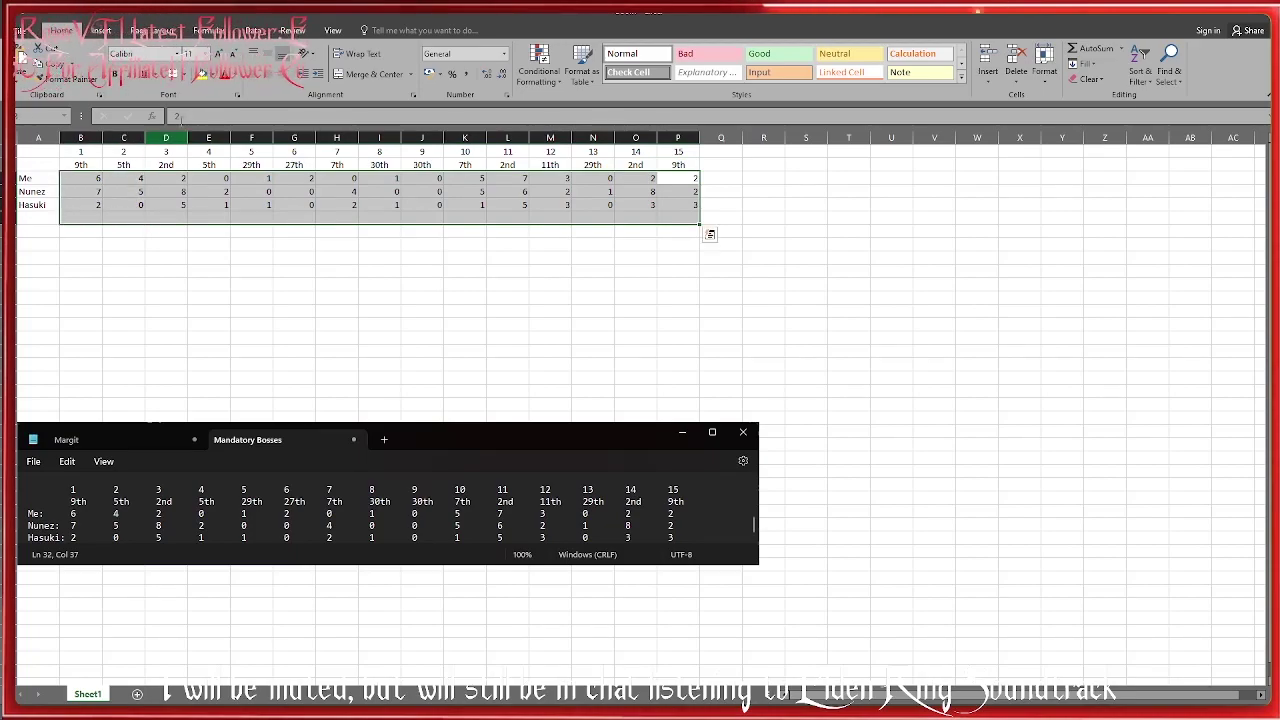
click(269, 74)
click(251, 294)
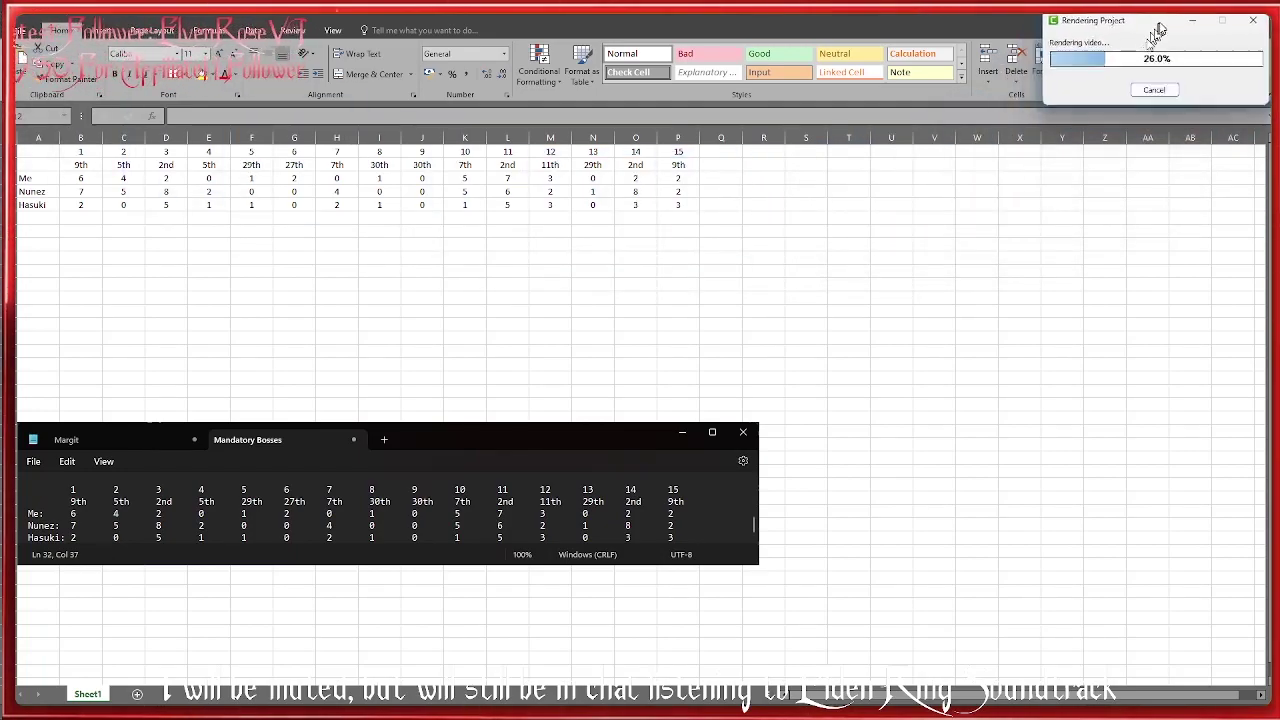
Sum the first player's row in Q3 with a SUM formula over A3:P3.
click(724, 179)
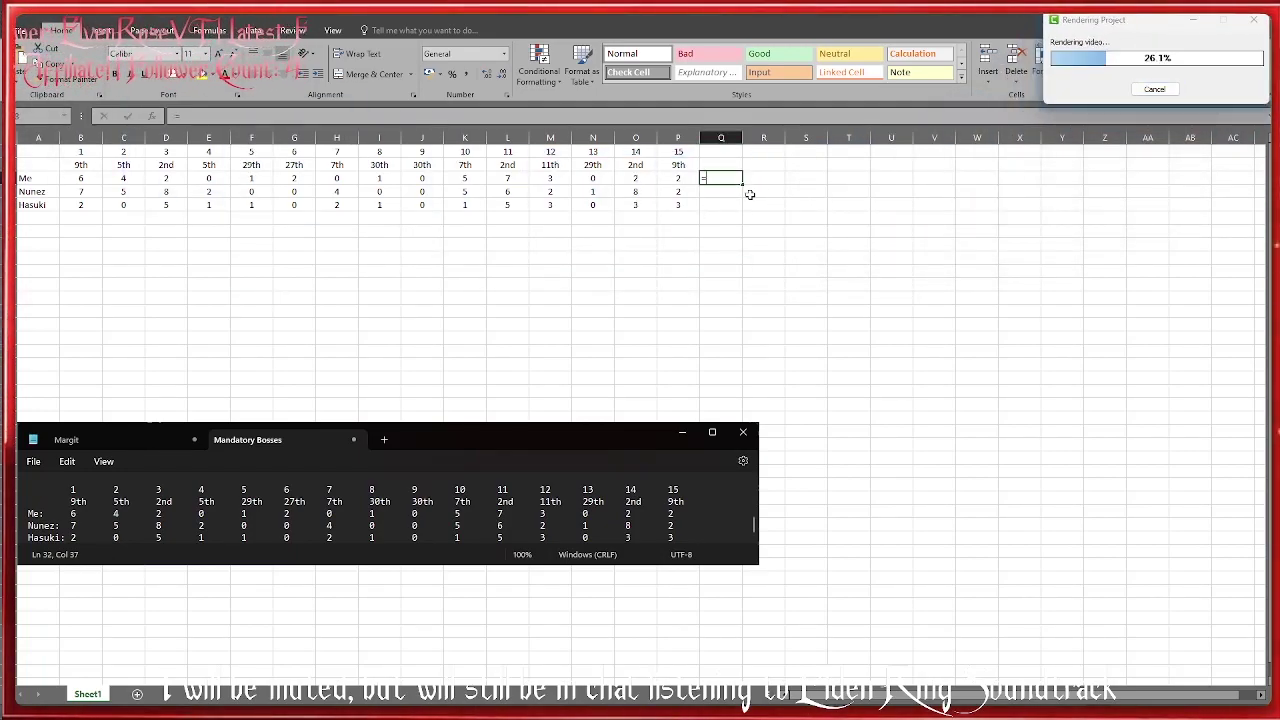
text(=sum()
key(Left)
key(ctrl+shift+Left)
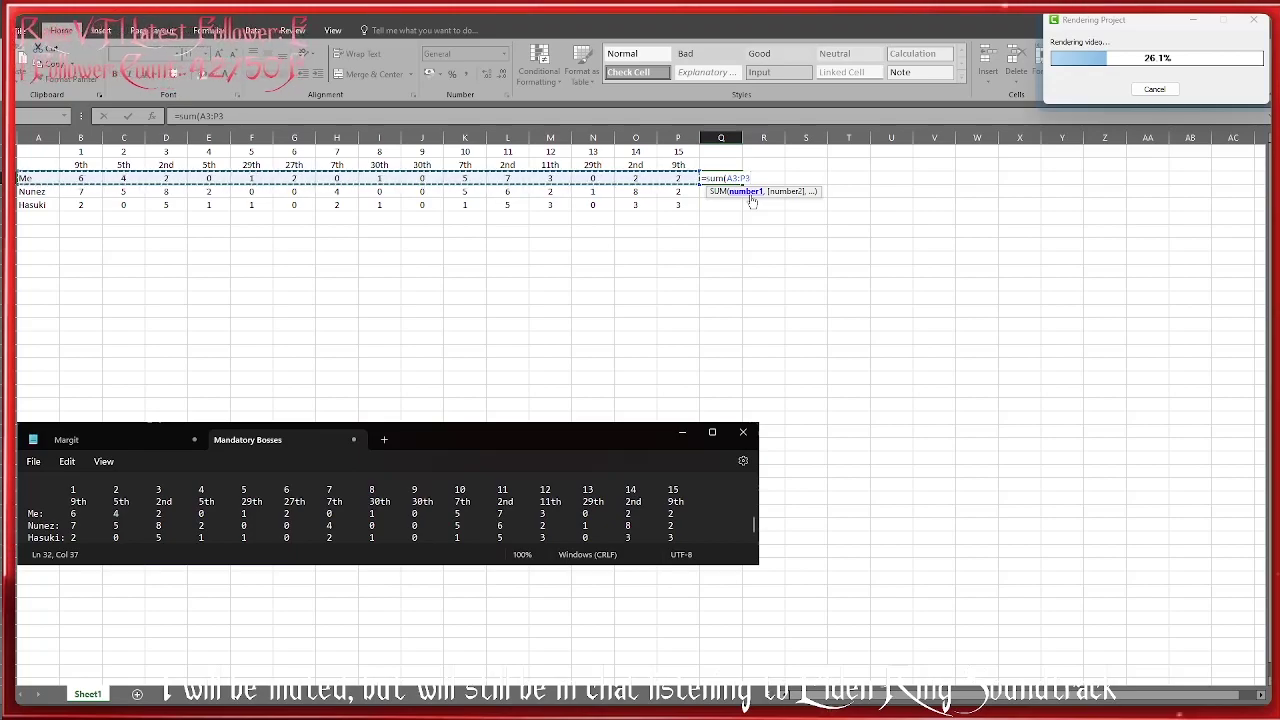
key(Return)
Try to sum the second player's row in Q4 by extending a range from the formula cell.
text(=sum()
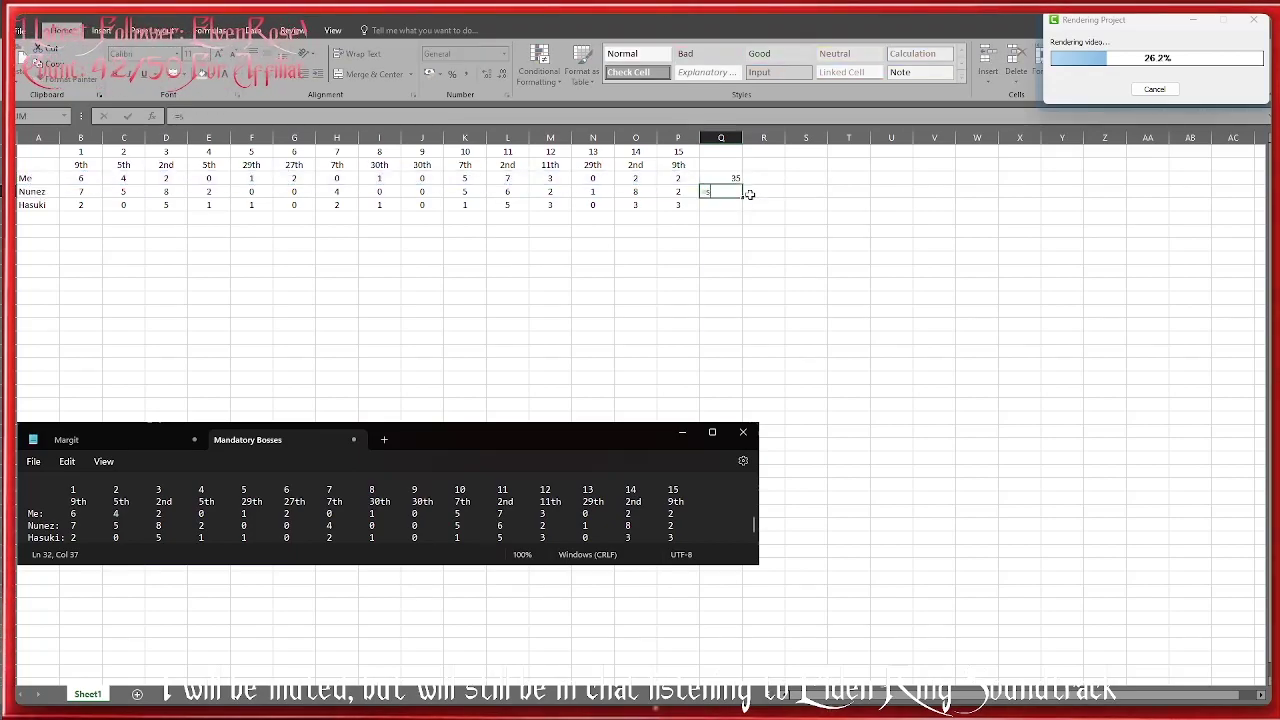
key(ctrl+shift+Right)
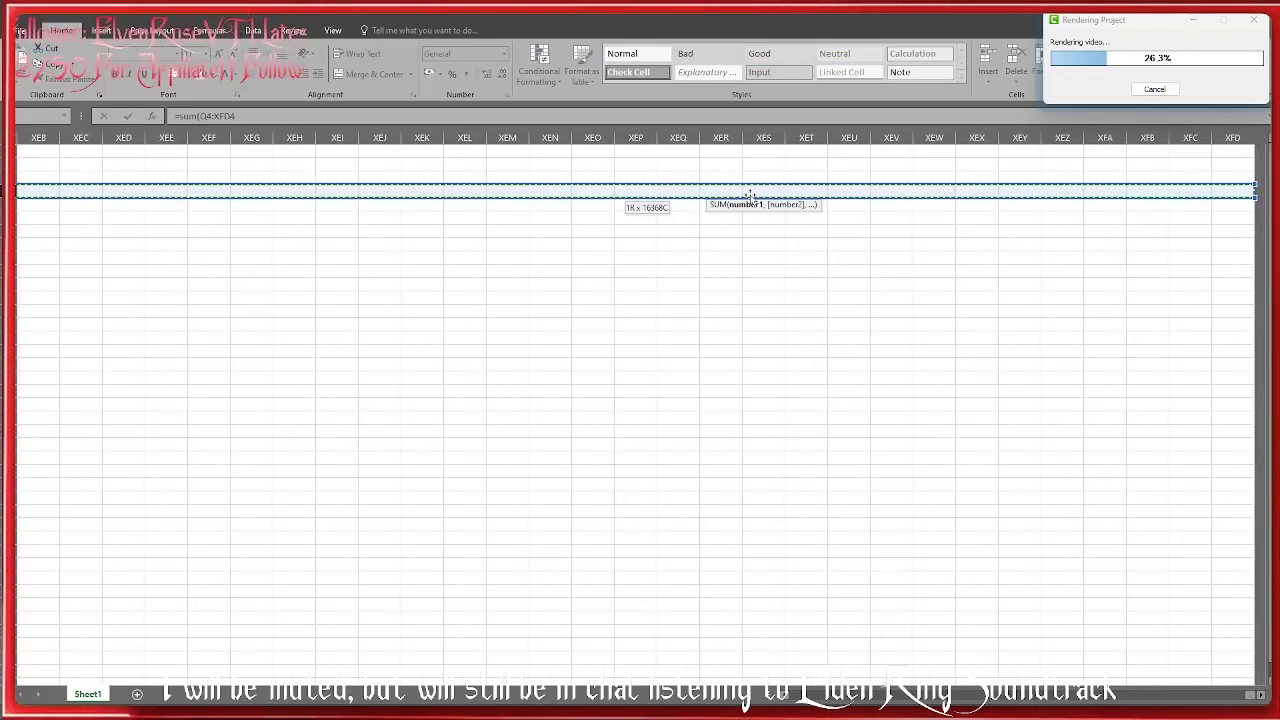
key(ctrl+shift+Left)
key(ctrl+shift+Left)
key(alt+Tab)
key(shift+Right)
key(Return)
key(Return)
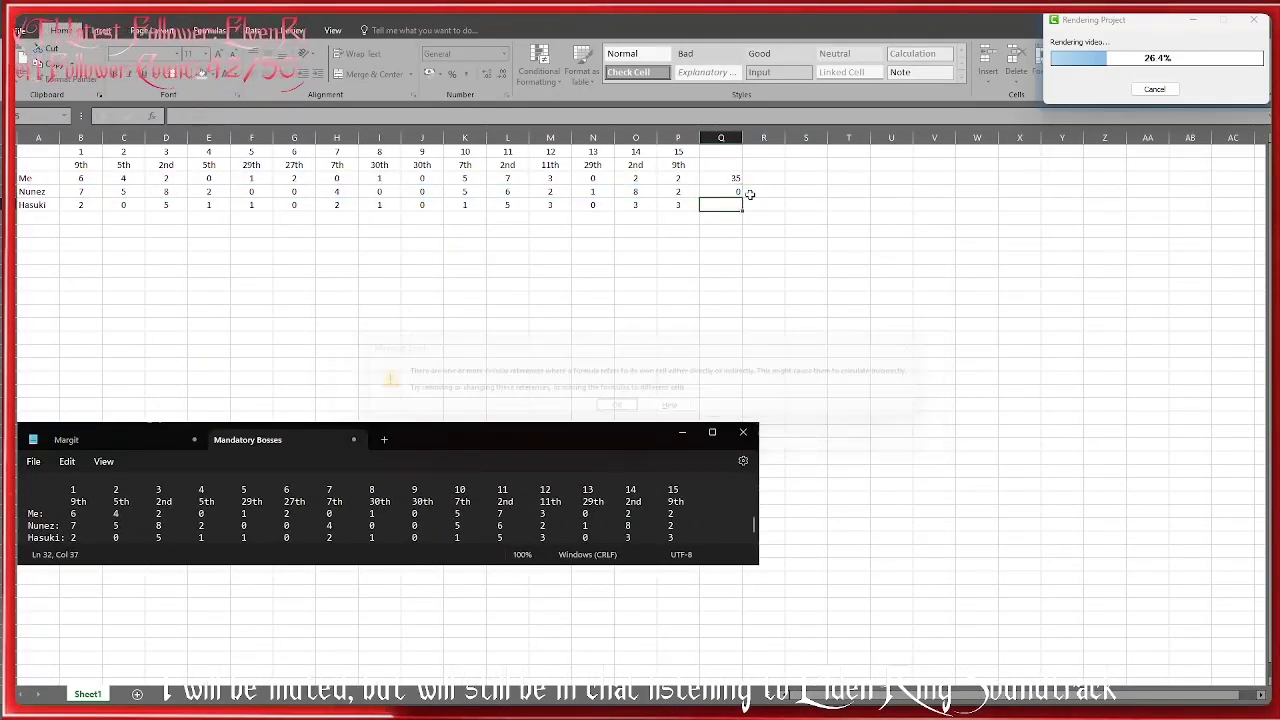
Sum the second player's scores in Q4 with a SUM formula over B4:P4.
text(=sum()
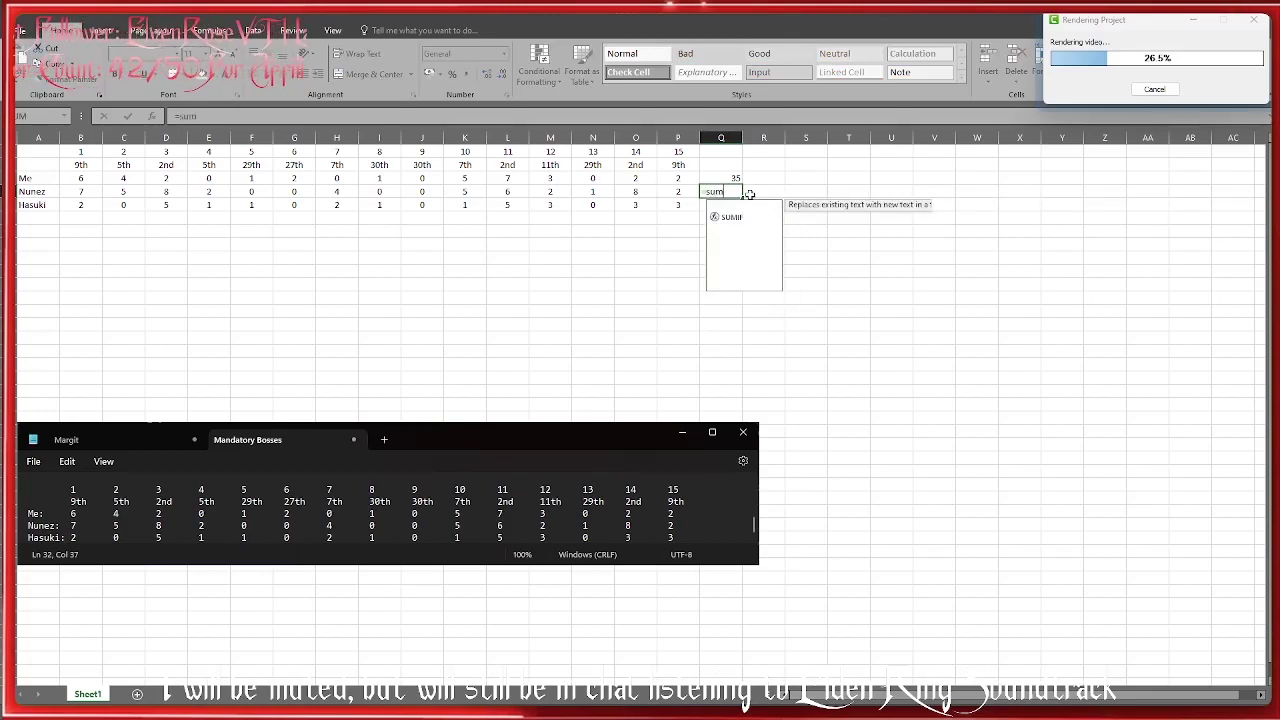
click(678, 191)
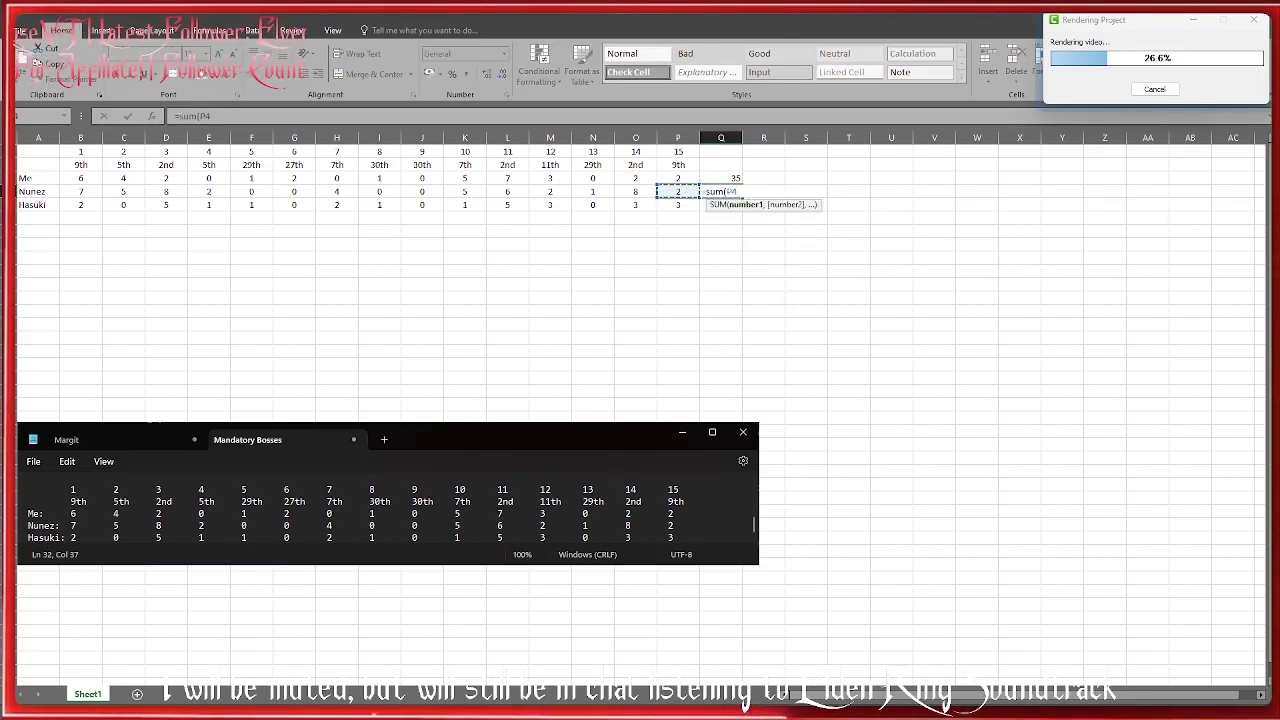
drag(678, 191, 80, 191)
key(Return)
Sum the third player's row in Q5 with a SUM formula over A5:P5.
text(=sum()
key(BackSpace)
text(()
key(Left)
key(shift+Left)
key(shift+Left)
key(shift+Left)
key(shift+Left)
key(shift+Left)
key(shift+Left)
key(shift+Left)
key(shift+Left)
key(shift+Left)
key(shift+Left)
key(shift+Left)
key(shift+Left)
key(shift+Left)
key(shift+Left)
key(shift+Left)
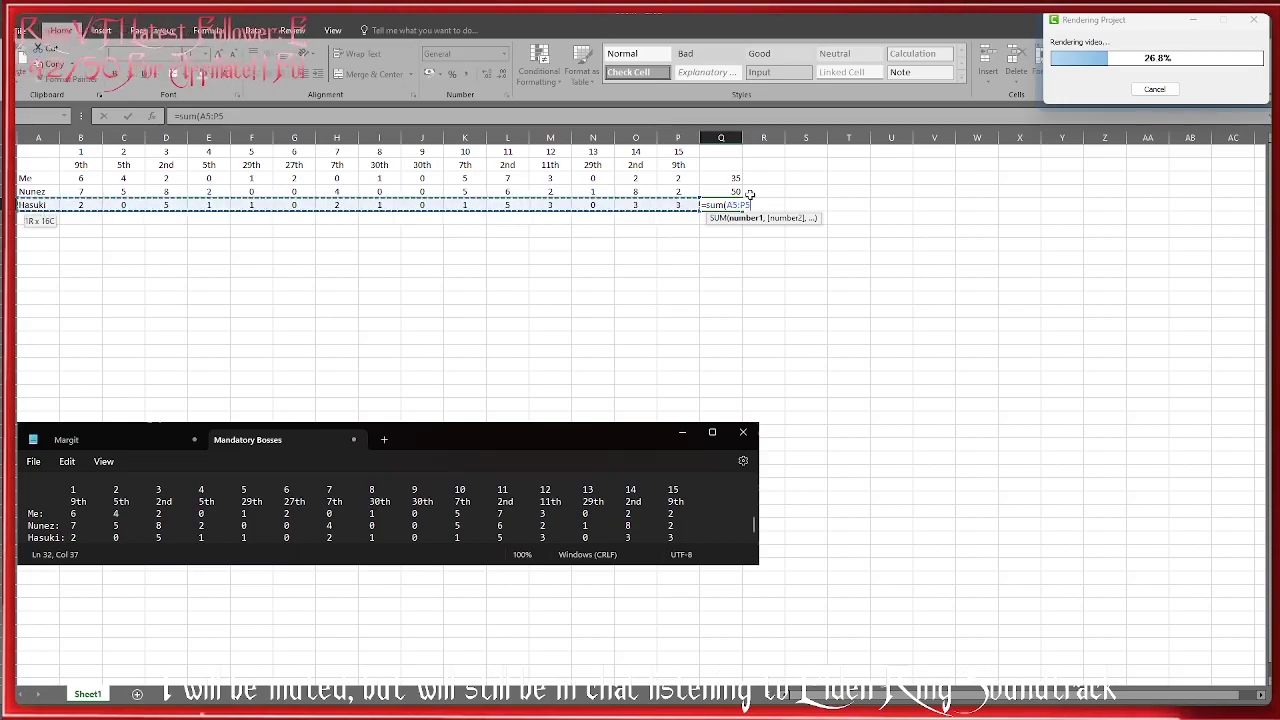
key(Return)
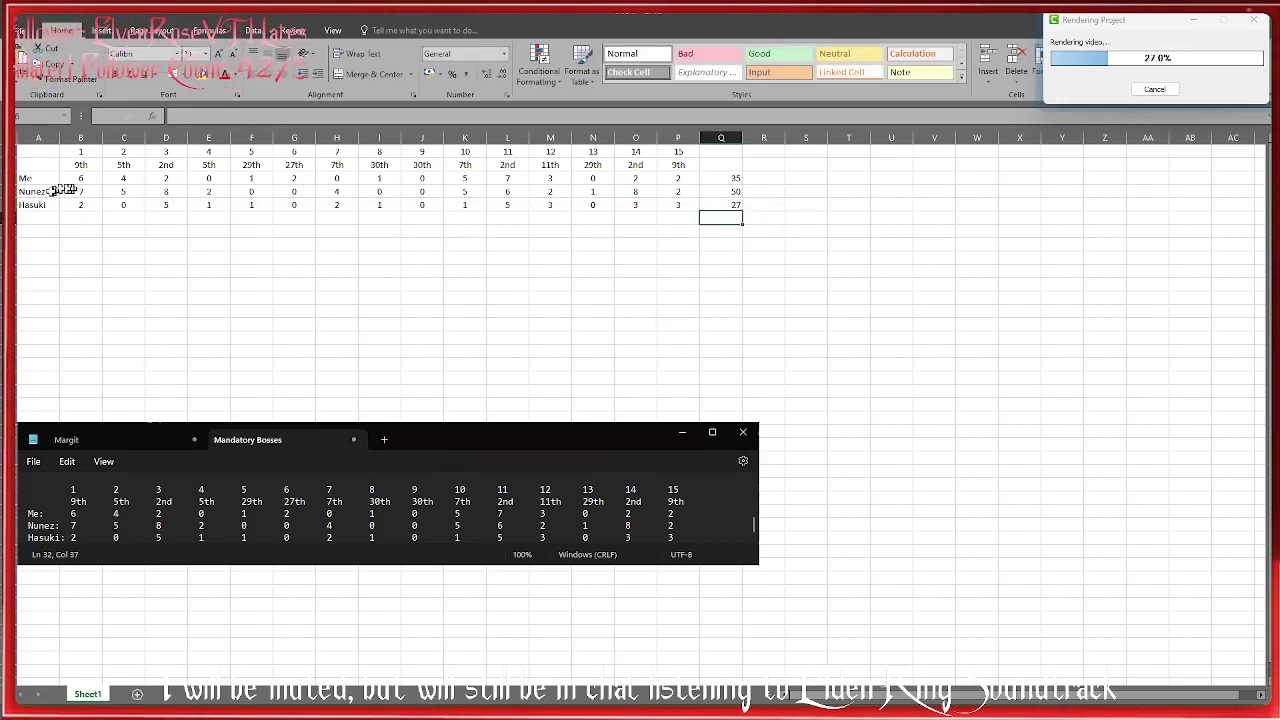
Highlight the second player's row from A4 to Q4 with a light green fill.
drag(40, 191, 725, 191)
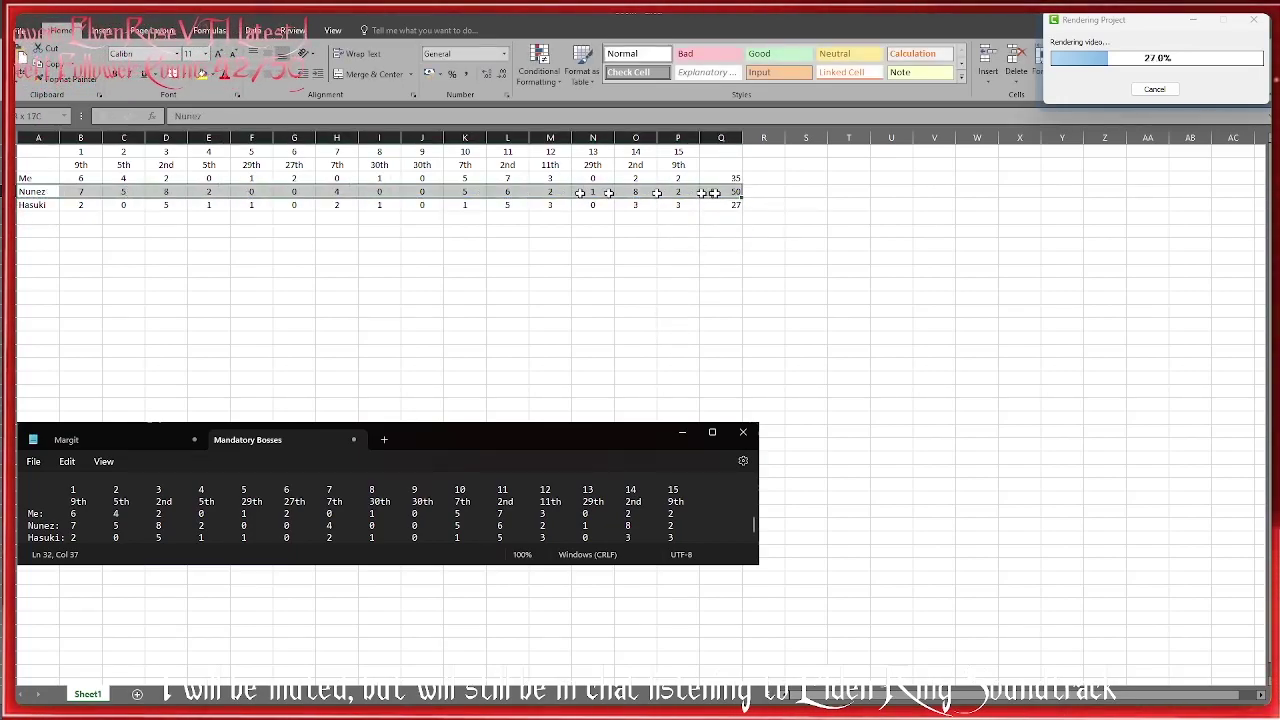
click(211, 76)
click(249, 184)
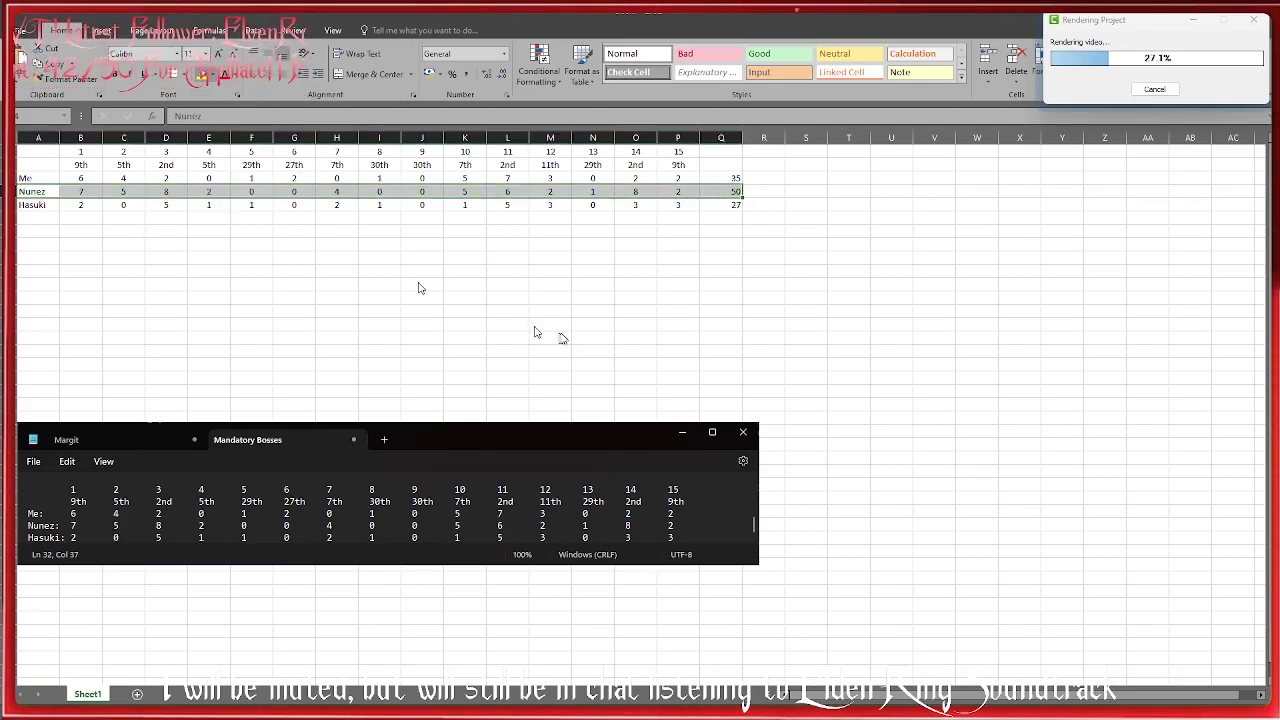
click(214, 80)
click(249, 182)
click(381, 286)
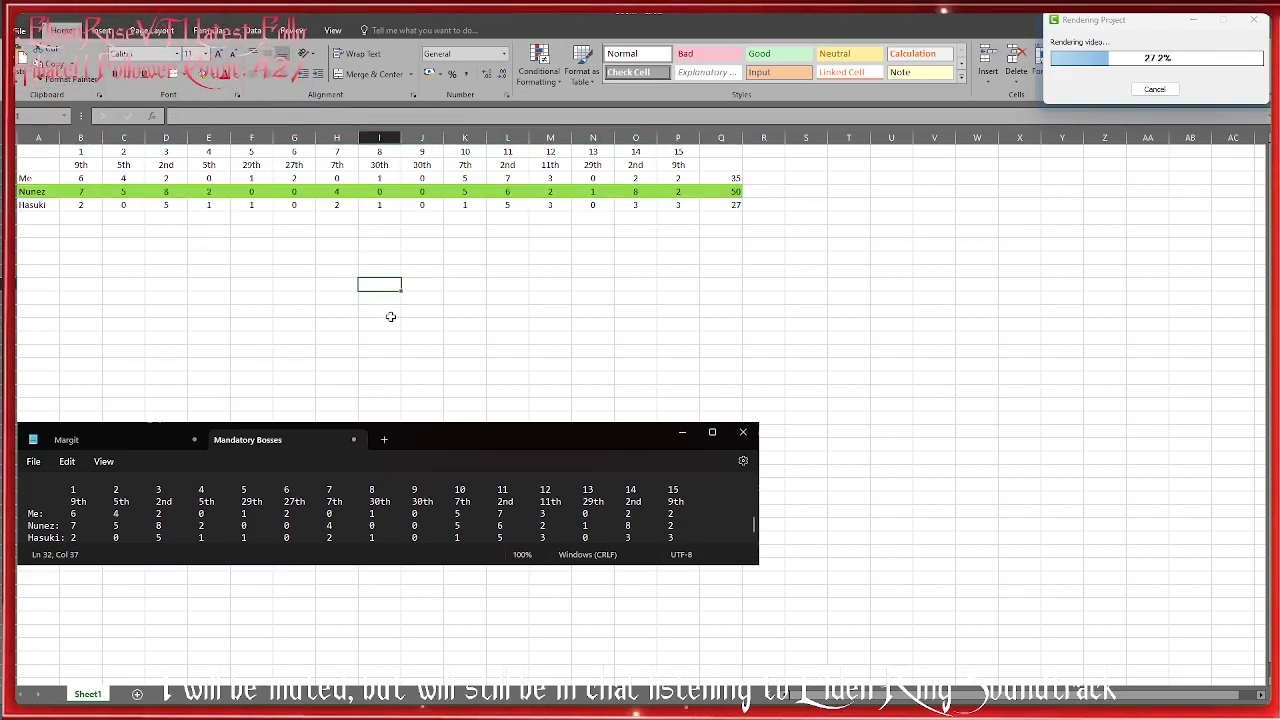
Replace the ordinal placements in B2 to F2 with the plain numbers 9, 5, 2, 5 and 29.
click(797, 165)
text(9th)
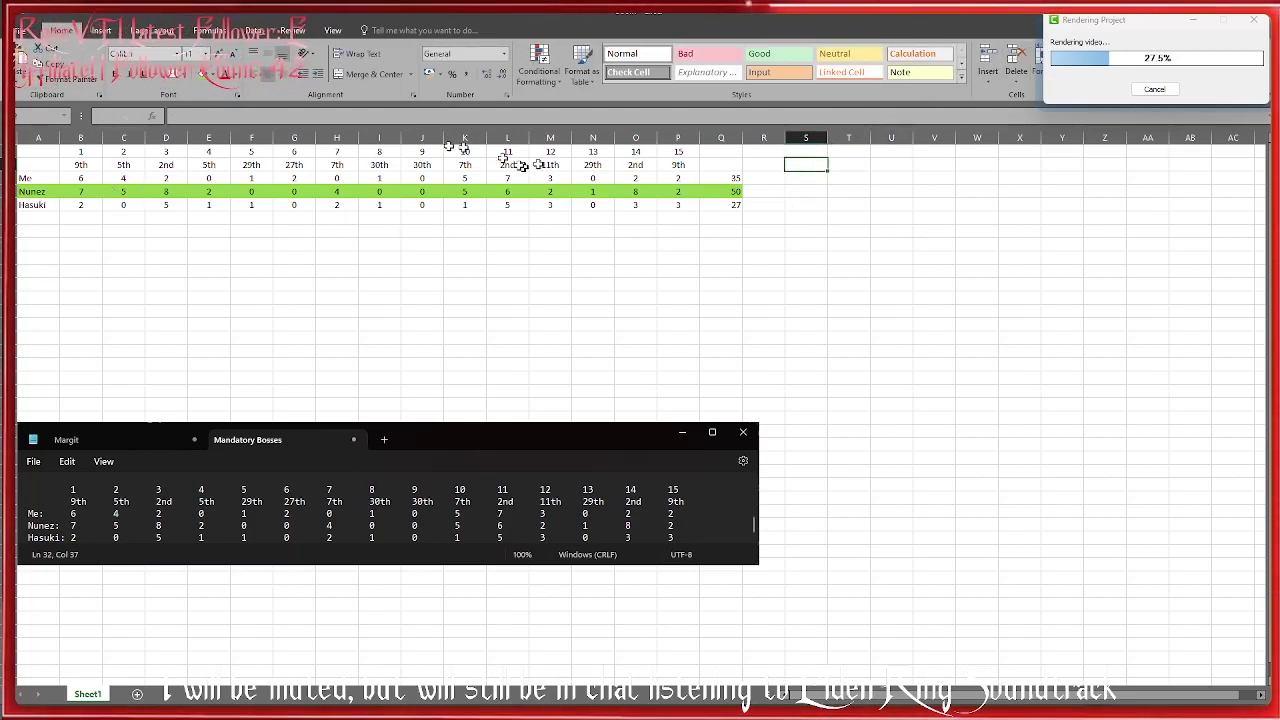
click(89, 164)
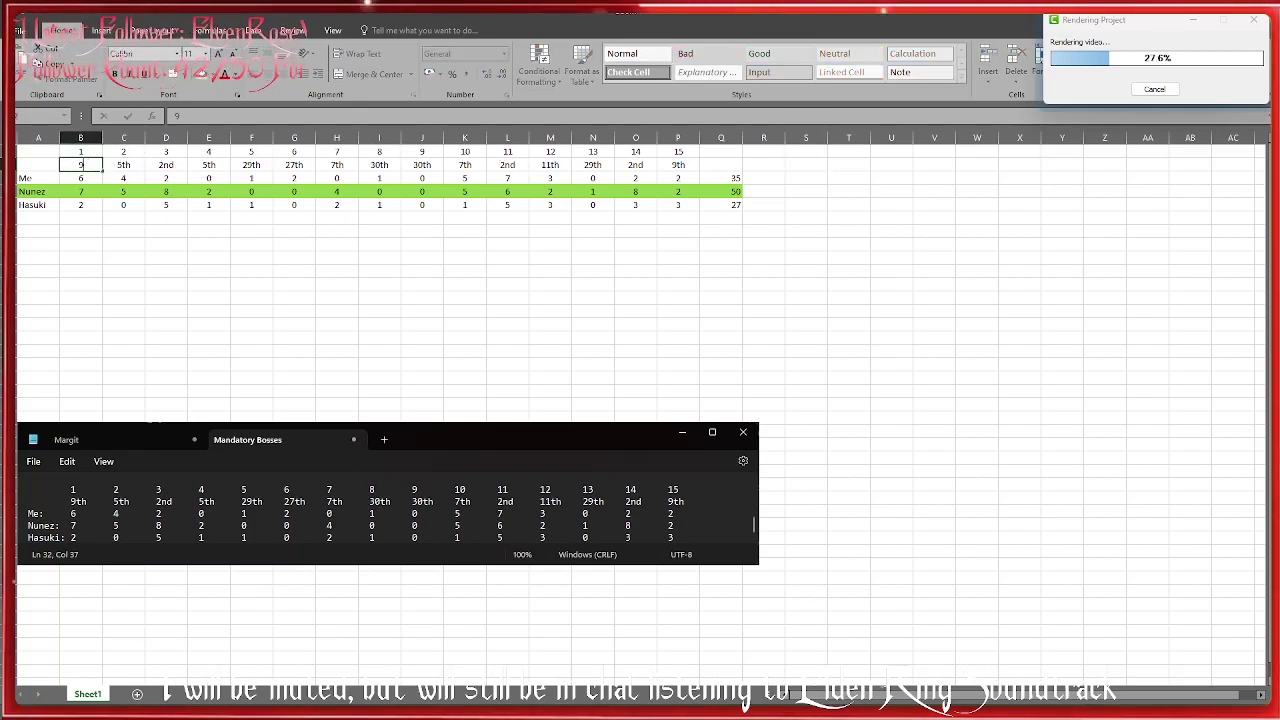
text(9)
key(Tab)
text(5)
key(Tab)
text(2)
key(Tab)
text(5)
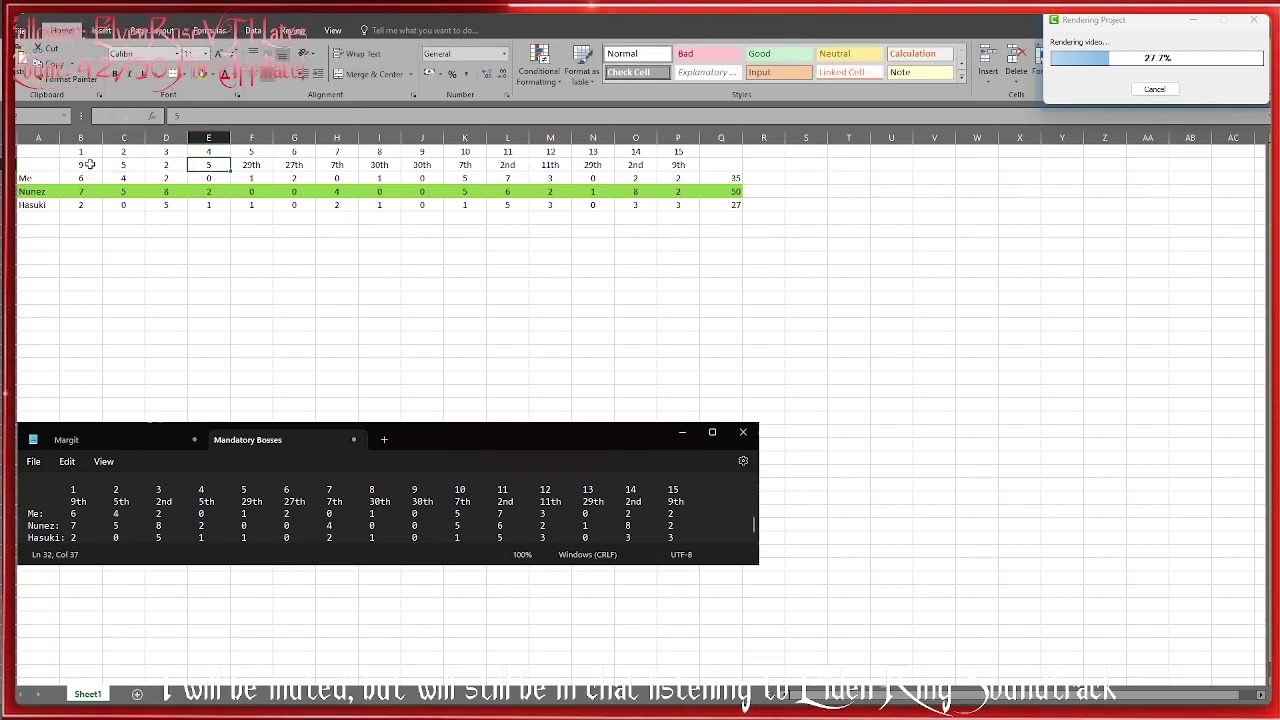
key(Tab)
text(29)
key(Tab)
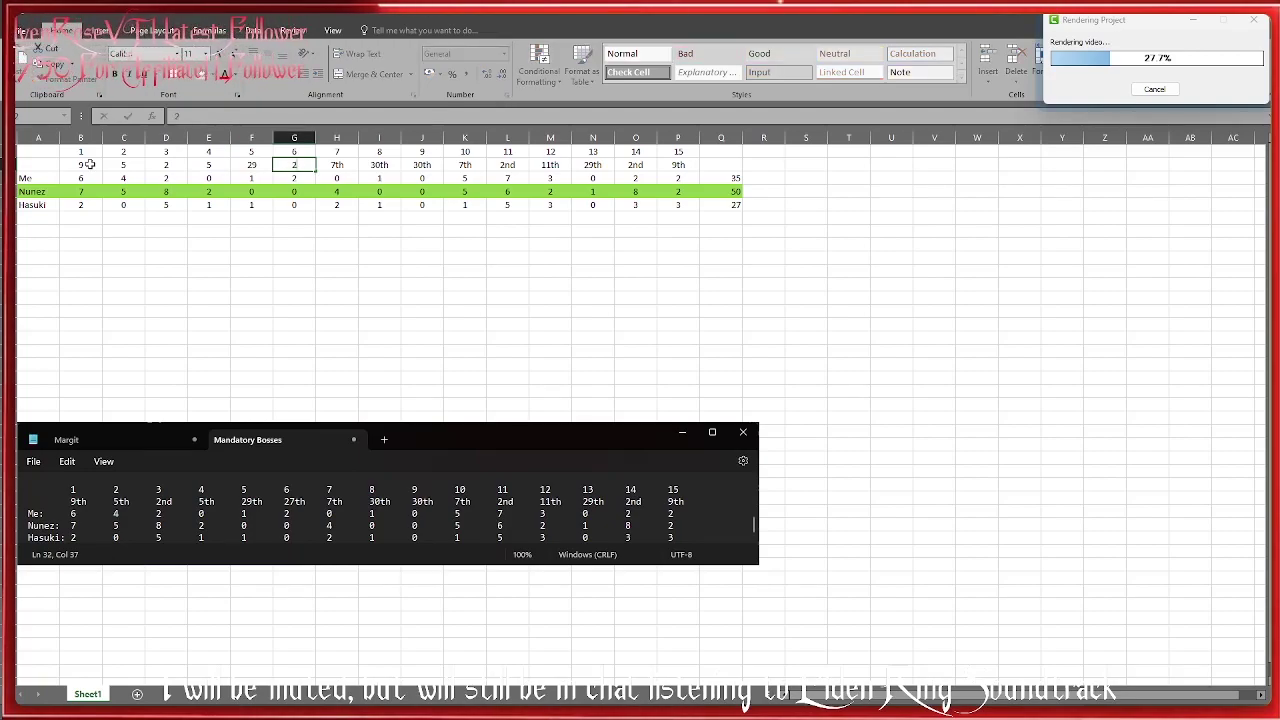
Replace the ordinal placements in G2 to K2 with the plain numbers 27, 7, 30, 30 and 7.
text(27)
key(Tab)
text(7)
key(Tab)
text(30)
key(Tab)
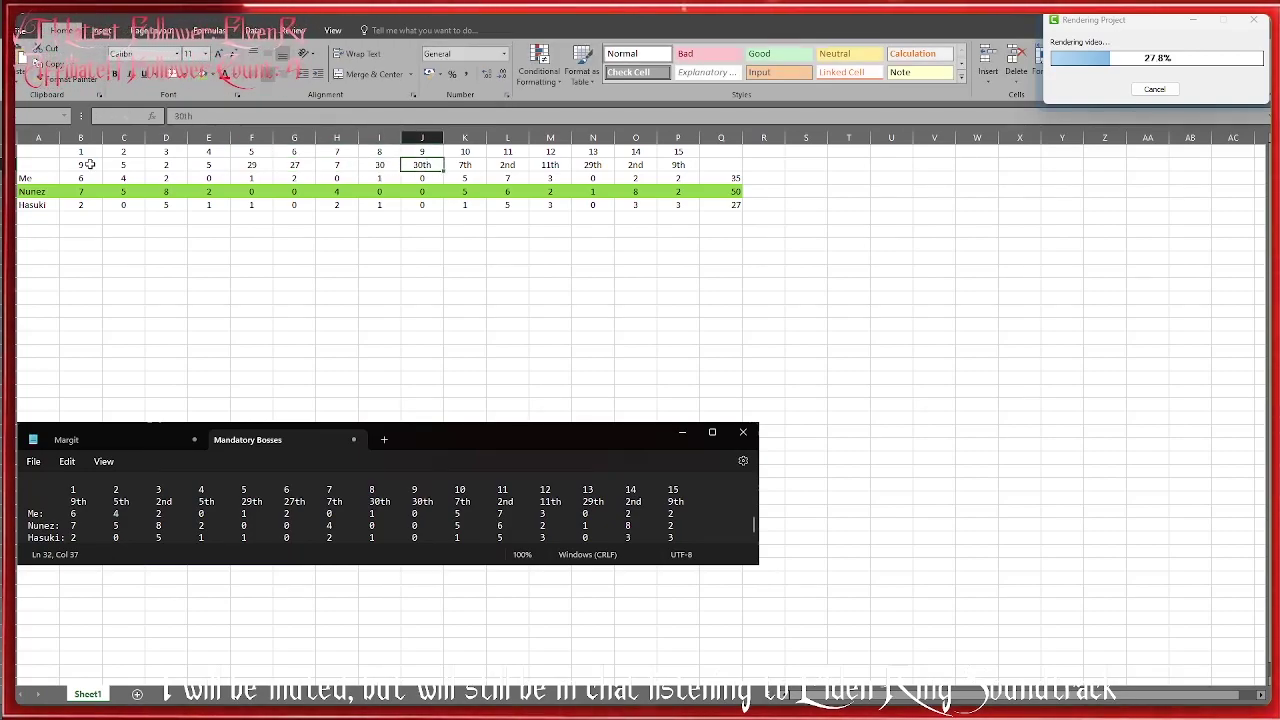
text(30)
key(Tab)
text(7)
key(Tab)
Replace the ordinal placements in L2 to P2 with the plain numbers 2, 11, 29, 2 and 9.
text(2)
key(Tab)
text(11)
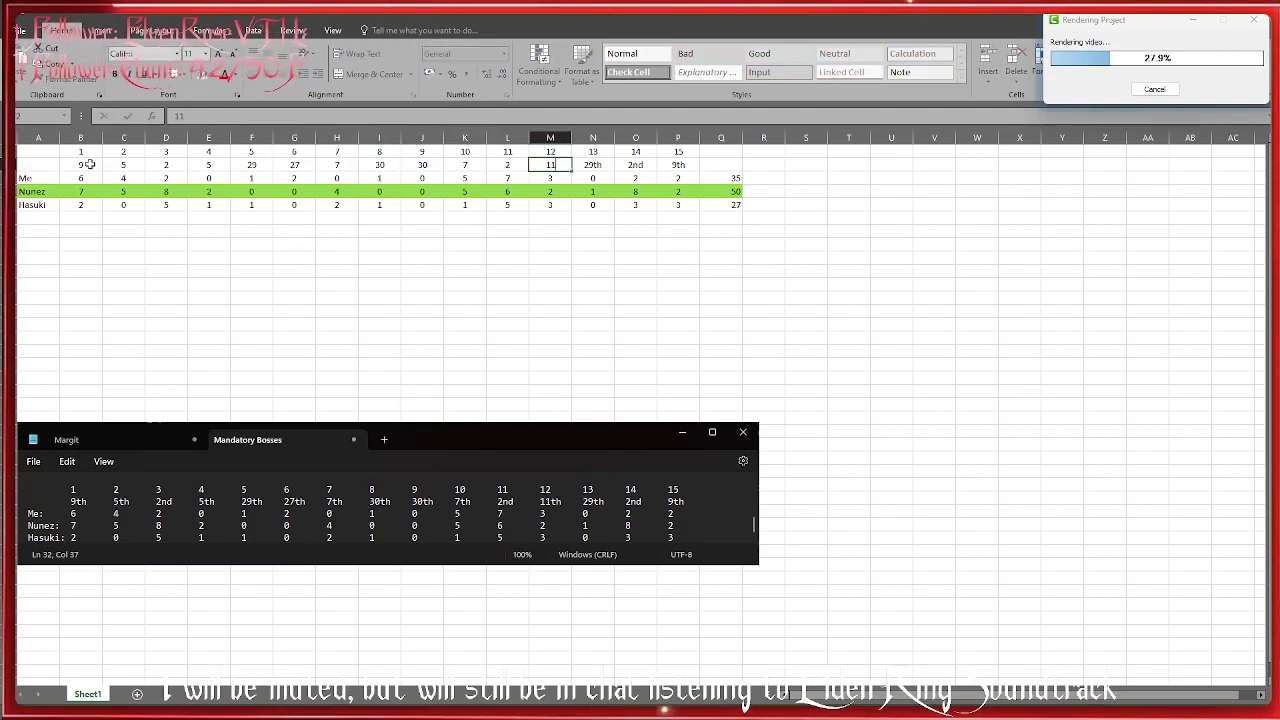
key(Tab)
text(29)
key(Tab)
text(2)
key(Tab)
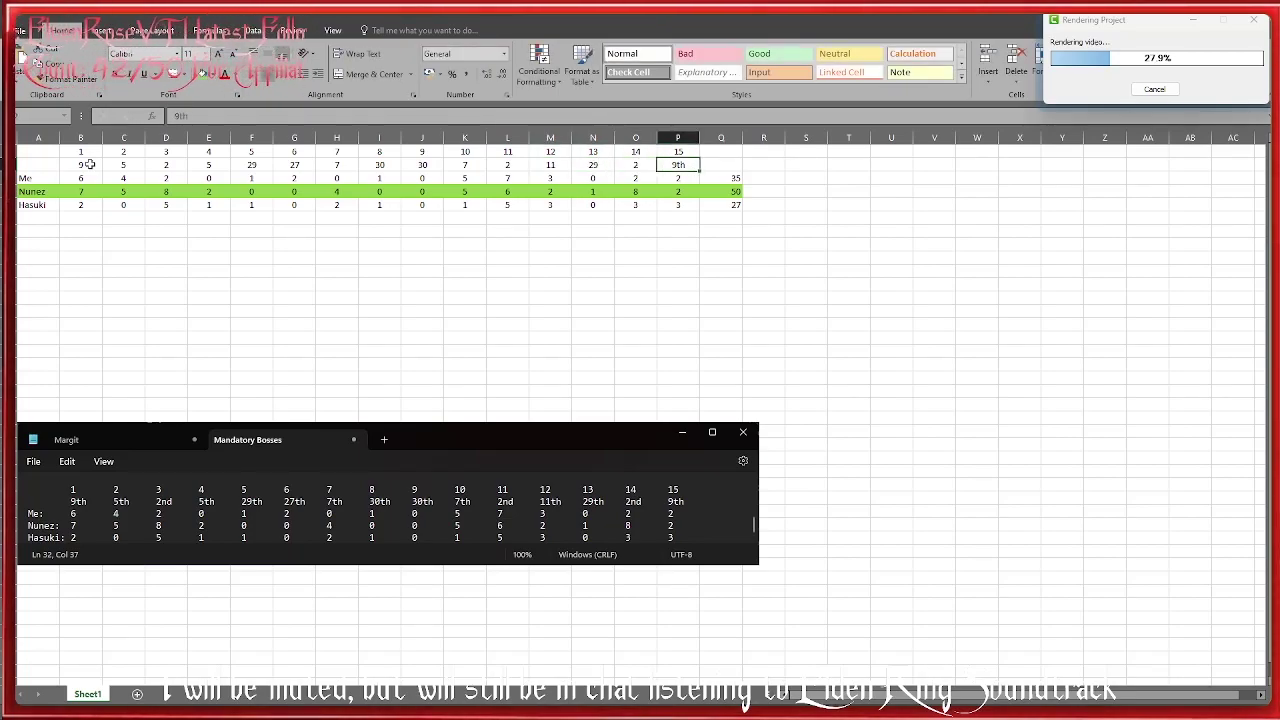
text(9)
key(Tab)
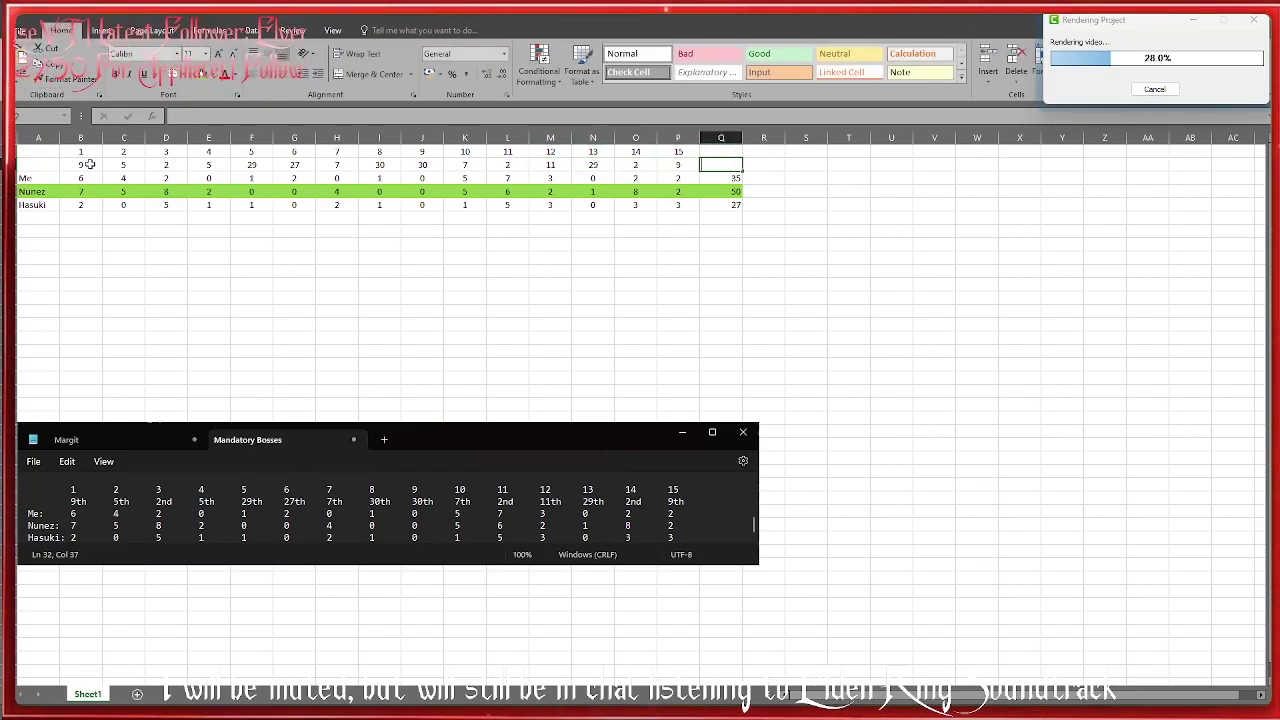
Average the placements in Q2 with an AVERAGE formula over B2:P2.
text(=average)
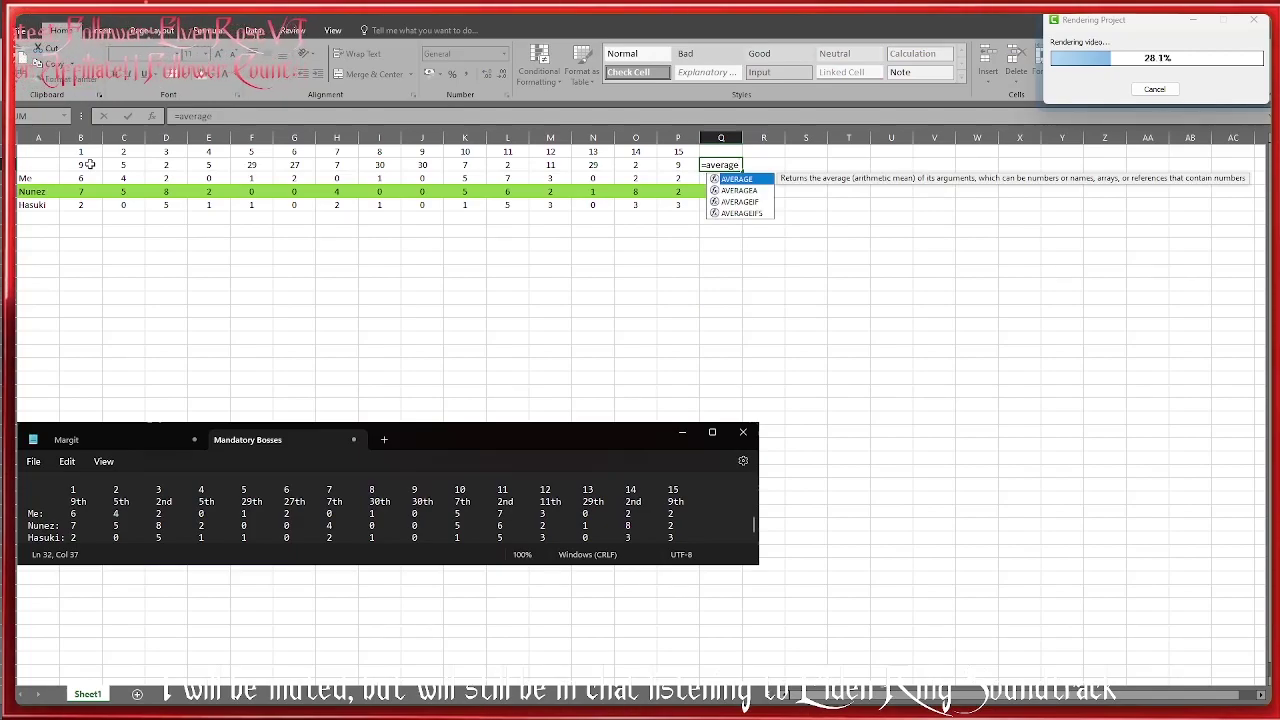
text(()
key(Left)
key(ctrl+shift+Left)
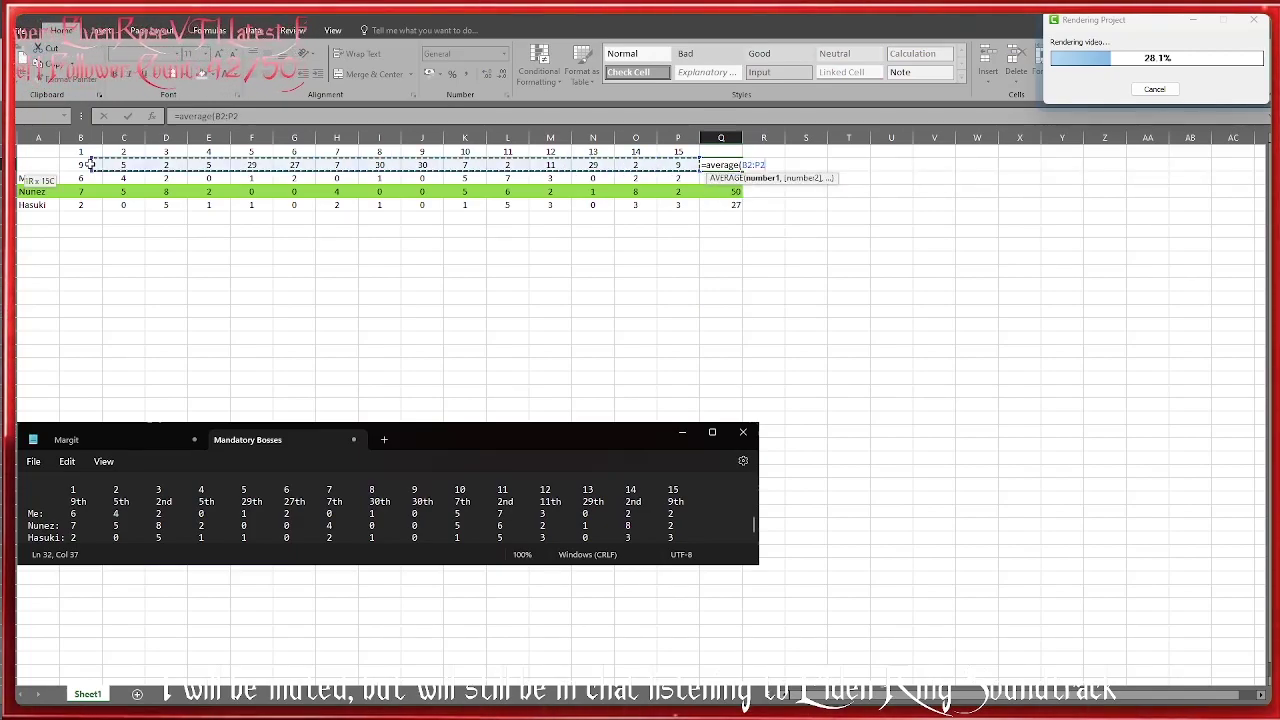
key(Return)
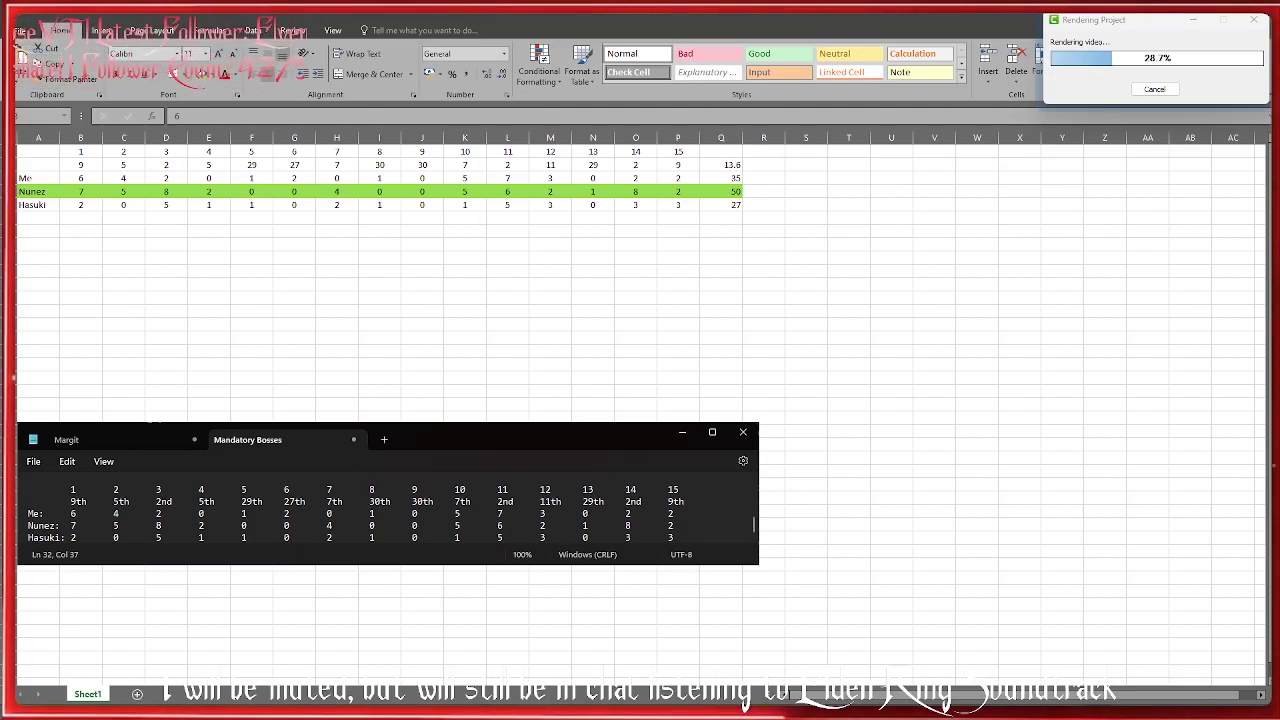
Move the pasted reference screenshot directly beneath the table and insert a blank row above row 1.
drag(200, 323, 218, 298)
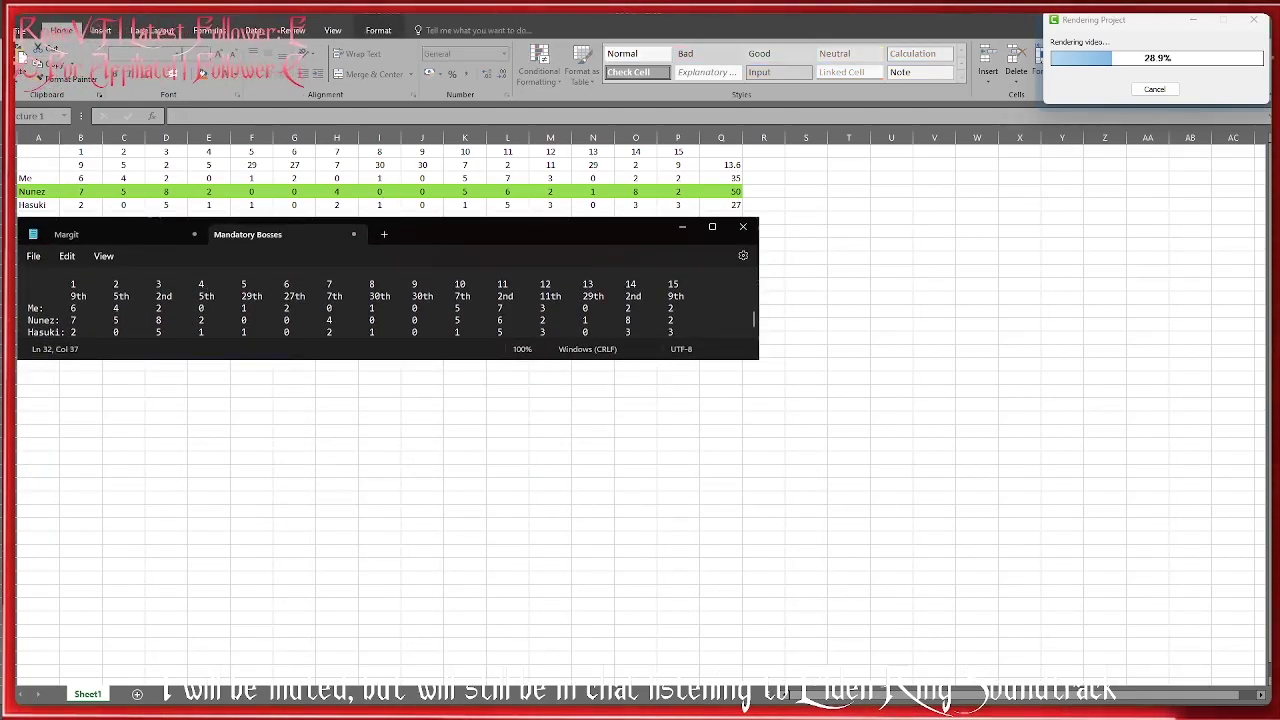
click(388, 230)
right_click(25, 205)
scroll(157, 323, up, 1)
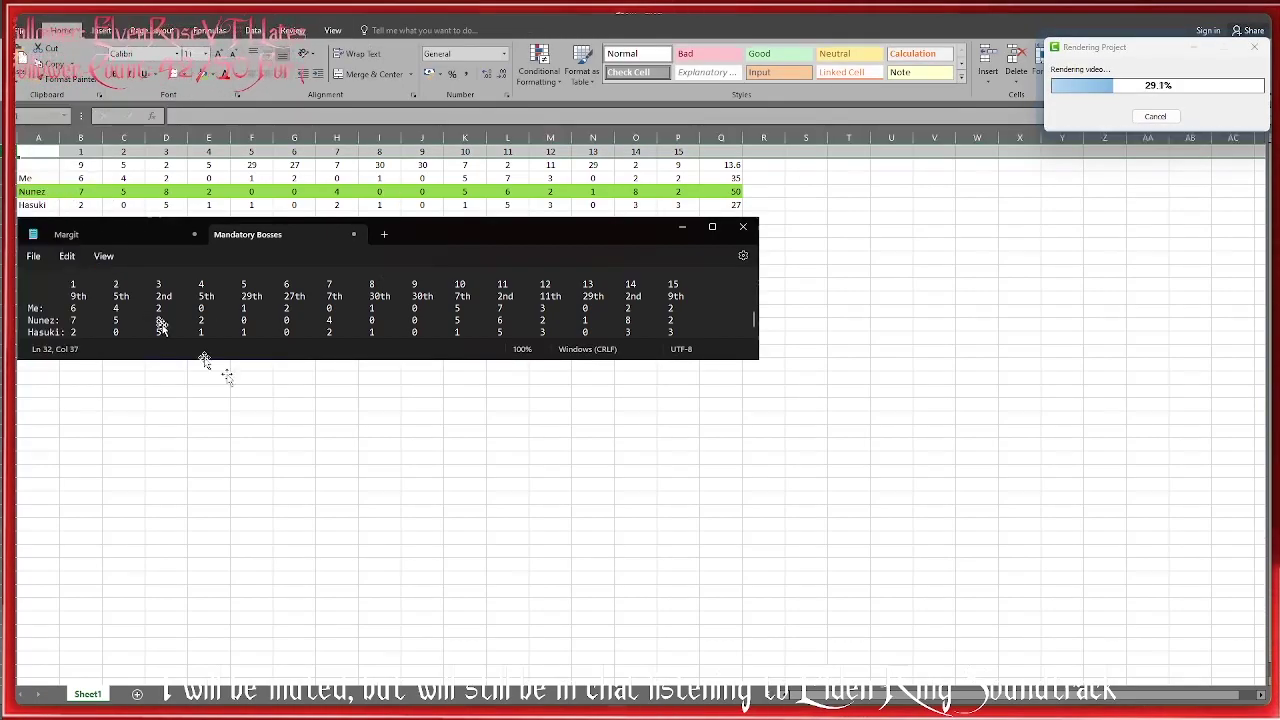
click(380, 497)
Merge and center A1 to Q1 and enter the title Foundation Vod 1.
drag(50, 155, 730, 152)
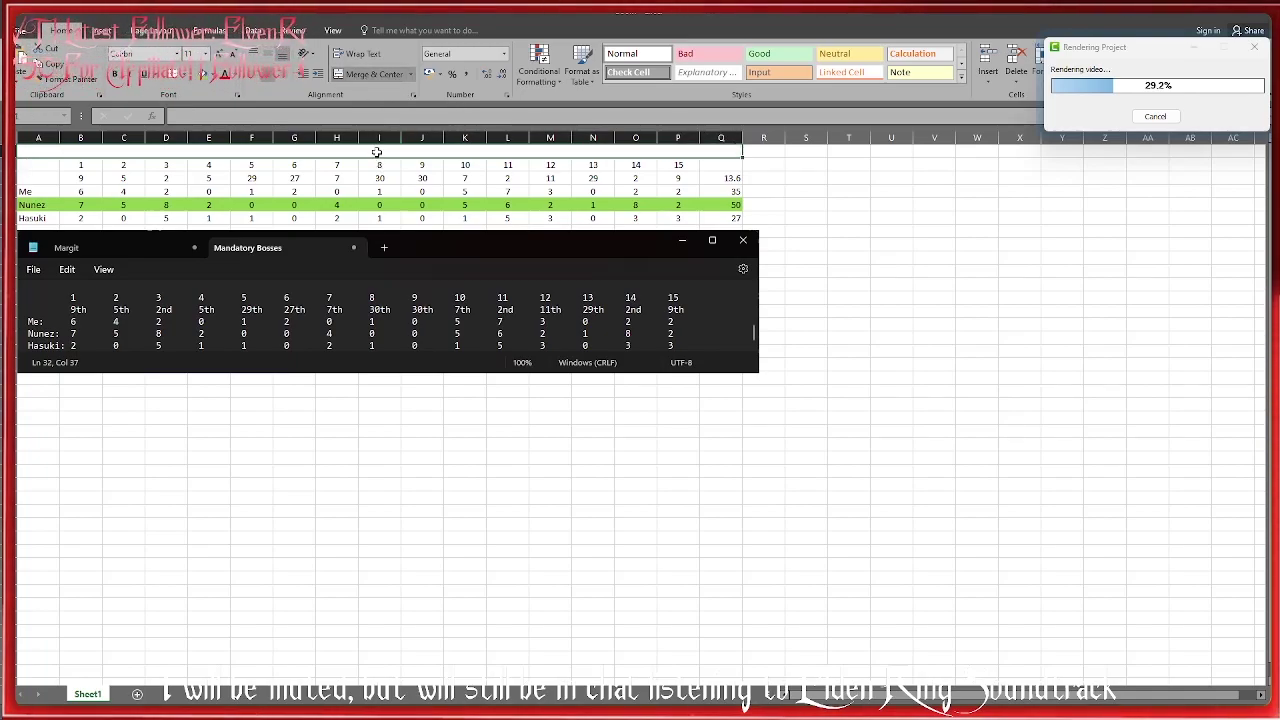
text(Foundation V)
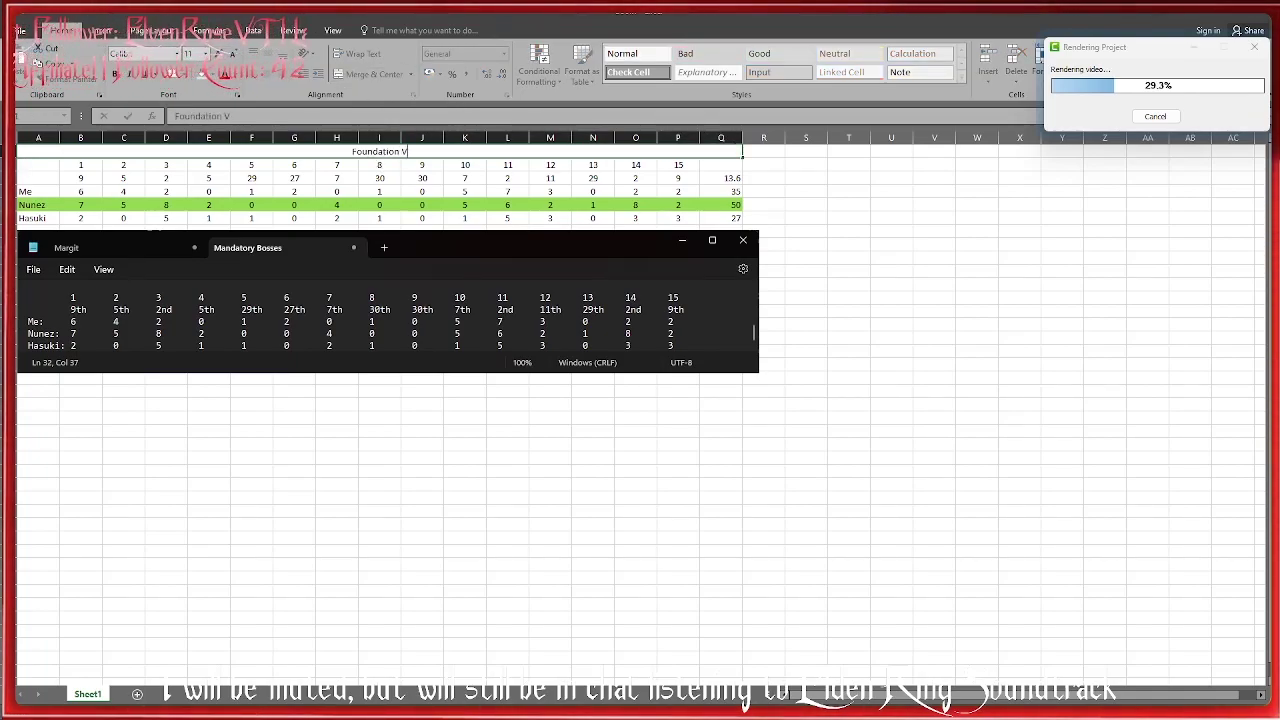
text(od 1)
key(Return)
click(678, 511)
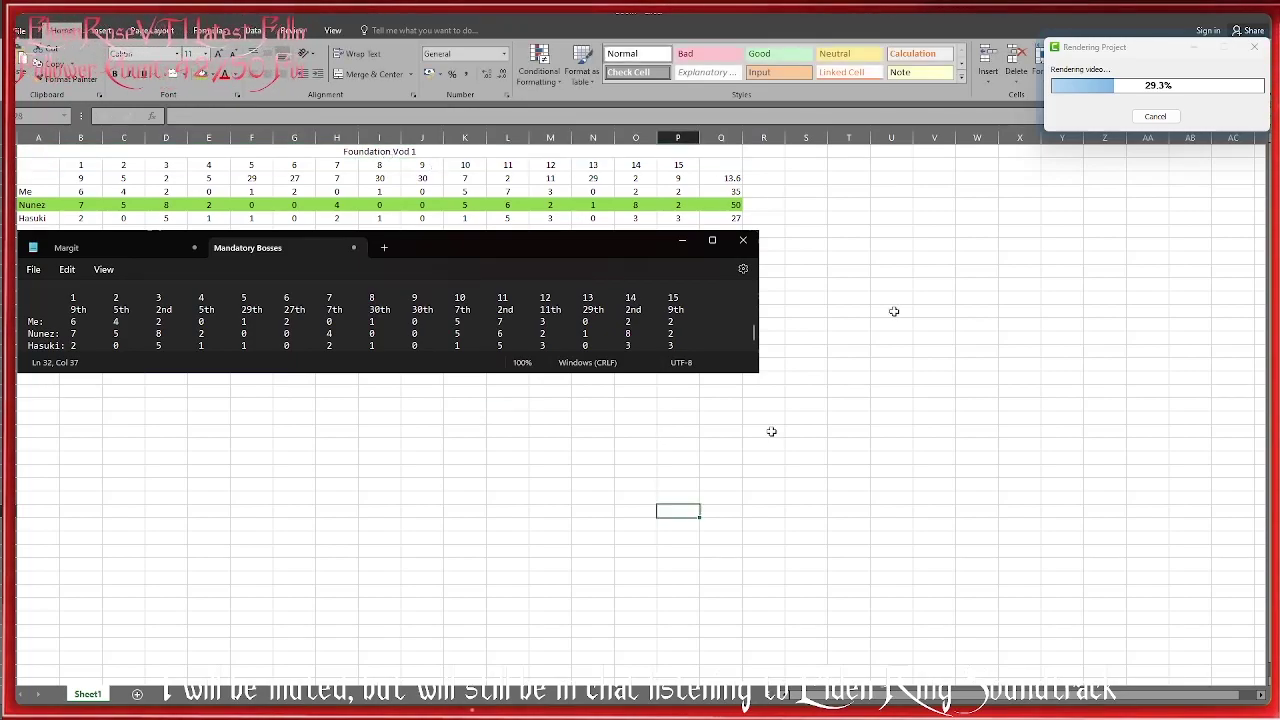
Switch to the media player with the Fortnite Foundation collab recording and place a widened blank Notepad window over it.
key(alt+Tab)
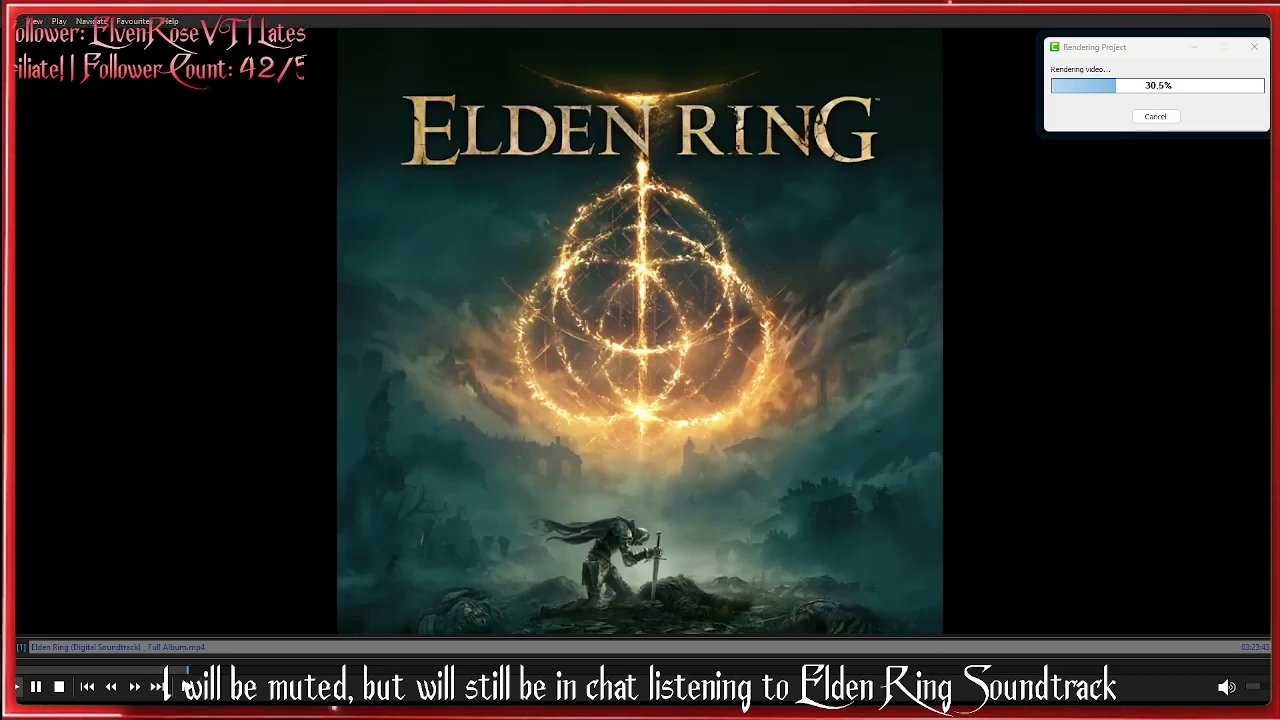
drag(648, 440, 648, 440)
drag(630, 415, 630, 415)
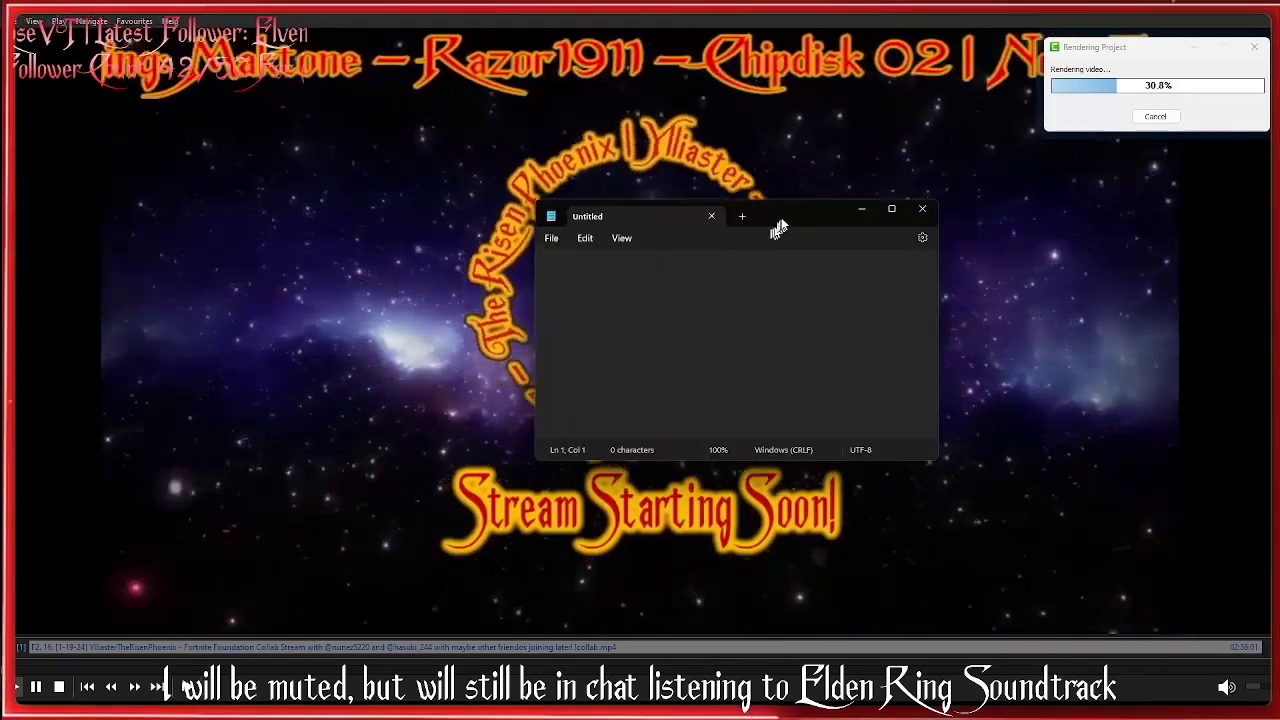
drag(778, 228, 343, 294)
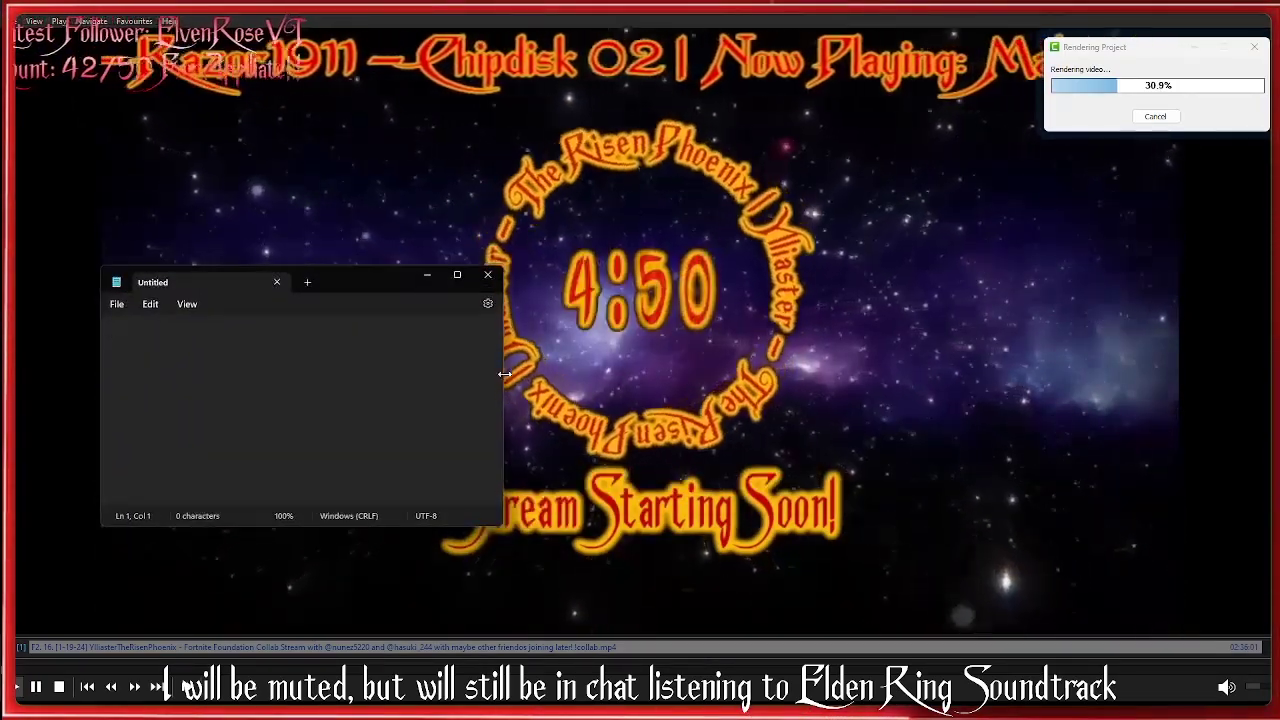
drag(505, 374, 1270, 374)
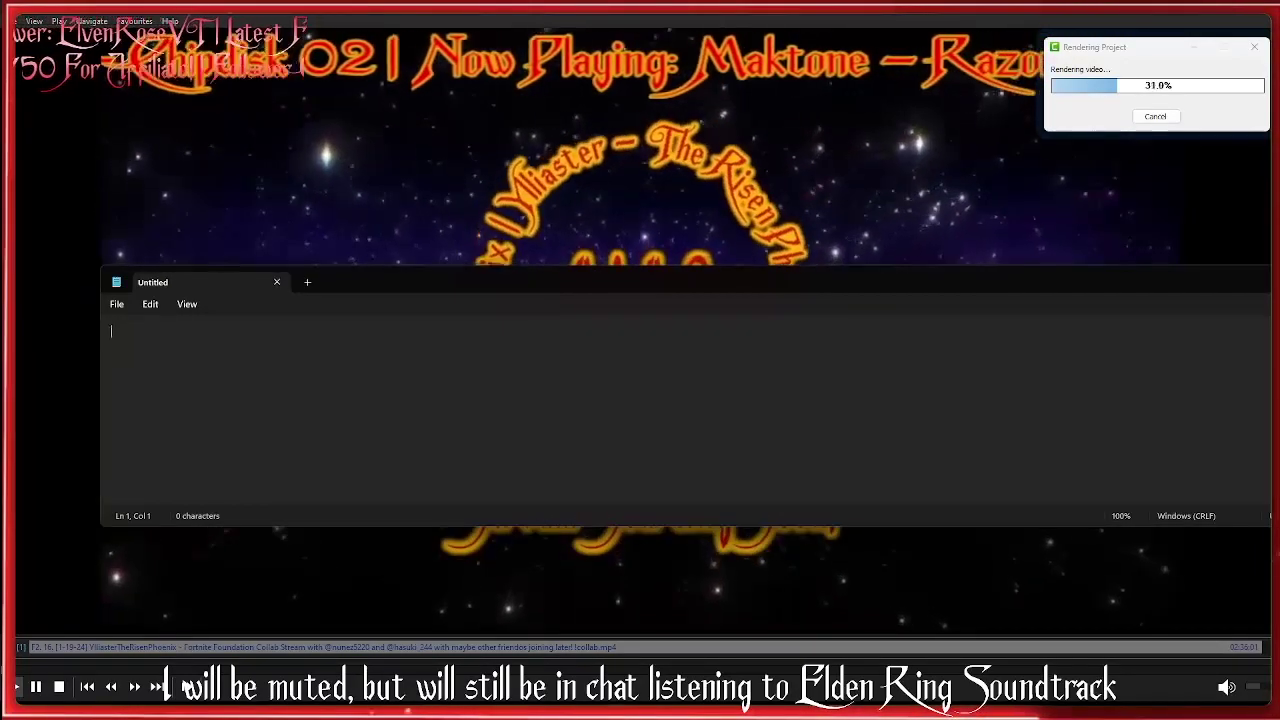
drag(1269, 385, 1130, 385)
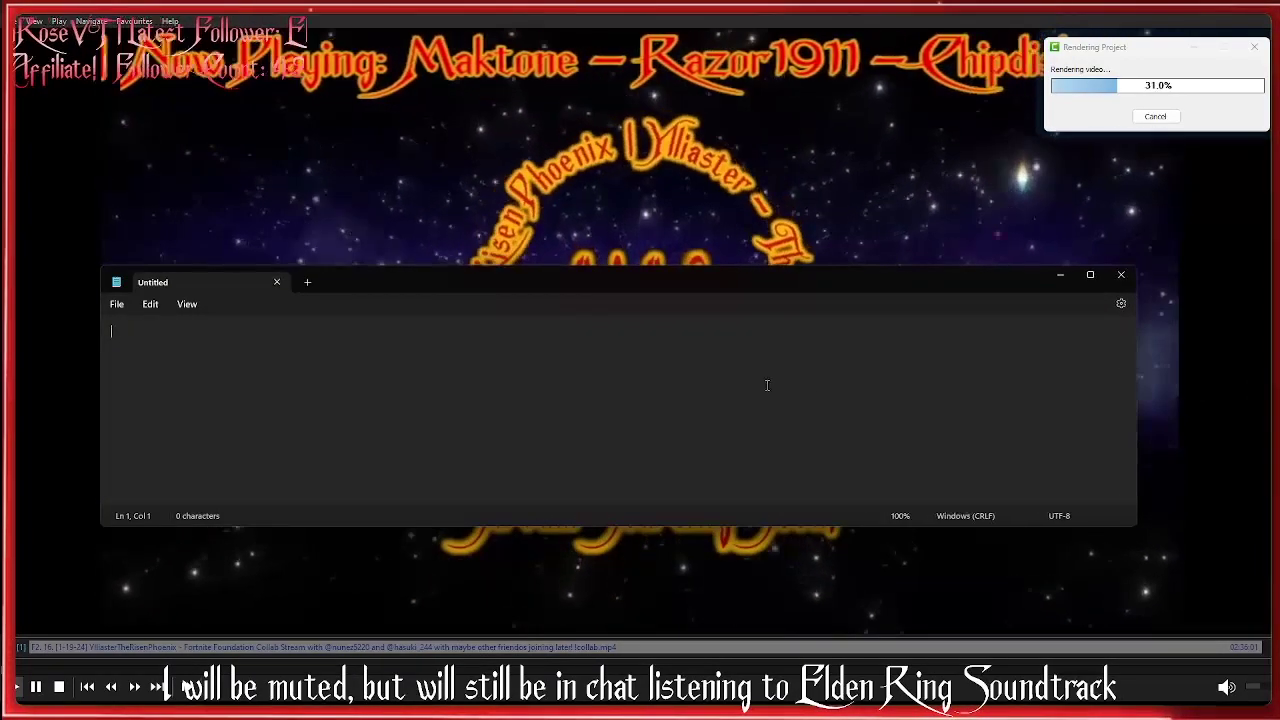
Head the note Vod 2: and add a tab-spaced row of game numbers from 1 to 20 below it.
text(d 2:)
key(Return)
key(Return)
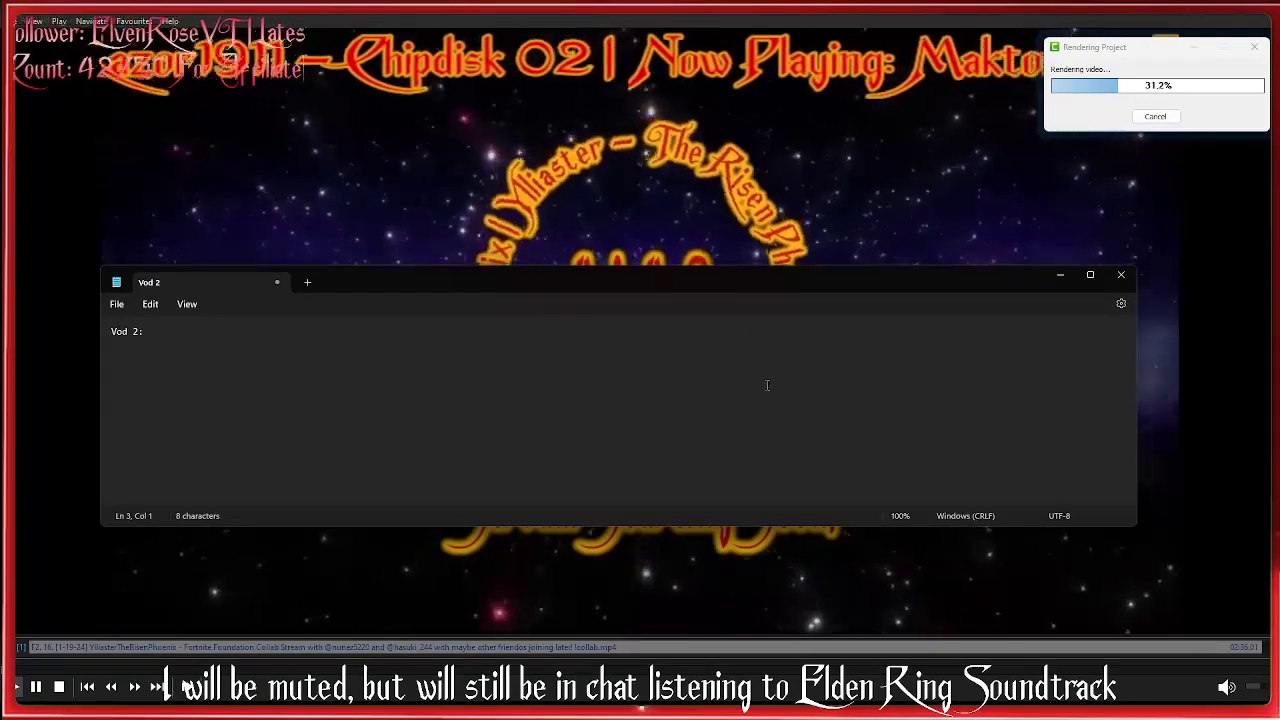
text(1)
key(Tab)
text(2	3	)
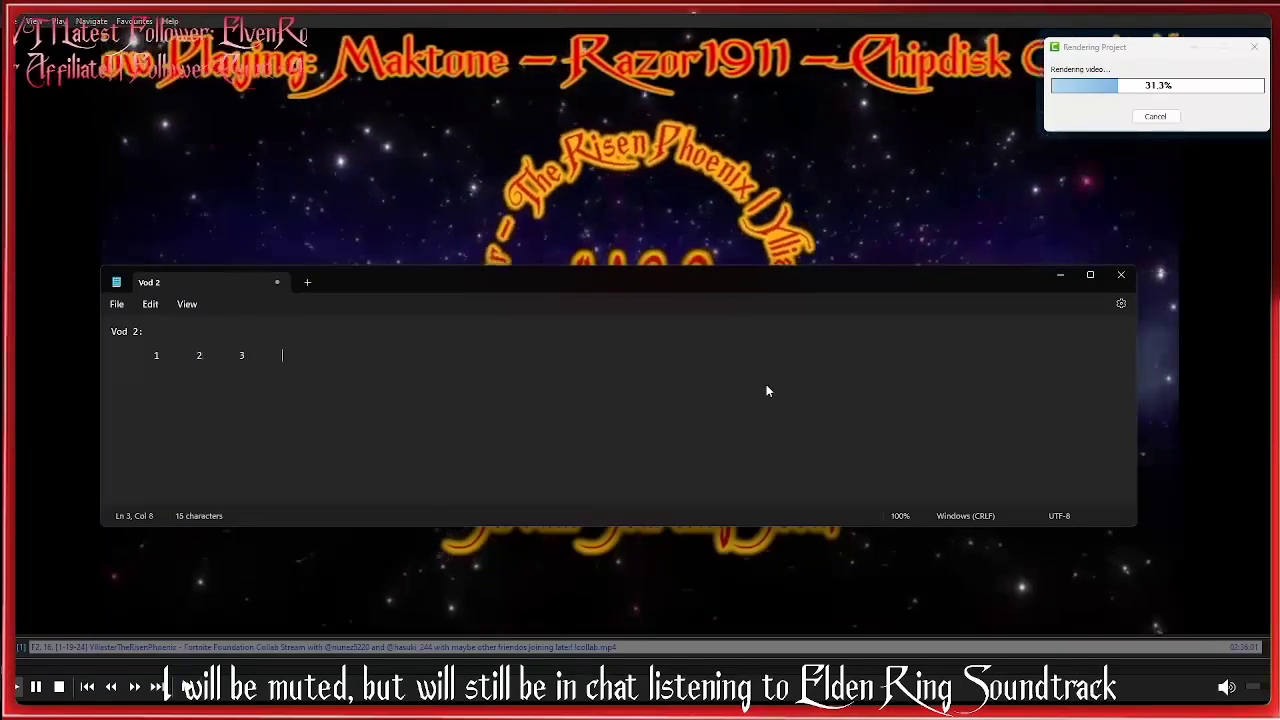
text(4	5	6	7	8	9)
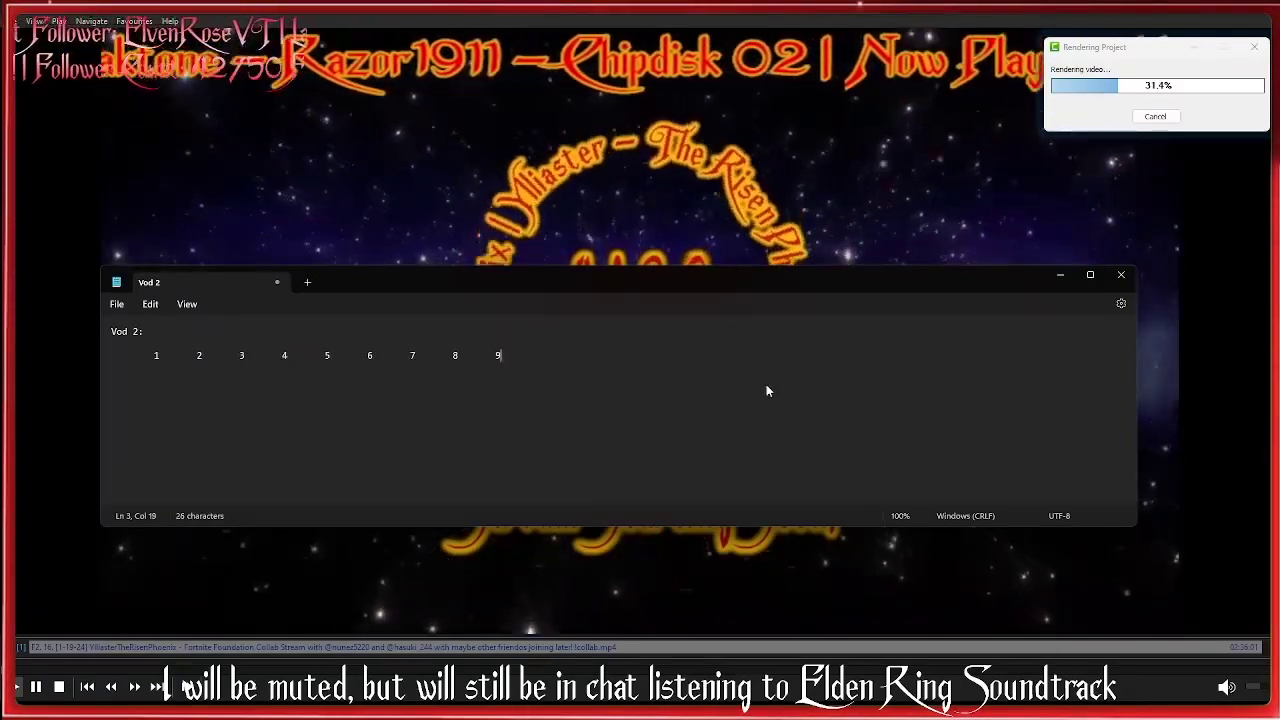
text(	10	11	12	)
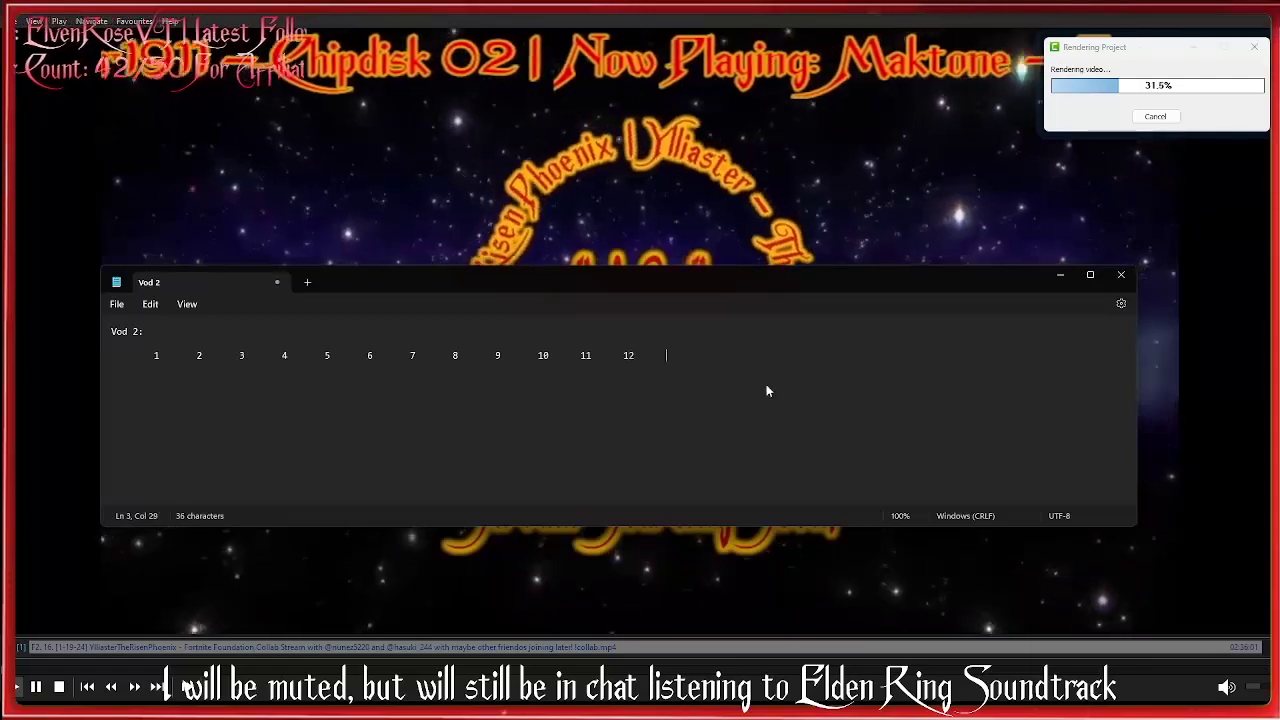
text(13	14	1)
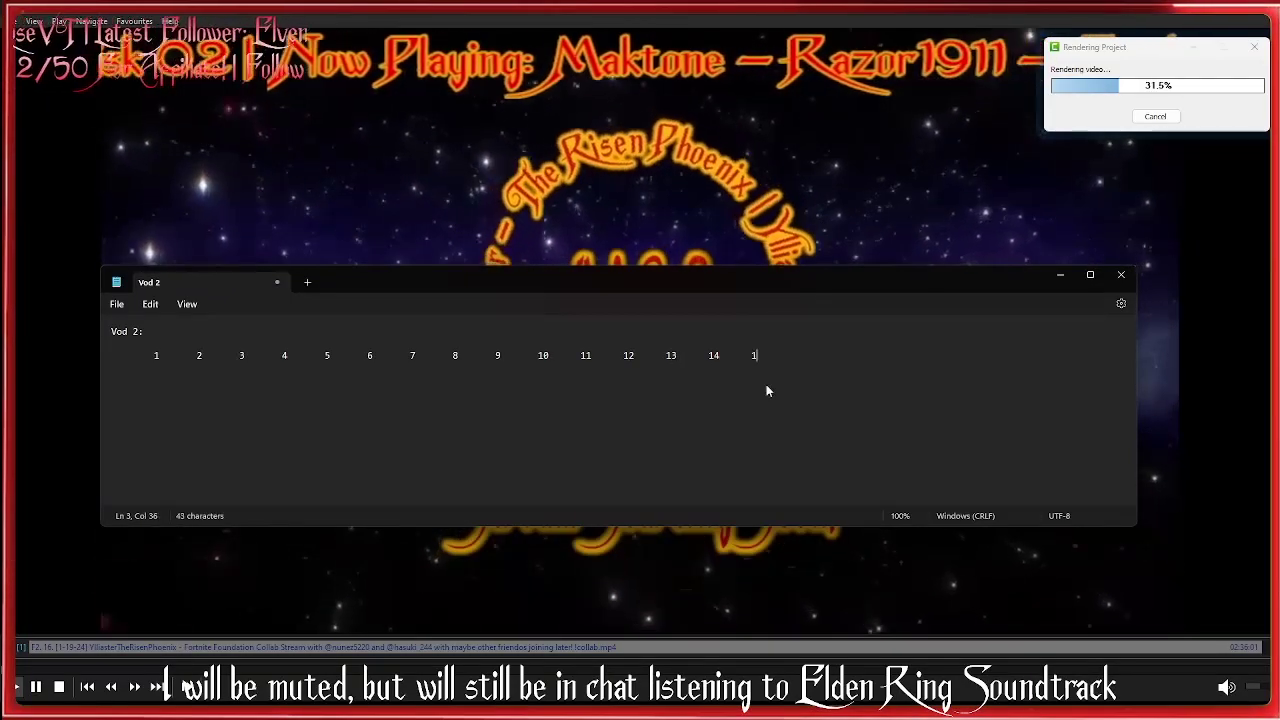
text(5	16	17	18	)
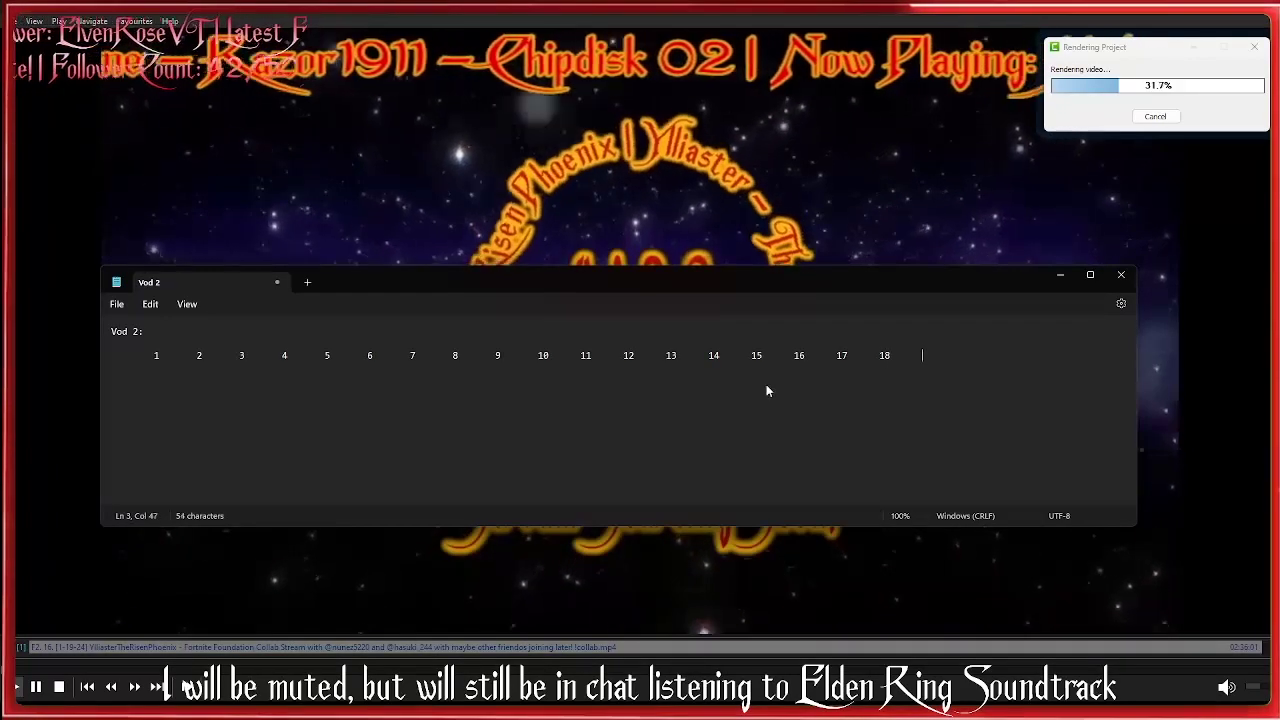
text(19	20)
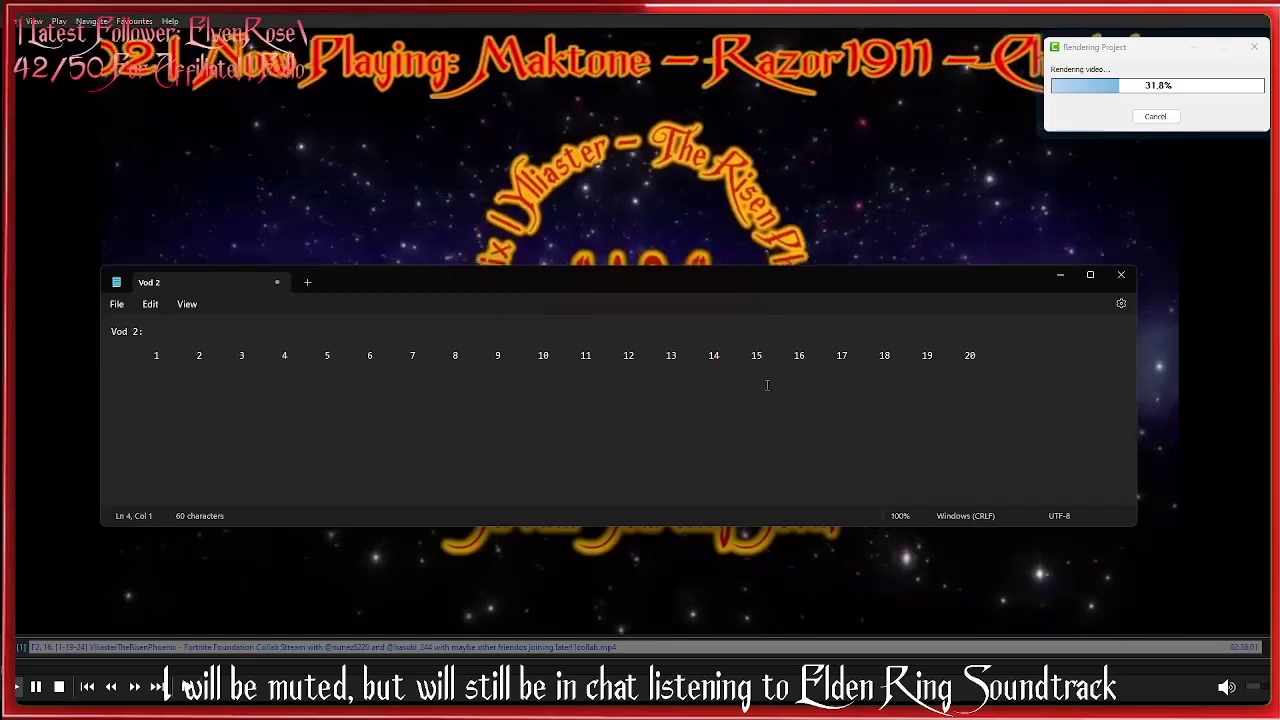
Add row labels beneath the game numbers for Place, Me and each of the two collab partners.
text( Place:)
key(Return)
text(me)
key(BackSpace)
key(BackSpace)
text(Me;)
key(Return)
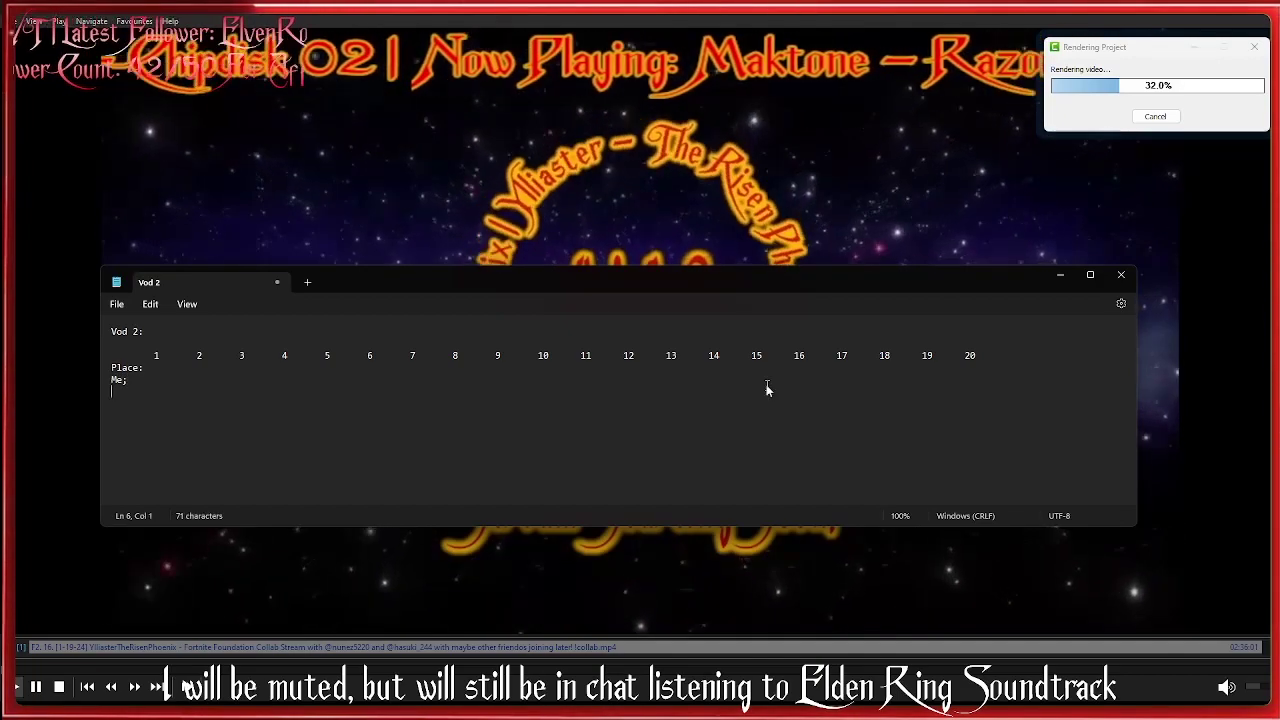
text(Nunez: Hasuki:)
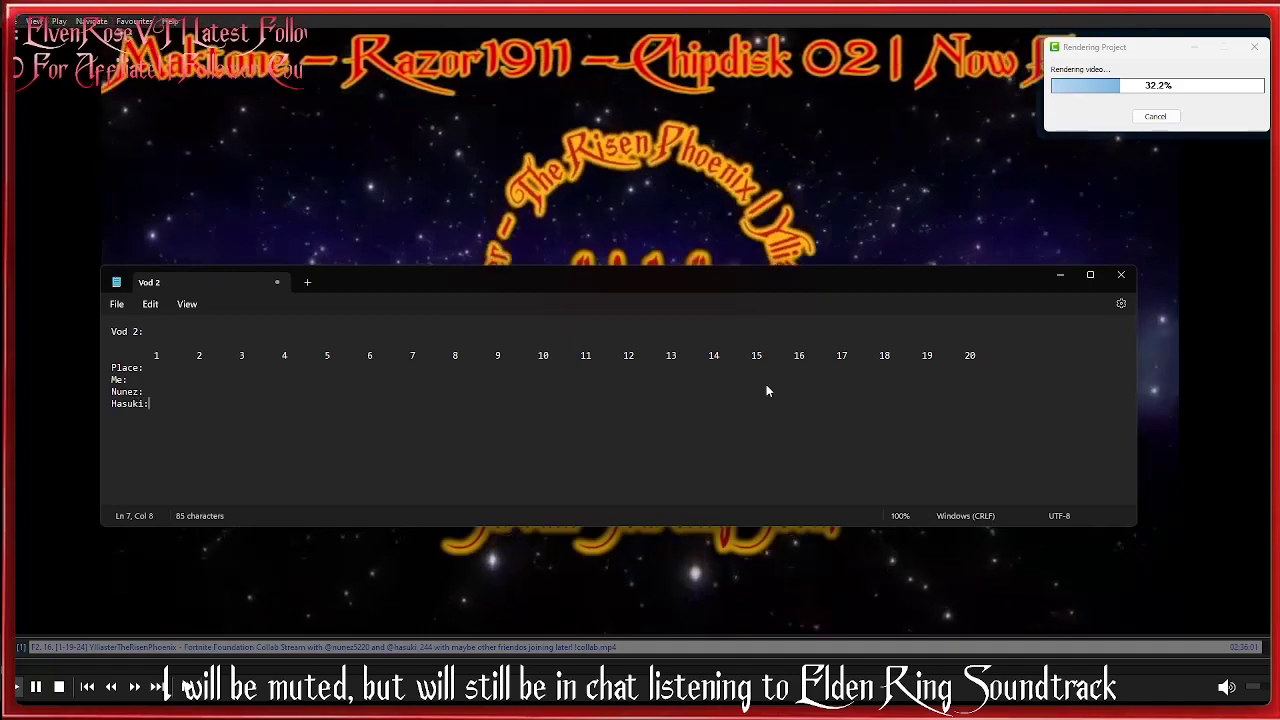
Pad the row labels so that the entries begin underneath the game 1 column.
key(Up)
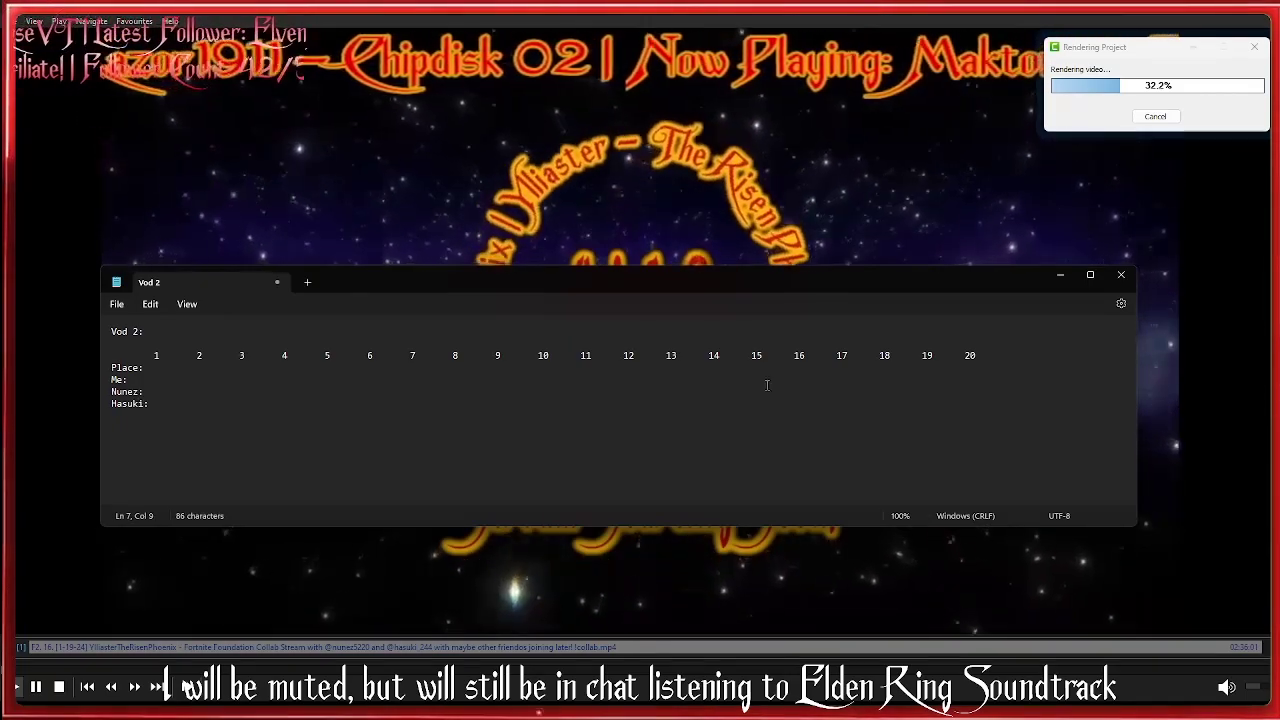
key(Home)
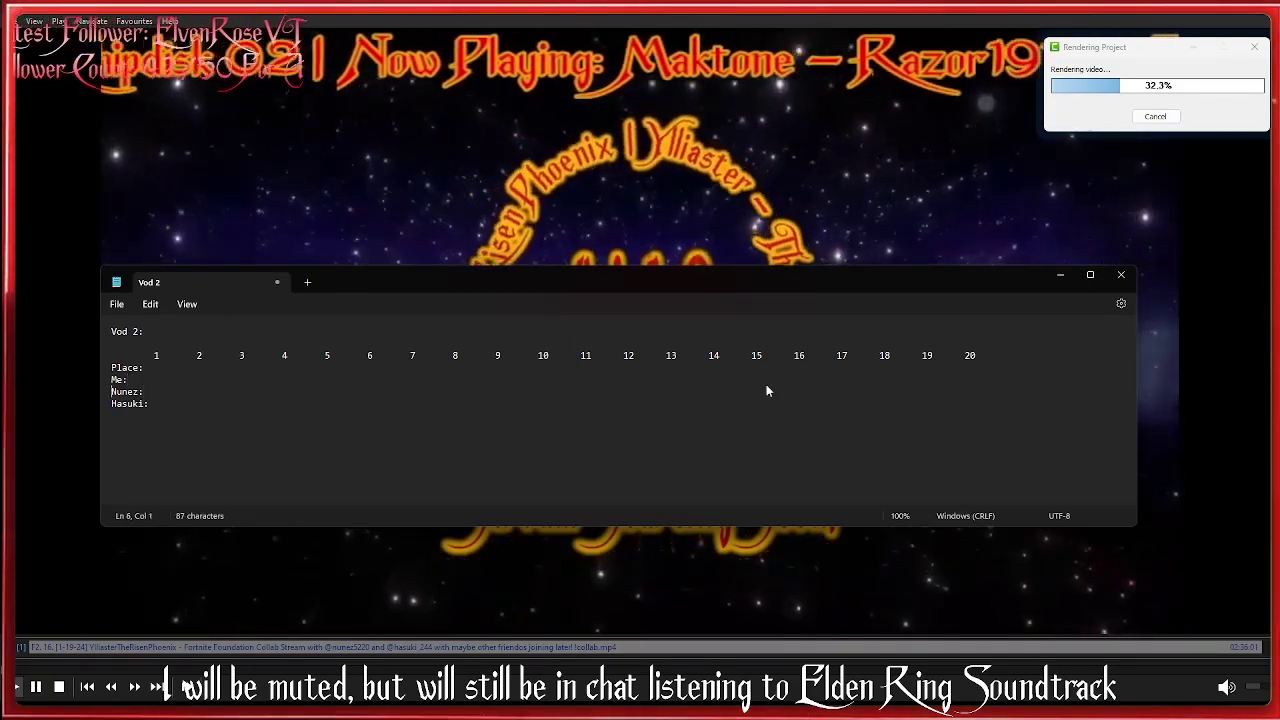
key(Up)
key(Up)
key(End)
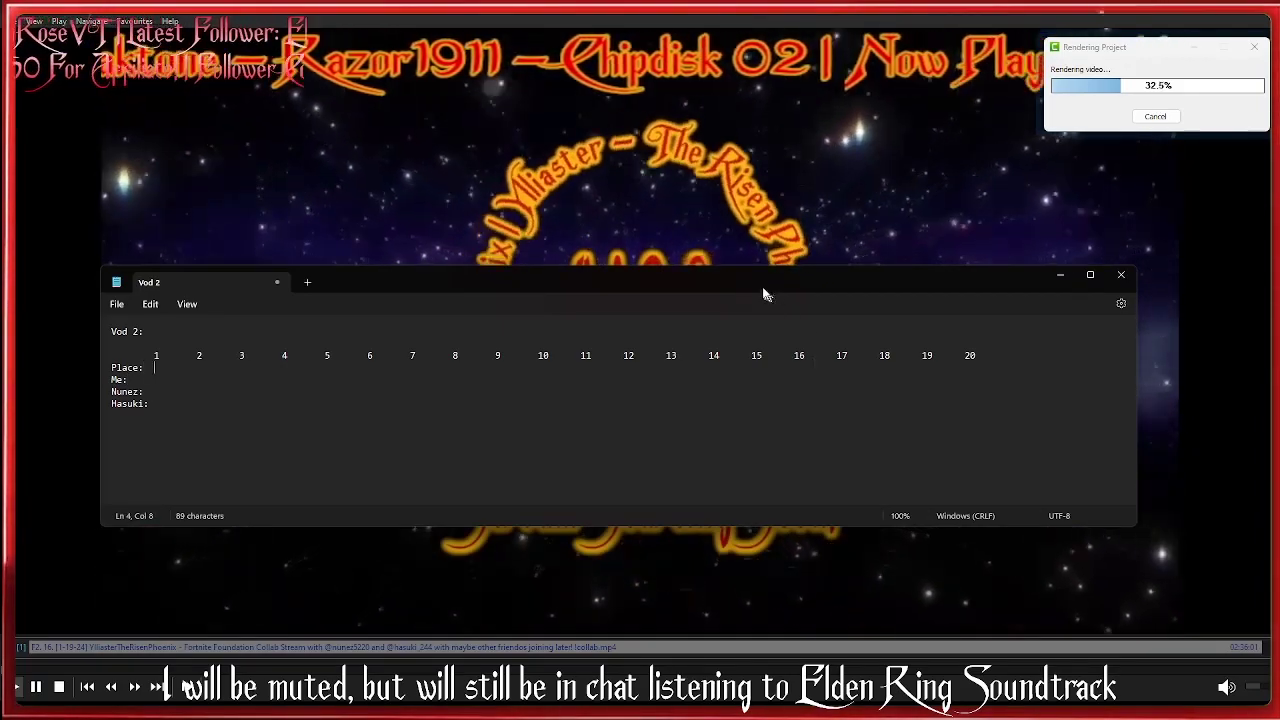
Move the note clear of the video and log placements 9th, 17th, 29th, 30th, 6th and 3rd for games 1 to 6.
drag(766, 286, 761, 371)
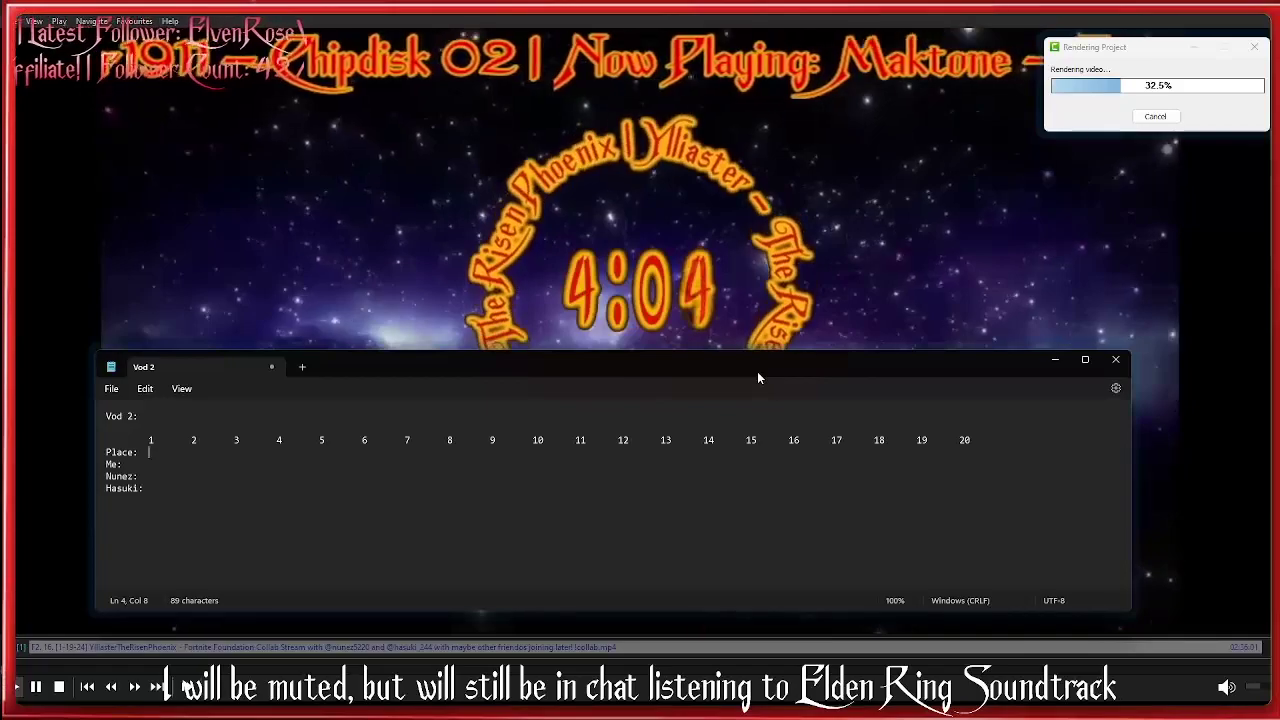
drag(621, 383, 624, 570)
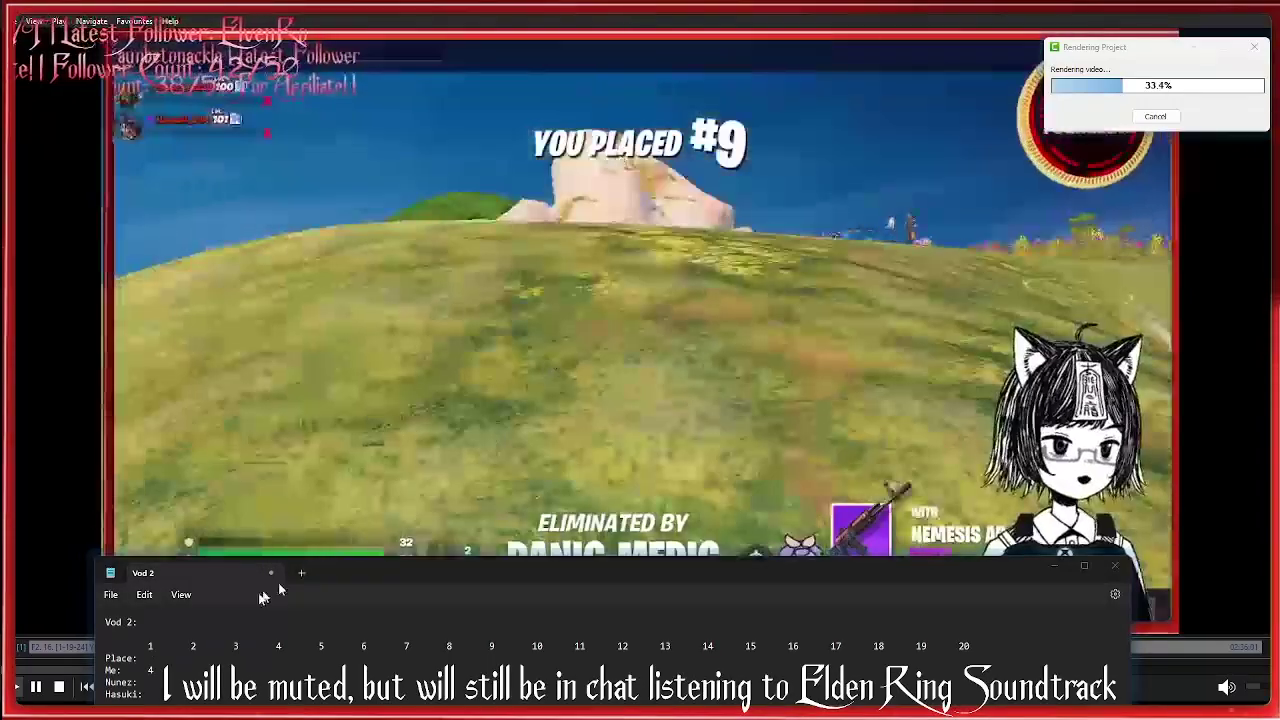
text(9th)
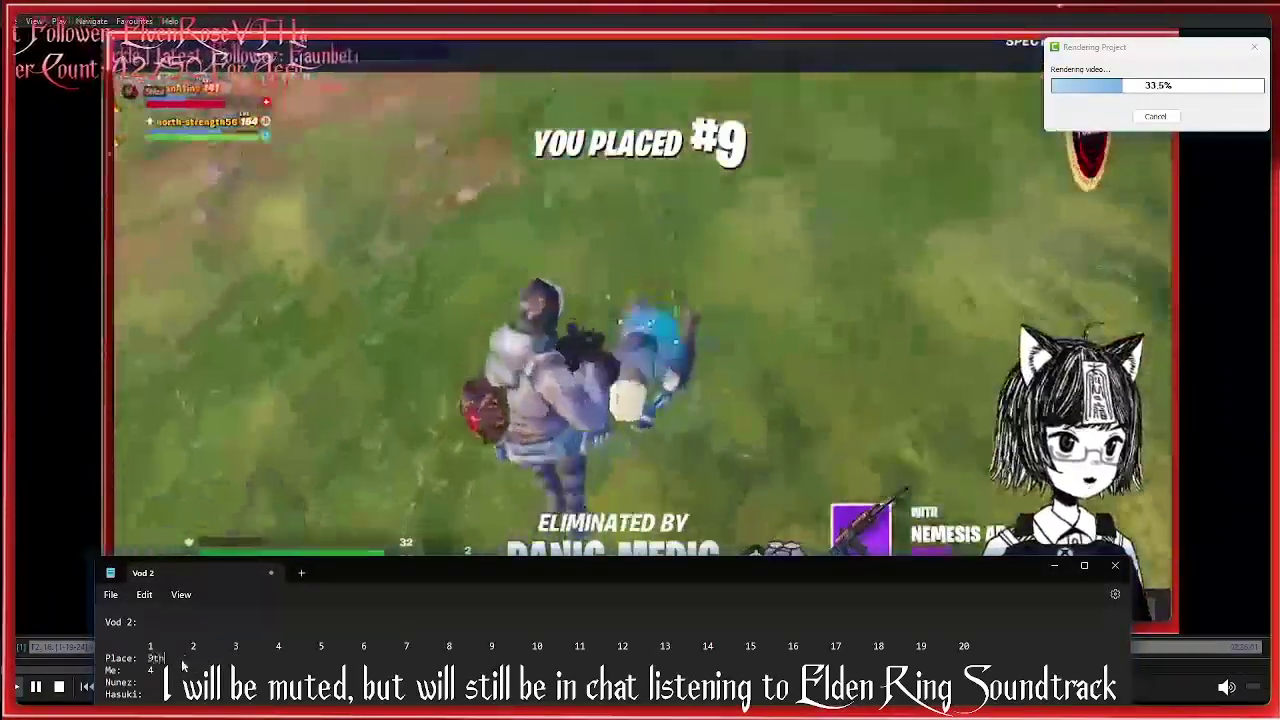
key(Tab)
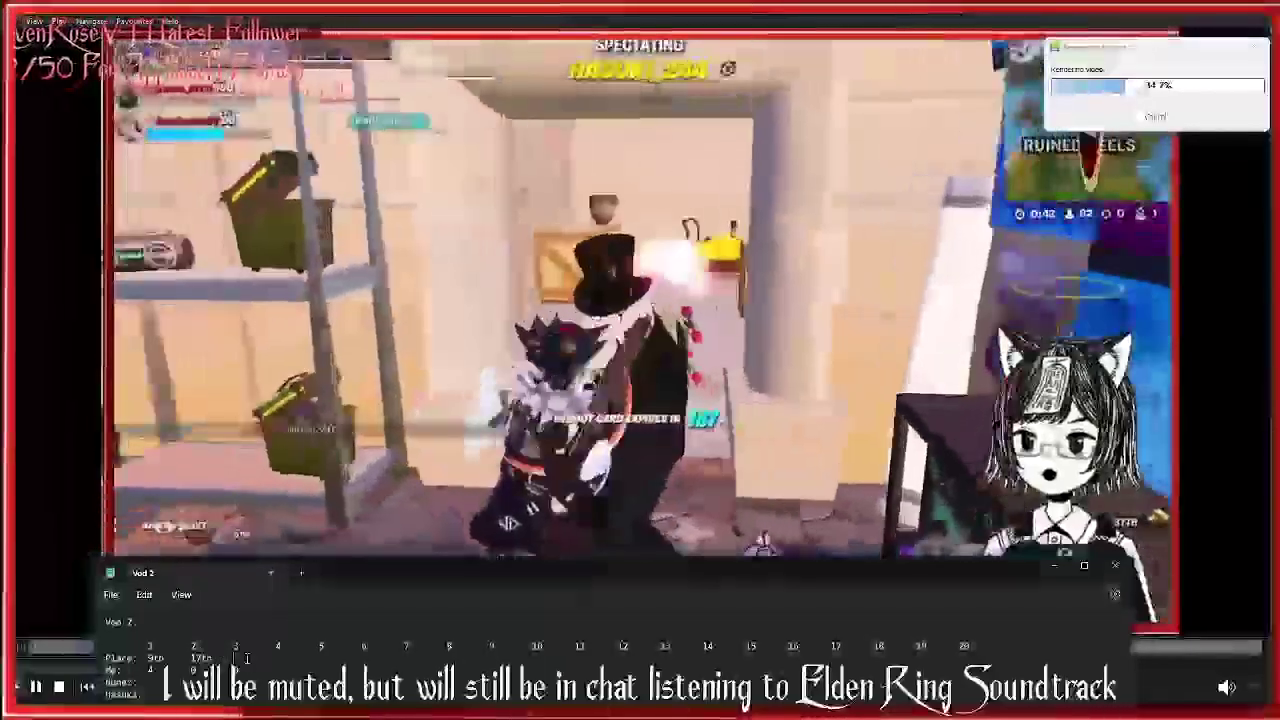
text(9th)
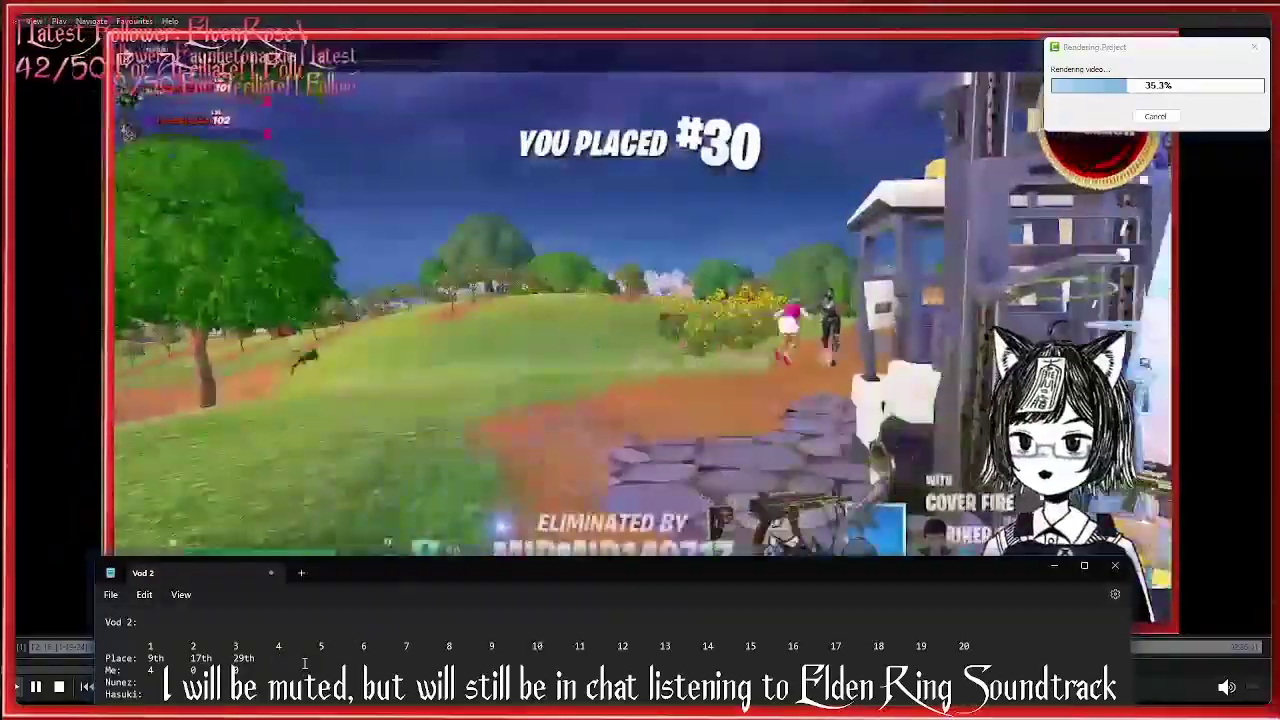
text(0th)
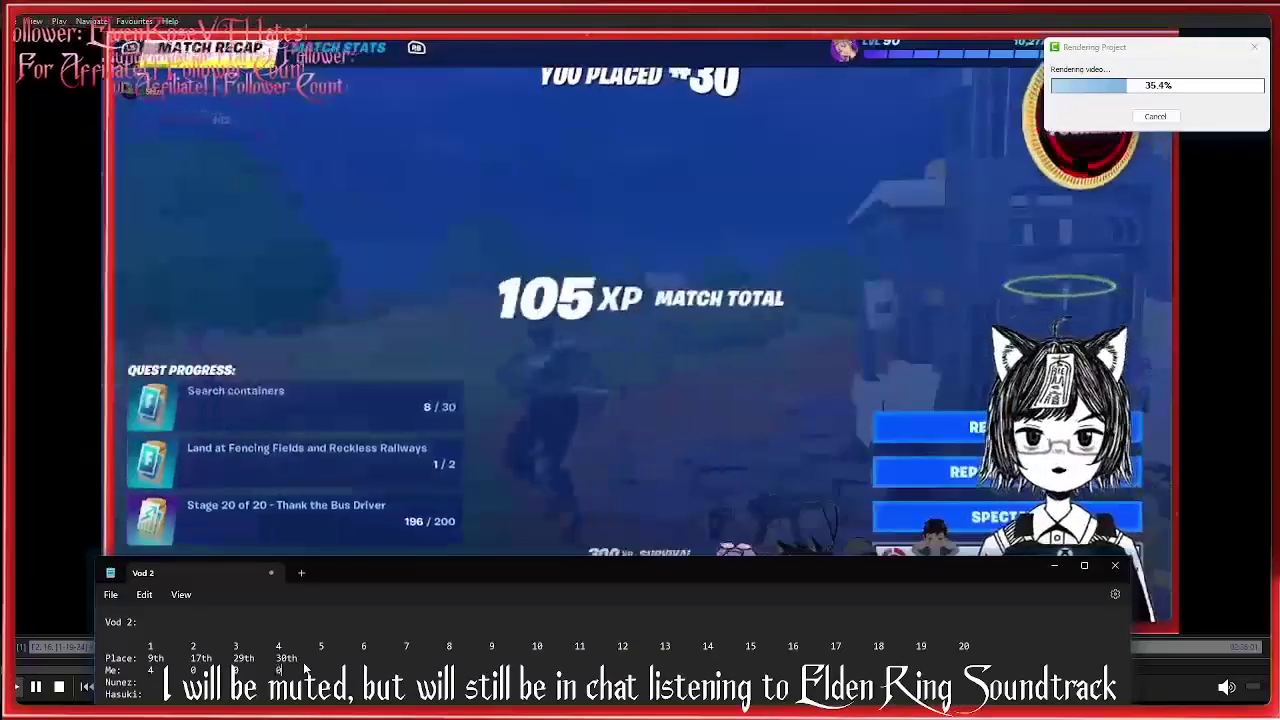
key(Tab)
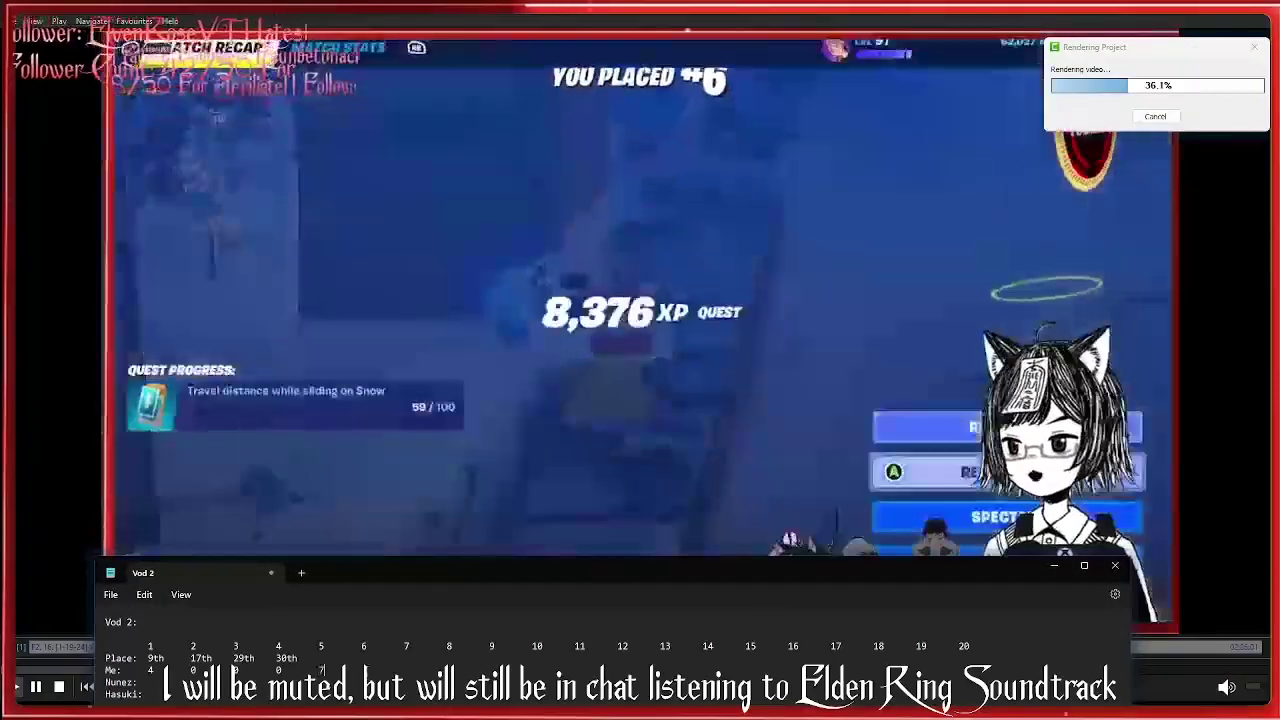
text(6th)
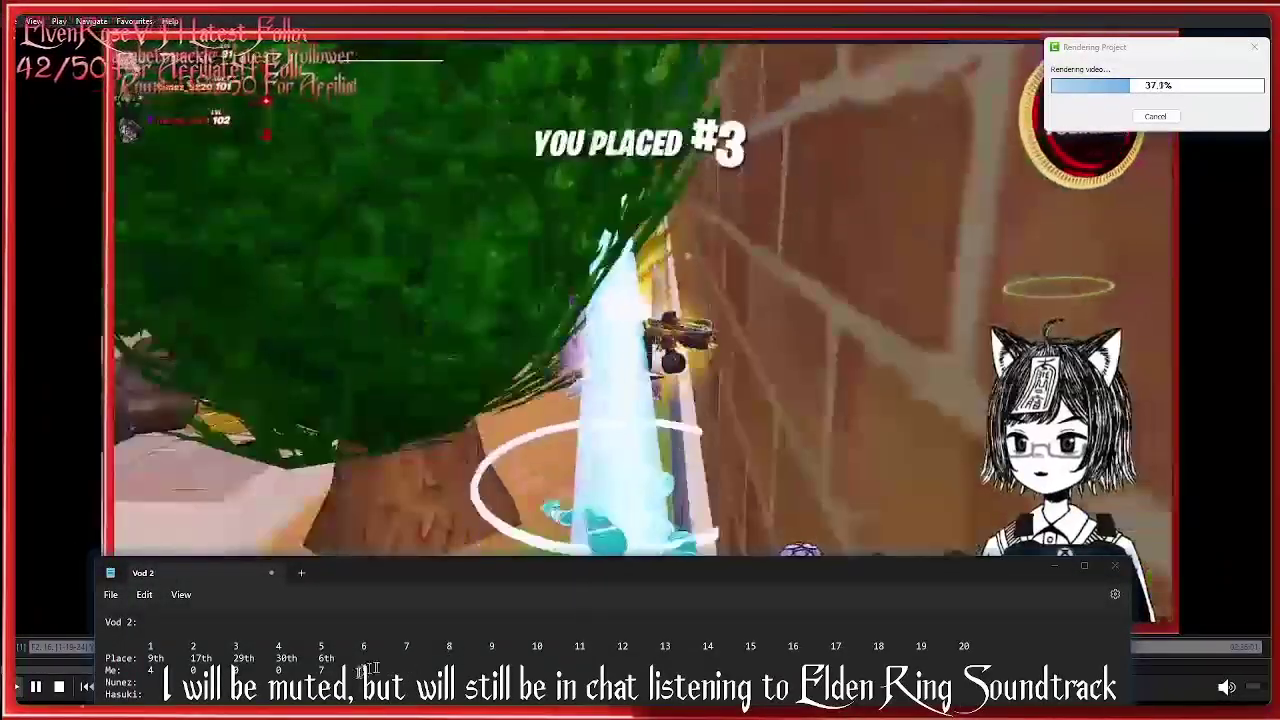
text(3rd)
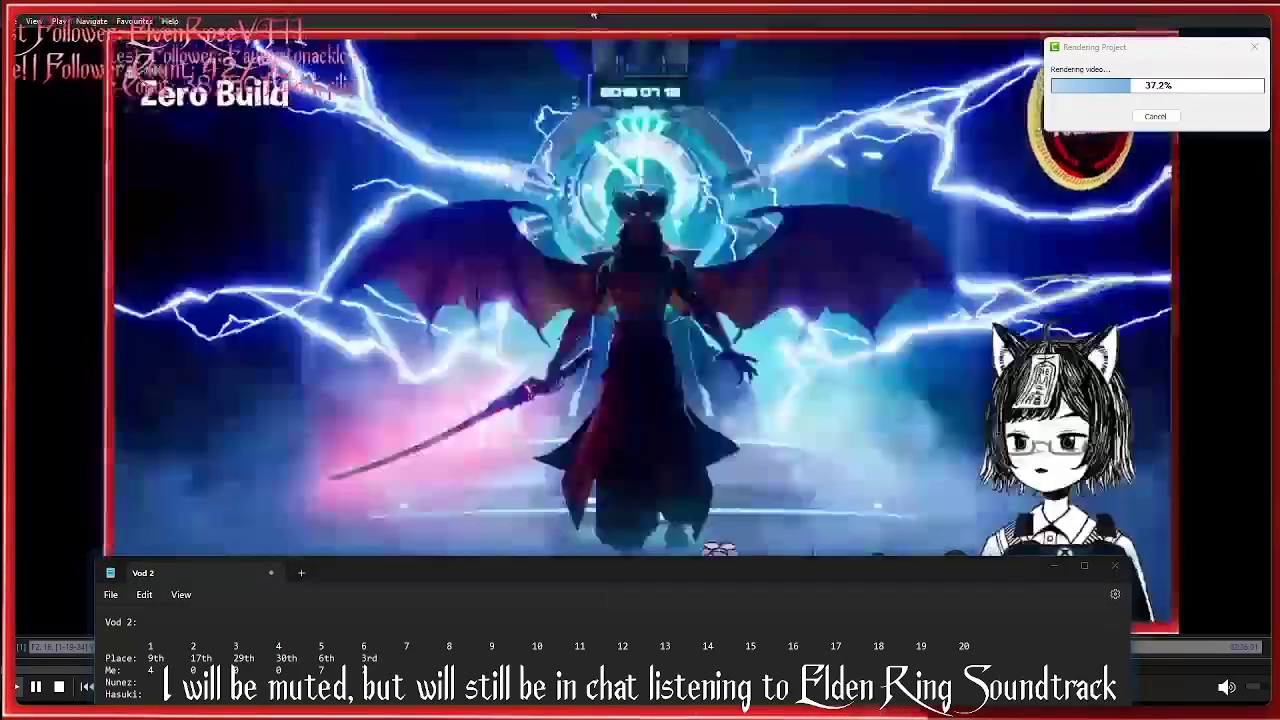
Bring up the second Foundation collab recording in the media player.
click(592, 16)
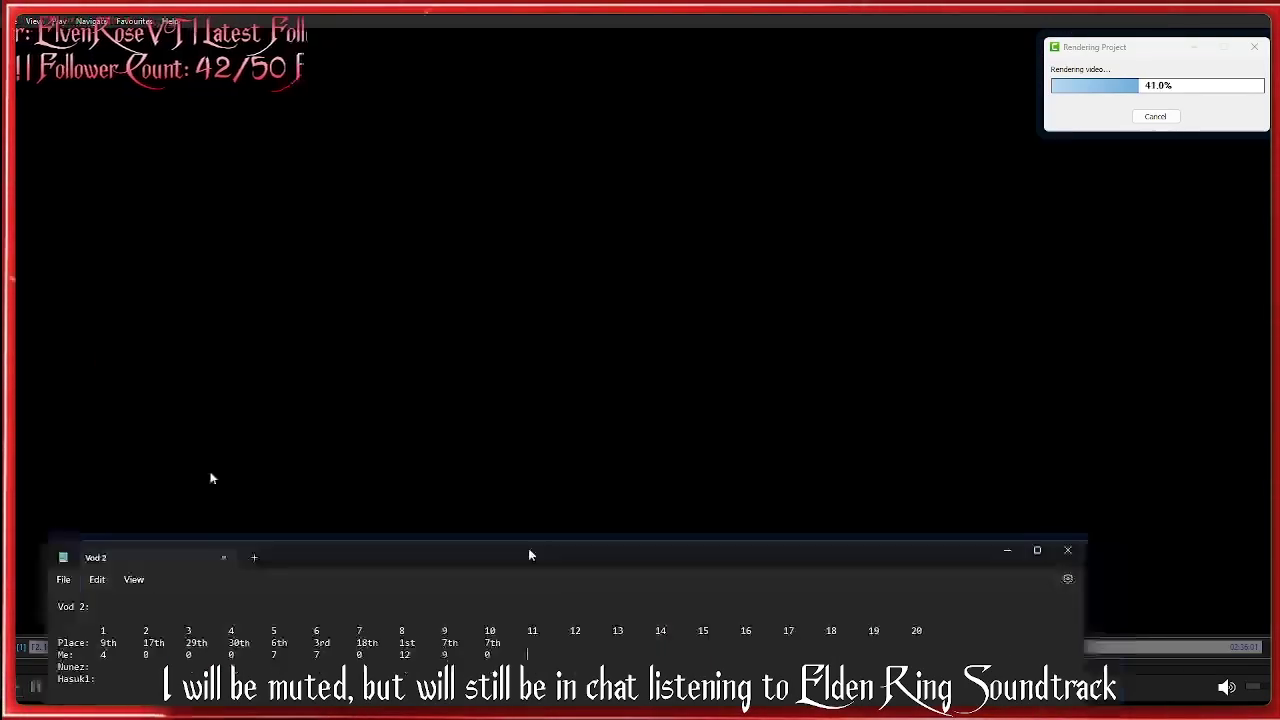
click(528, 548)
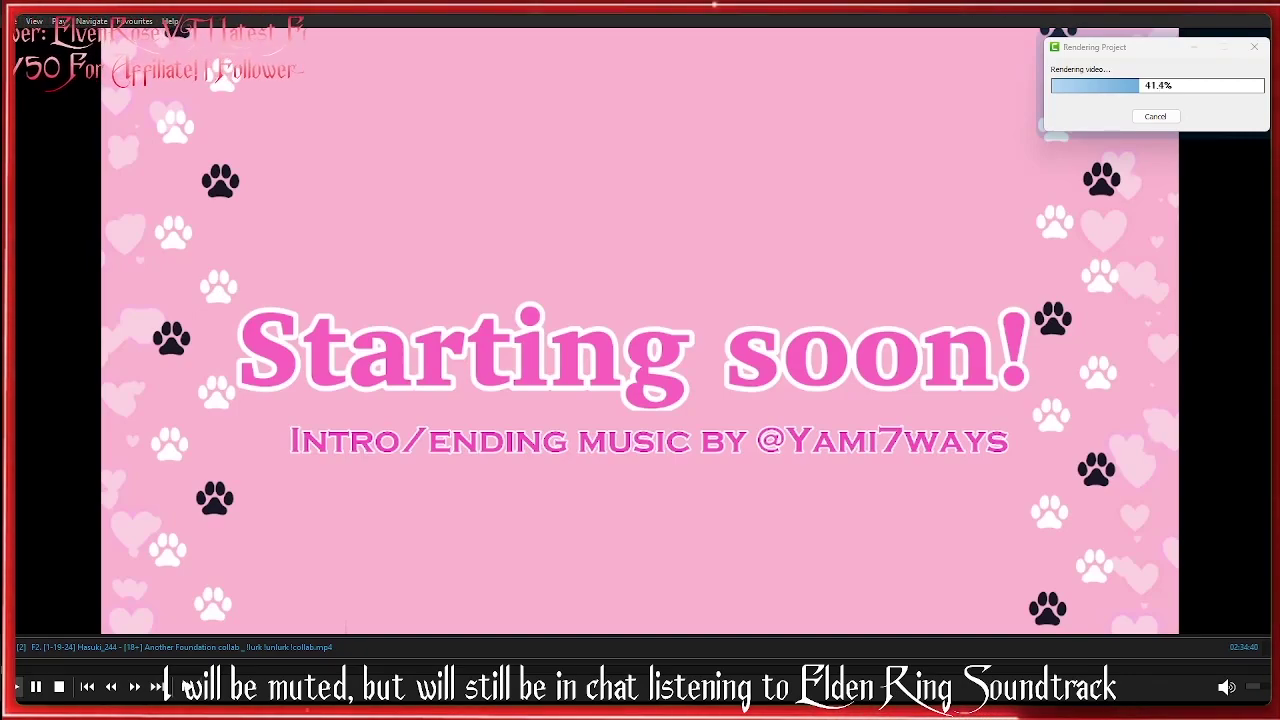
Send the match screenshot to the Foundation 1st wave Discord group, asking everyone to check this page for a few seconds after each game.
key(alt+Tab)
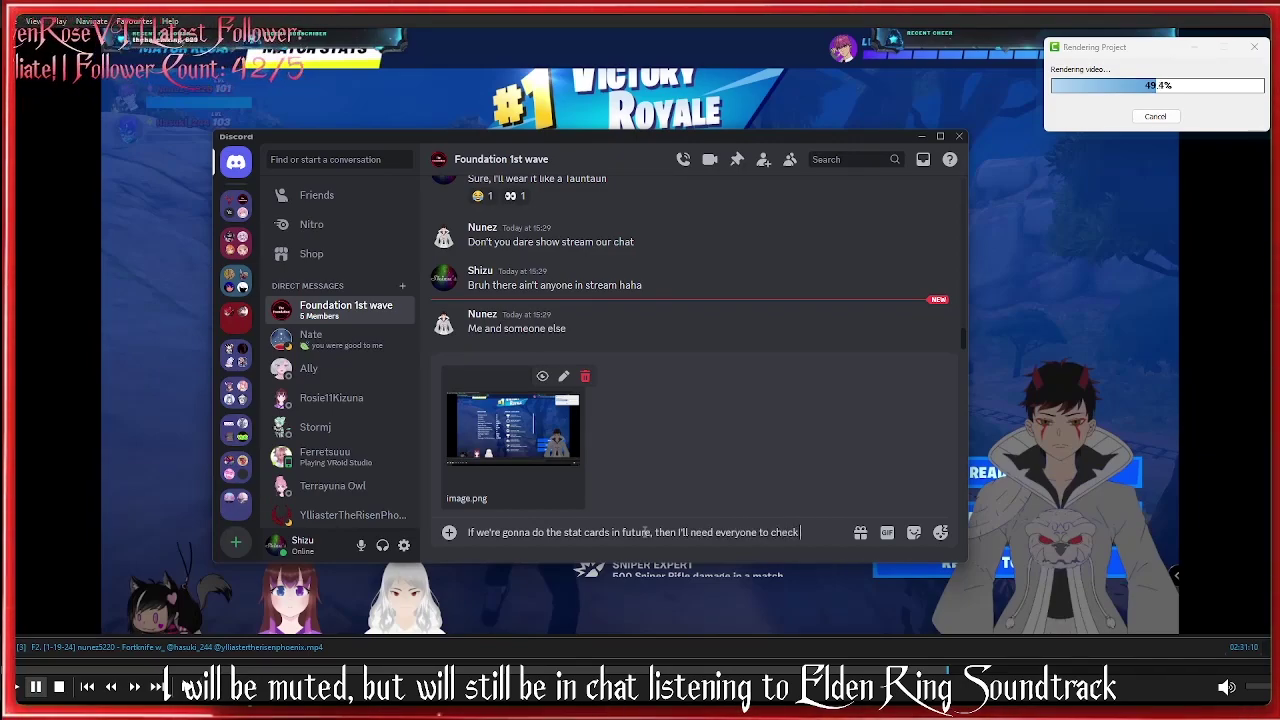
text(e for a few seconds after each game please and I)
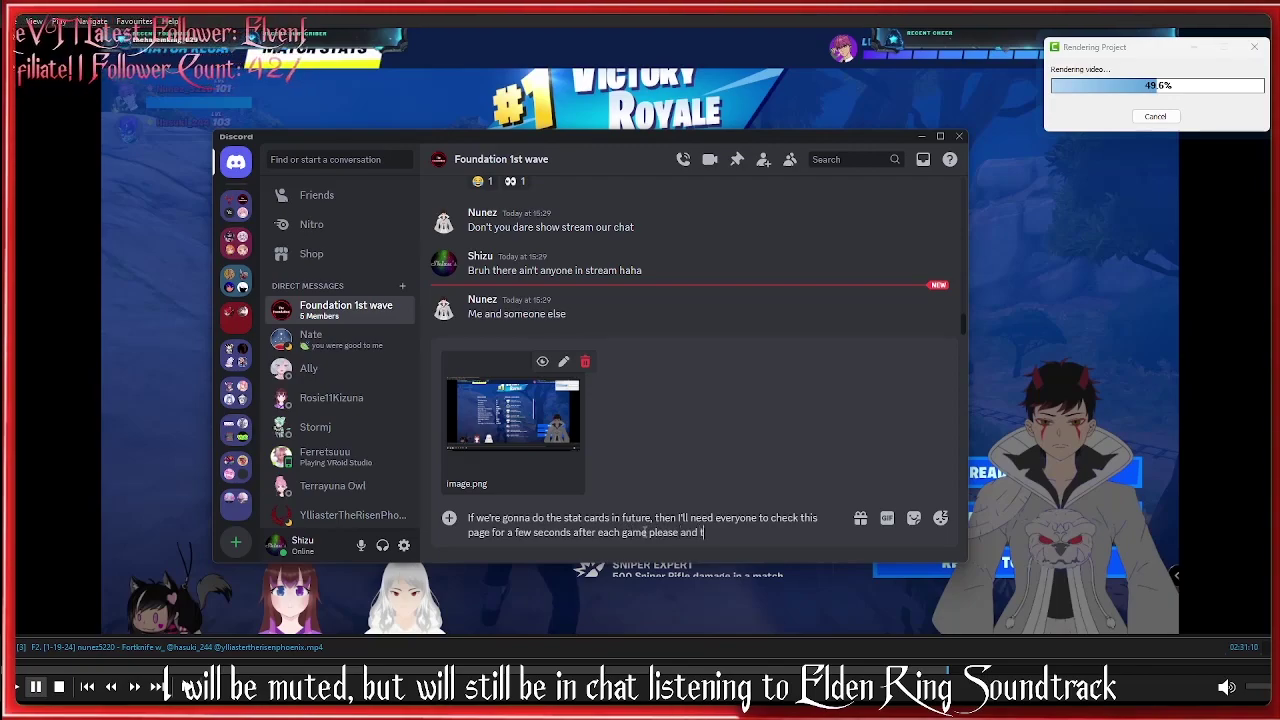
key(Return)
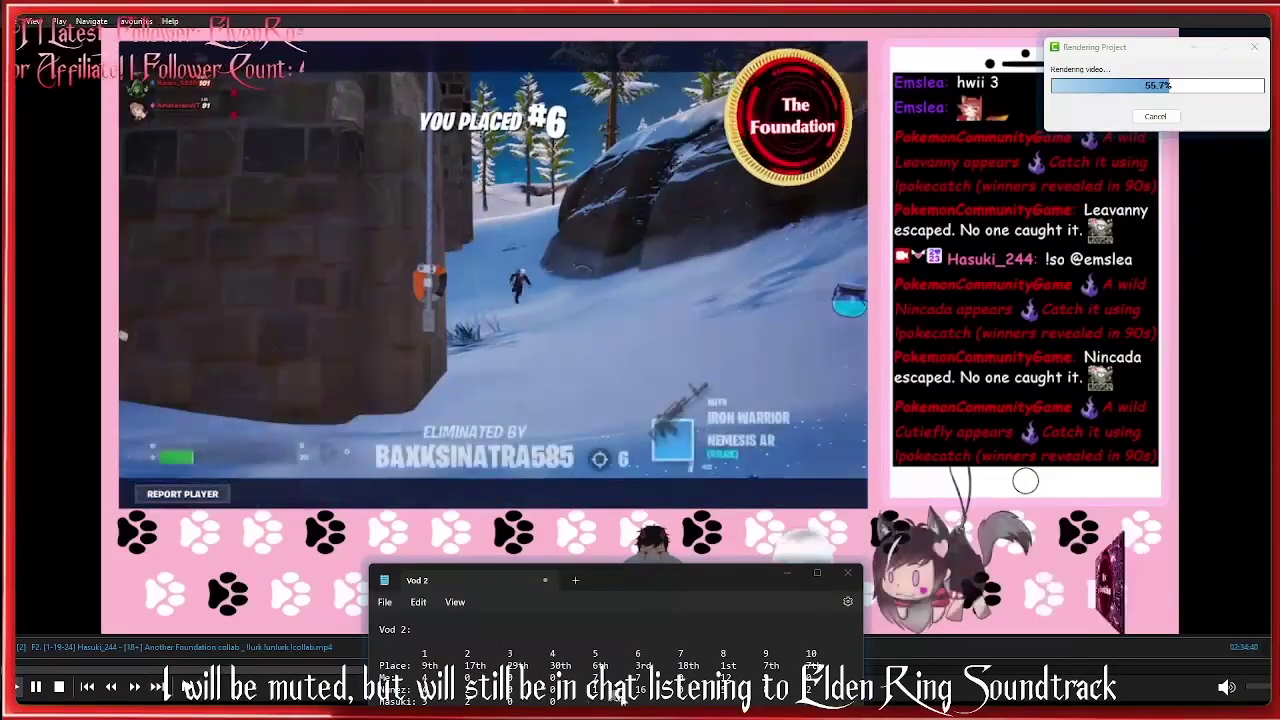
Switch to the browser and open a fellow collab member's channel page on Twitch.
click(621, 700)
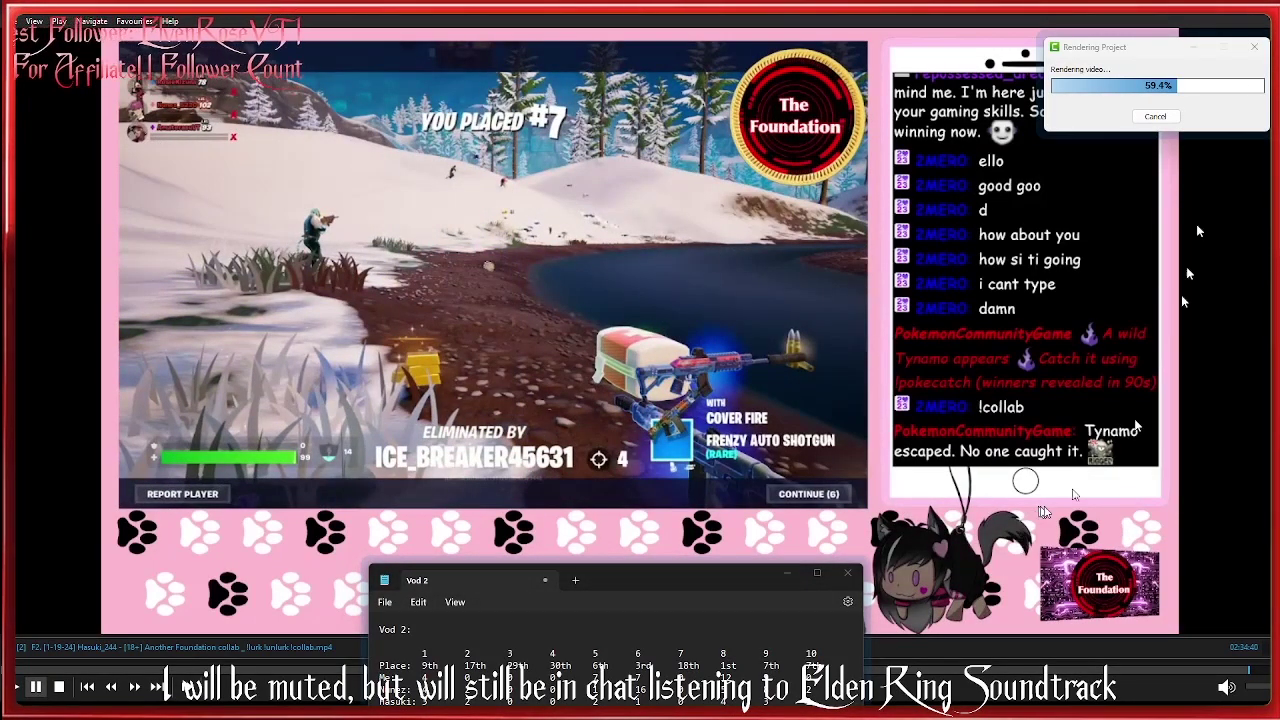
key(alt+F4)
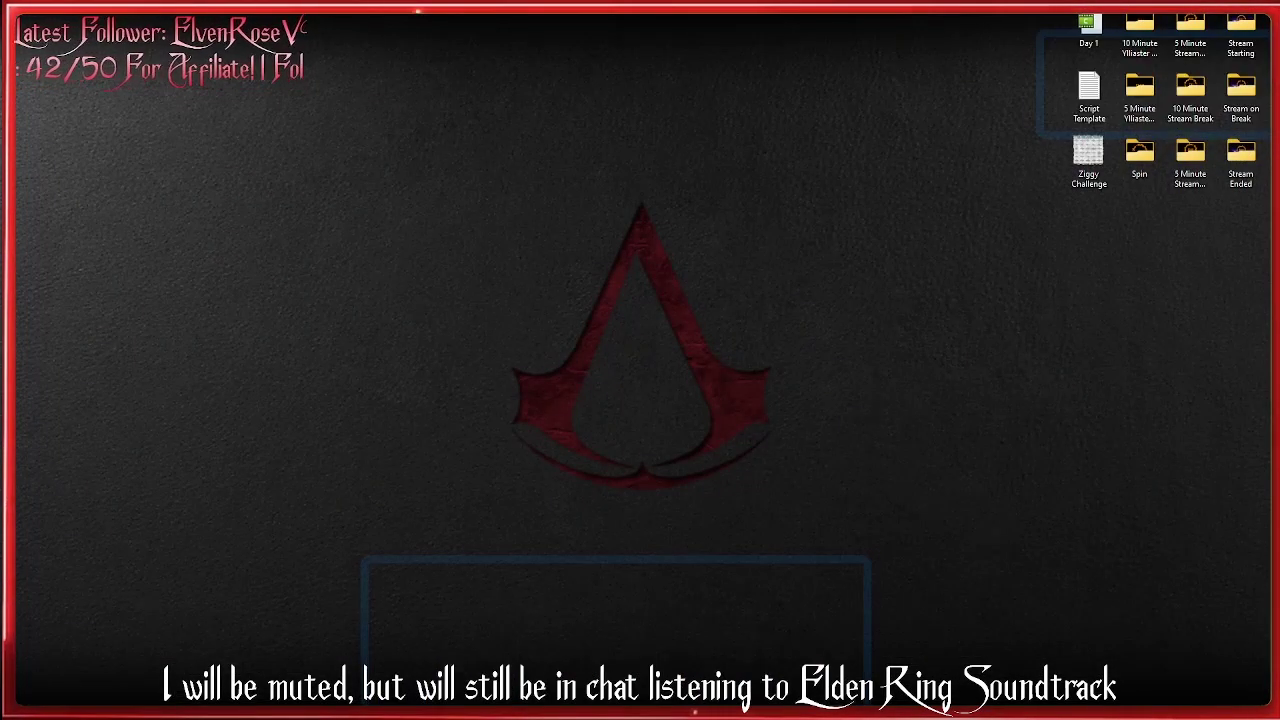
key(alt+Tab)
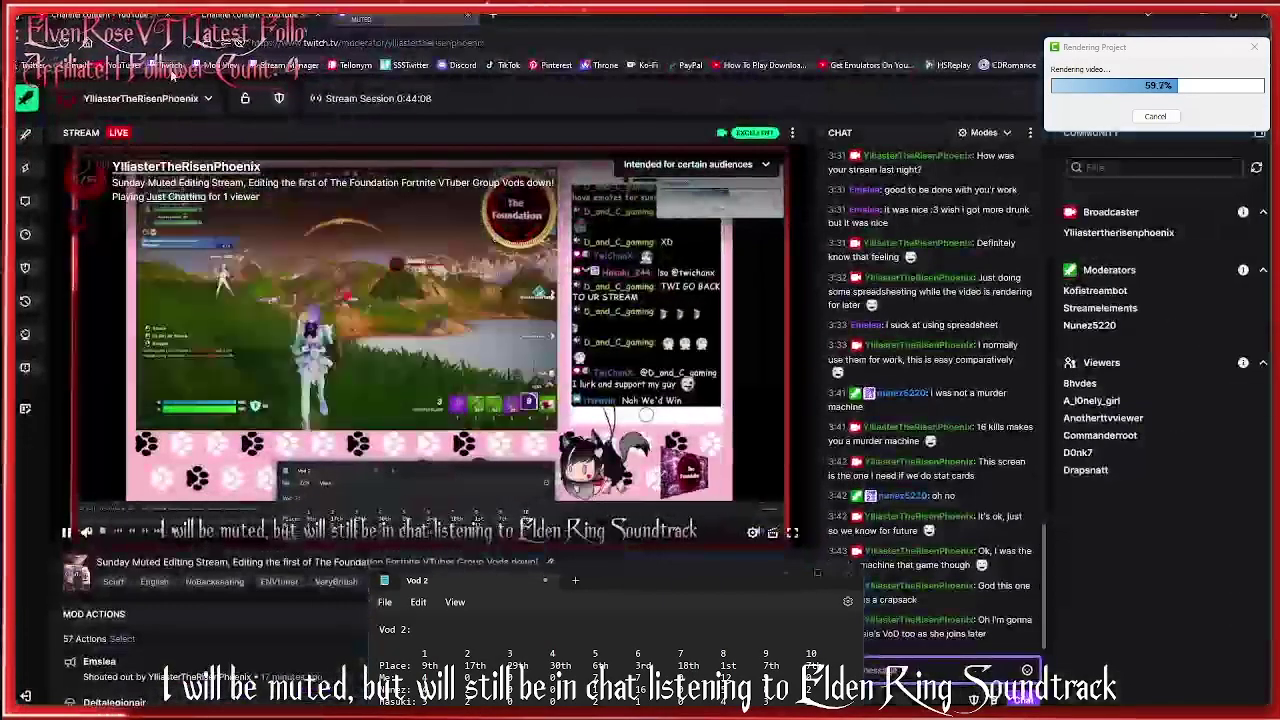
click(172, 68)
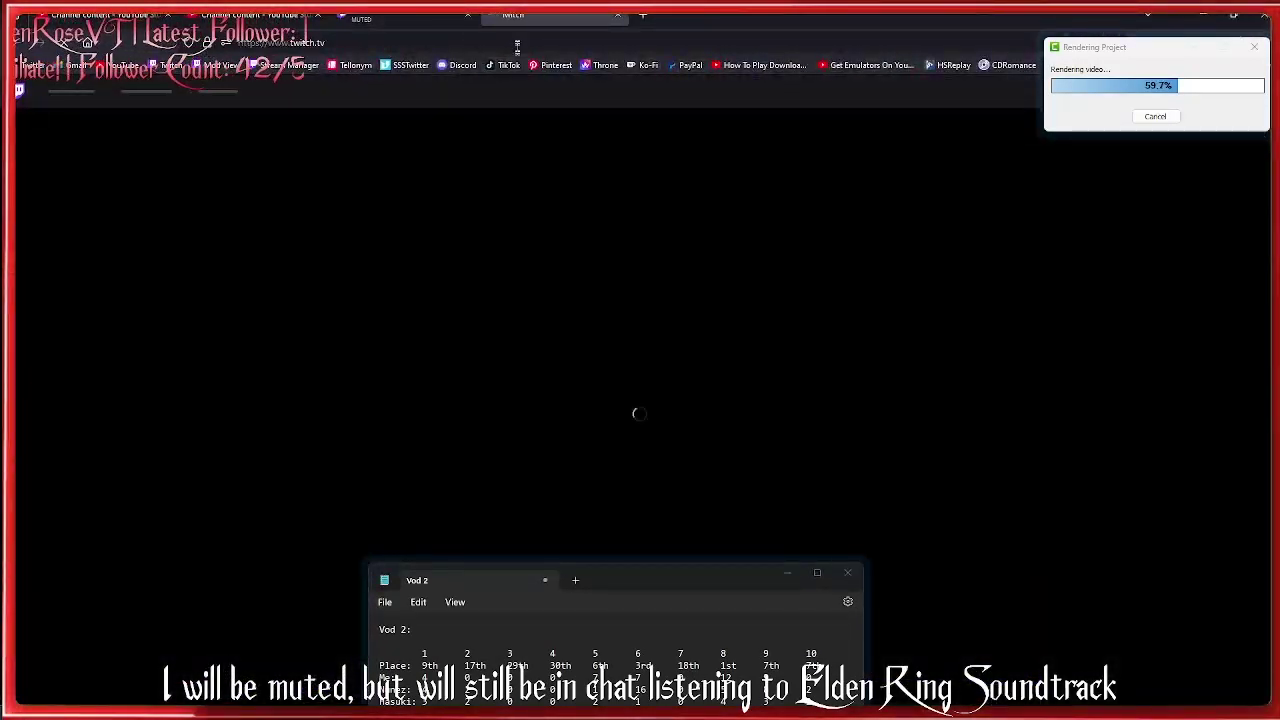
click(517, 46)
text(/rosie11kizuna)
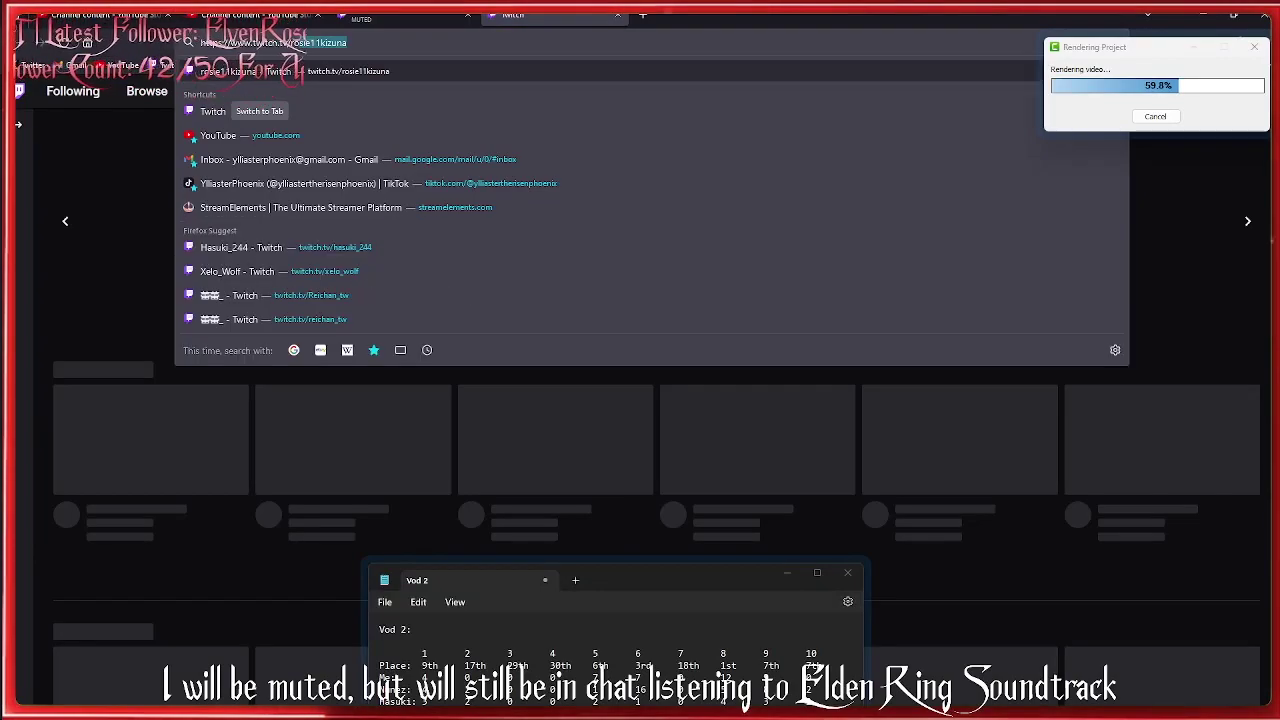
key(Return)
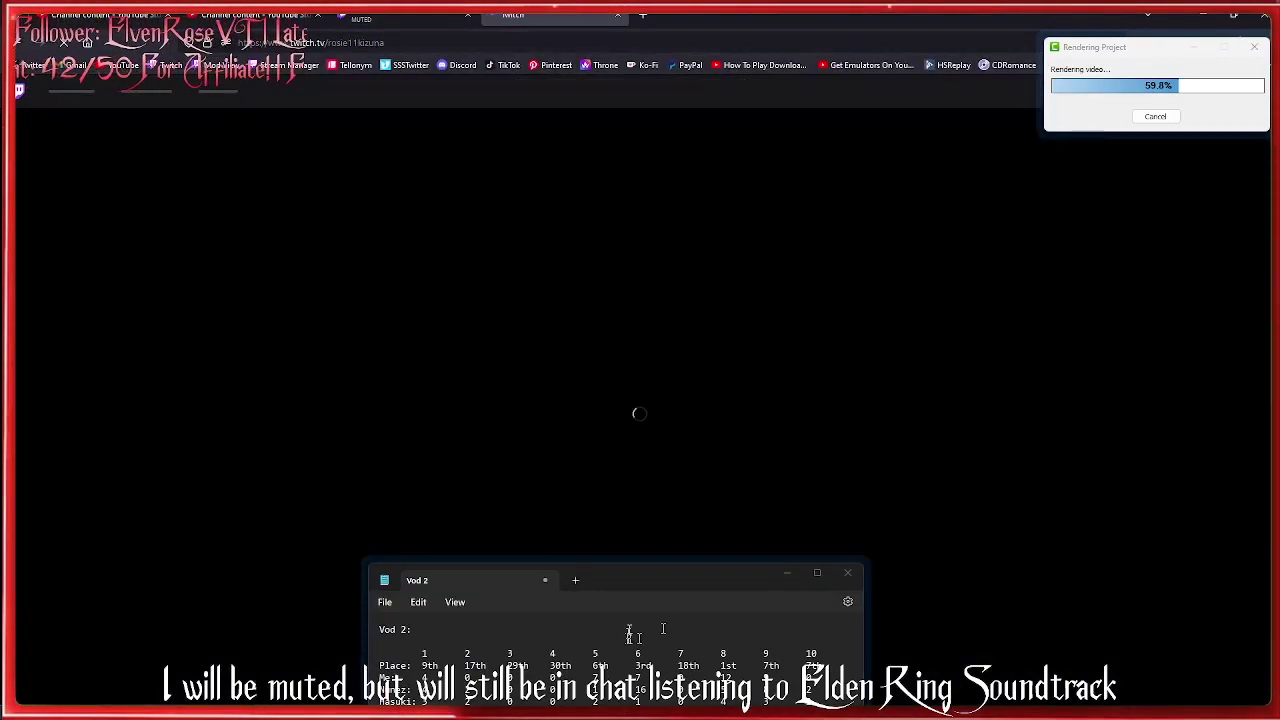
click(1105, 672)
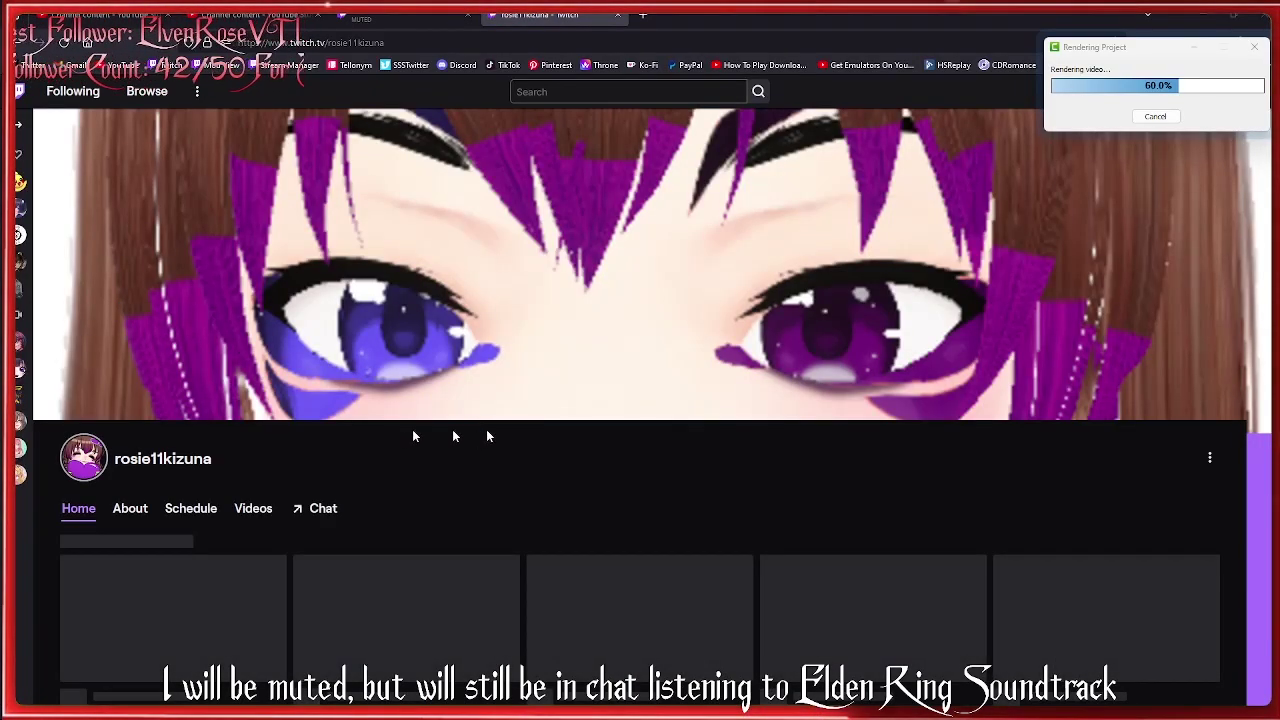
Switch back to the media player and resume reviewing the second collab recording.
key(alt+Tab)
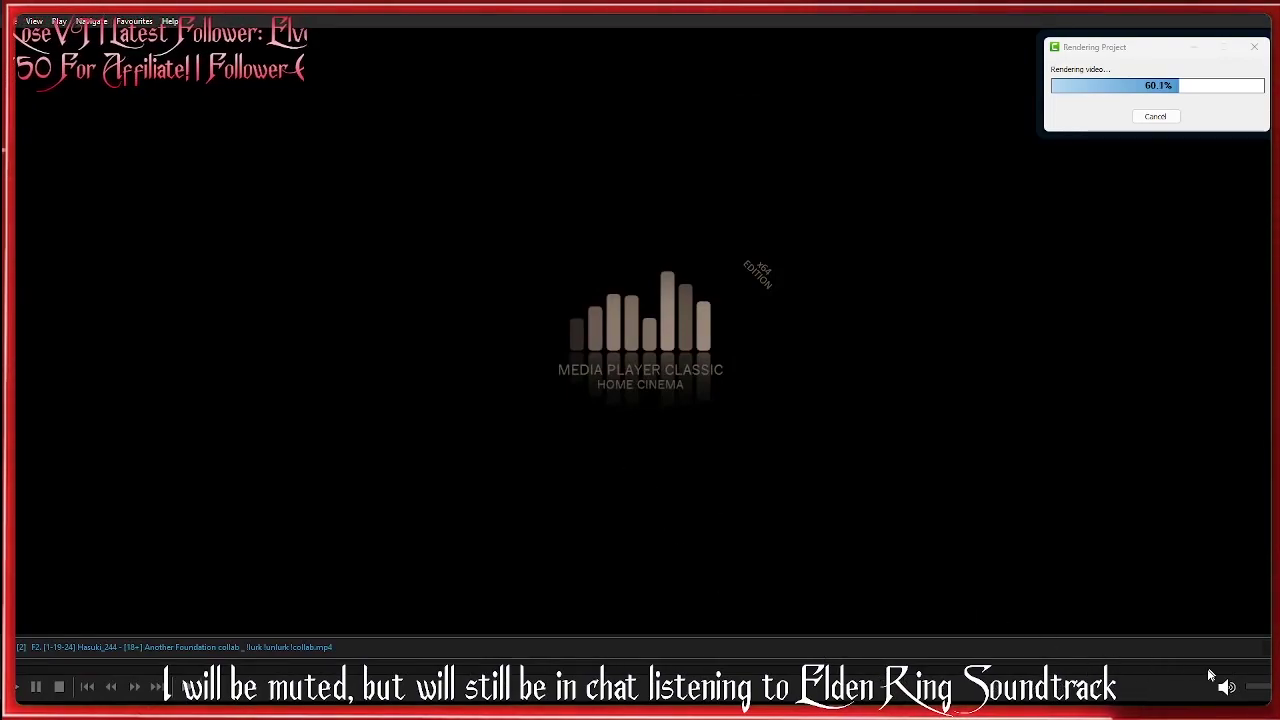
click(1207, 668)
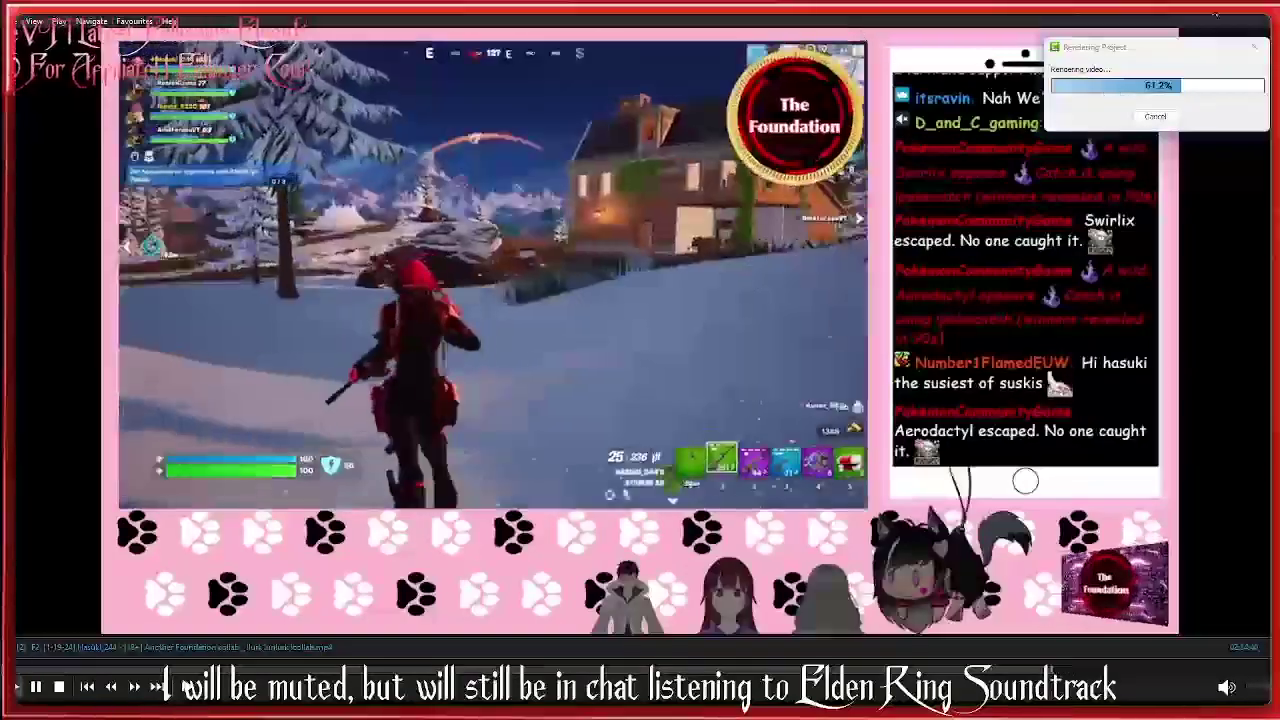
Switch to the browser, list the collab member's past Twitch broadcasts and open "Time for yummy fruit".
key(alt+Tab)
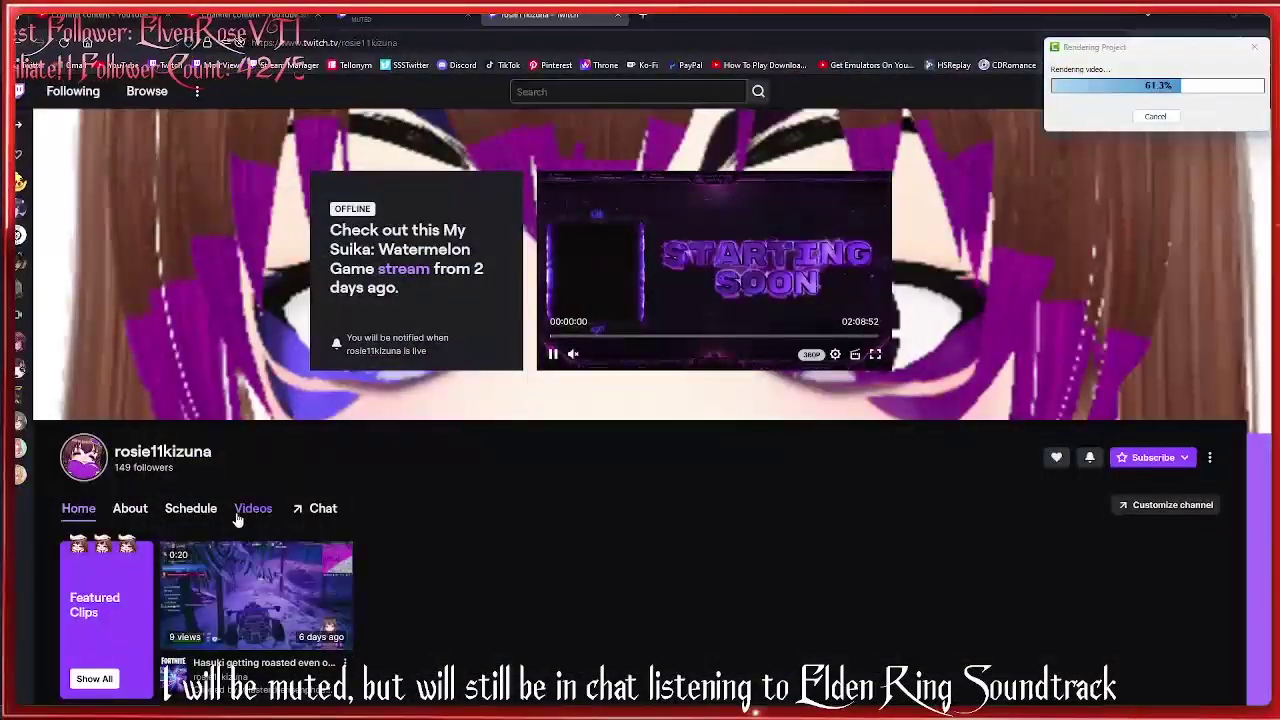
click(270, 512)
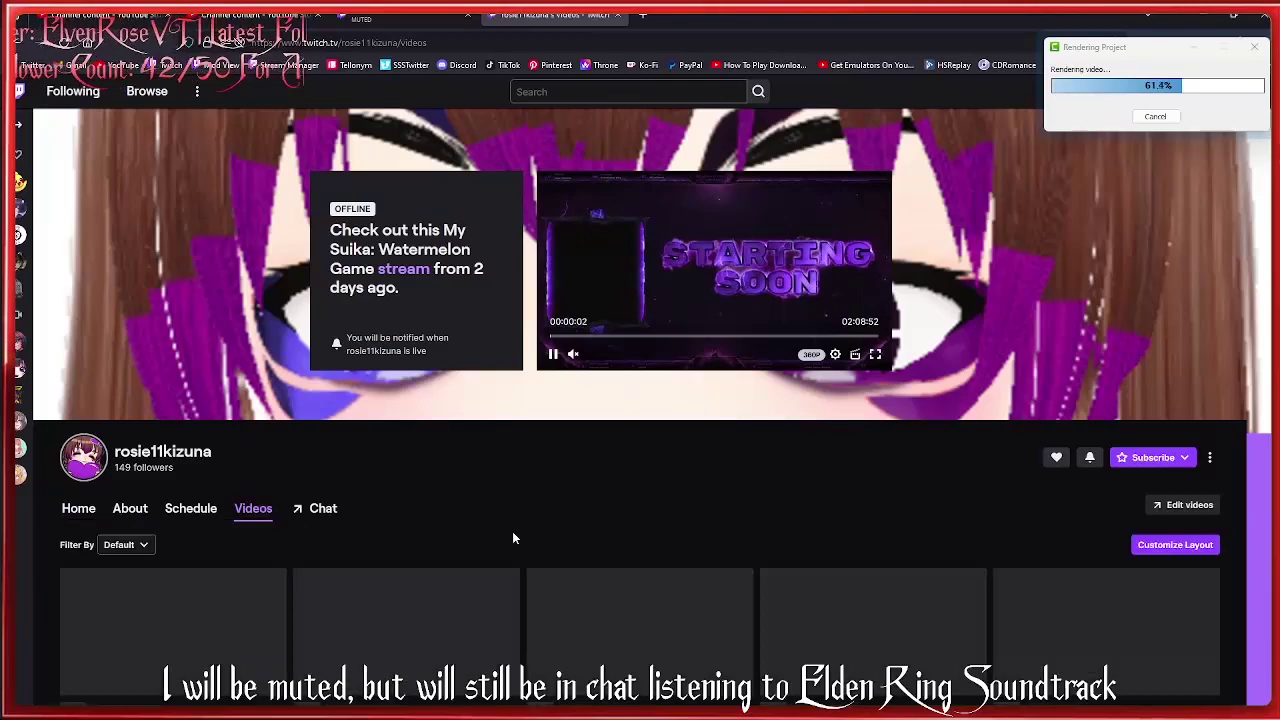
scroll(512, 538, down, 1)
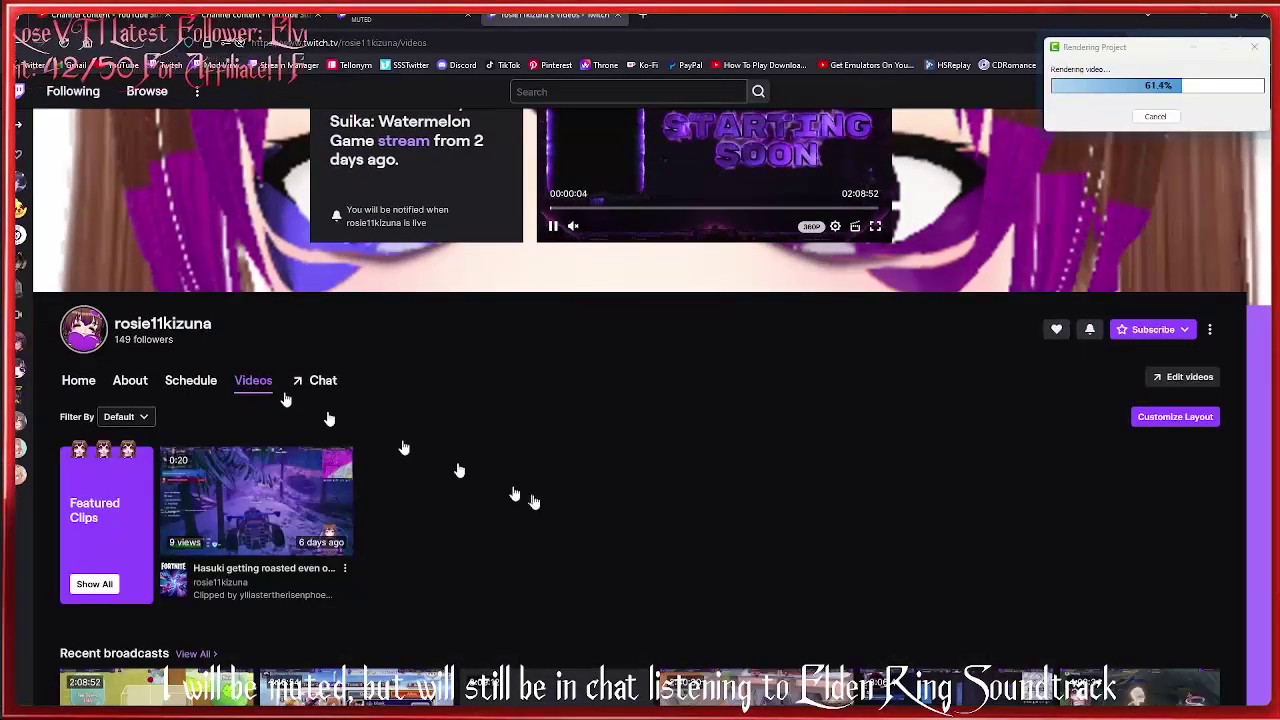
scroll(531, 503, down, 1)
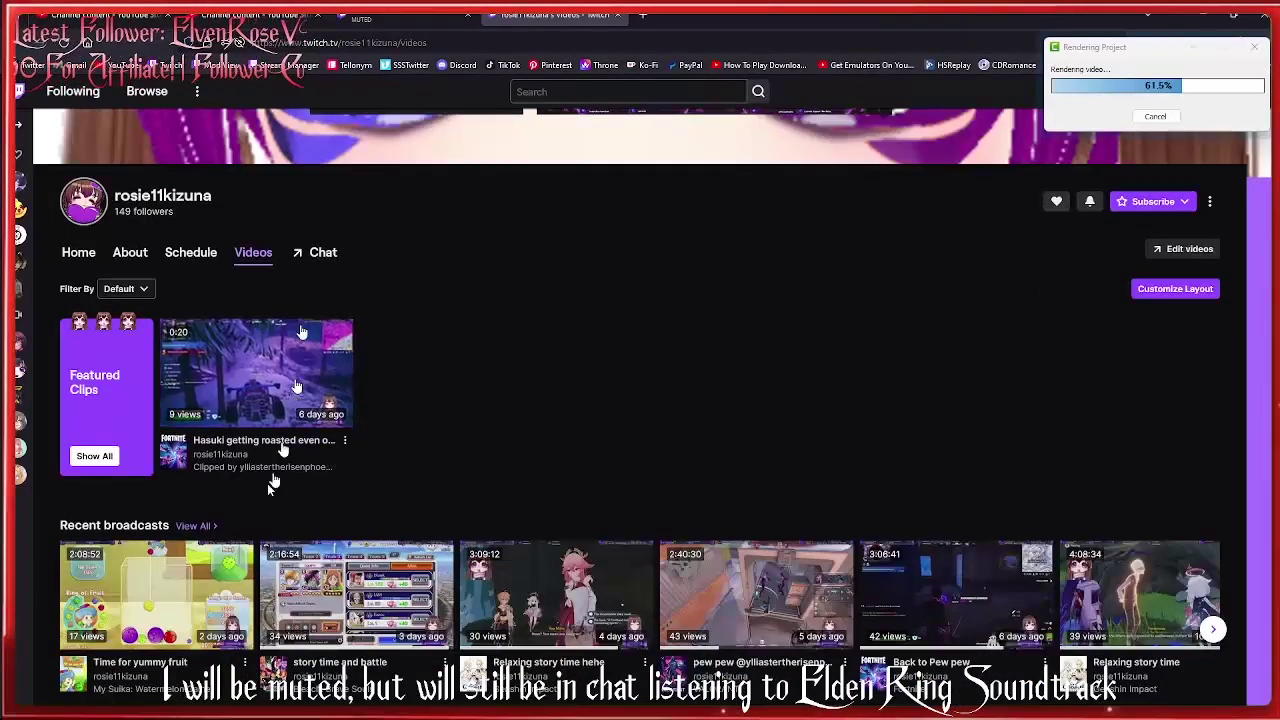
click(208, 527)
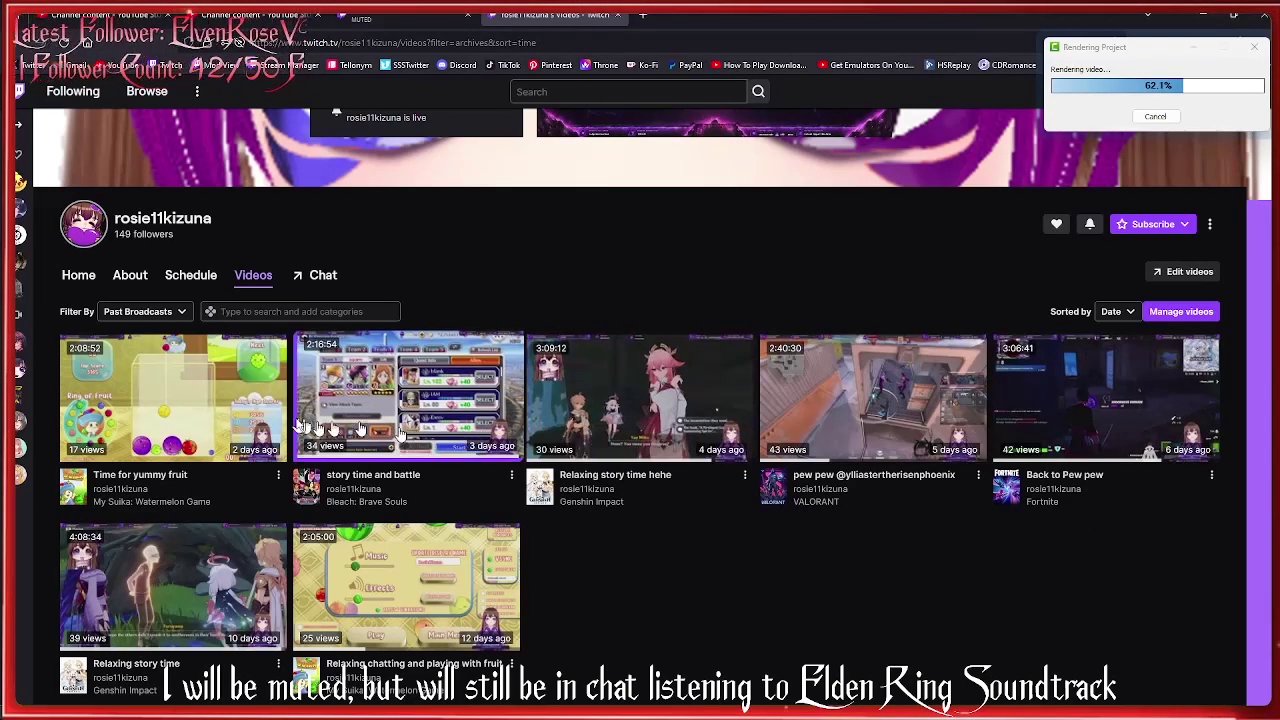
click(251, 413)
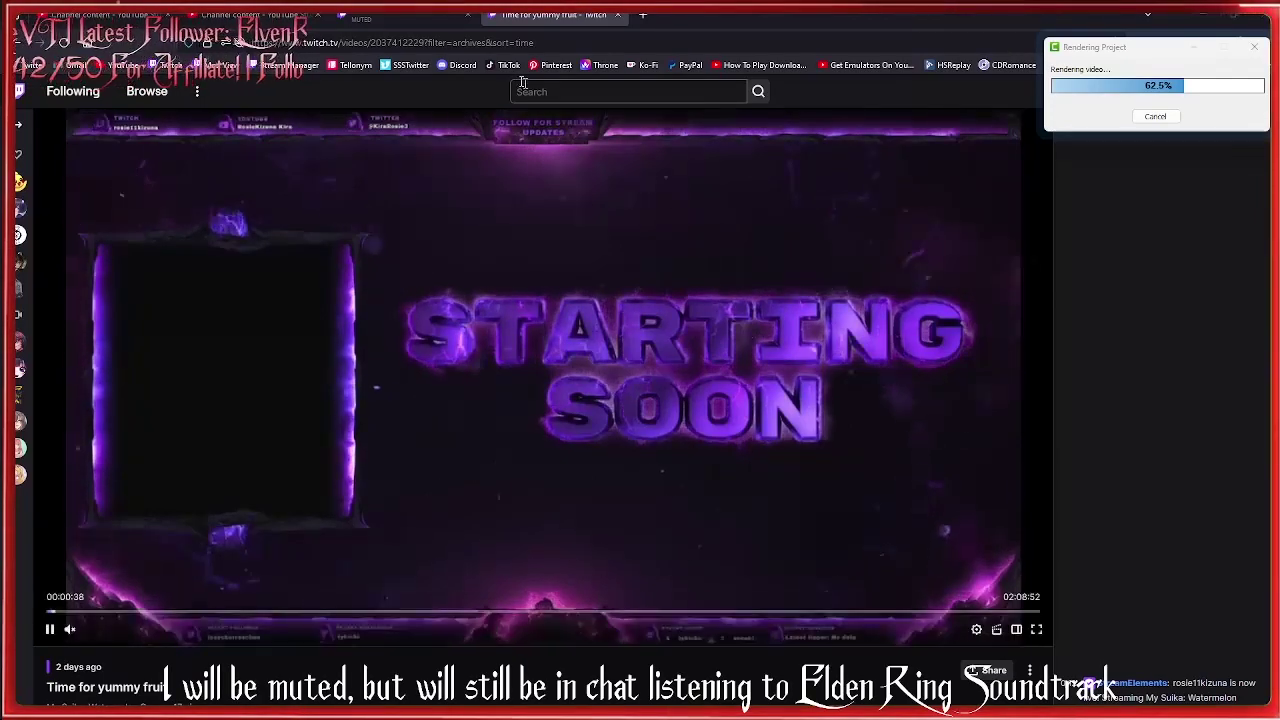
Switch to the Excel workbook and place the Vod 2 Notepad screenshot several rows below the Vod 1 screenshot.
key(super+d)
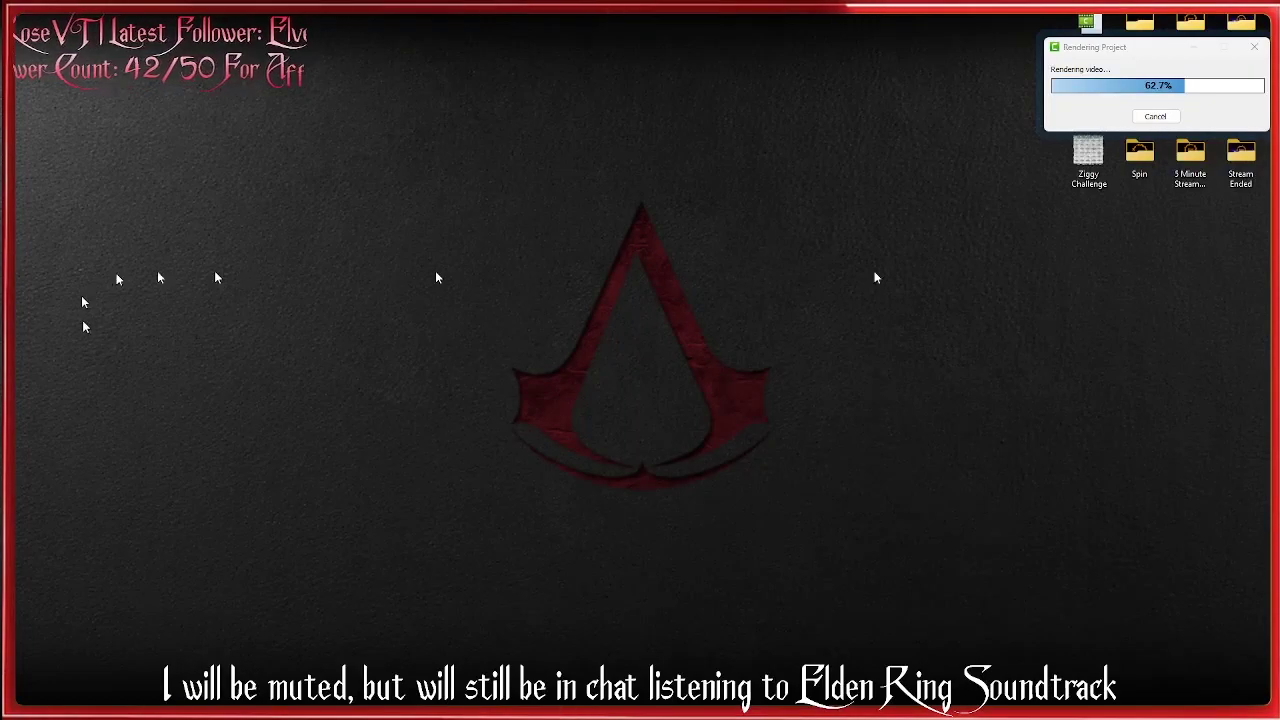
key(super+d)
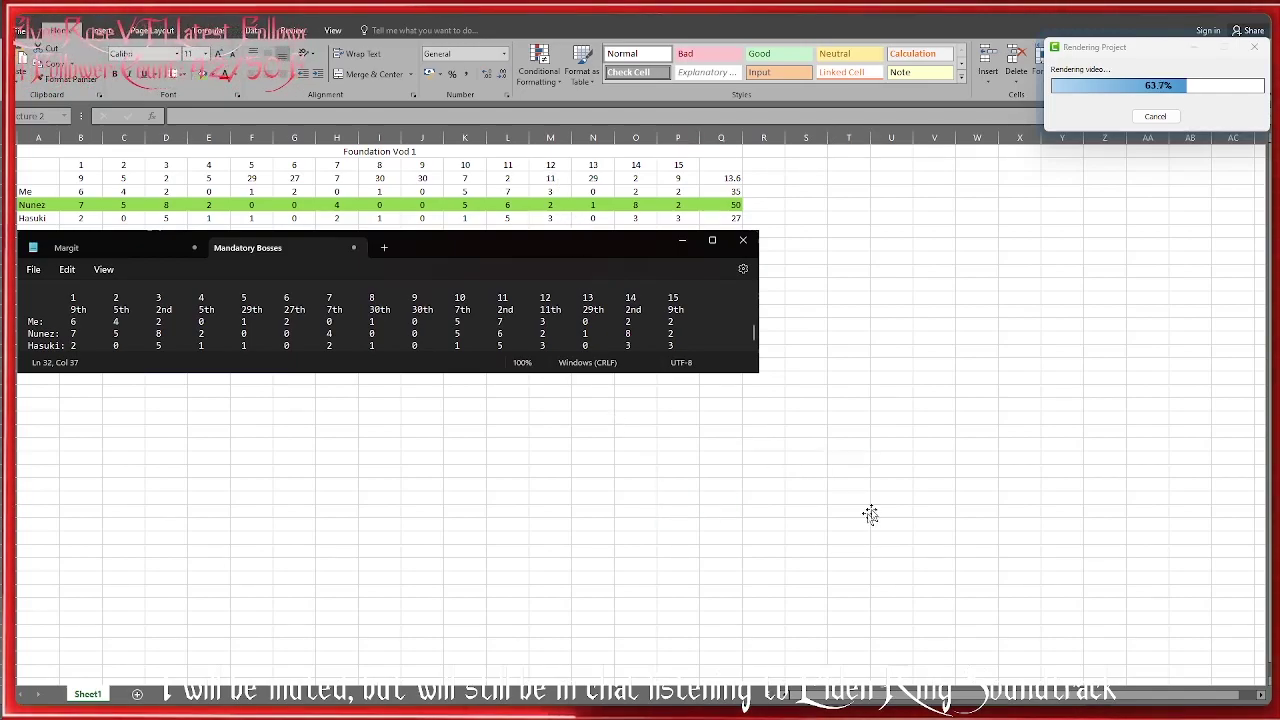
key(alt+Tab)
drag(790, 517, 262, 492)
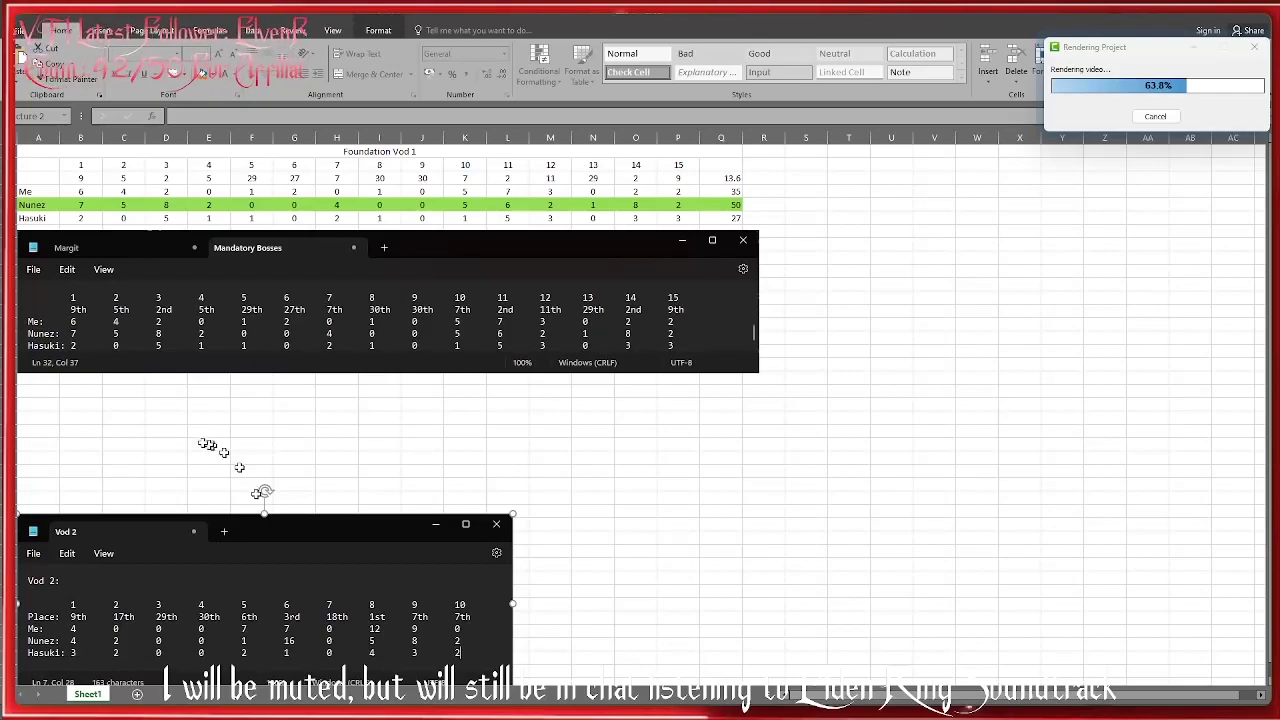
drag(329, 558, 329, 535)
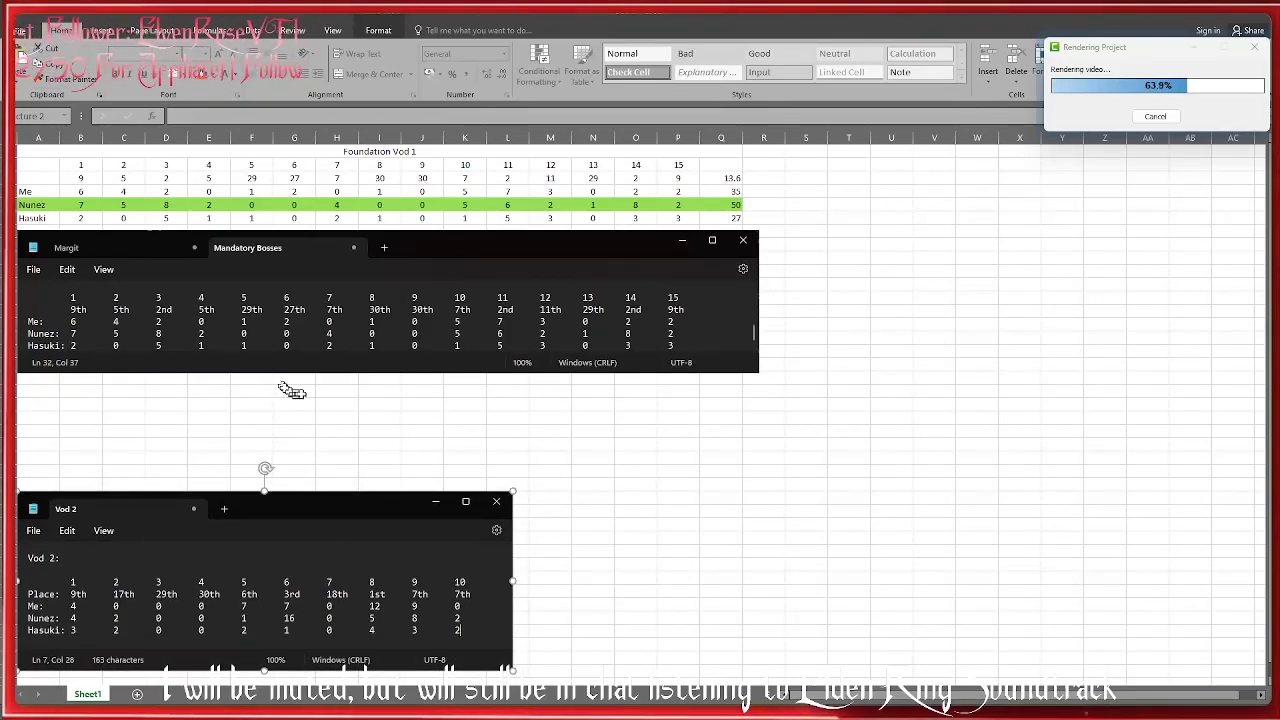
Merge and center columns A to Q in row 19 and title it "Foundation Vod 2".
drag(31, 394, 705, 392)
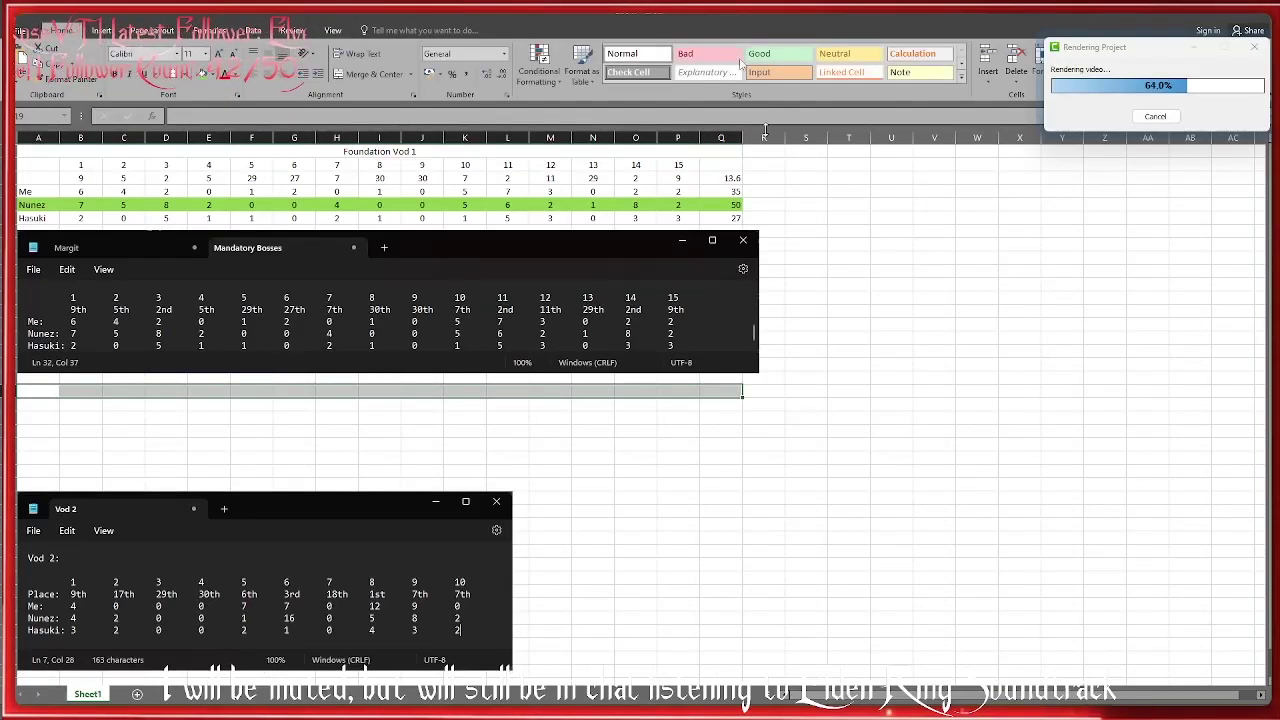
click(368, 74)
text(Foundation Vod 2)
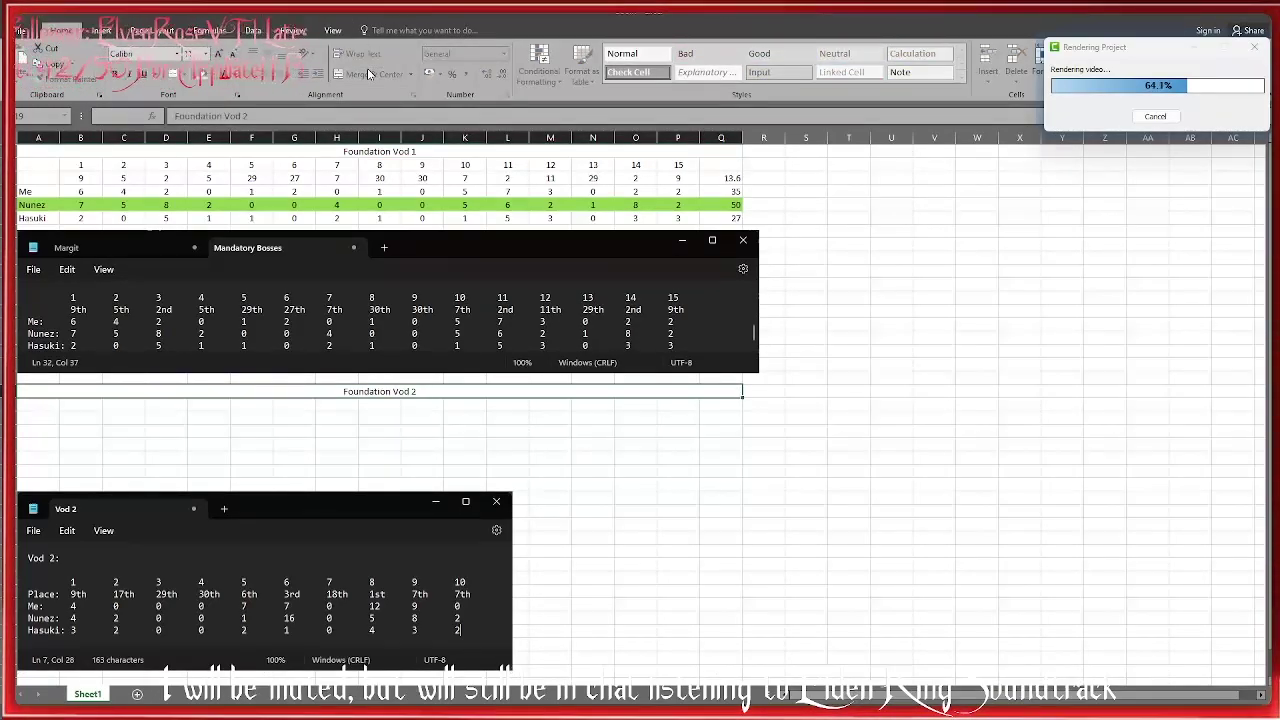
key(Return)
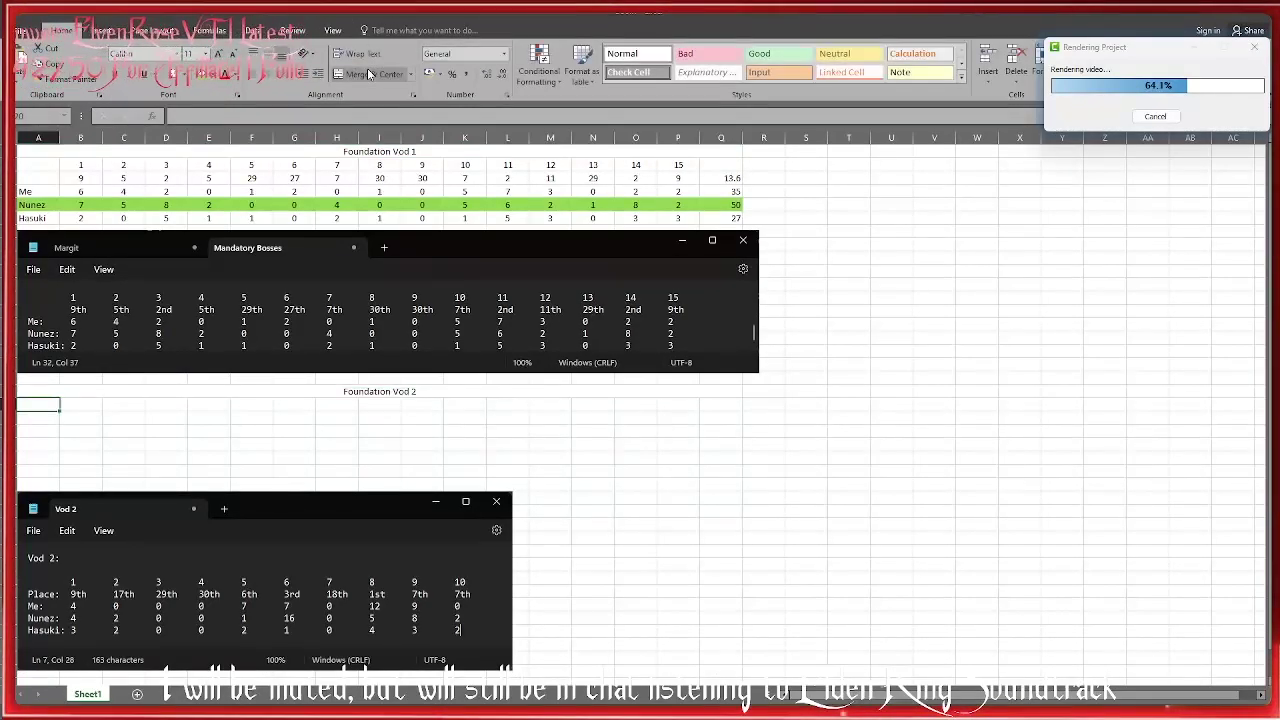
Number the game columns 1 to 10 from column B in the row under the Foundation Vod 2 title.
key(Tab)
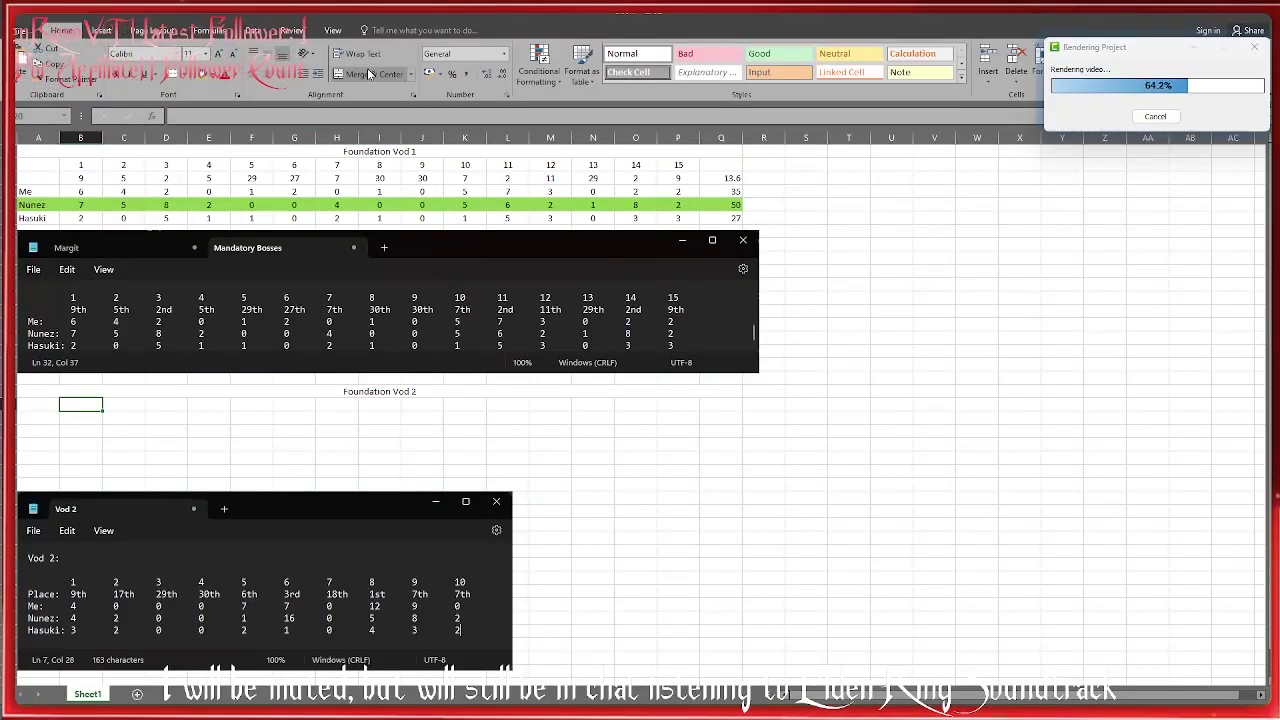
text(1)
key(Tab)
text(2)
key(Tab)
text(3)
key(Tab)
text(4)
key(Tab)
key(Tab)
text(5)
key(Tab)
text(6)
key(Tab)
text(7)
key(Tab)
text(8)
key(Tab)
text(9	10)
key(Return)
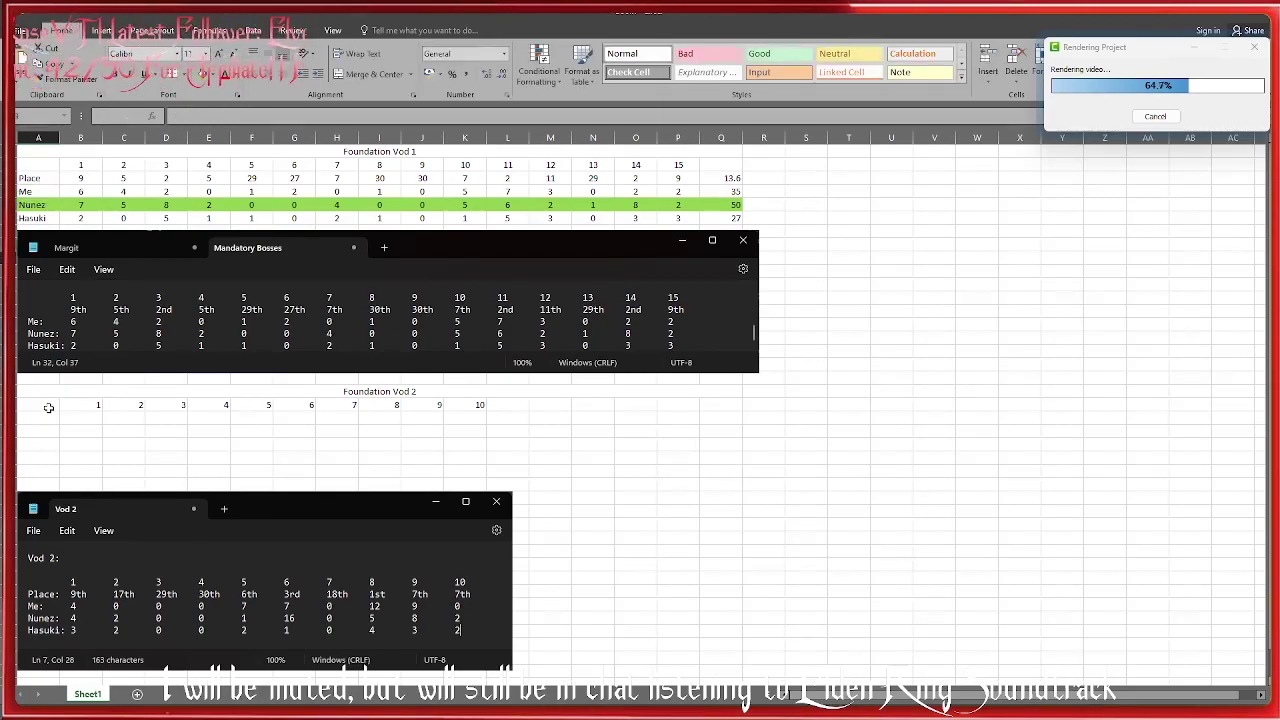
Label the Foundation Vod 2 rows in column A as Place, Me and the two other players' names.
click(48, 407)
text(Place)
key(Return)
text(Me)
key(Return)
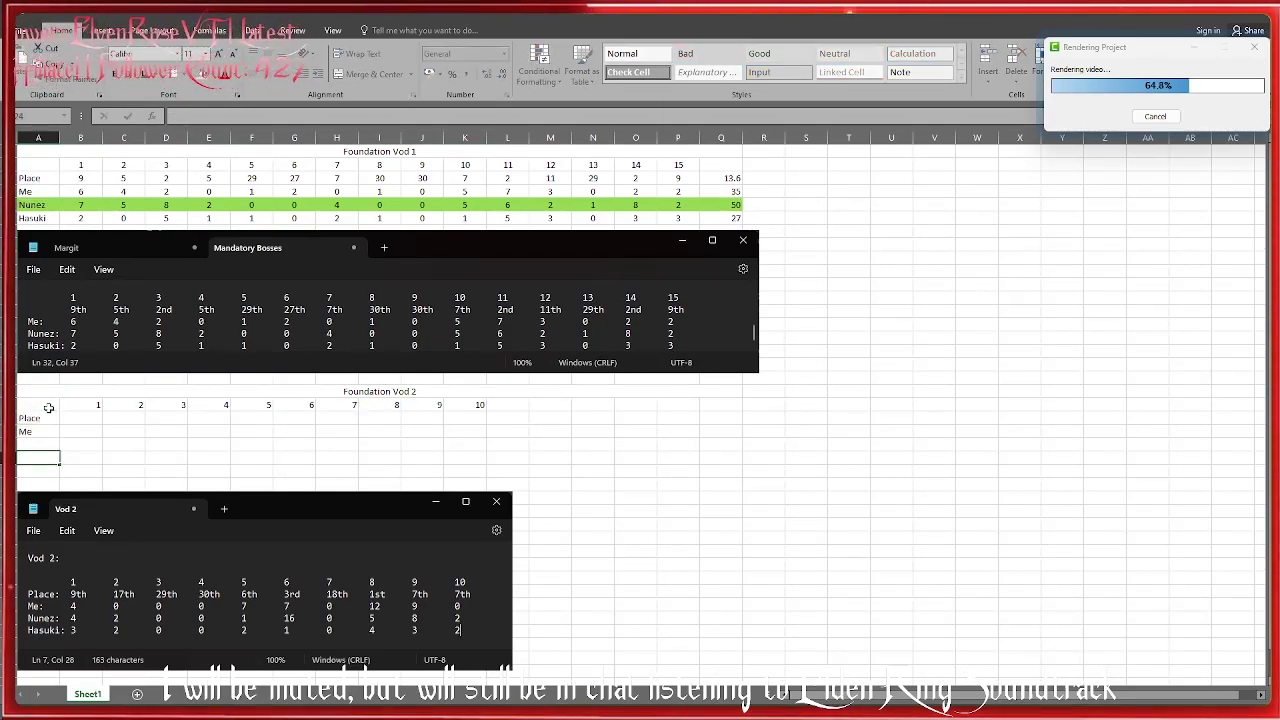
key(Up)
text(N)
key(Right)
key(Up)
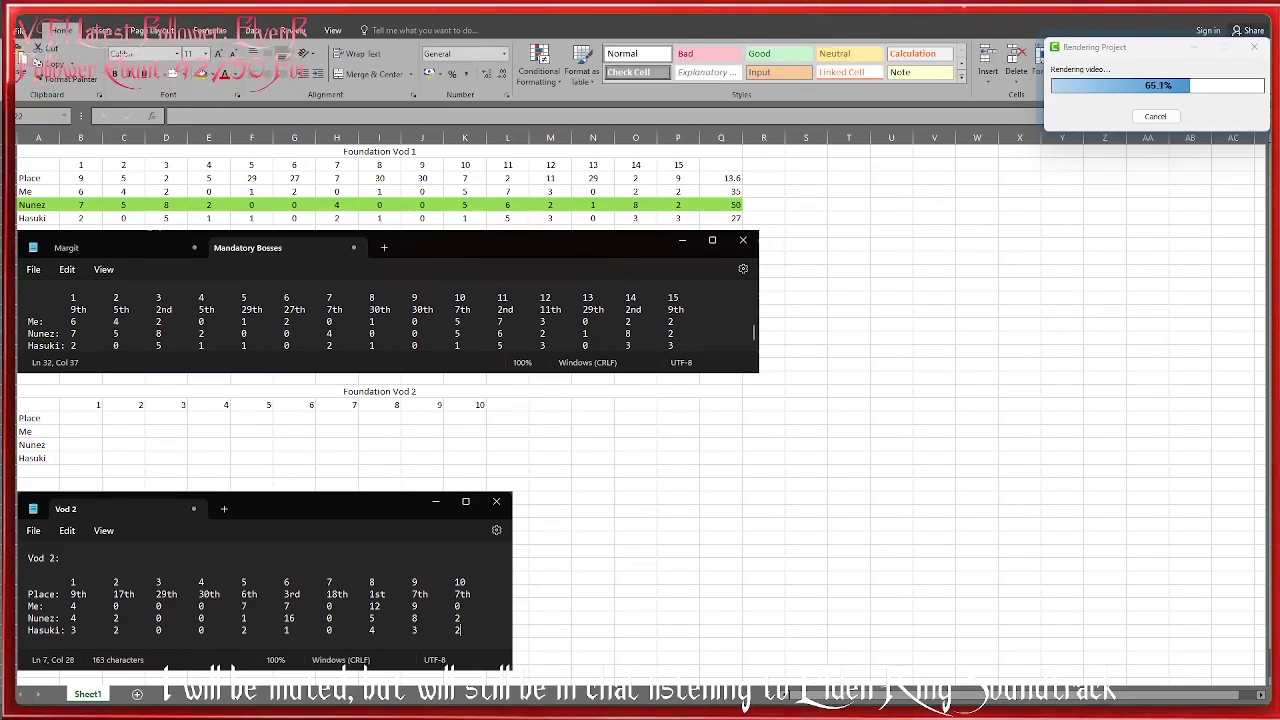
key(Down)
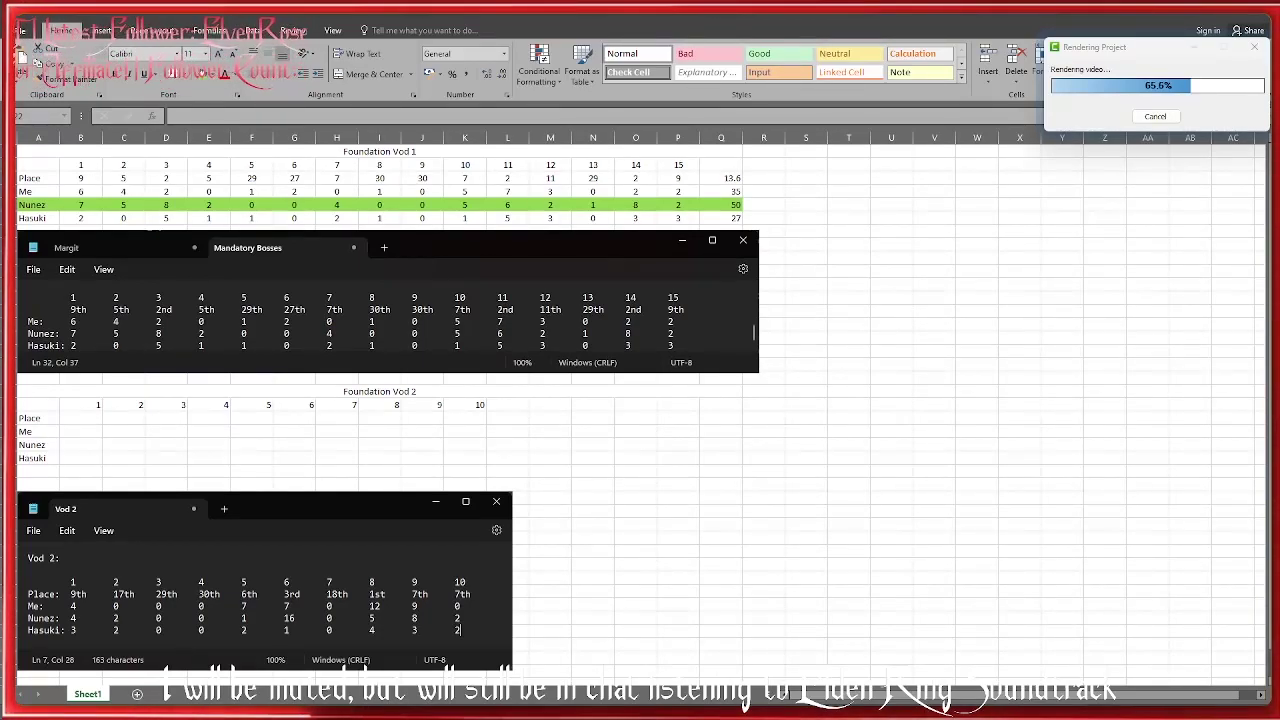
Move the Vod 2 screenshot up directly beneath the new table and center the cells of its ten game columns.
drag(333, 537, 322, 537)
click(90, 419)
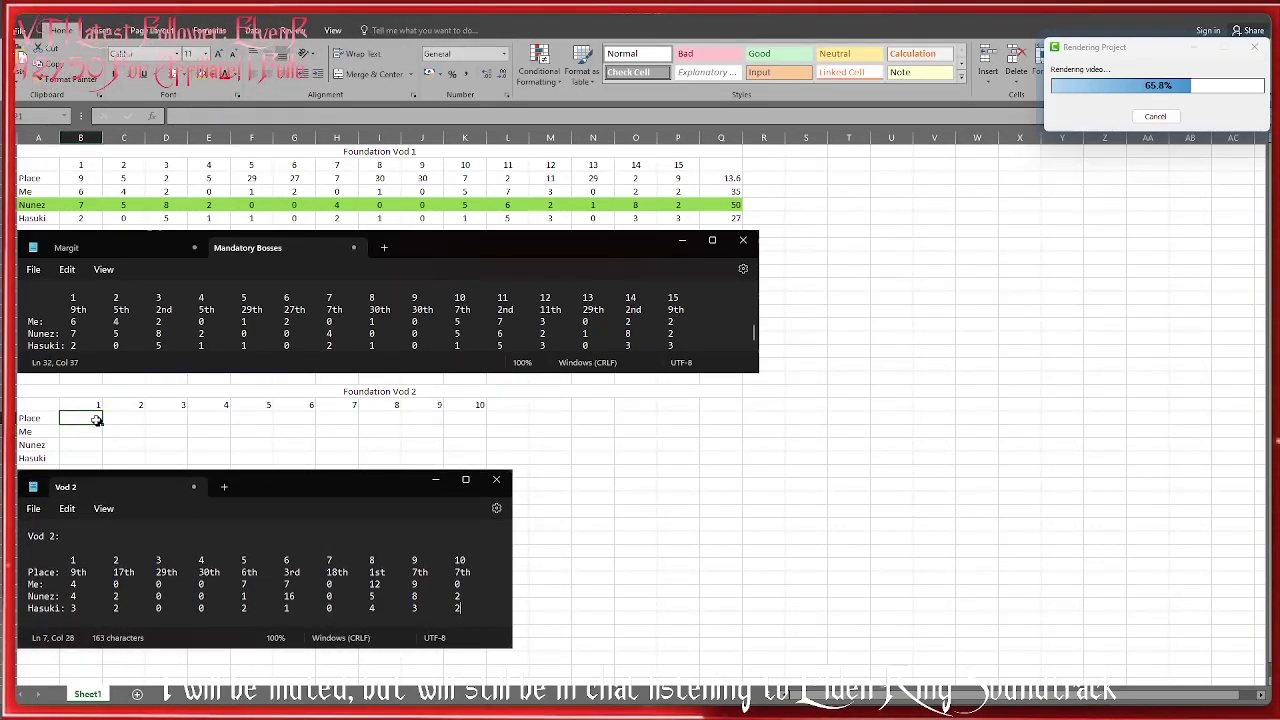
drag(94, 406, 466, 460)
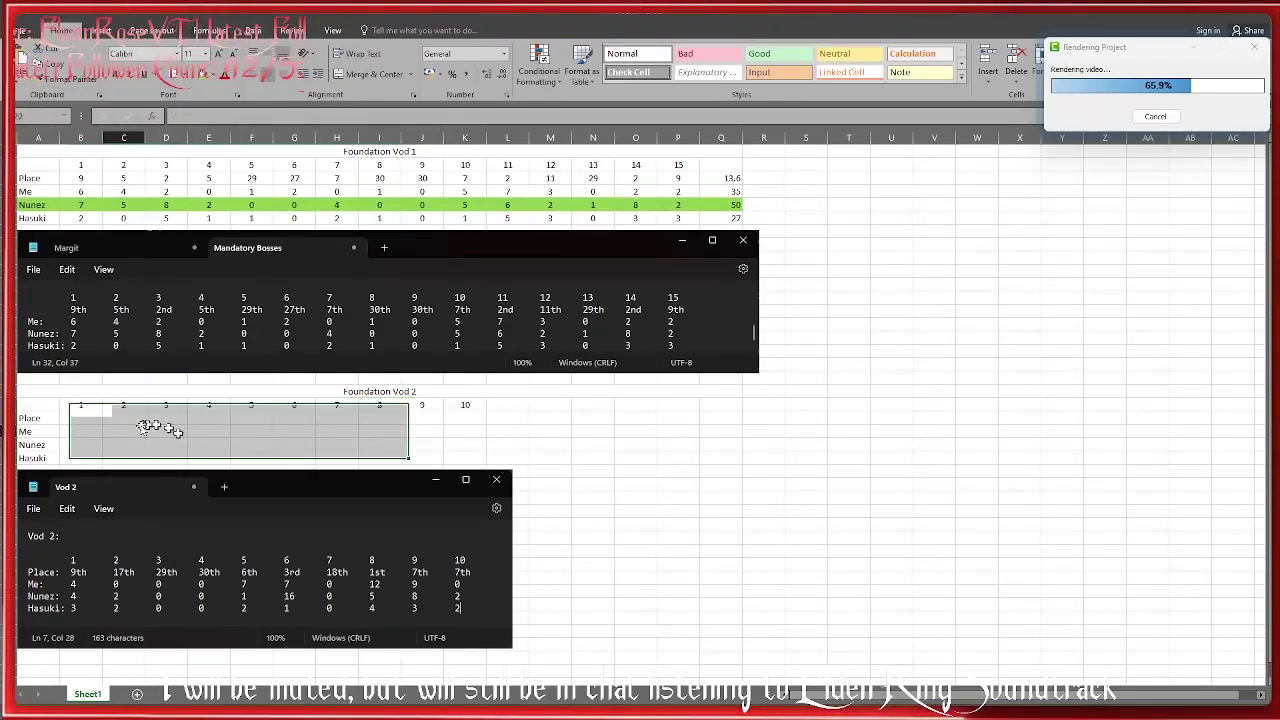
Fill the Vod 2 Place row for games 1 to 10 with 9, 17, 29, 30, 6, 3, 18, 1, 7, 7.
click(81, 418)
text(9)
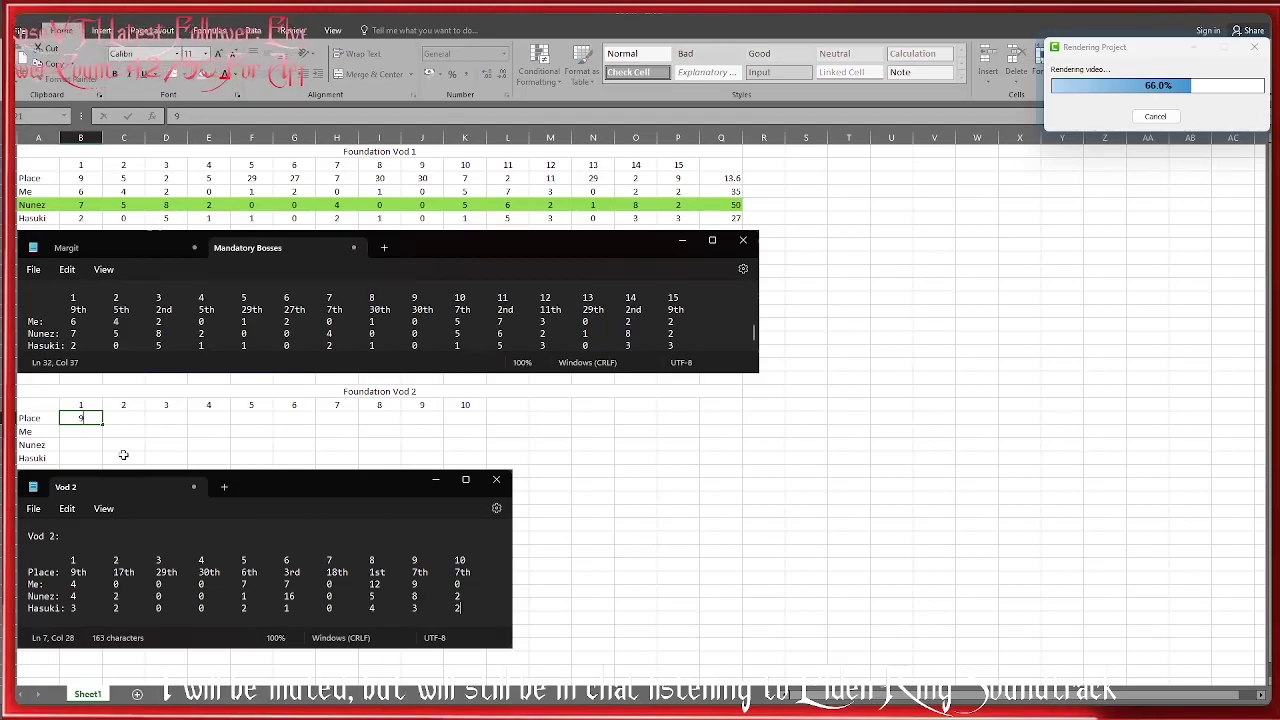
key(Tab)
text(17)
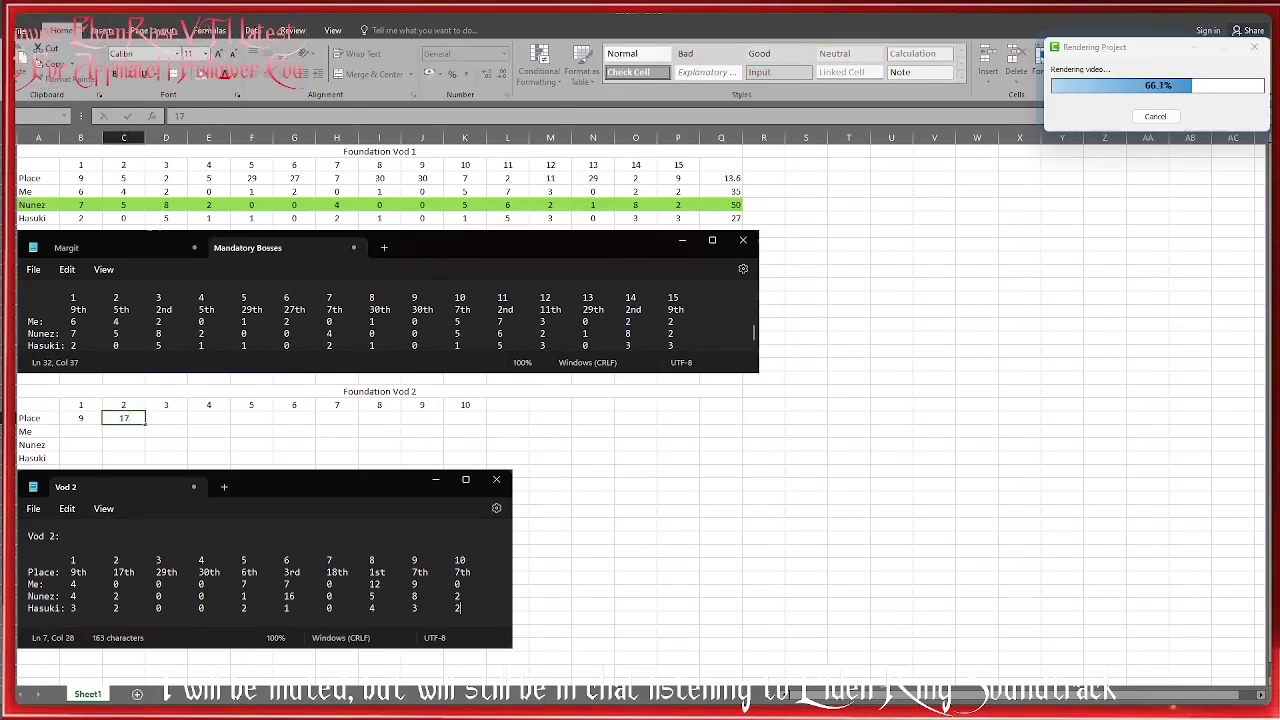
key(Tab)
text(29)
key(Tab)
text(30)
key(Tab)
text(6)
key(Tab)
text(3)
key(Tab)
text(18)
key(Tab)
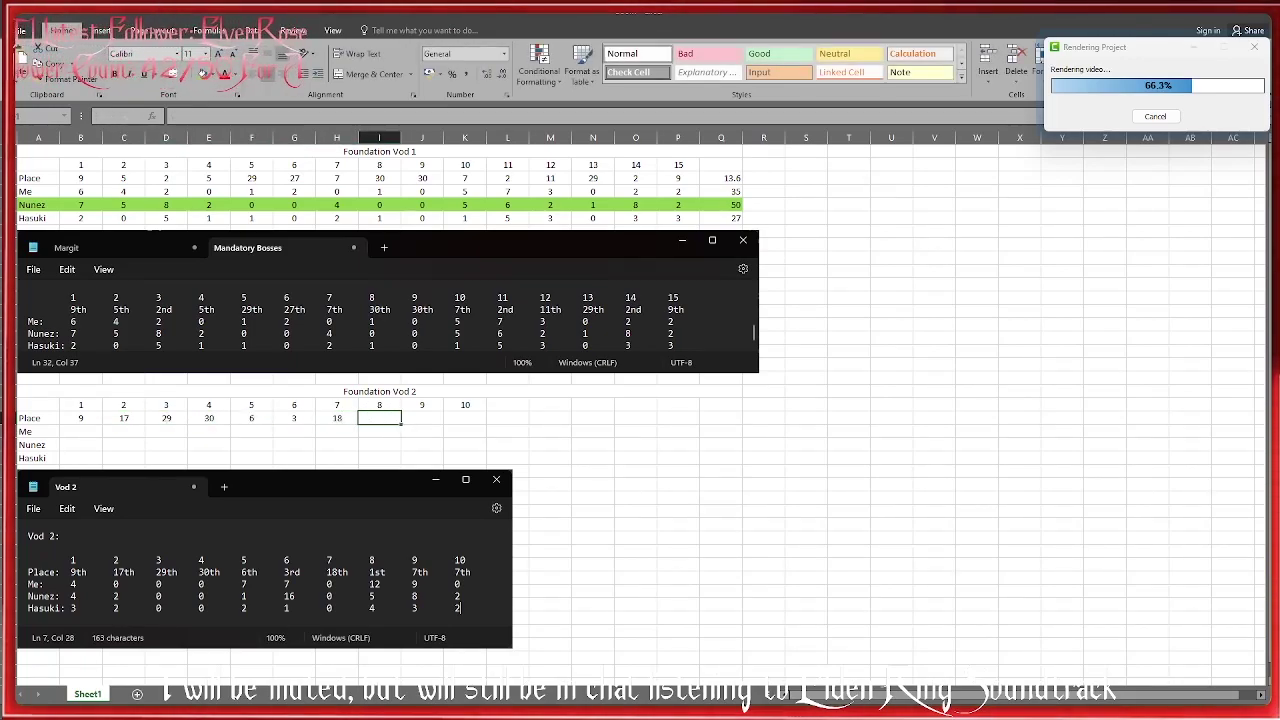
text(1)
key(Tab)
text(7)
key(Tab)
text(7)
key(Return)
Fill the Vod 2 Me row for games 1 to 10 with 4, 0, 0, 0, 7, 7, 0, 12, 9, 0.
key(Left)
text(4)
key(Tab)
text(0)
key(Tab)
text(0)
key(Tab)
text(0)
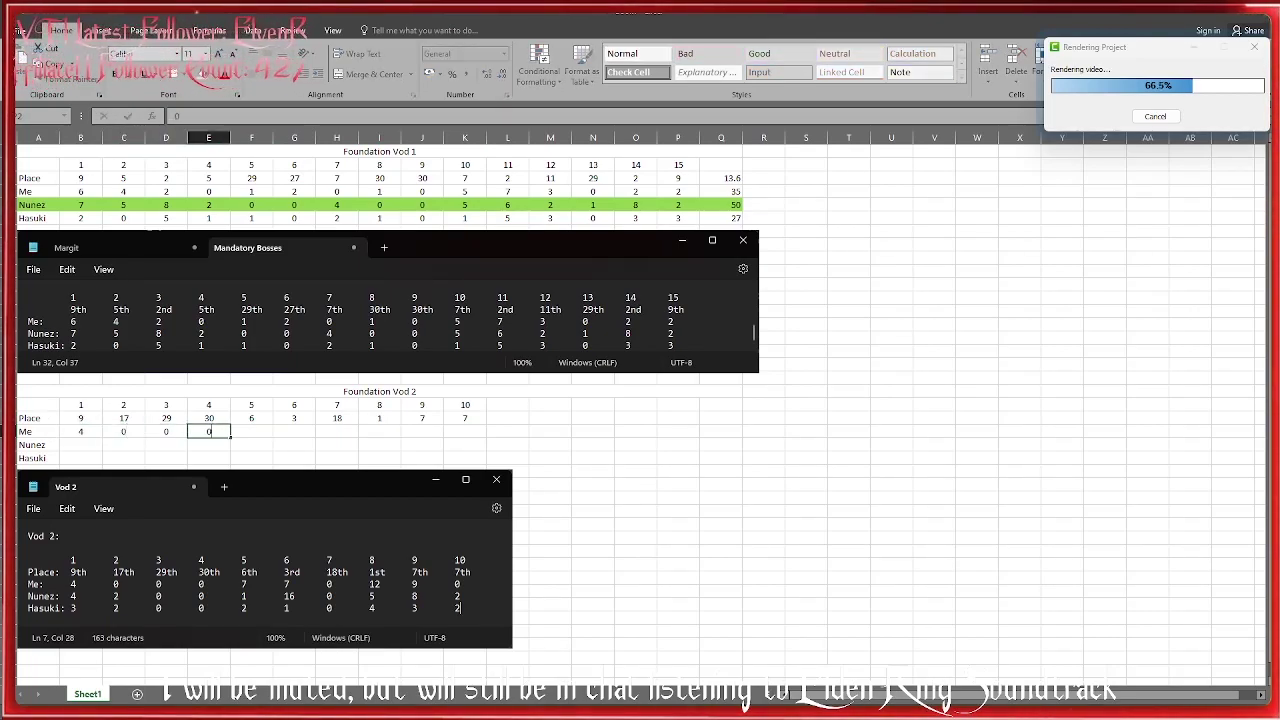
key(Tab)
text(7)
key(Tab)
text(7)
key(Tab)
text(0)
key(Tab)
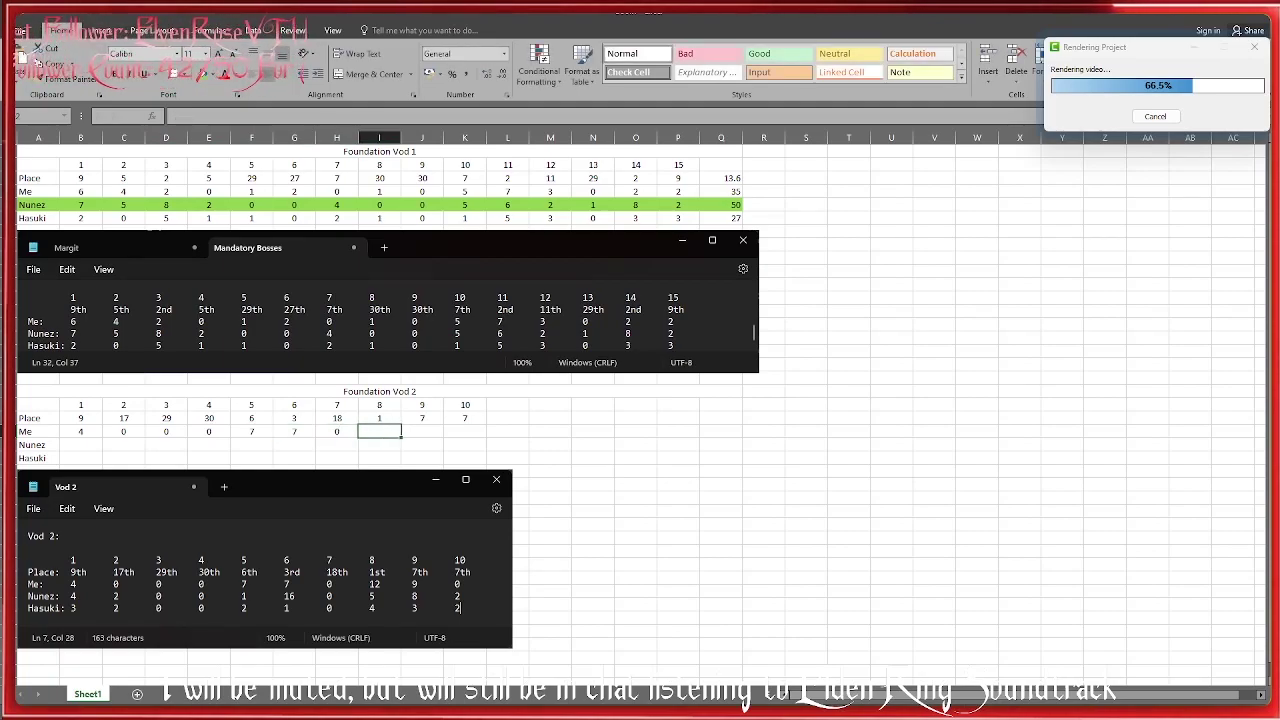
text(12)
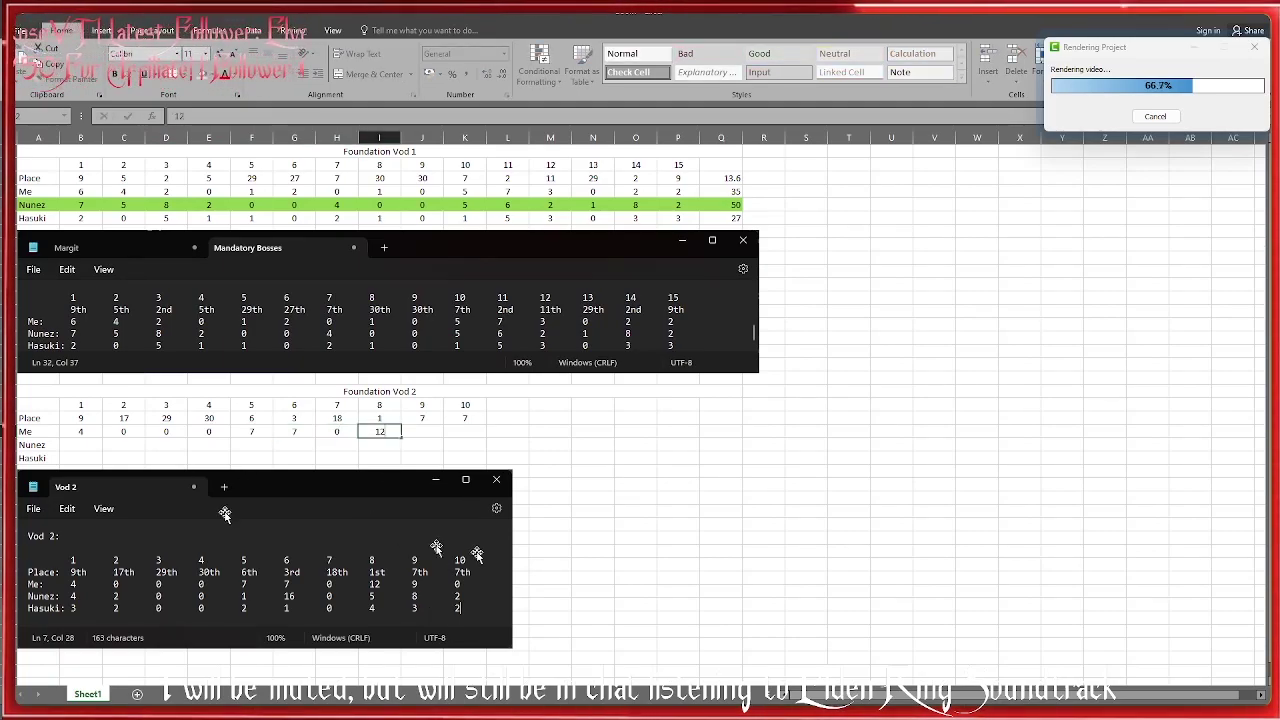
click(429, 430)
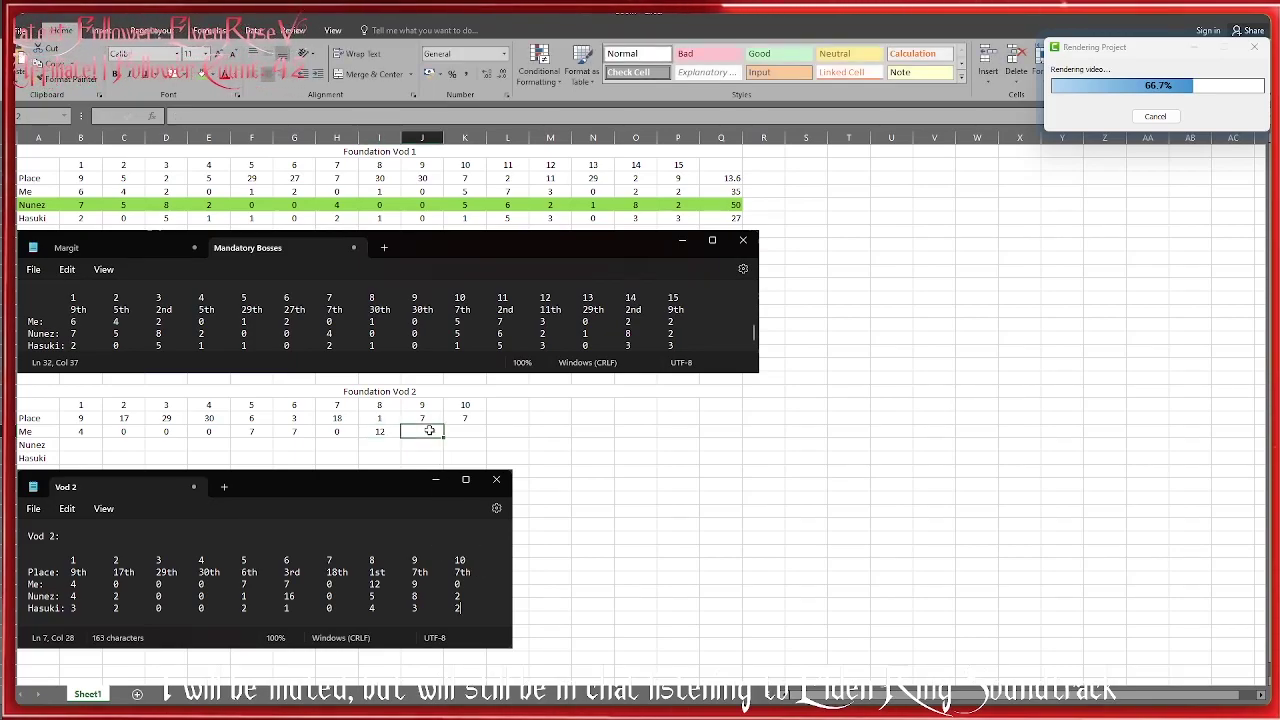
text(9)
key(Tab)
text(0)
key(Return)
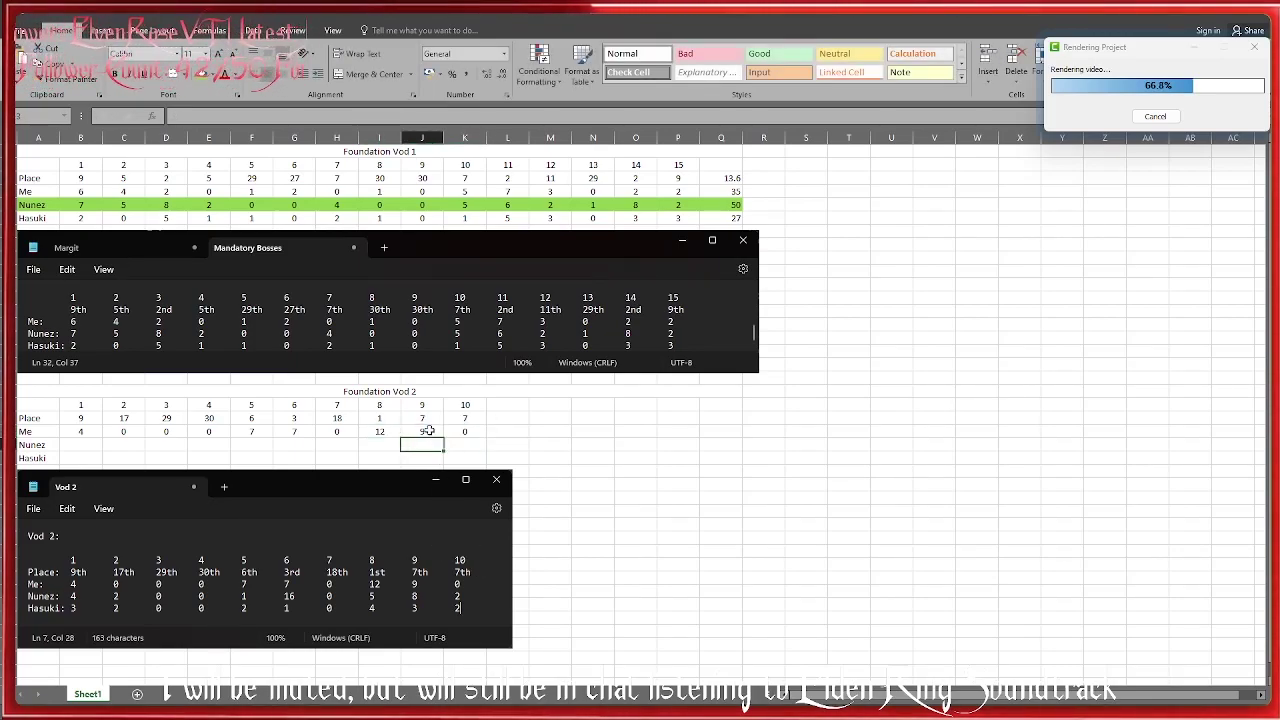
Fill the player row below Me in Vod 2 with 4, 2, 0, 0, 1, 16, 0, 5, 8, 2.
key(Left)
key(Left)
key(Left)
key(Left)
key(Left)
key(Left)
key(Left)
key(Left)
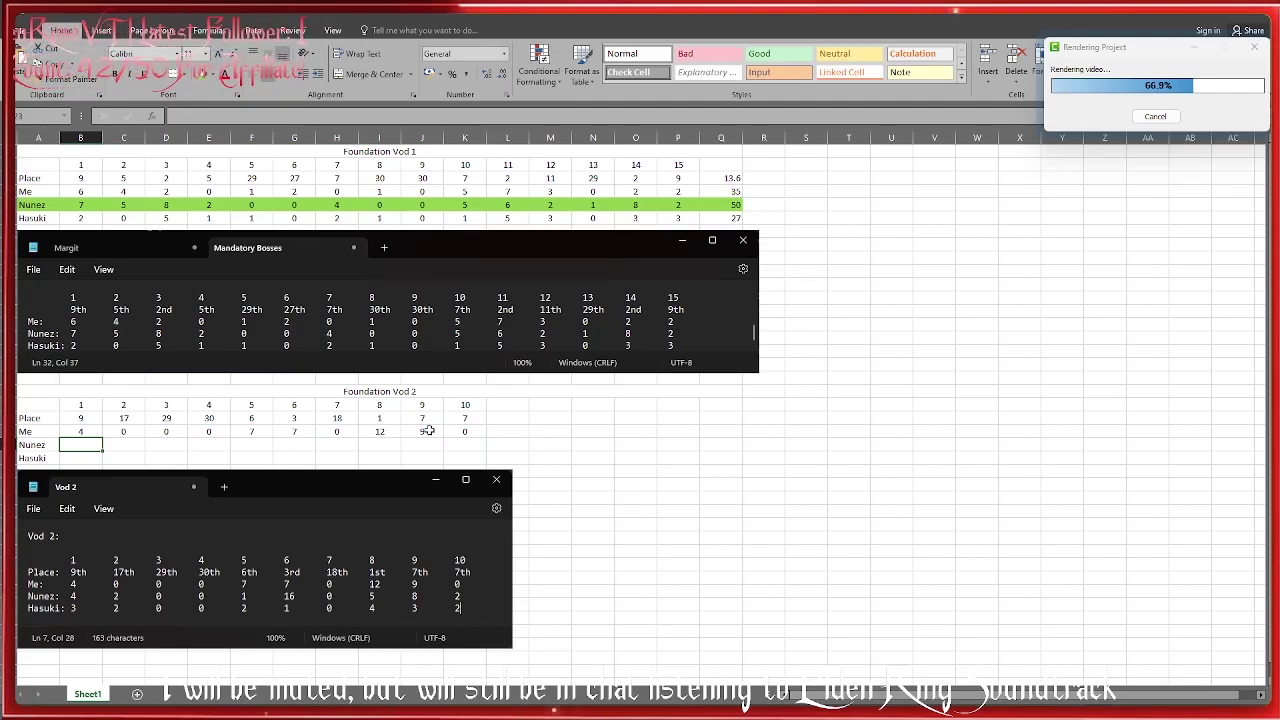
text(4)
key(Tab)
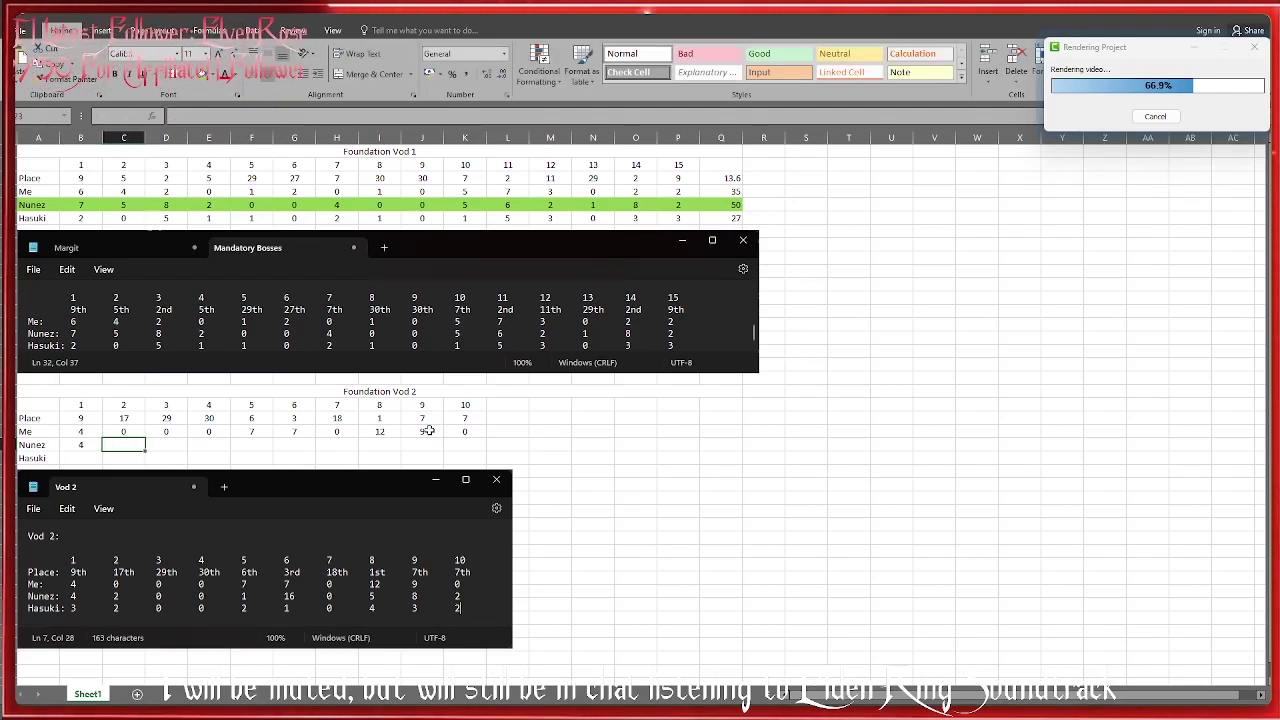
text(2)
key(Tab)
text(0)
key(Tab)
text(0)
key(Tab)
text(1)
key(Tab)
text(16)
key(Tab)
text(0)
key(Tab)
text(5)
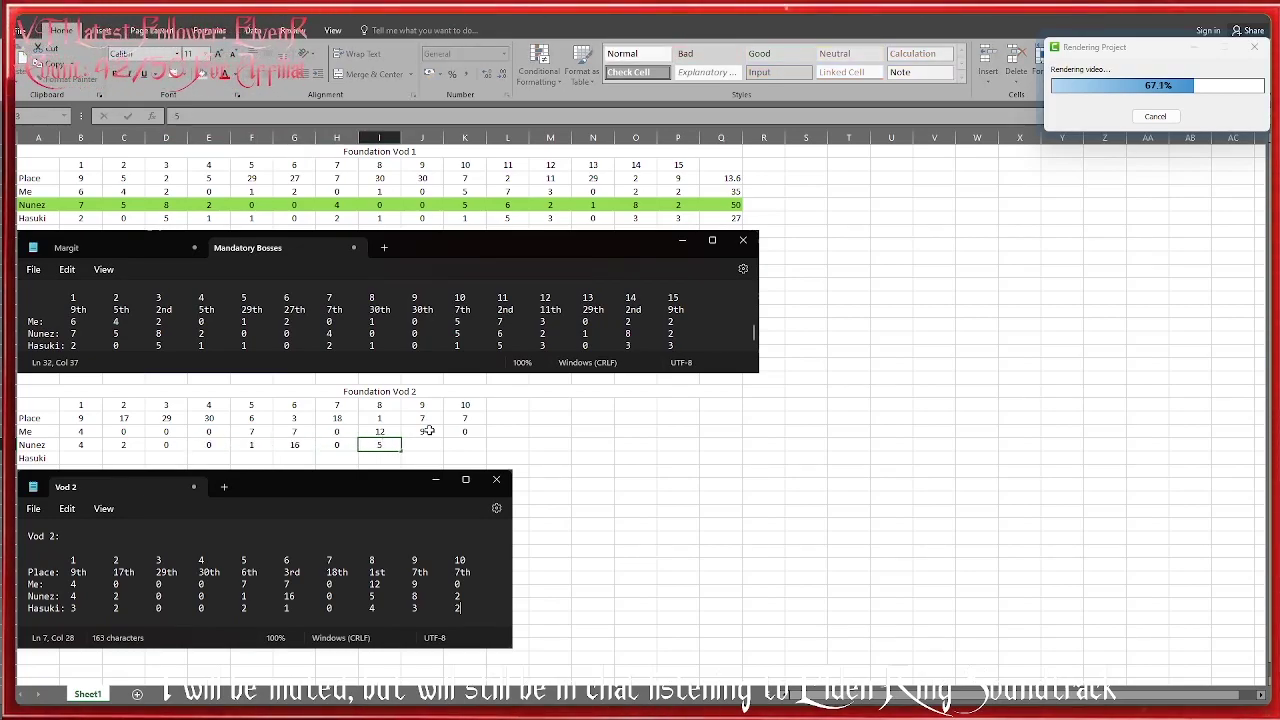
key(Tab)
text(8)
key(Tab)
text(2)
key(Return)
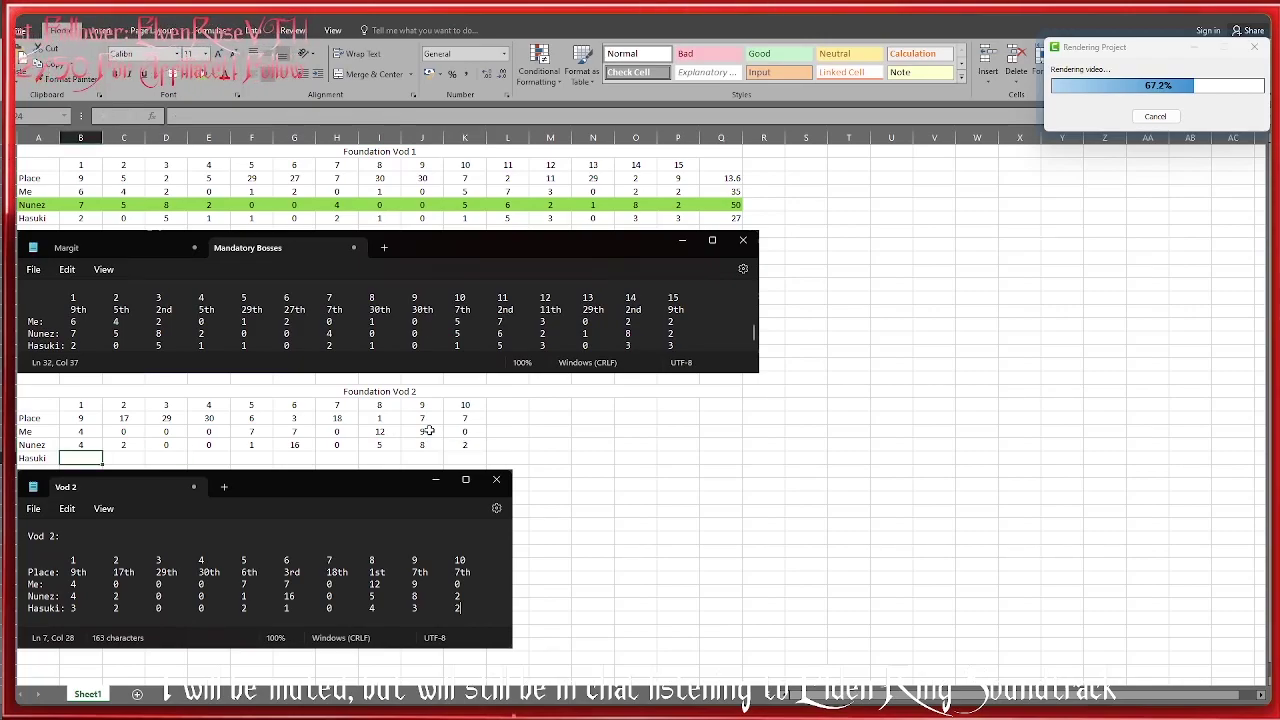
Fill the bottom player row in Vod 2 for games 1 to 10 with 3, 2, 0, 0, 2, 1, 0, 4, 3, 2.
text(3)
key(Tab)
text(2)
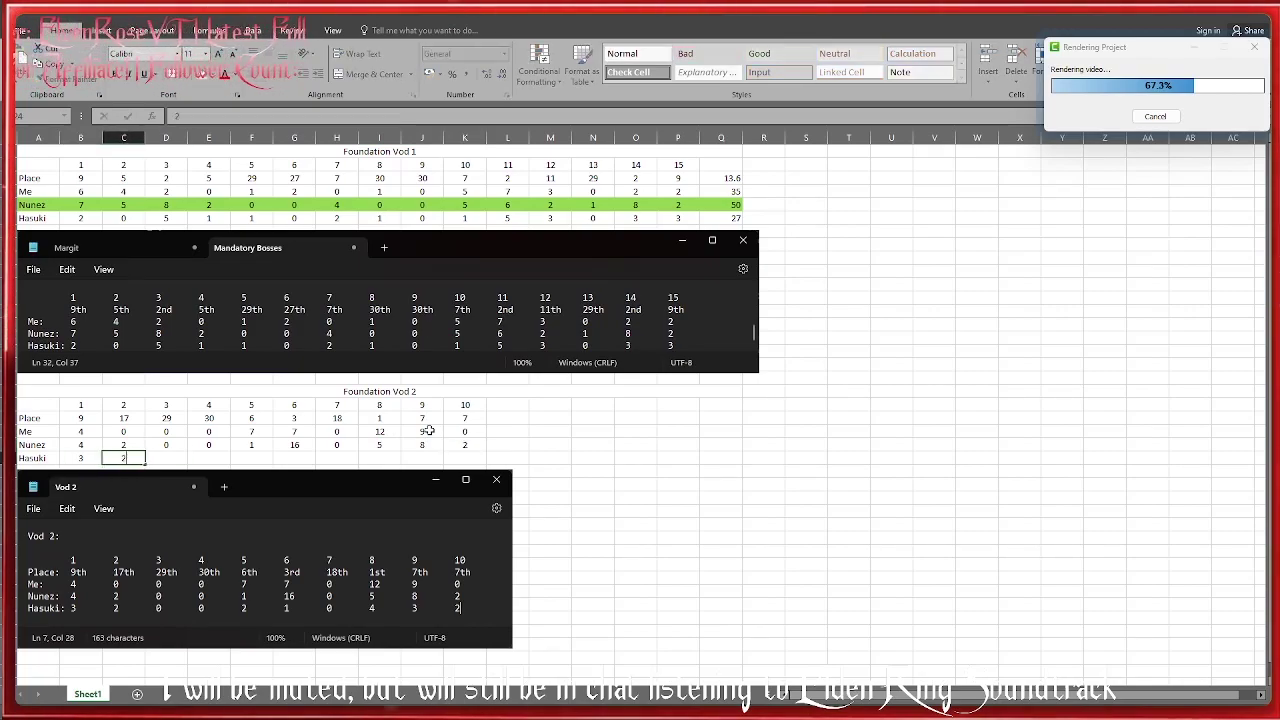
key(Tab)
text(0)
key(Tab)
text(0)
key(Tab)
text(2)
key(Tab)
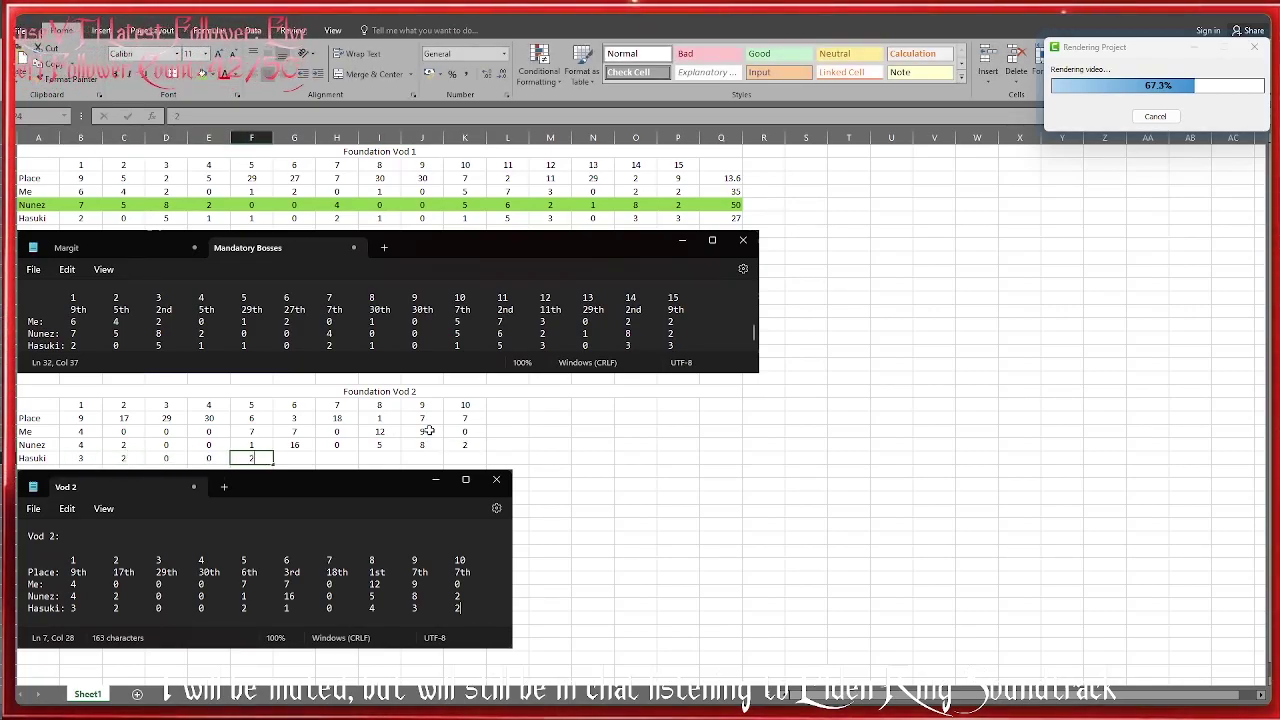
text(1)
key(Tab)
text(0)
key(Tab)
text(4)
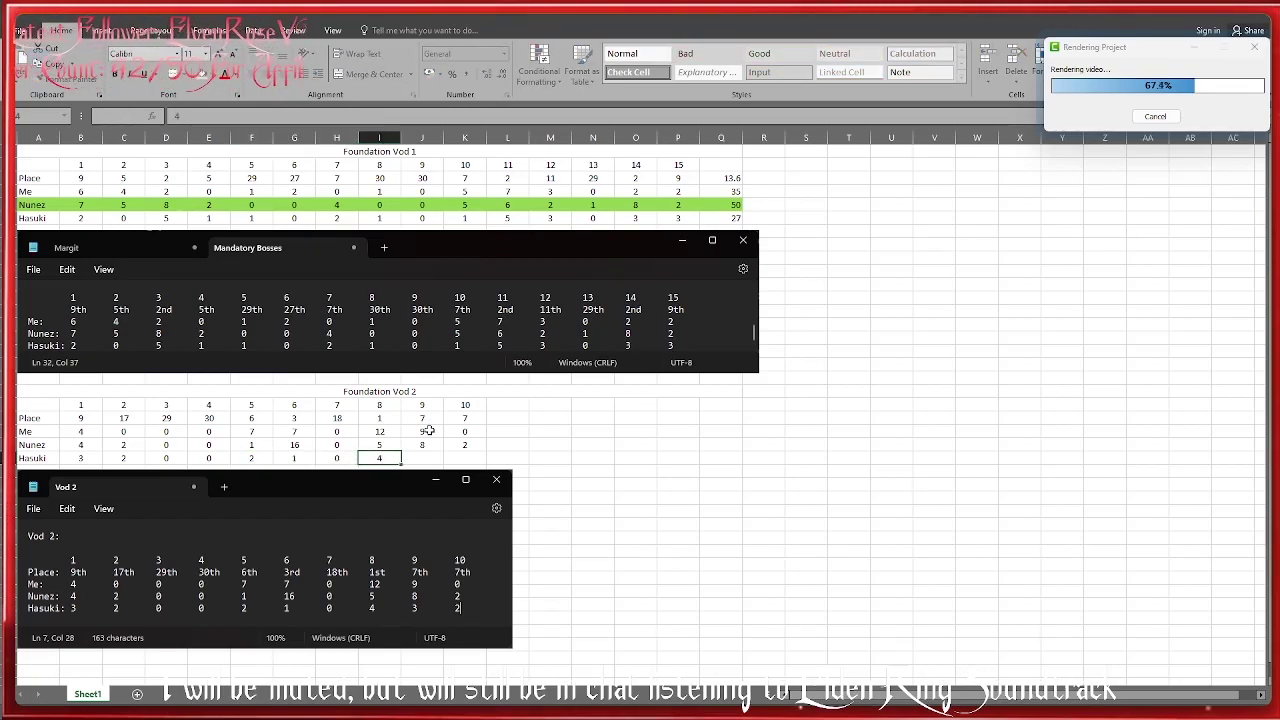
key(Tab)
text(3)
key(Tab)
text(2)
key(Tab)
Total the bottom player row of Vod 2 in L24 with a SUM of B24:K24.
text(=)
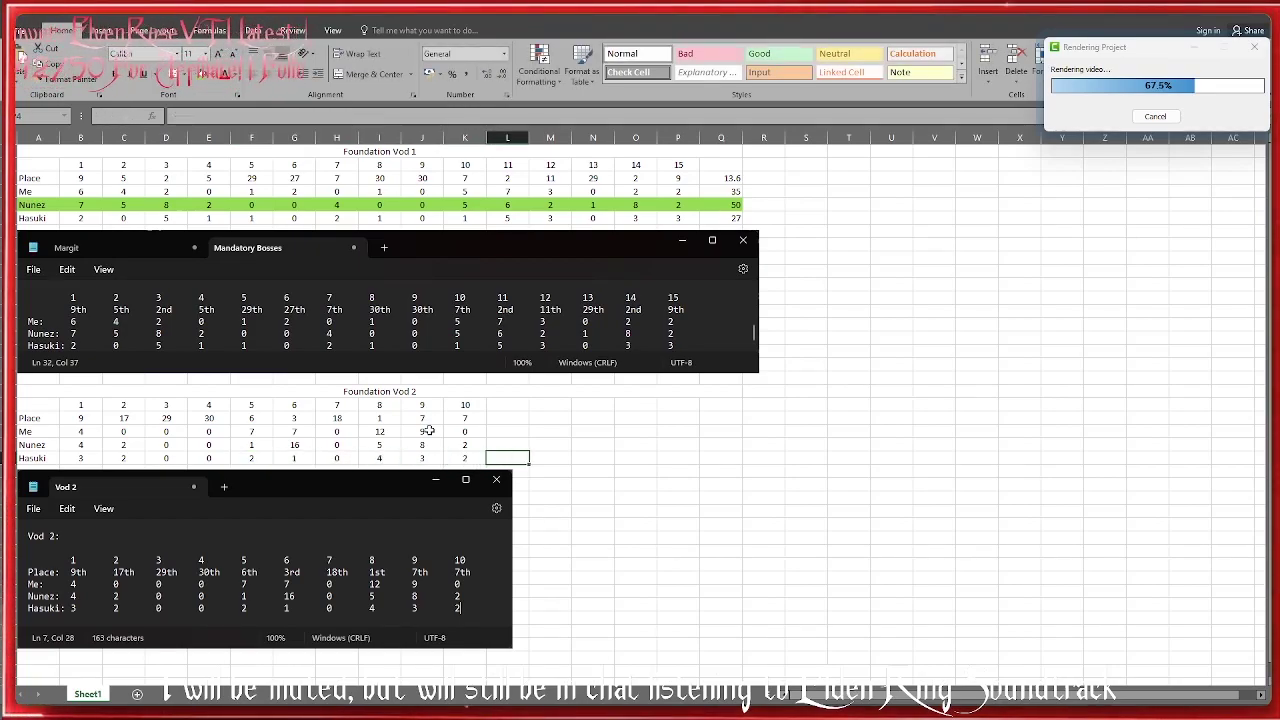
text(sum()
key(Left)
key(shift+Right)
key(shift+Left)
key(shift+Left)
key(shift+Left)
key(shift+Left)
key(shift+Left)
key(shift+Left)
key(shift+Left)
key(shift+Left)
key(shift+Left)
key(shift+Left)
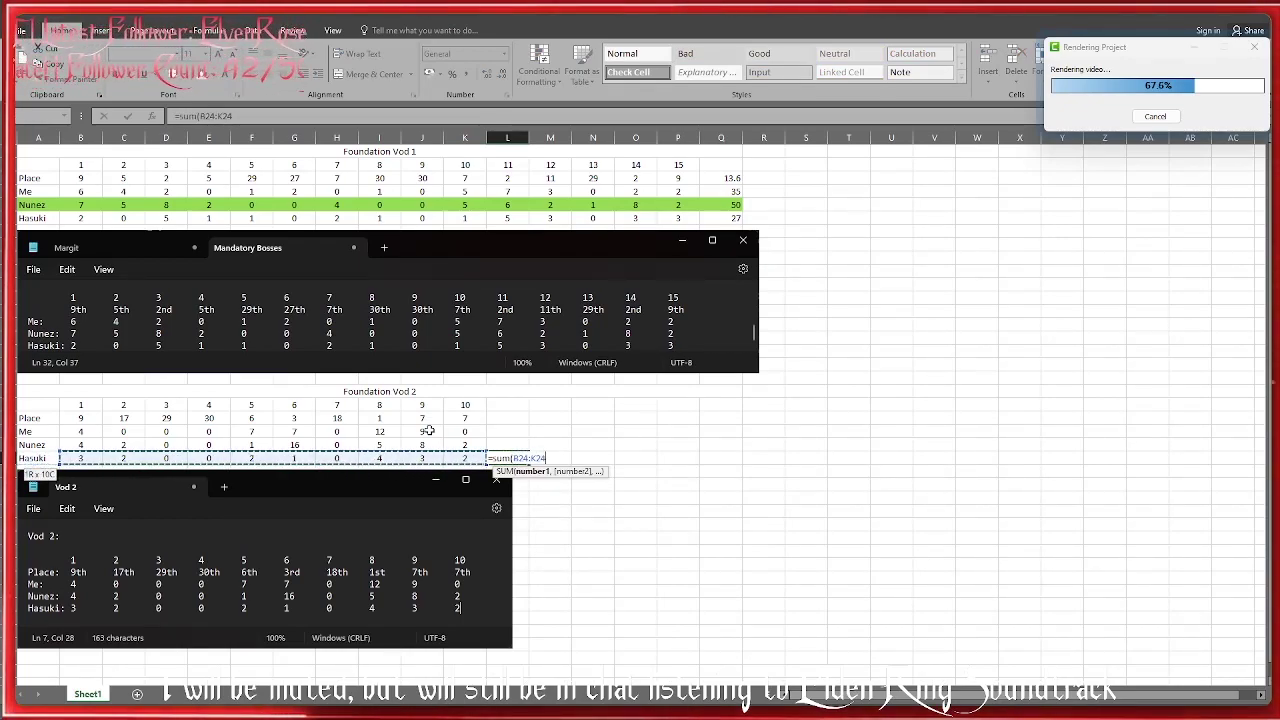
key(Return)
Total the player row below Me in Vod 2 in L23 with a SUM over its ten games.
key(Up)
key(Up)
key(Right)
key(Right)
key(Right)
key(Right)
key(Right)
key(Right)
key(Right)
key(Right)
key(Right)
key(Right)
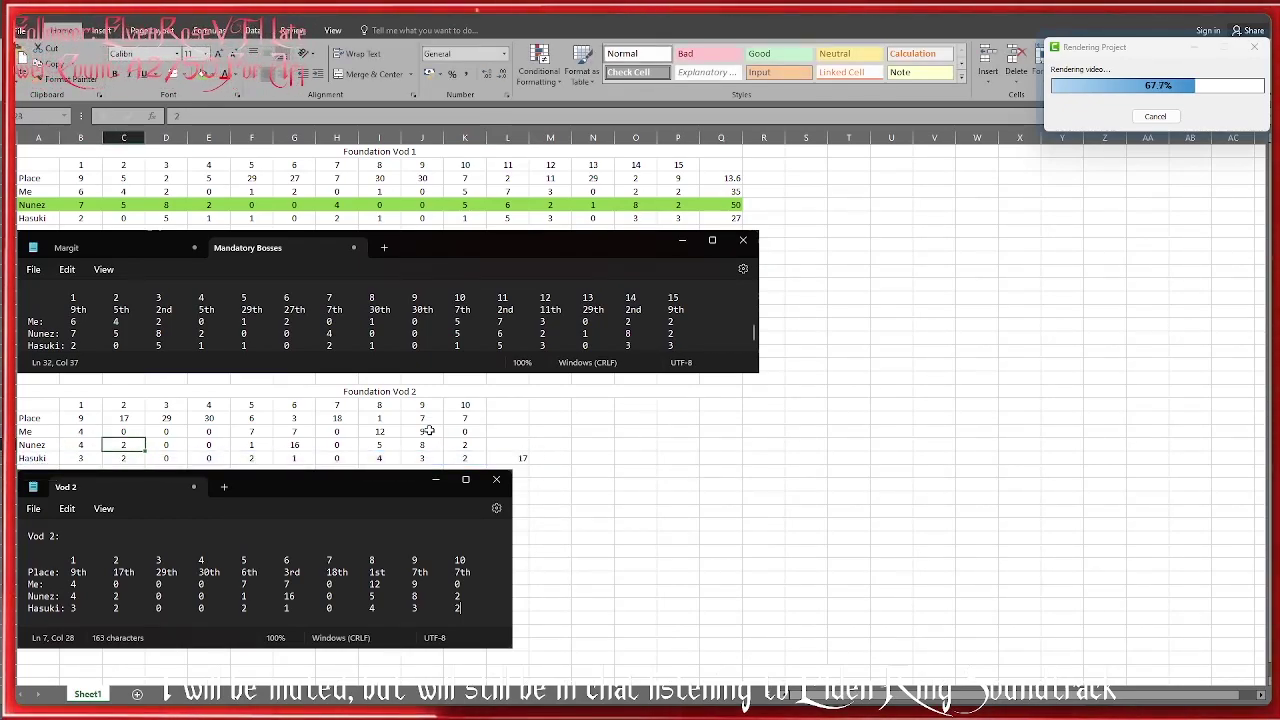
text(=sum()
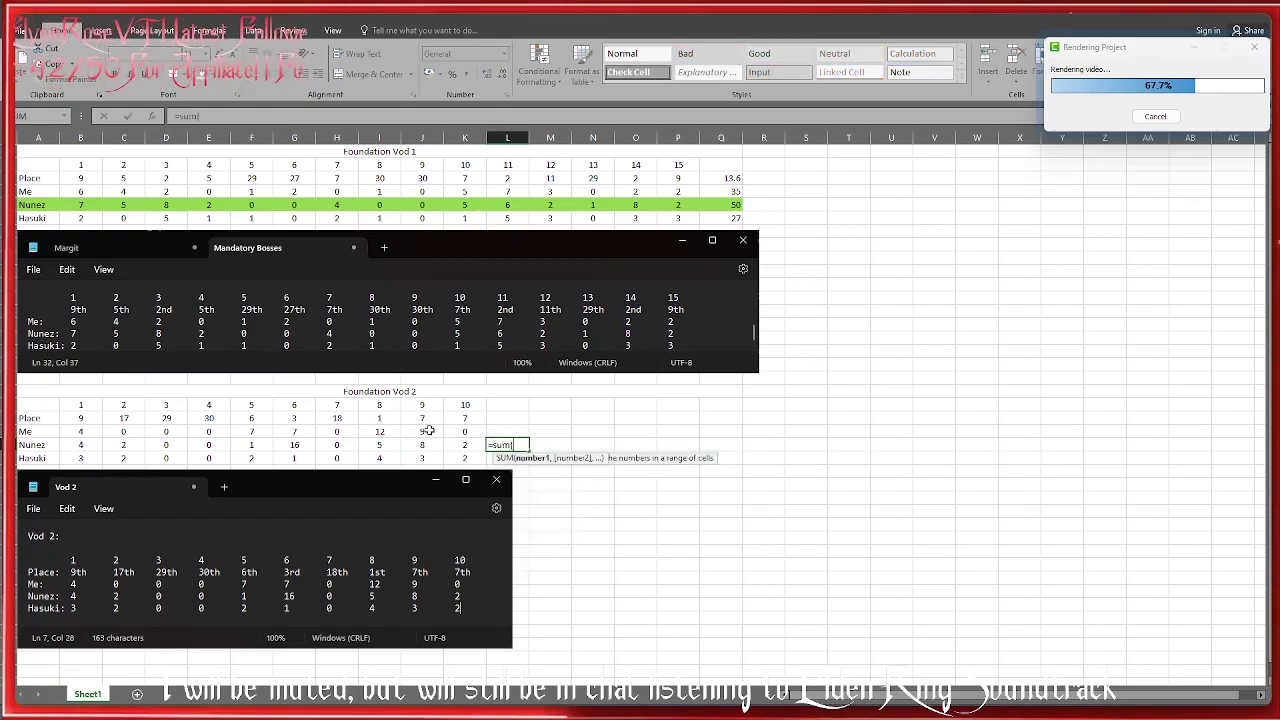
key(shift+Left)
key(shift+Left)
key(shift+Left)
key(shift+Left)
key(shift+Left)
key(shift+Left)
key(shift+Left)
key(shift+Left)
key(shift+Left)
key(shift+Left)
key(shift+Left)
key(shift+Right)
key(Return)
Total the Vod 2 Me row in L22 with a SUM of B22:K22.
key(Up)
key(Up)
text(=sum()
key(Left)
key(shift+Left)
key(shift+Left)
key(shift+Left)
key(shift+Left)
key(shift+Left)
key(shift+Left)
key(shift+Left)
key(shift+Left)
key(shift+Left)
key(shift+Left)
key(shift+Right)
key(Return)
Calculate the average Vod 2 placement in L21 with an AVERAGE of B21:K21.
key(Up)
key(Up)
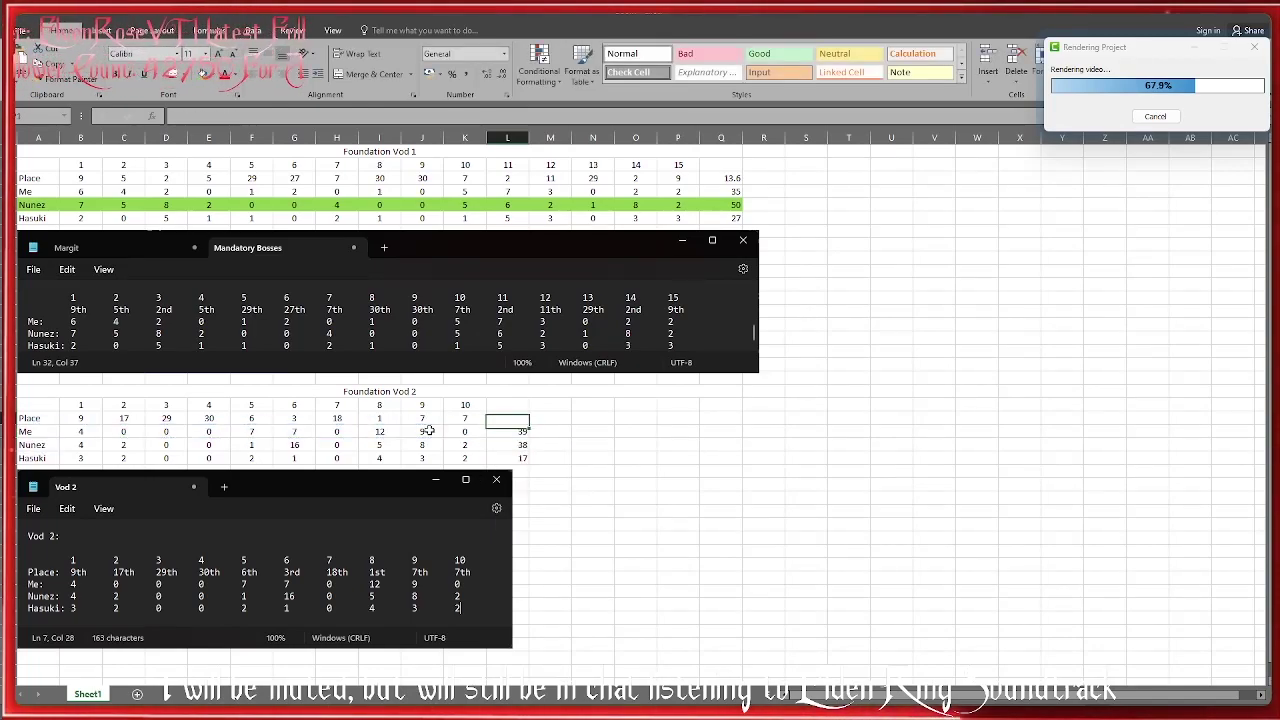
text(=ave)
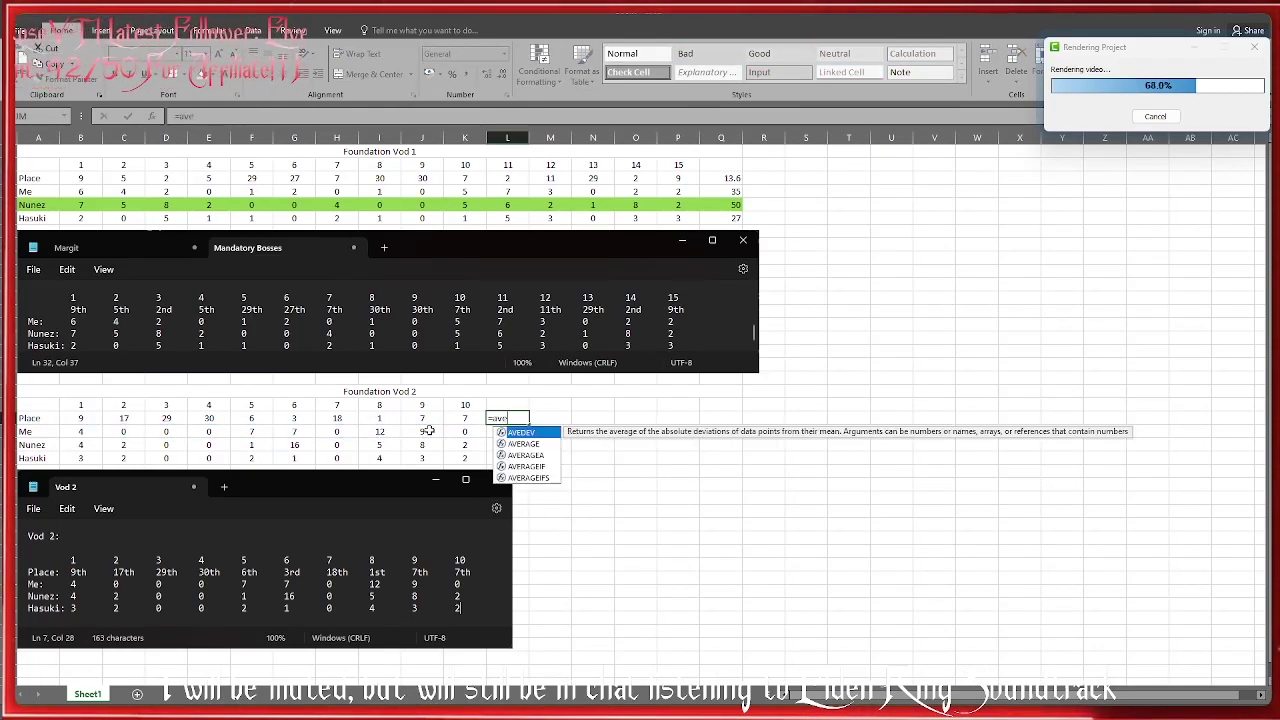
text(rage()
key(Left)
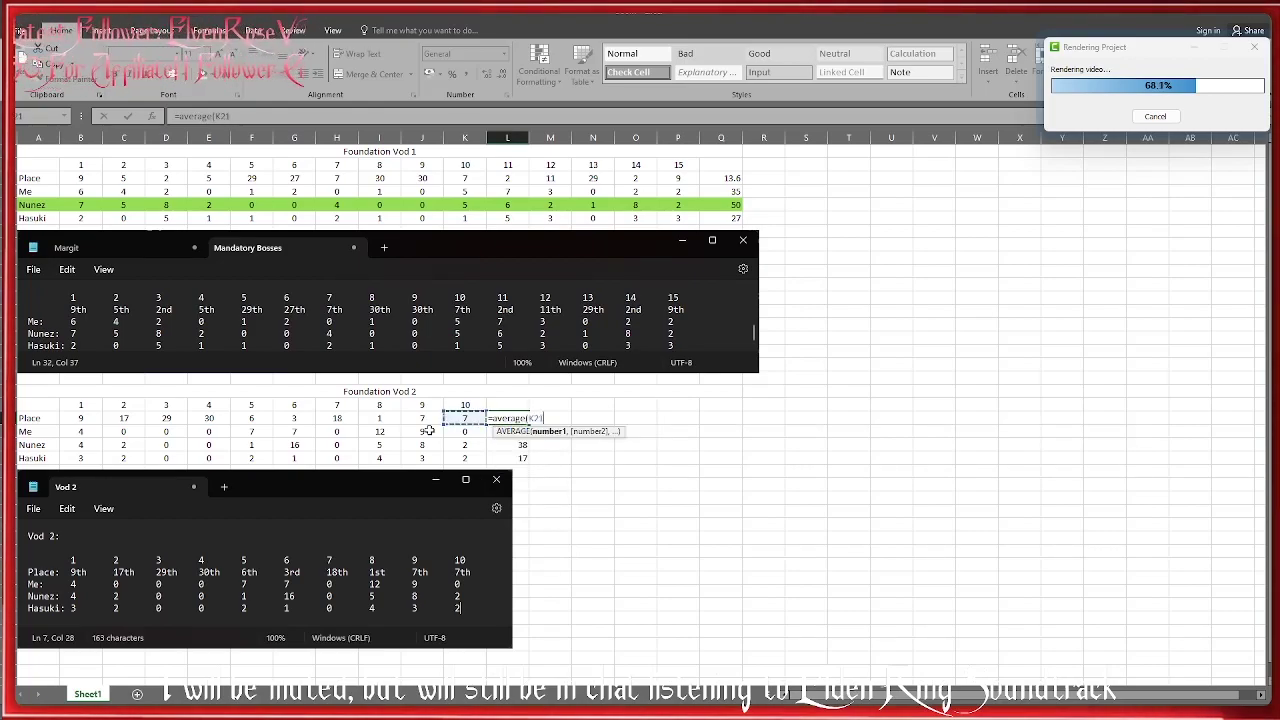
key(shift+Left)
key(shift+Left)
key(shift+Left)
key(shift+Left)
key(shift+Left)
key(shift+Left)
key(shift+Left)
key(shift+Left)
key(shift+Left)
key(Return)
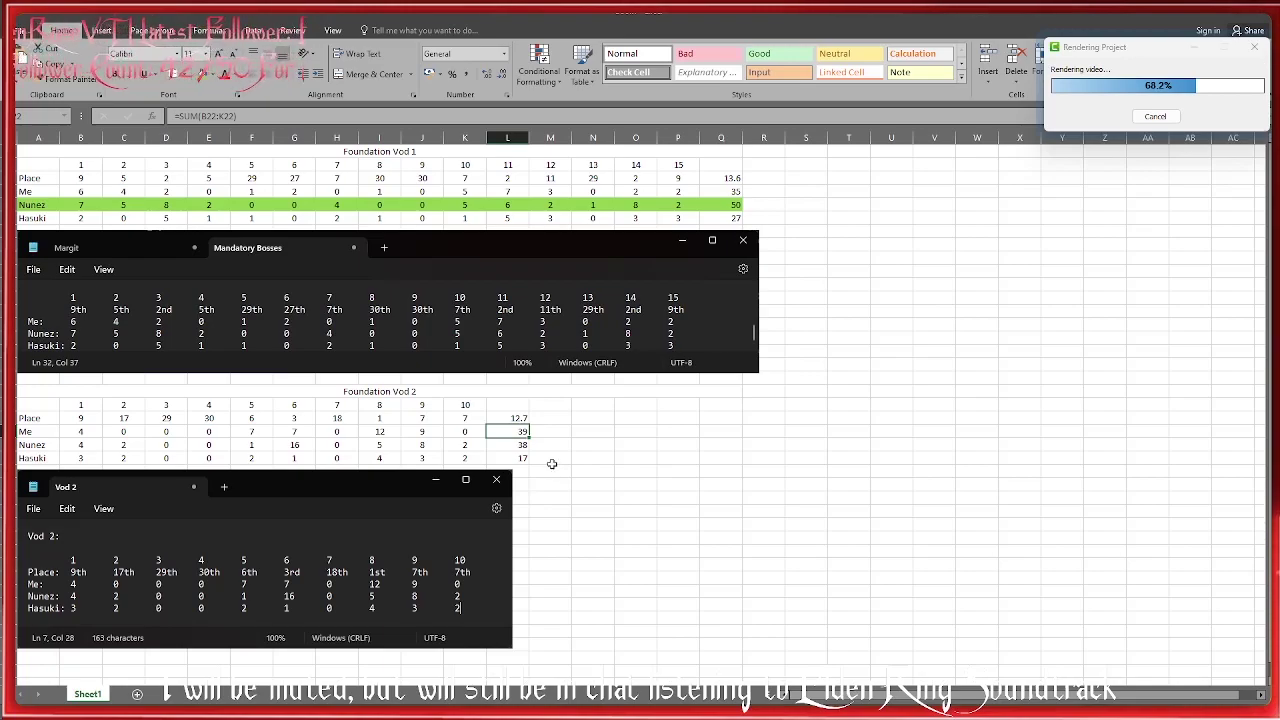
Center the four Vod 2 summary cells in column L and fill the Me row green from its label to its total.
drag(515, 418, 515, 457)
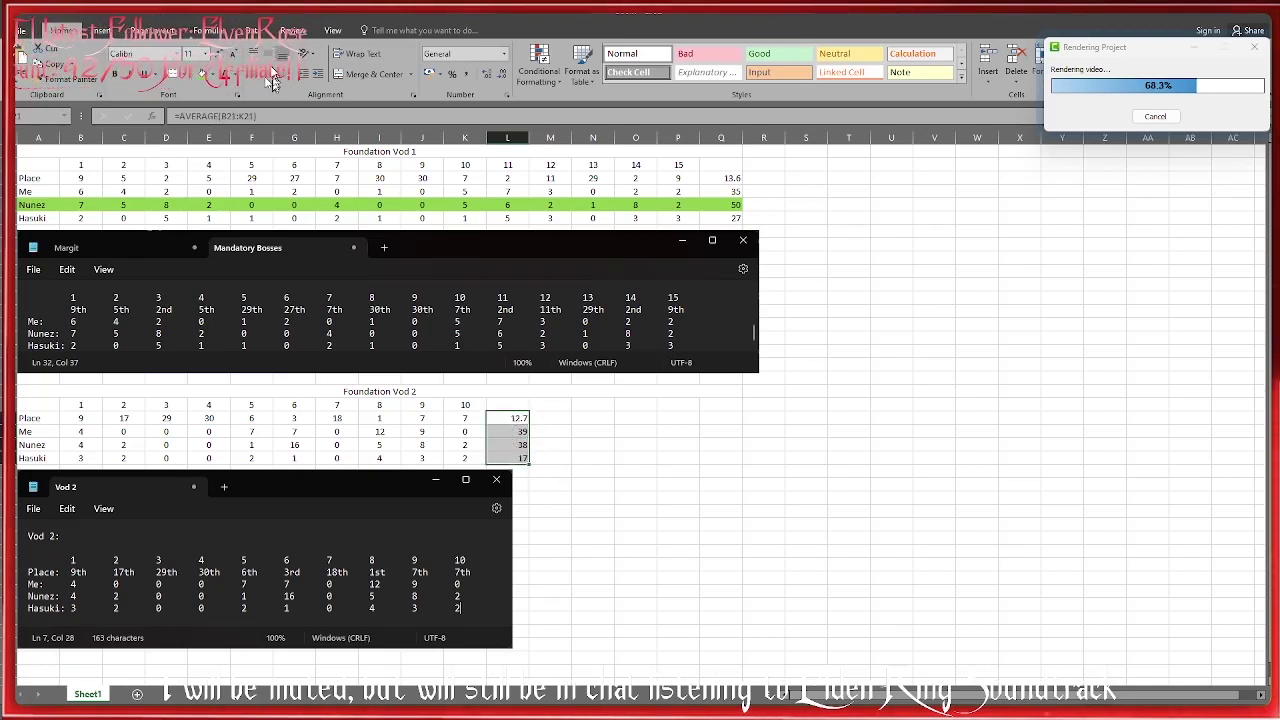
click(663, 523)
drag(515, 431, 3, 431)
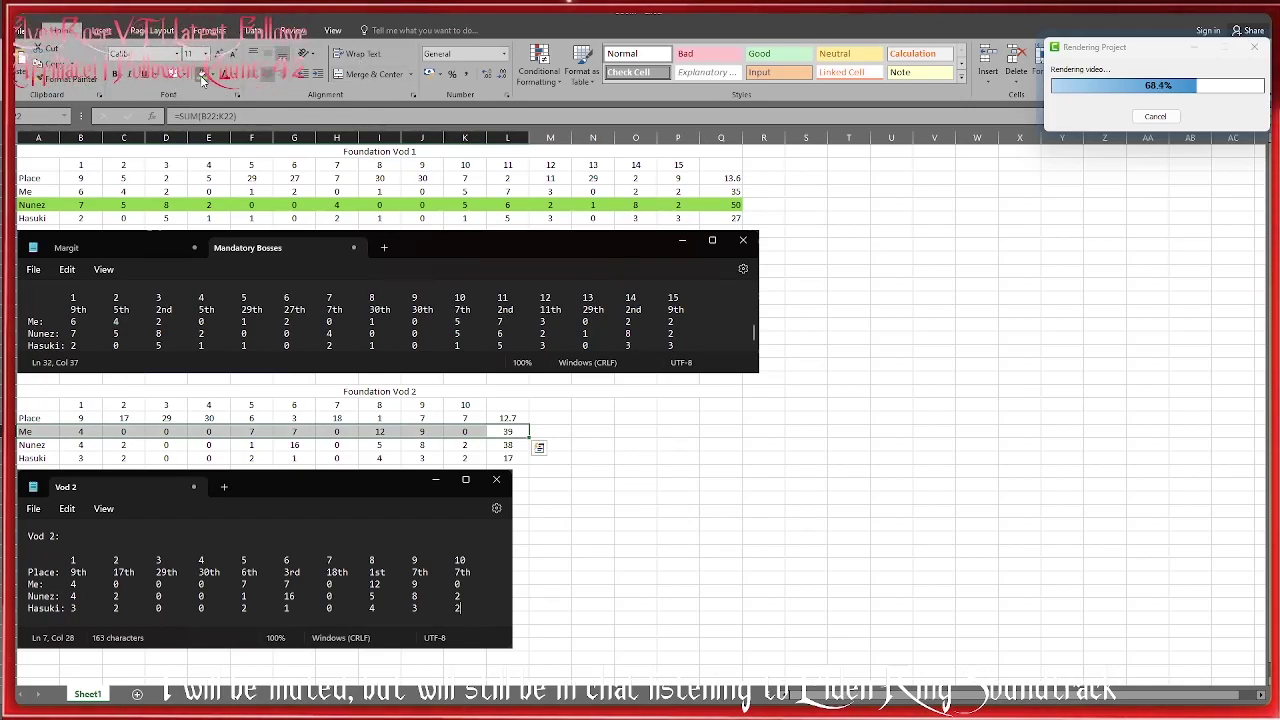
click(203, 76)
click(849, 591)
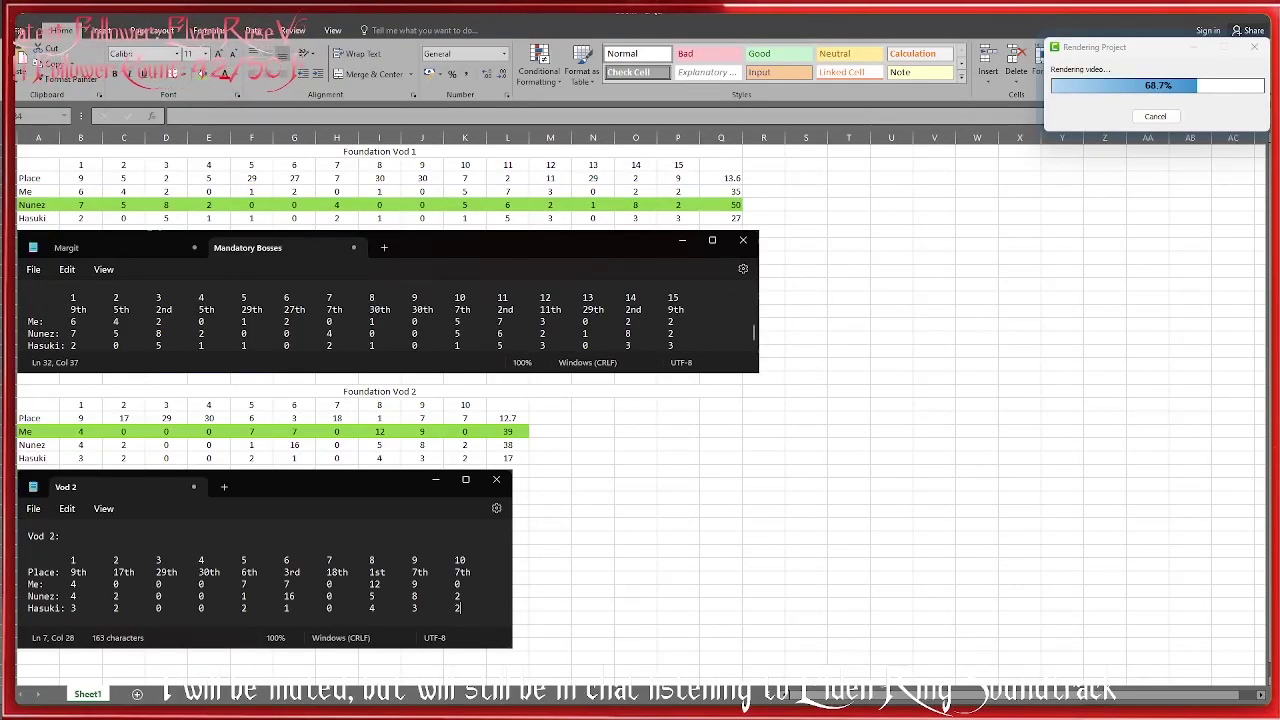
click(650, 8)
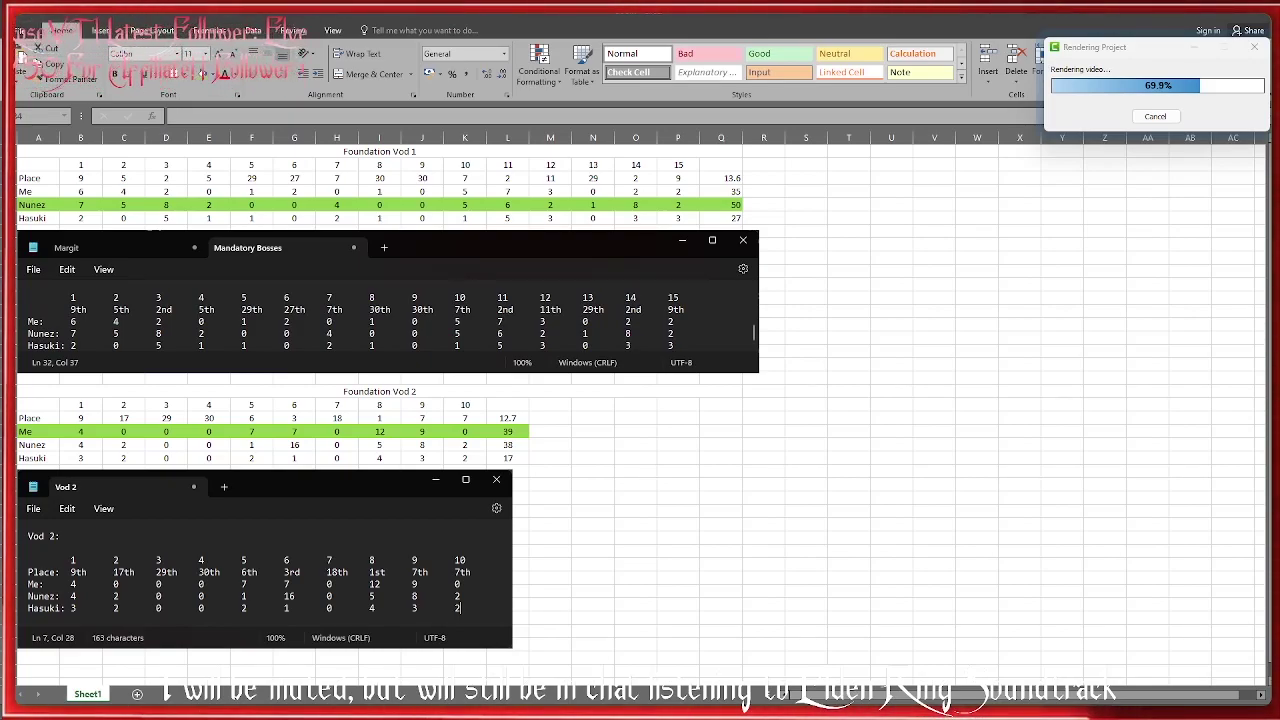
click(849, 591)
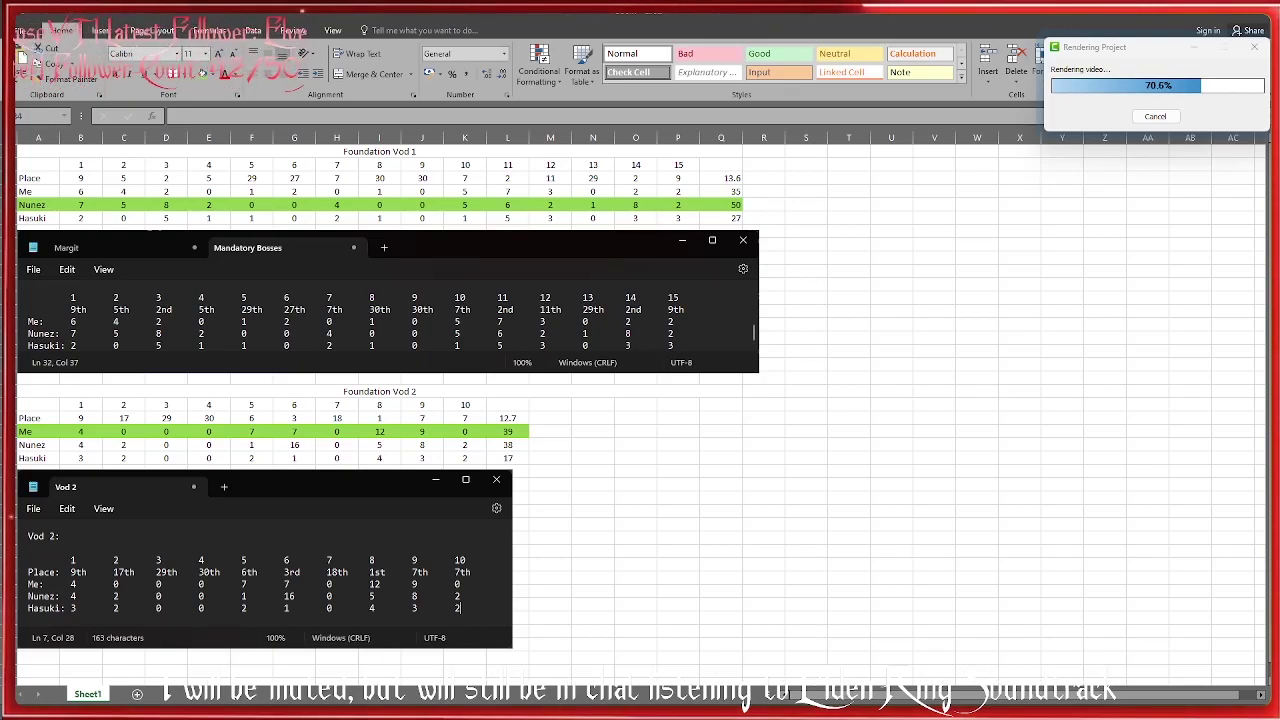
Switch to Discord and send "Although we did improve our average placement so that's not bad" to the Foundation 1st wave group.
key(alt+Tab)
drag(686, 220, 583, 209)
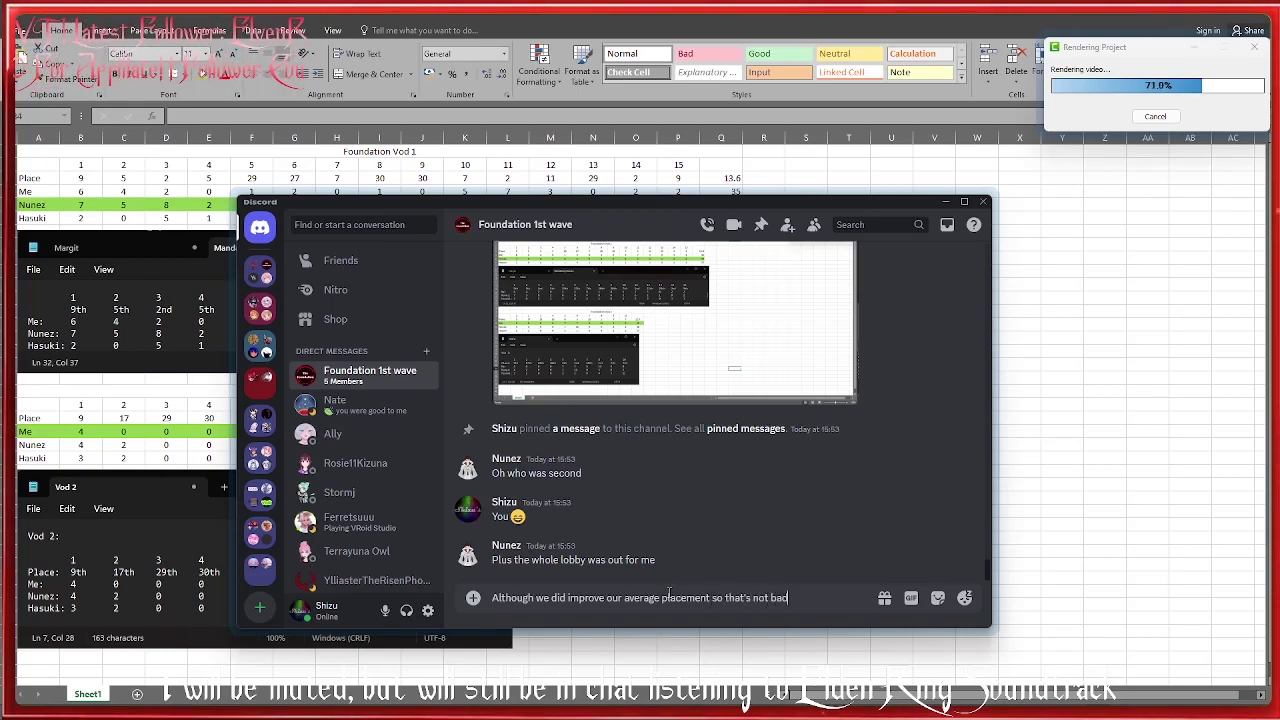
key(Return)
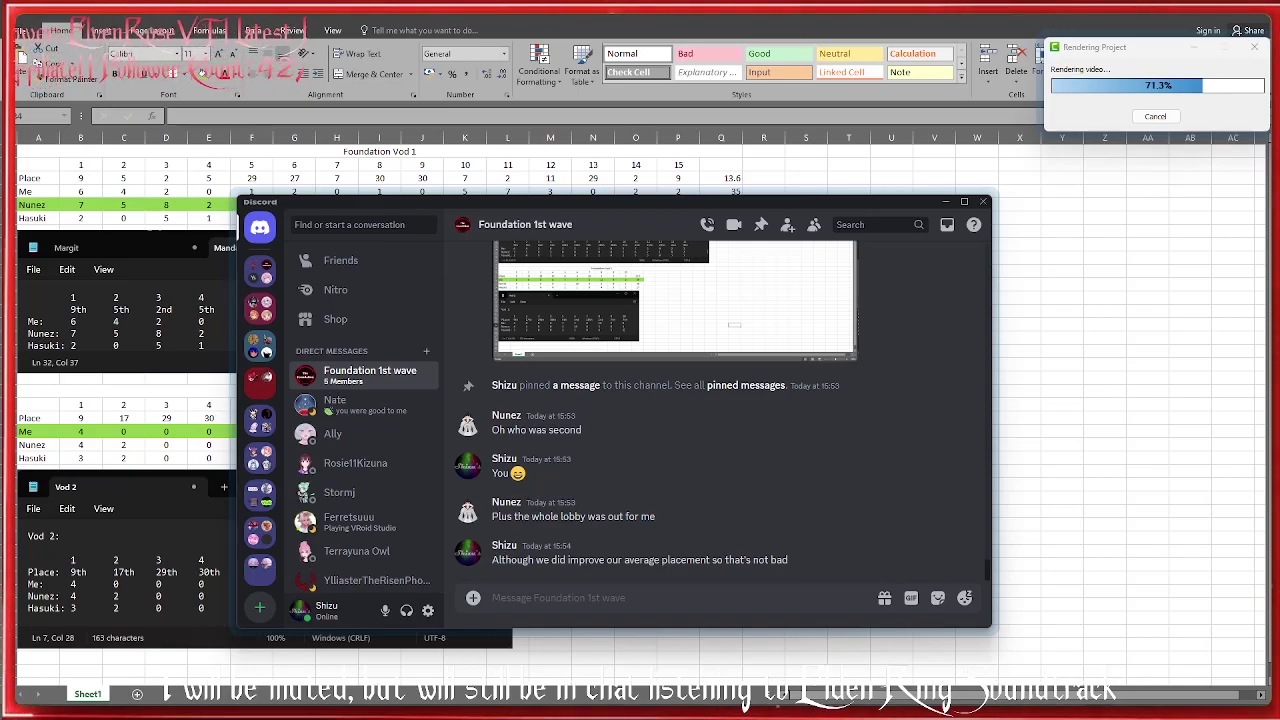
Send the group the message "We just gotta keep improving :D".
click(687, 603)
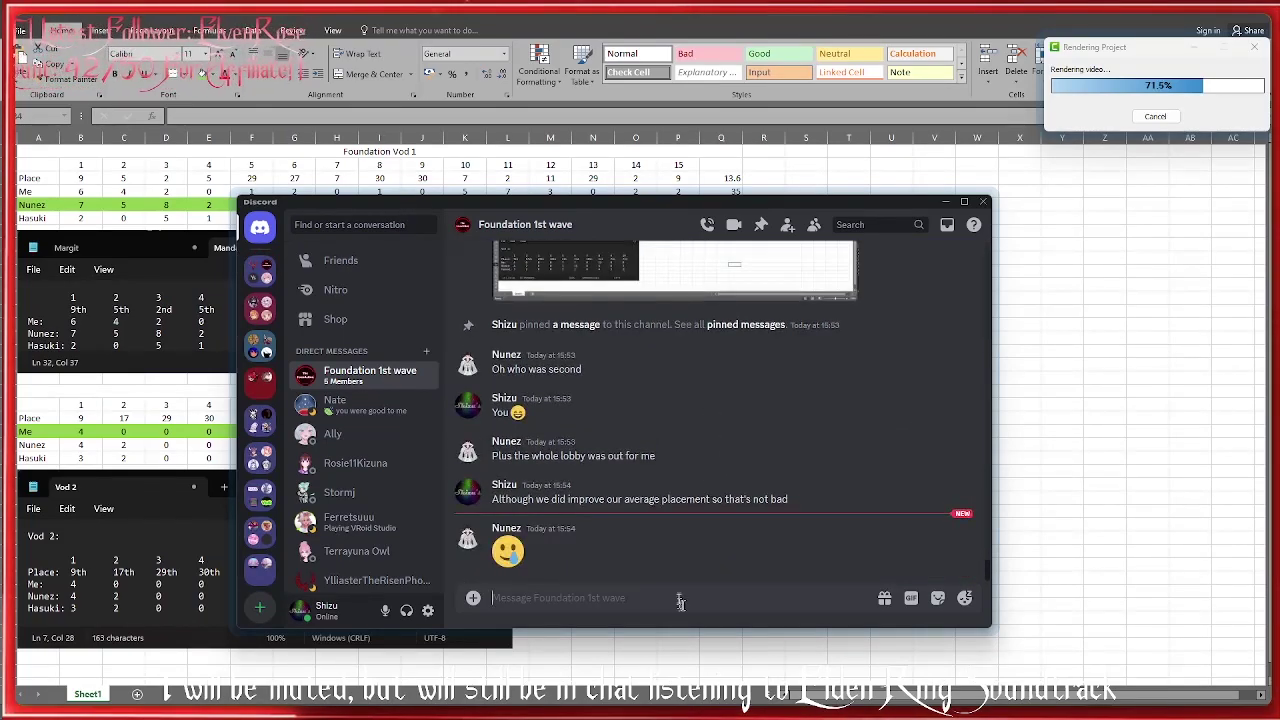
text(We just gott)
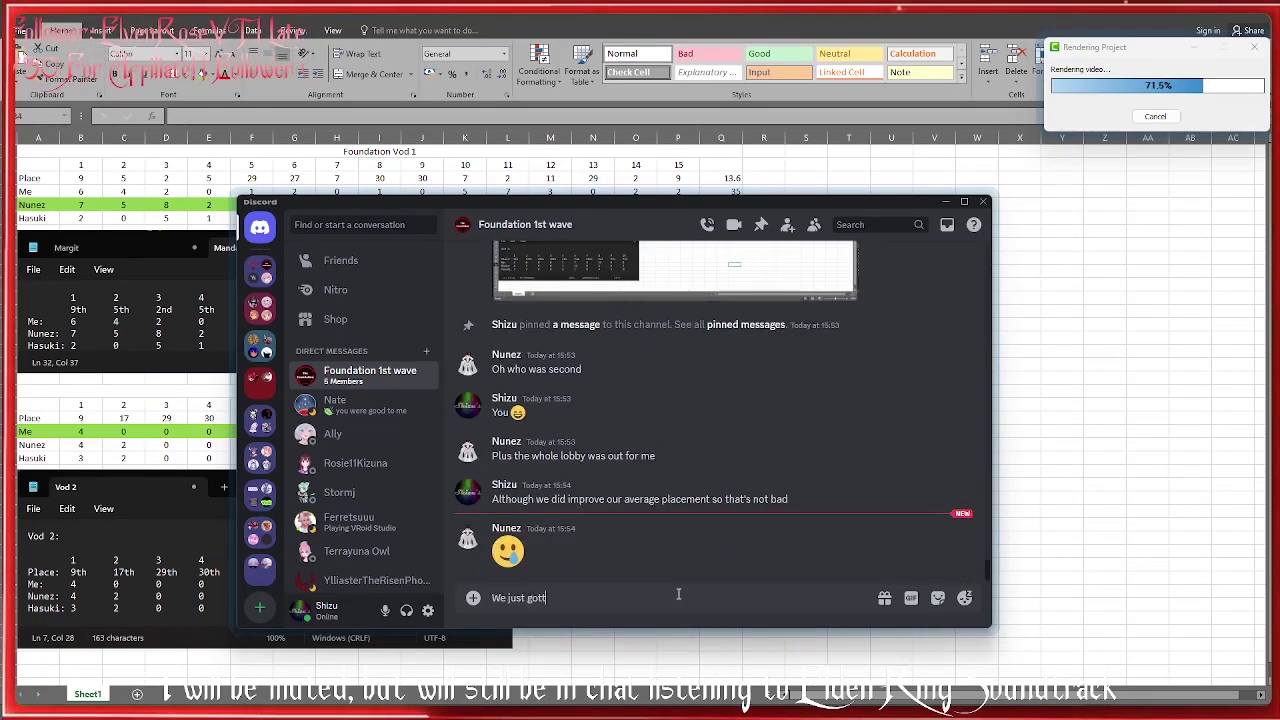
text(a keep imp)
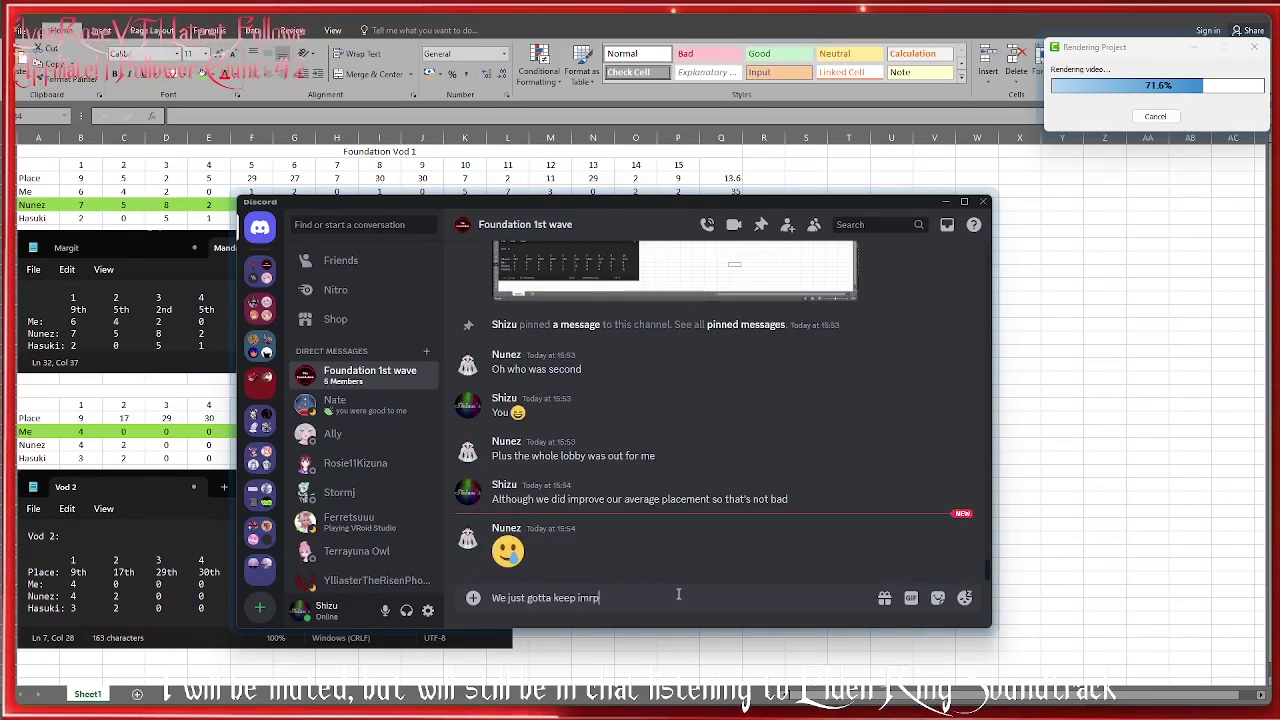
text(roving:D)
key(Return)
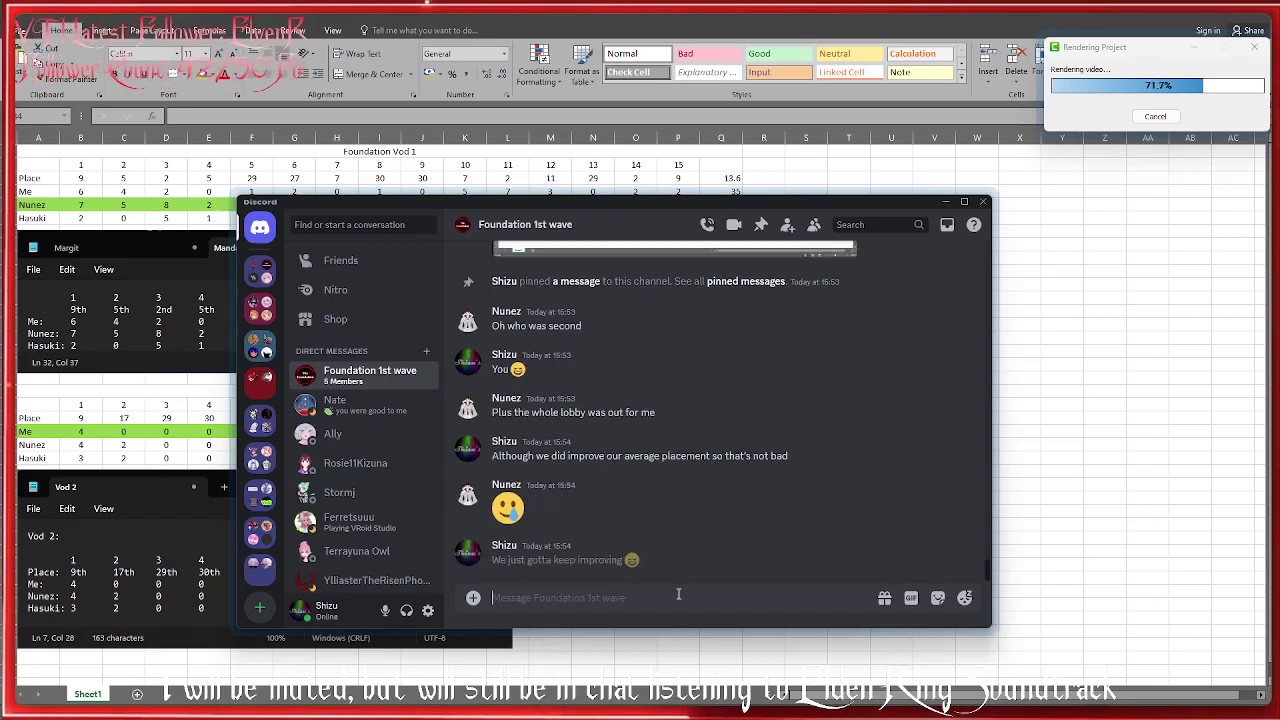
Send the message "There was that one game that was an absolute shitshow tho tbh which just wrecks the average".
text(There was th)
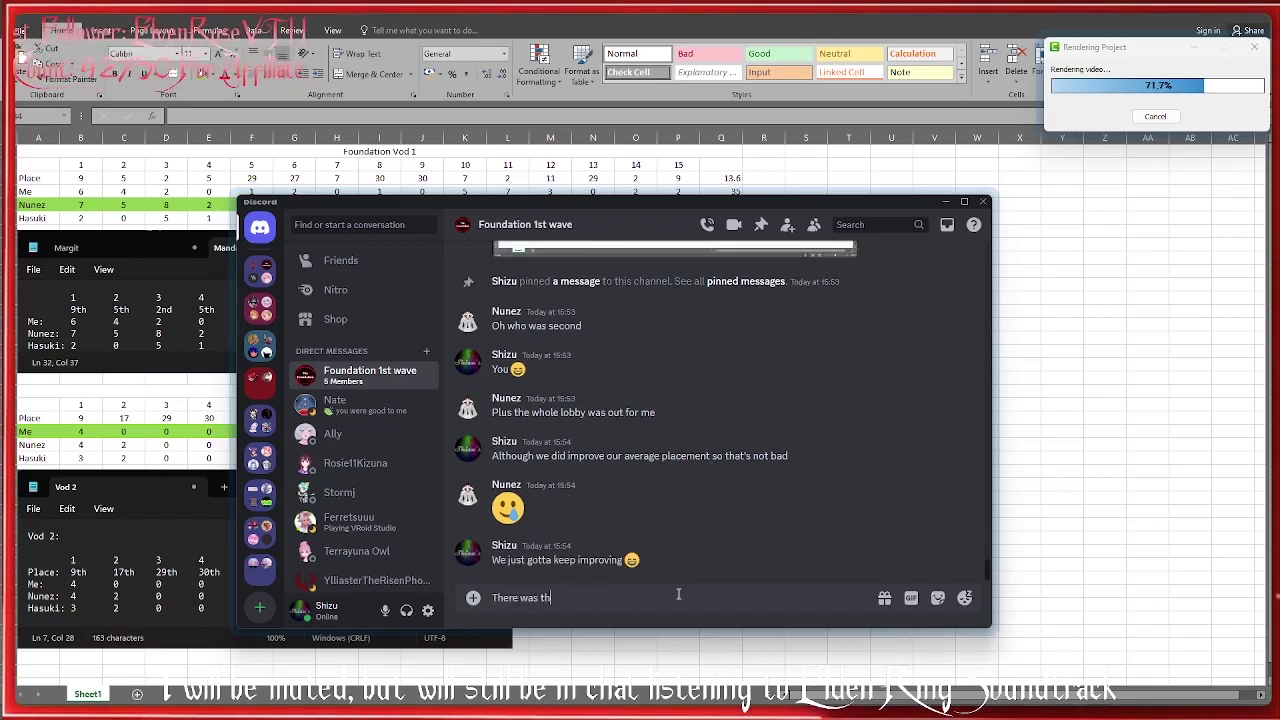
text(at one game that was)
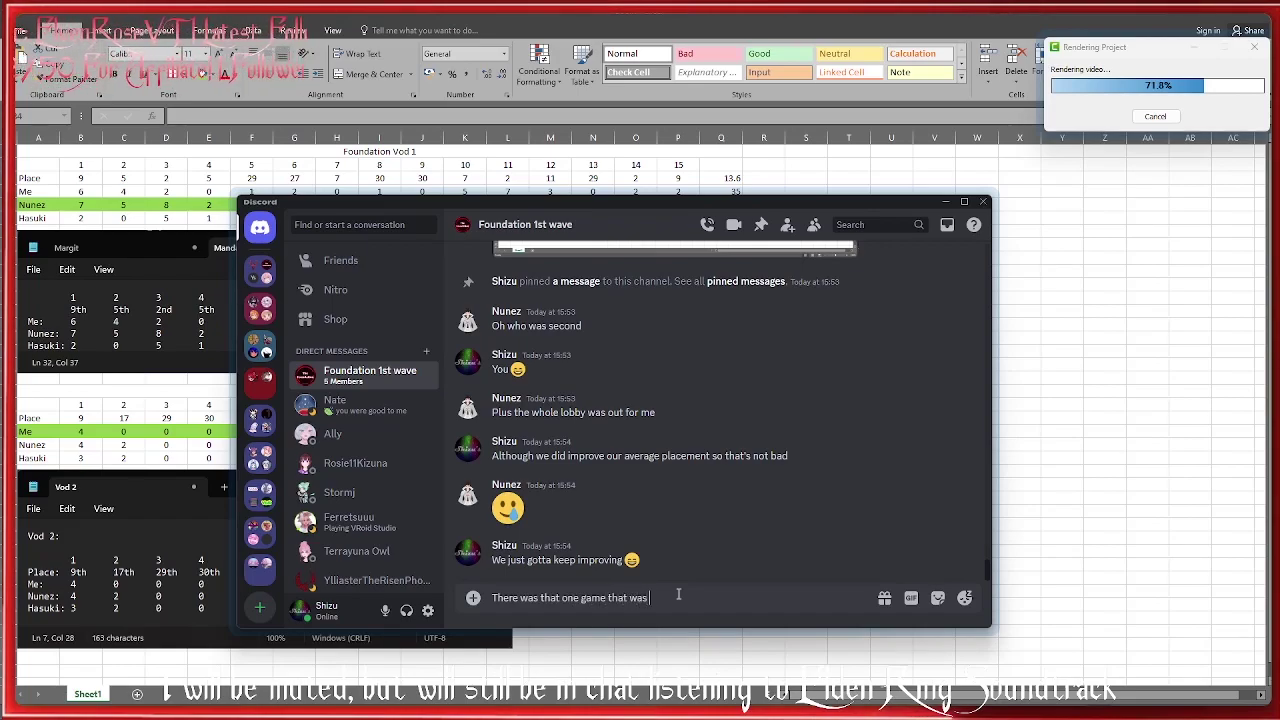
text( an absolute shitsho)
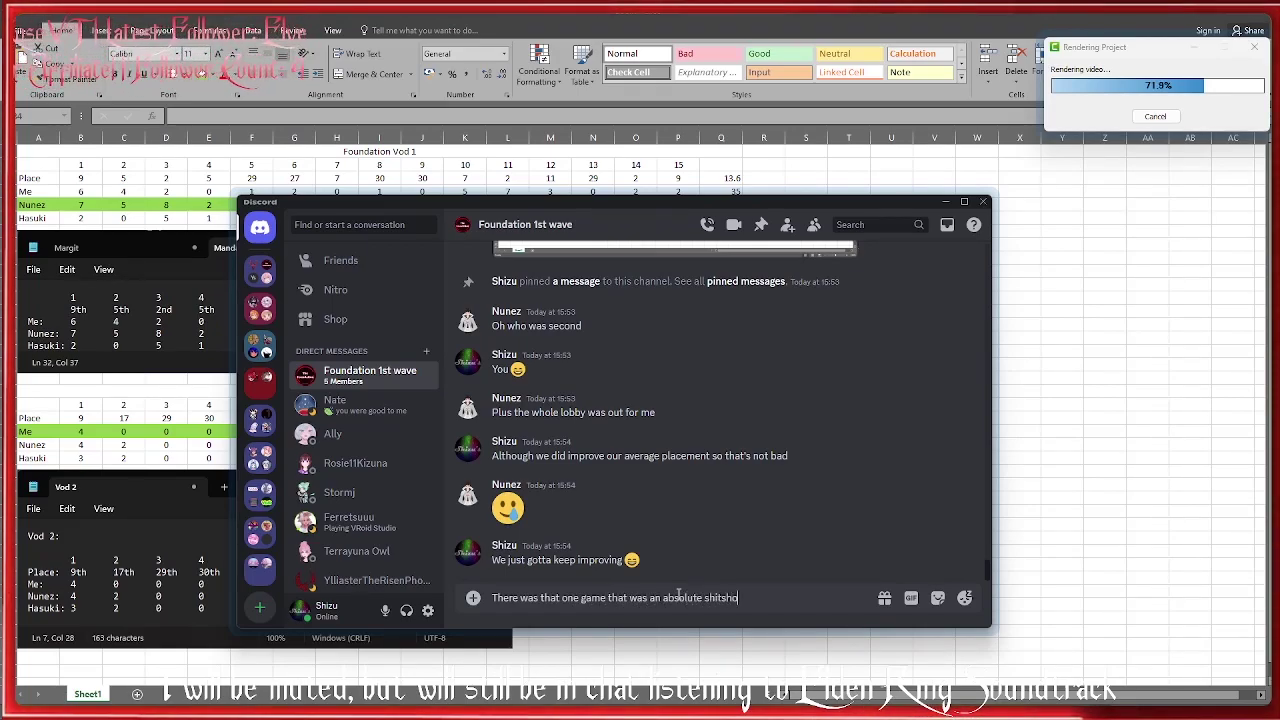
text(w tho tbh which just wrecks the average)
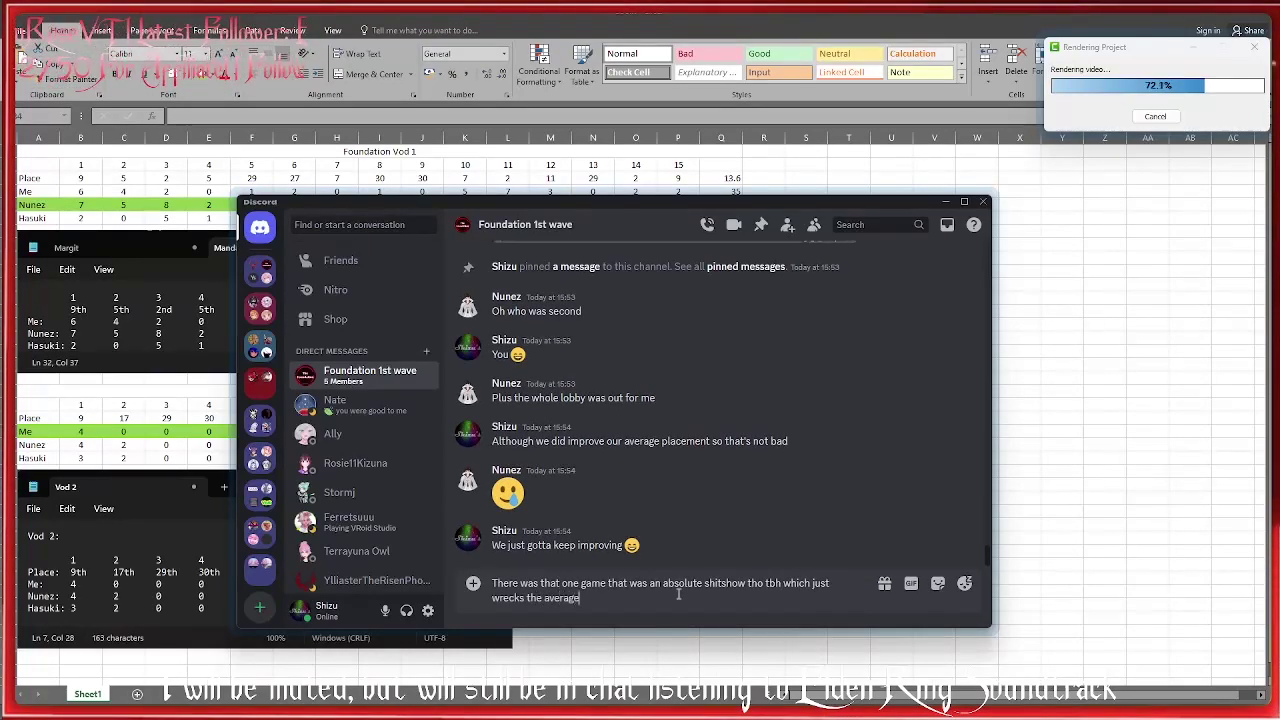
key(Return)
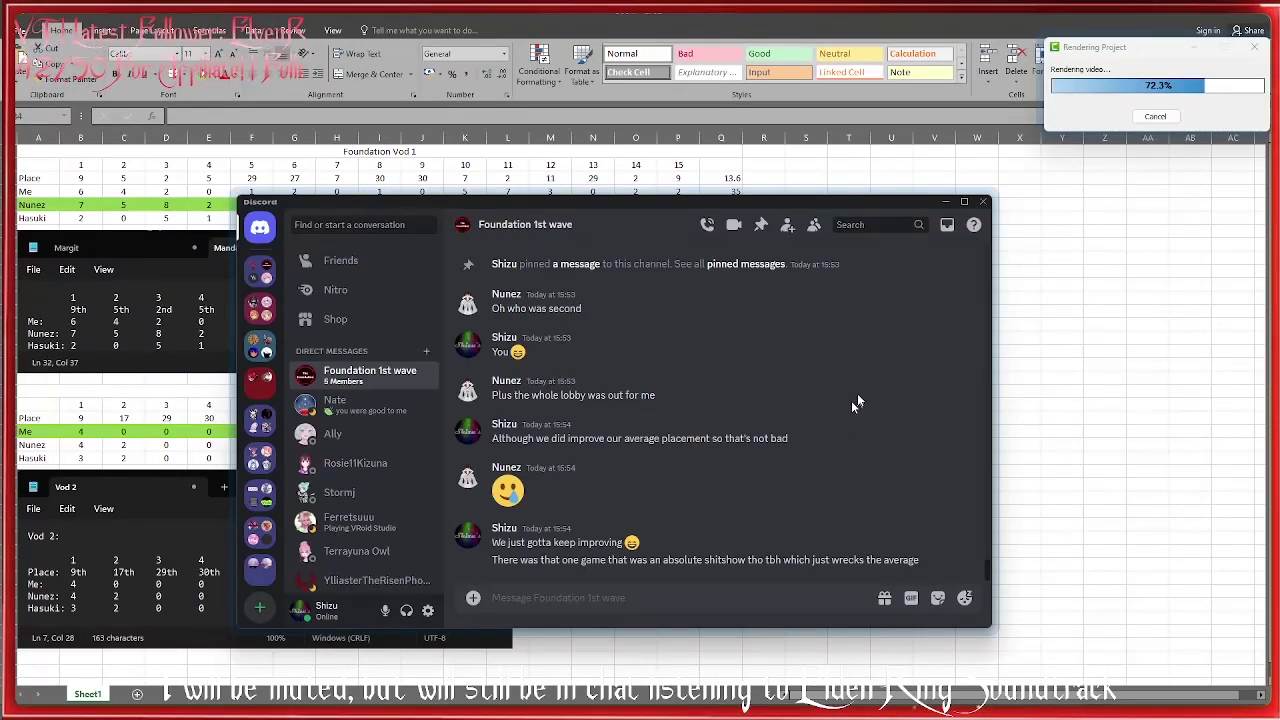
Switch back to Excel and apply Thick Outside Borders to the 16 under game 6 in the Vod 2 table.
key(alt+Tab)
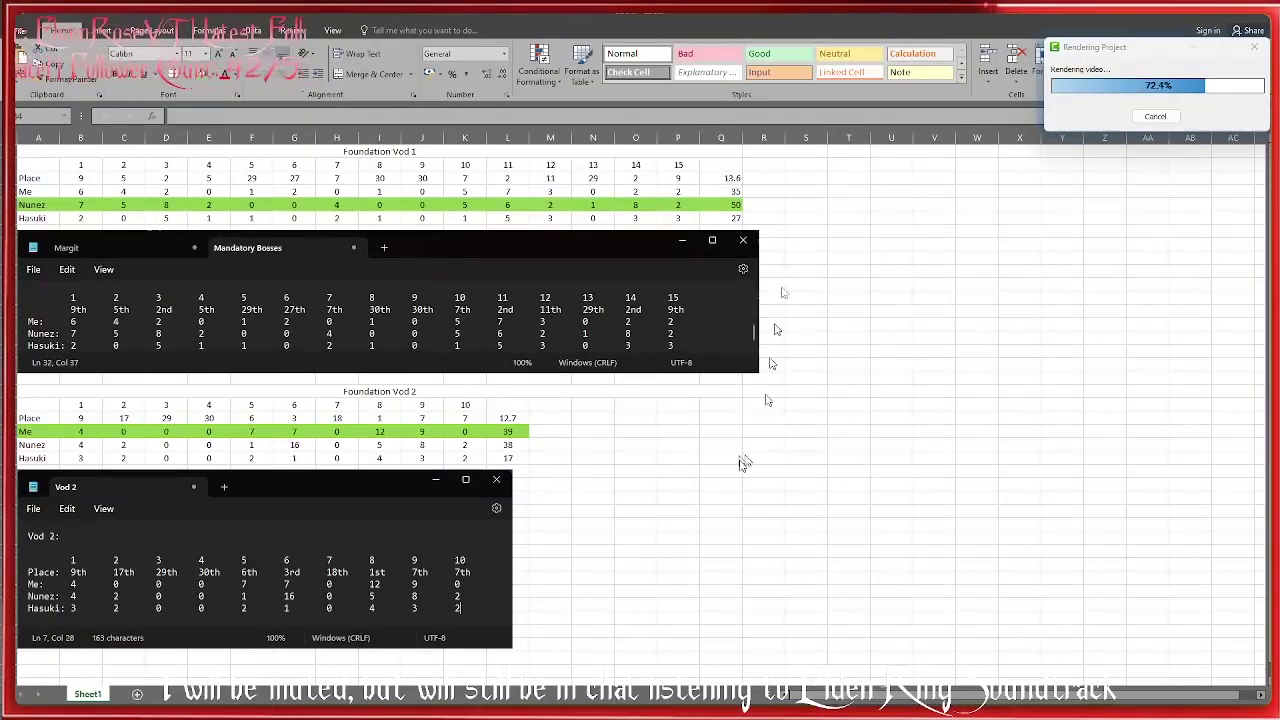
click(849, 591)
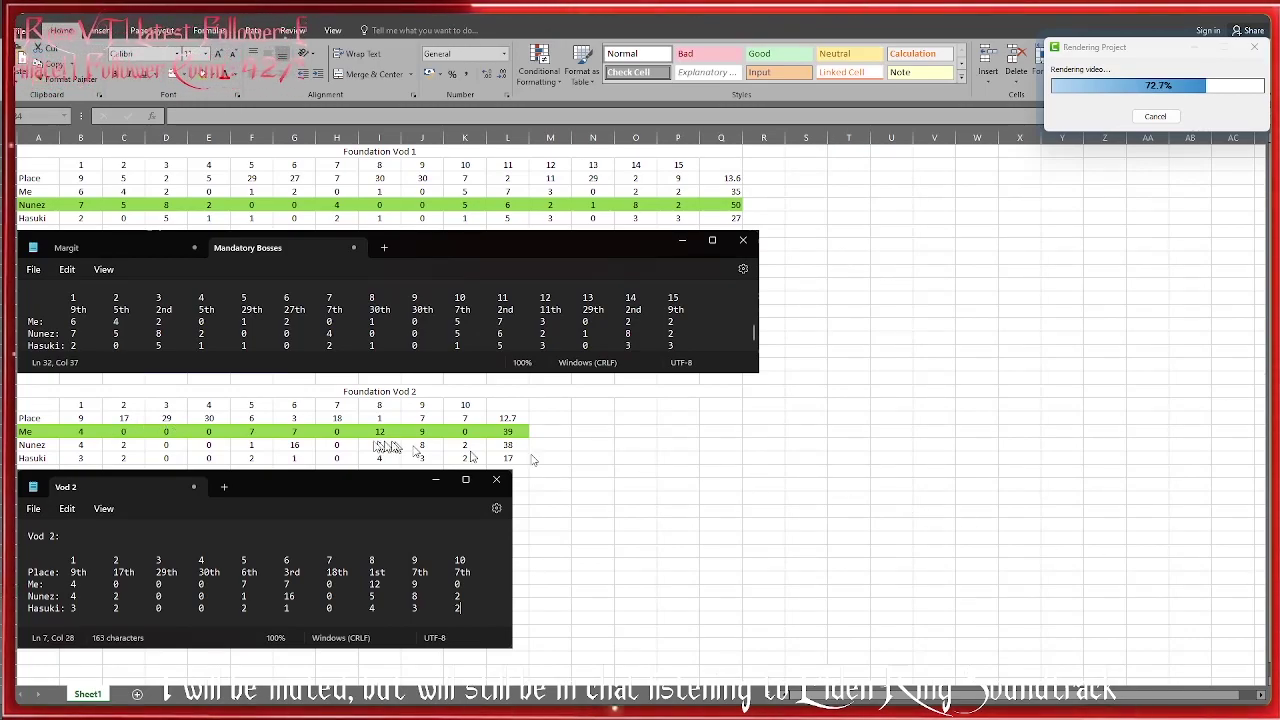
click(300, 445)
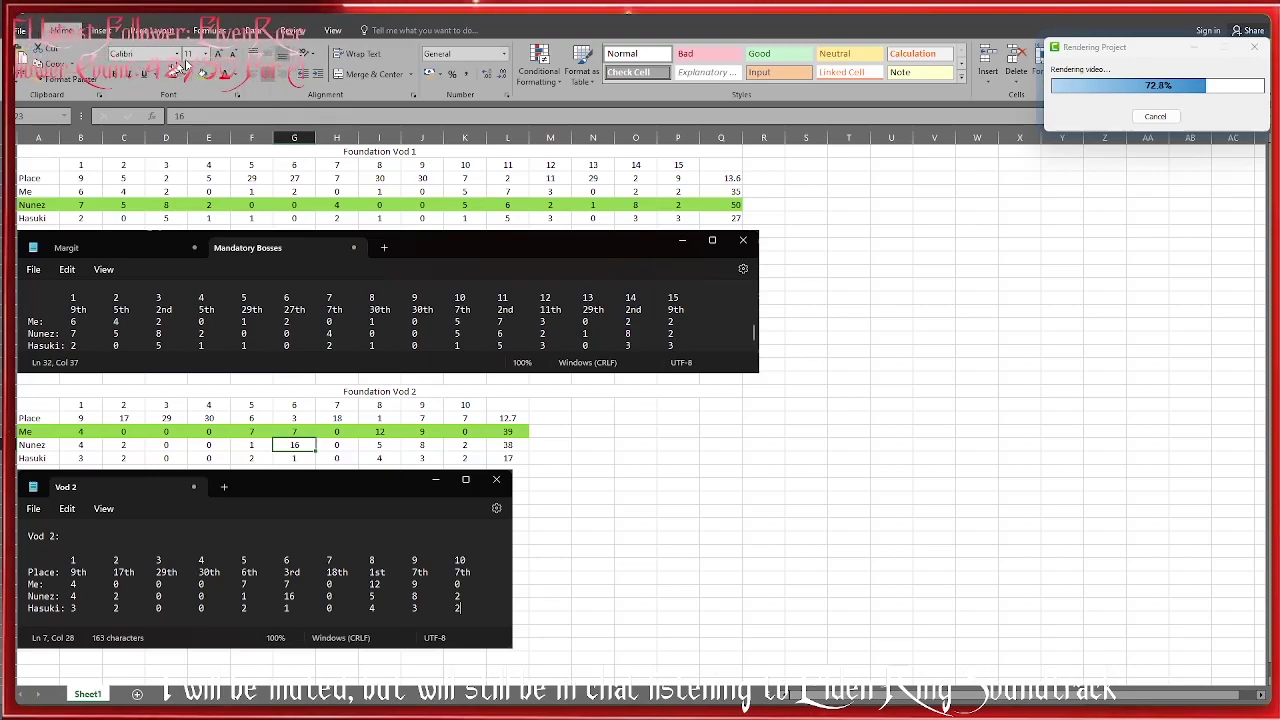
click(186, 79)
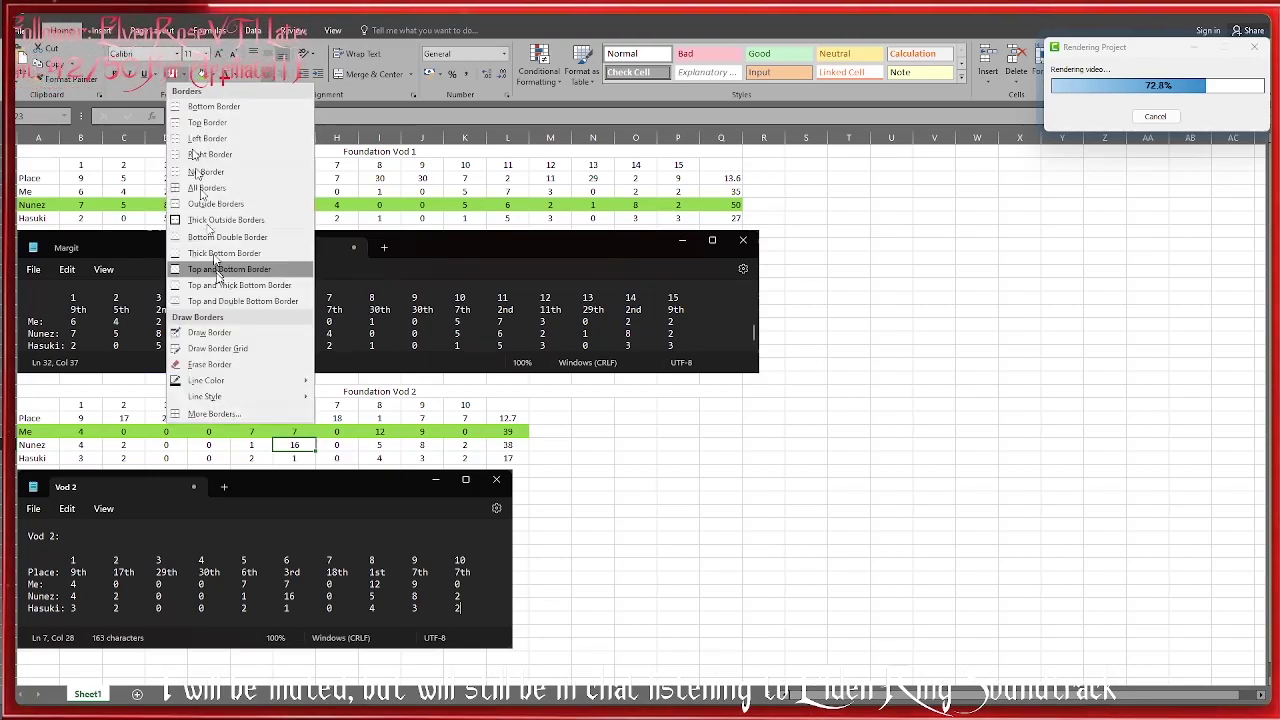
click(230, 218)
Apply the same thick outside border to the game 8 scores in the Me row and the bottom player row of Vod 2.
key(Up)
key(Right)
key(Right)
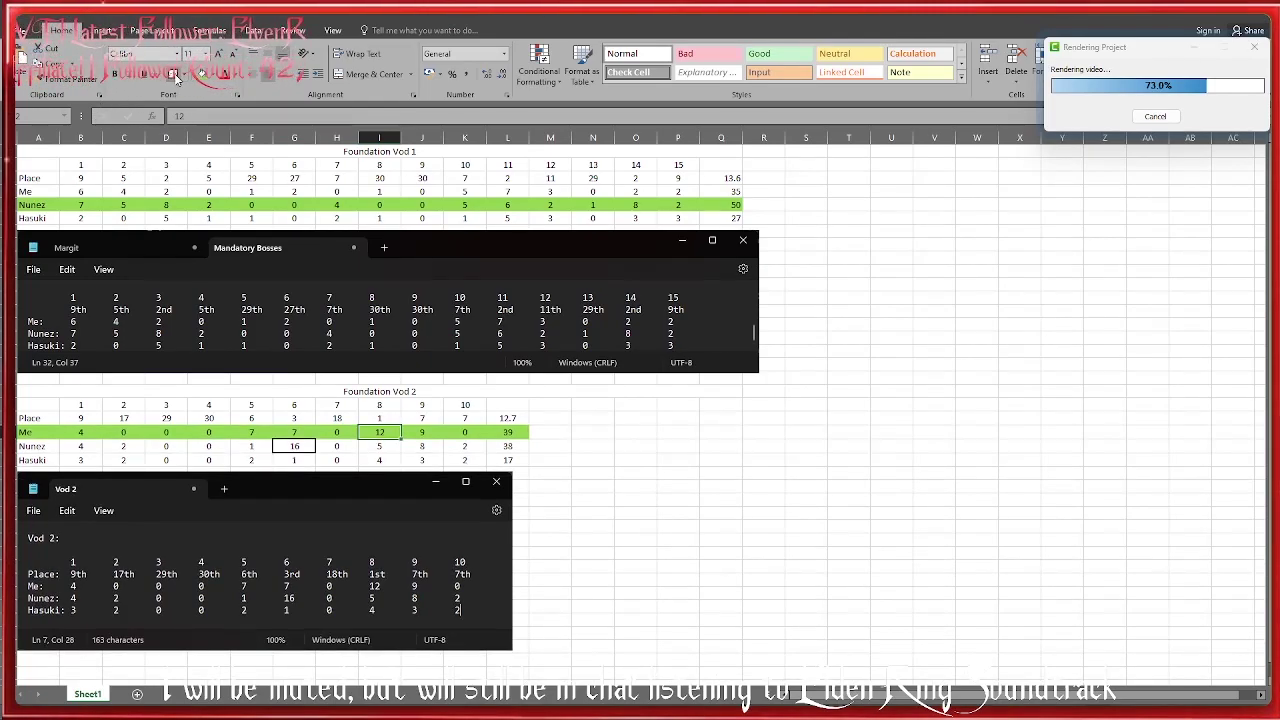
key(Down)
key(Down)
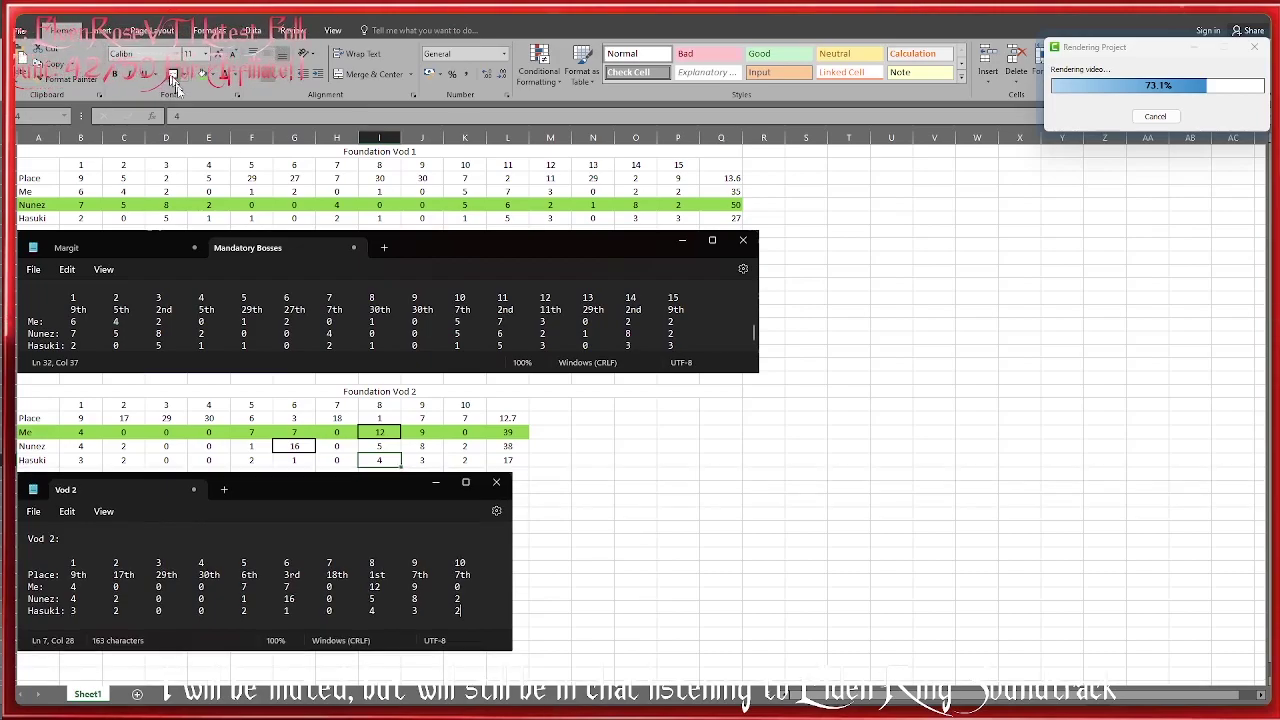
key(Left)
key(Up)
key(Up)
key(Up)
key(Up)
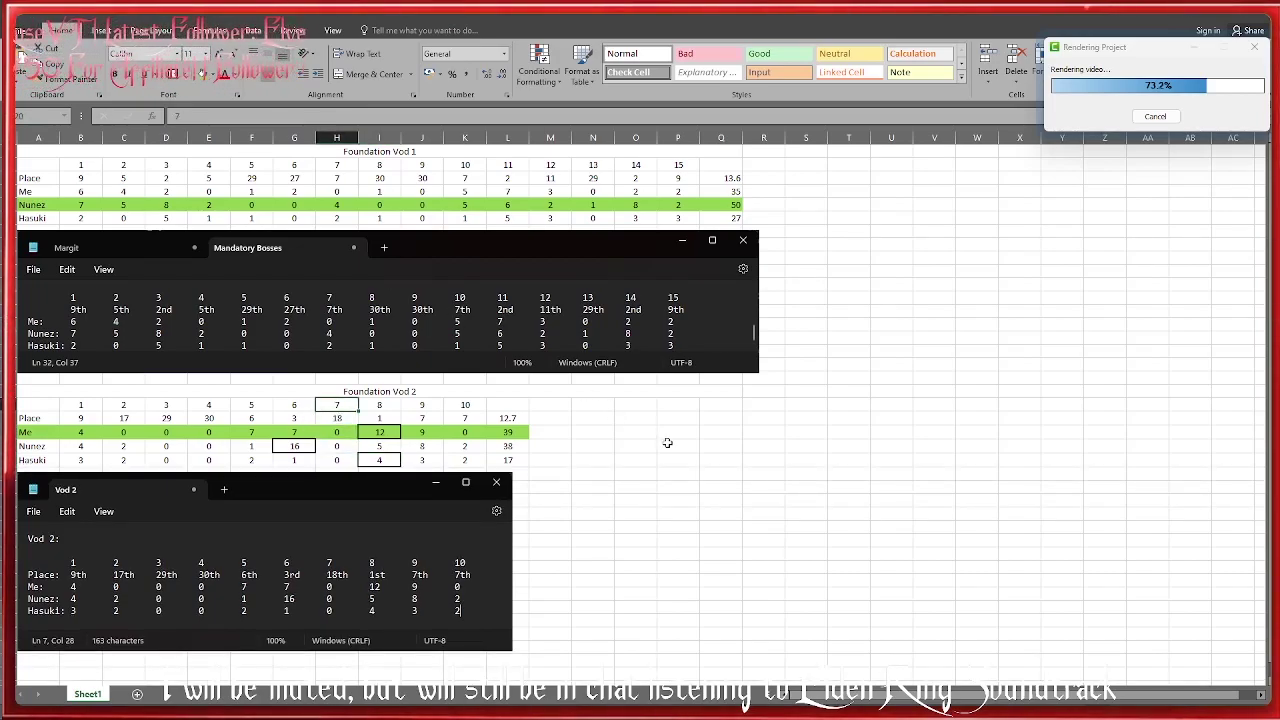
Apply Thick Outside Borders to the game 11 score in the Me row of the Vod 1 table.
click(251, 191)
key(Right)
key(Right)
key(Right)
key(Right)
key(Right)
key(Right)
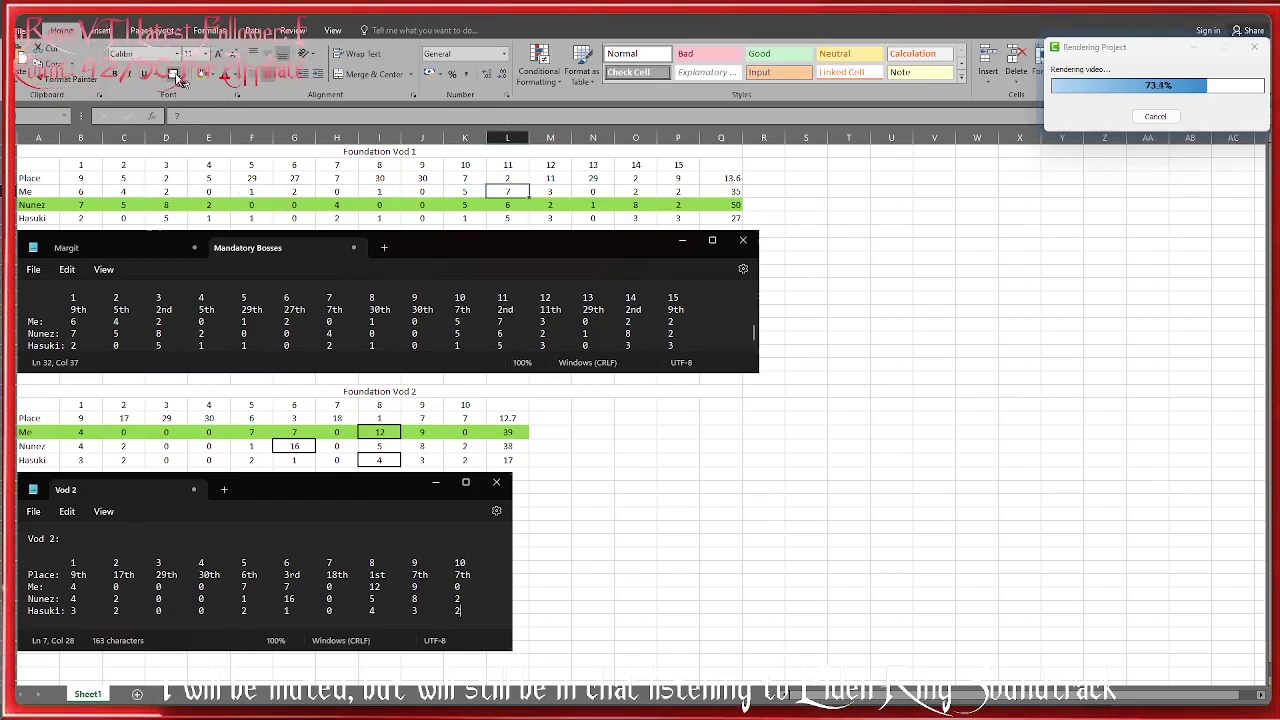
click(176, 78)
Apply the same thick outside border to the game 3 score in the green-highlighted player row of Vod 1.
key(Down)
key(Left)
key(Left)
key(Left)
key(Left)
key(Left)
key(Left)
key(Left)
key(Left)
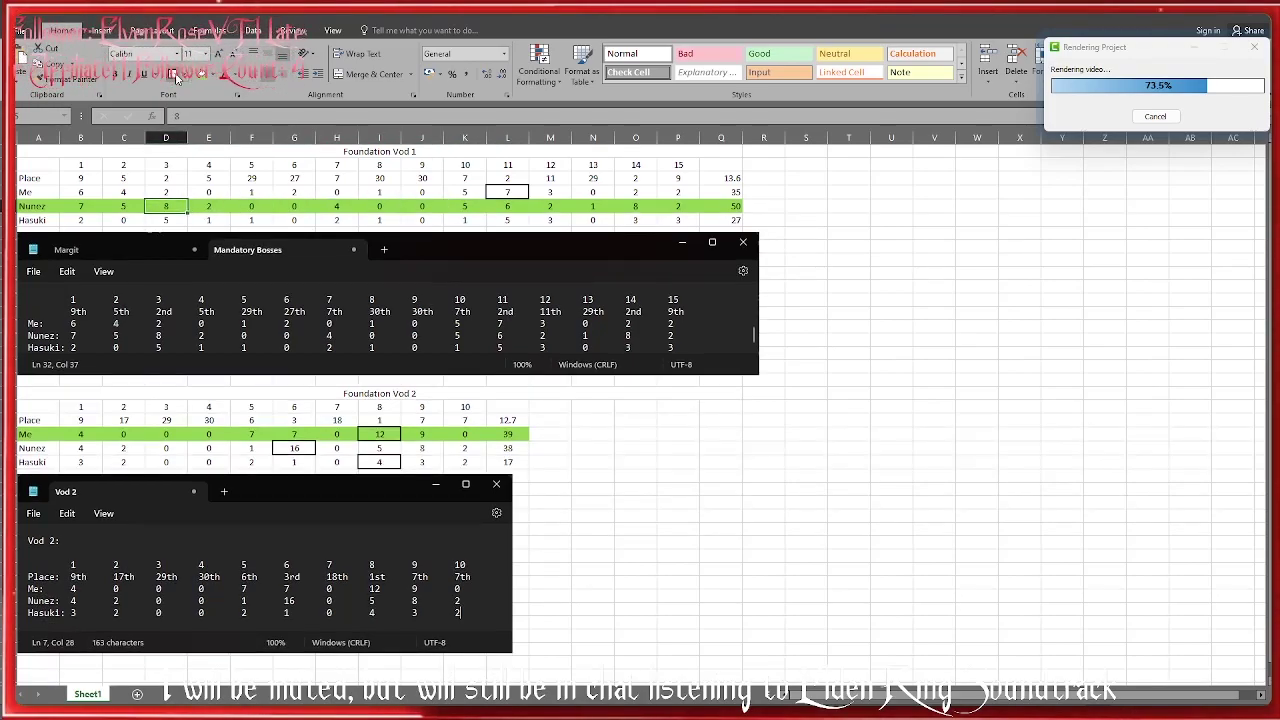
click(176, 78)
Apply the thick outside border to the game 3 and game 11 scores in the bottom player row of Vod 1.
key(Down)
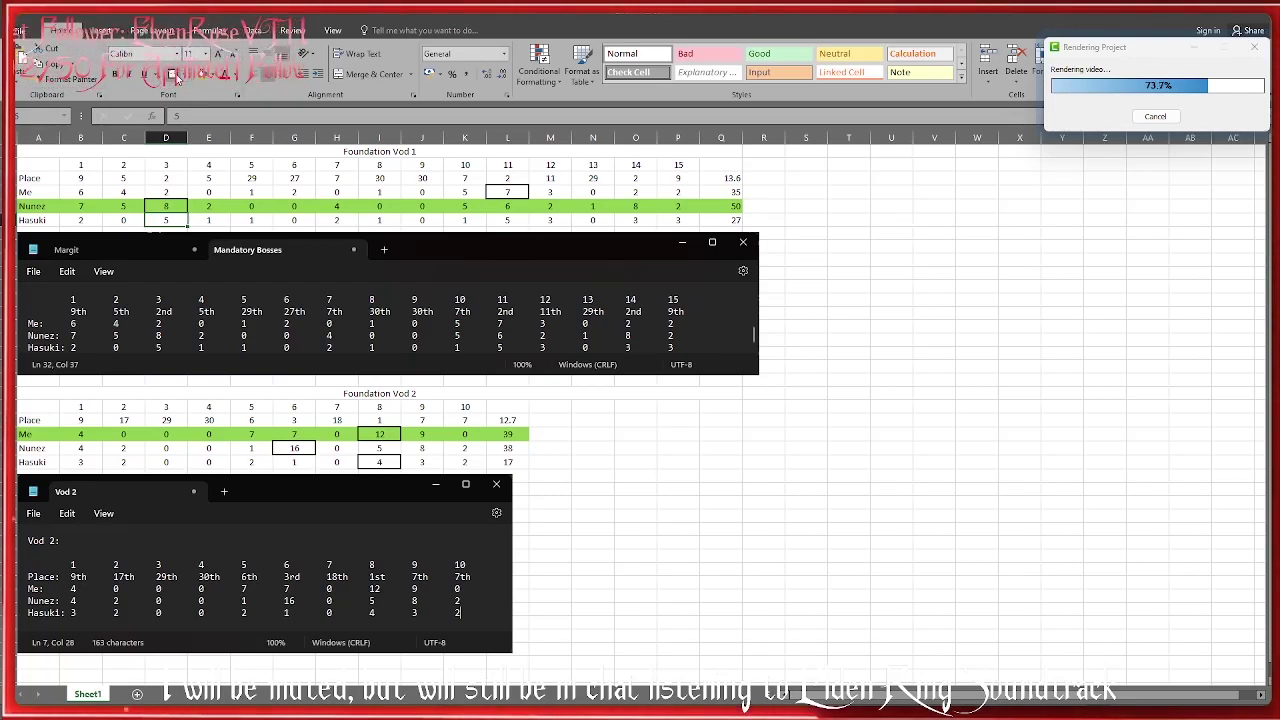
click(176, 78)
key(Right)
key(Right)
key(Right)
key(Right)
key(Right)
key(Right)
key(Right)
key(Right)
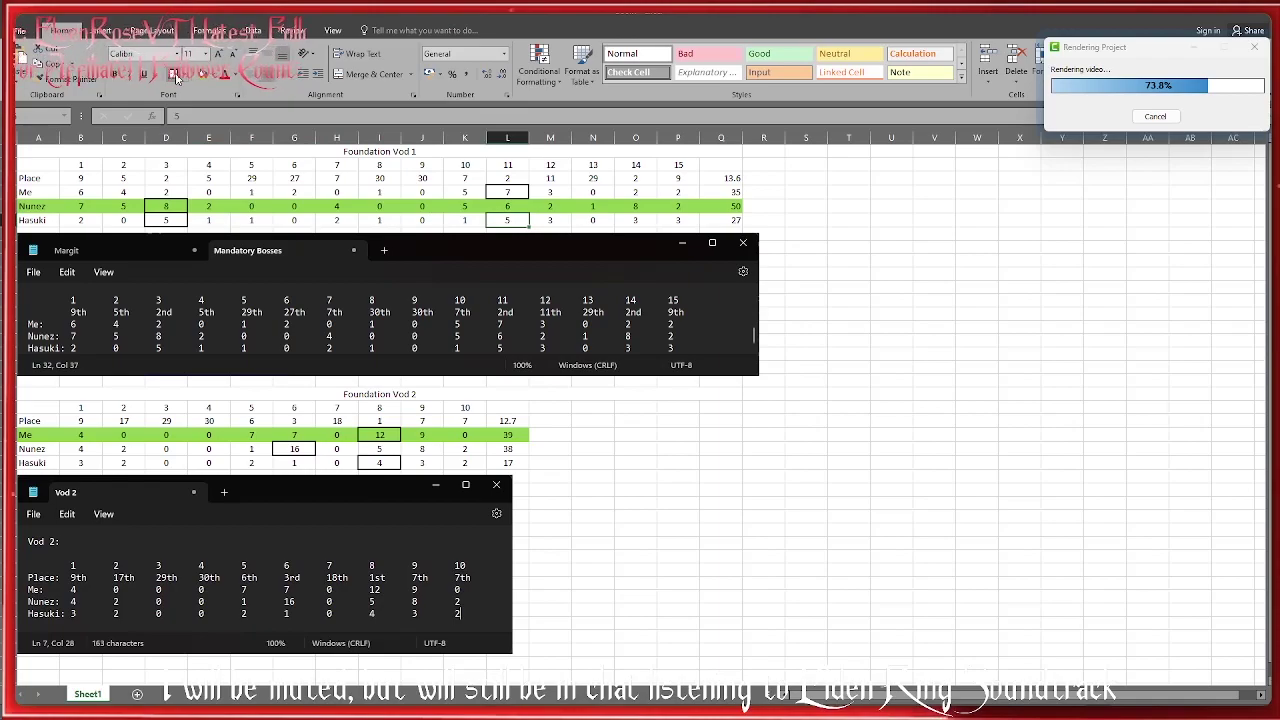
key(Up)
key(Right)
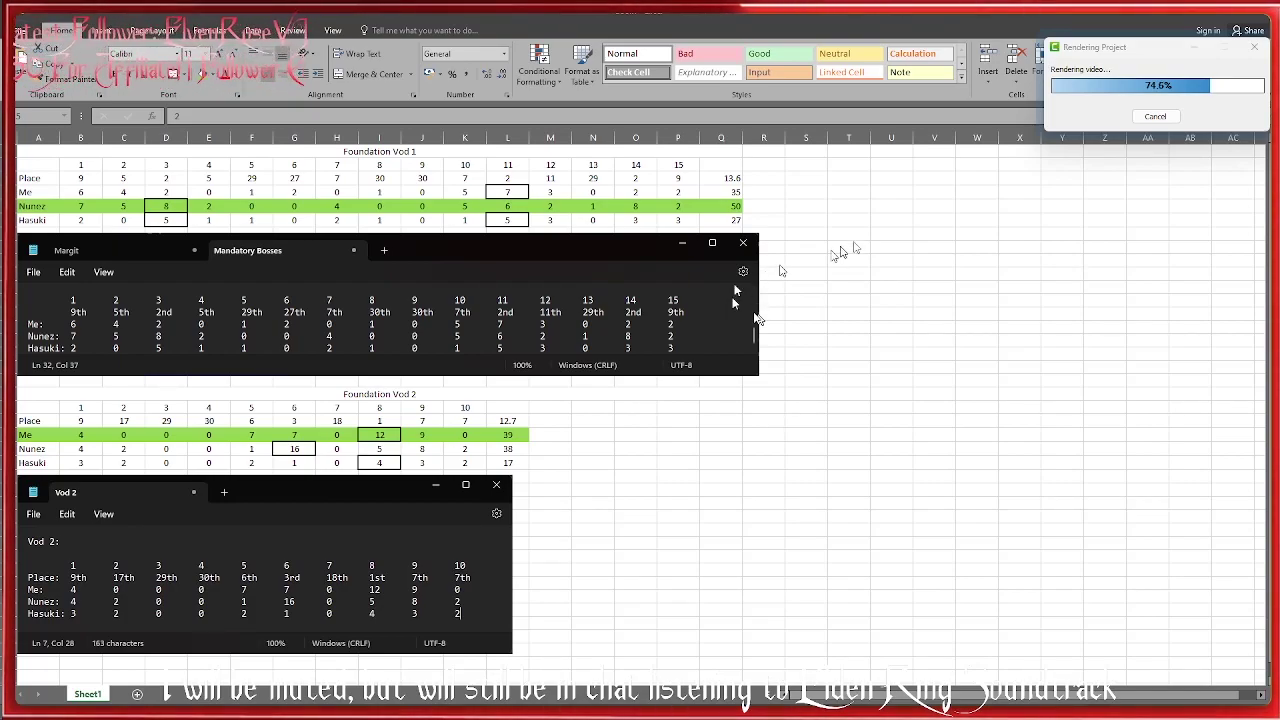
click(550, 206)
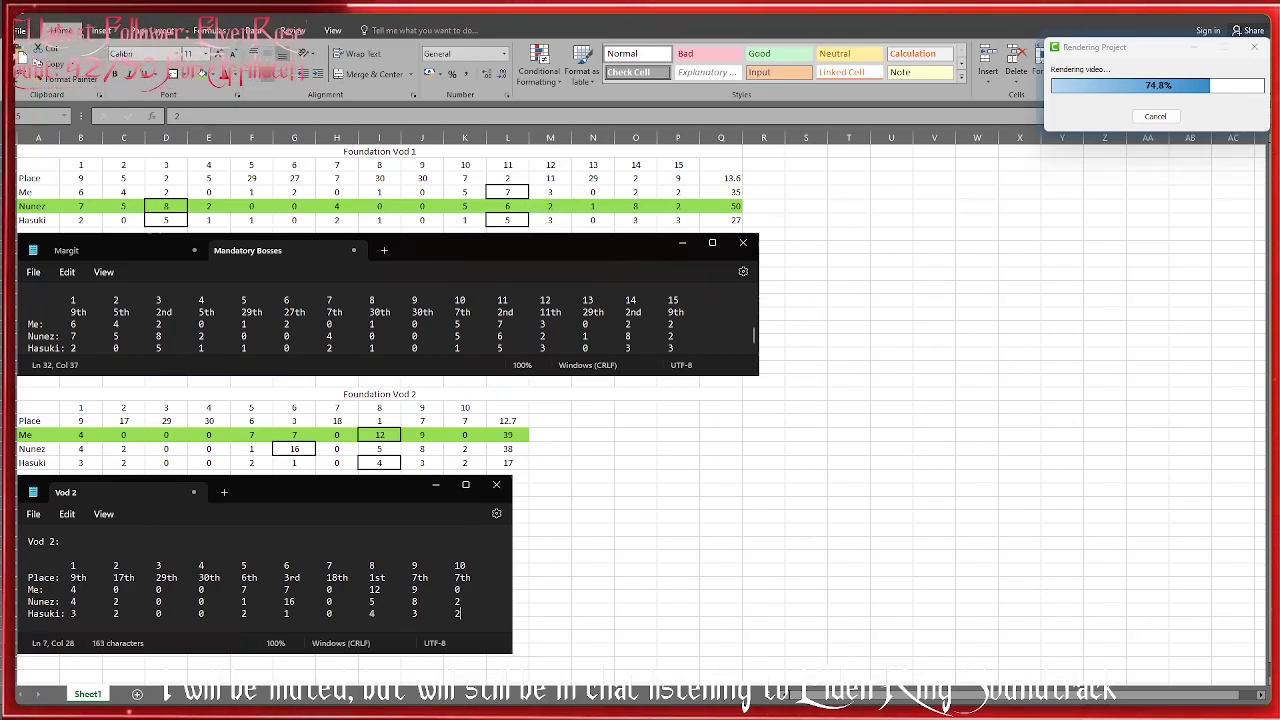
Start a note in a new Notepad window about the games where the bottom-row player got the most kills, and resize the window beside the Vod 2 notes.
key(ctrl+shift+n)
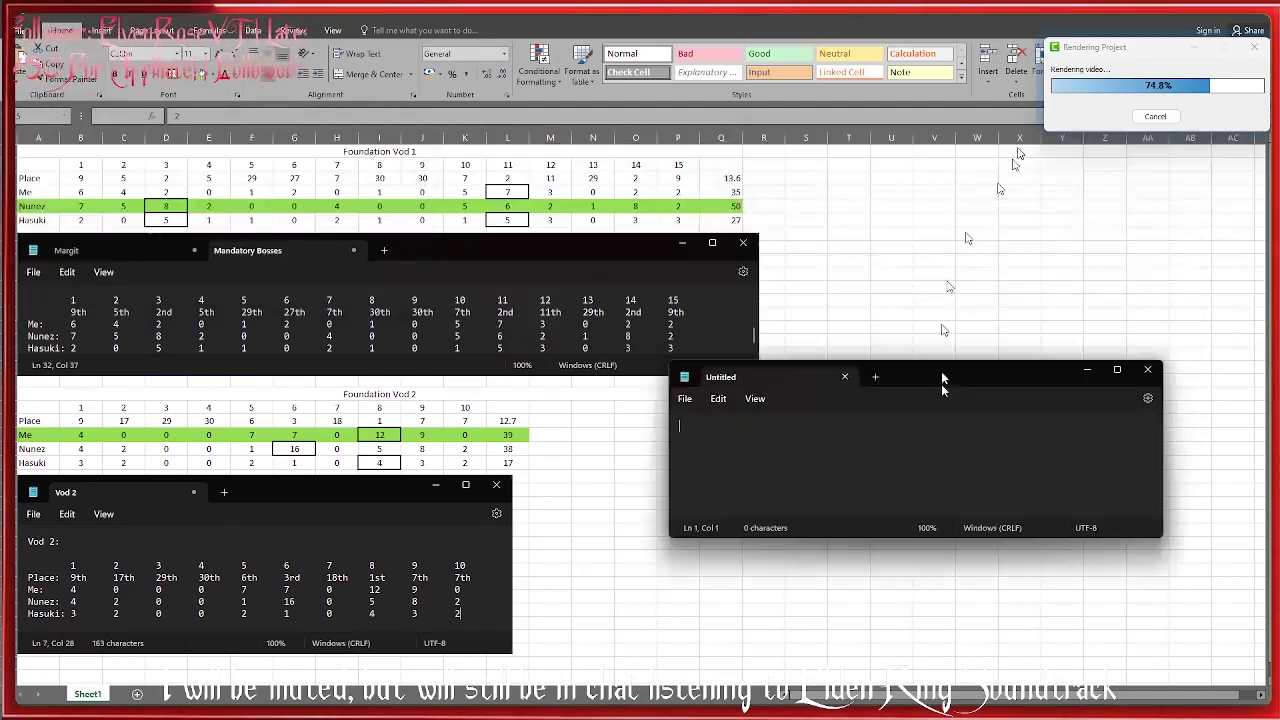
text(It's interesting that in both the vods, the games where Hasuki got the most kills are equal)
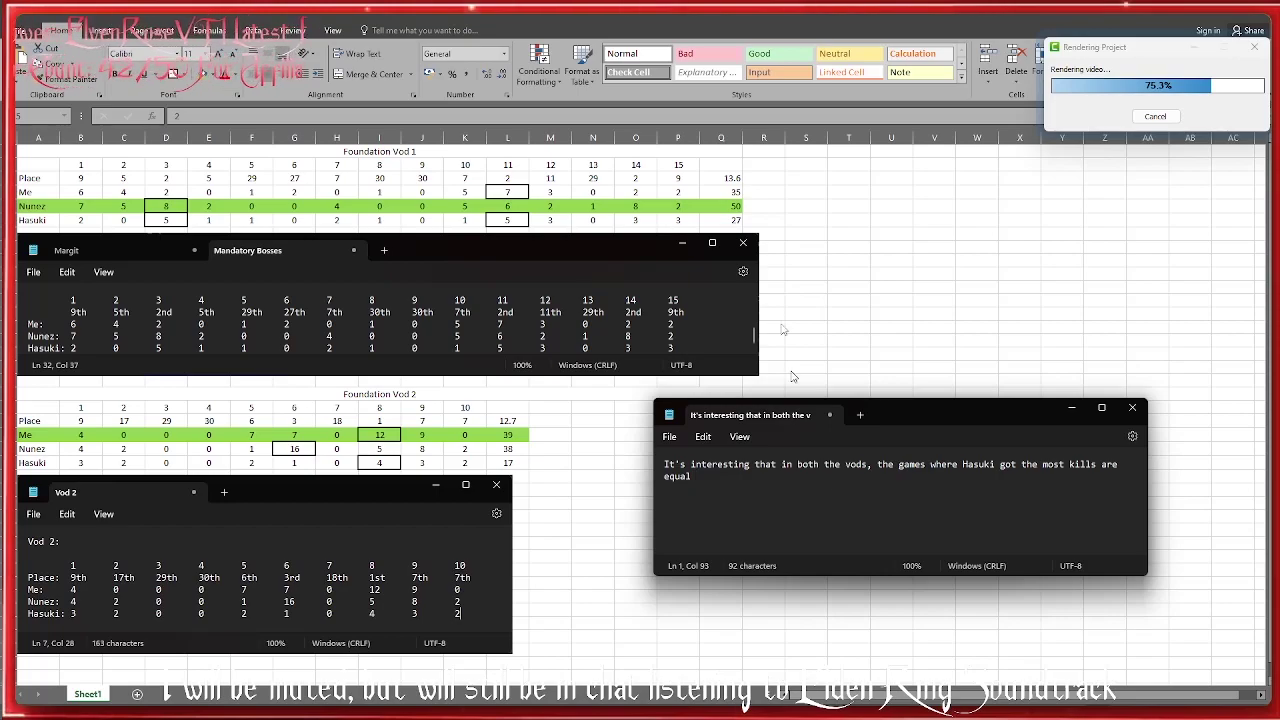
drag(776, 576, 778, 639)
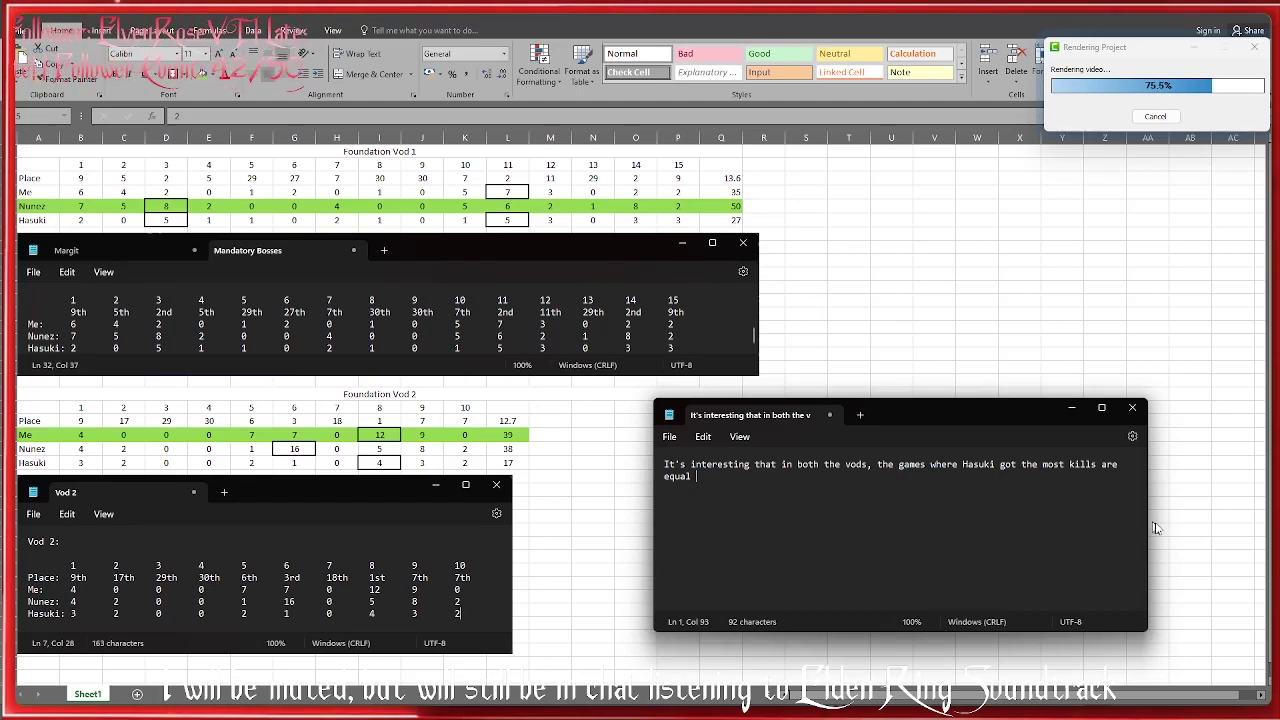
drag(1150, 521, 994, 521)
drag(885, 415, 798, 439)
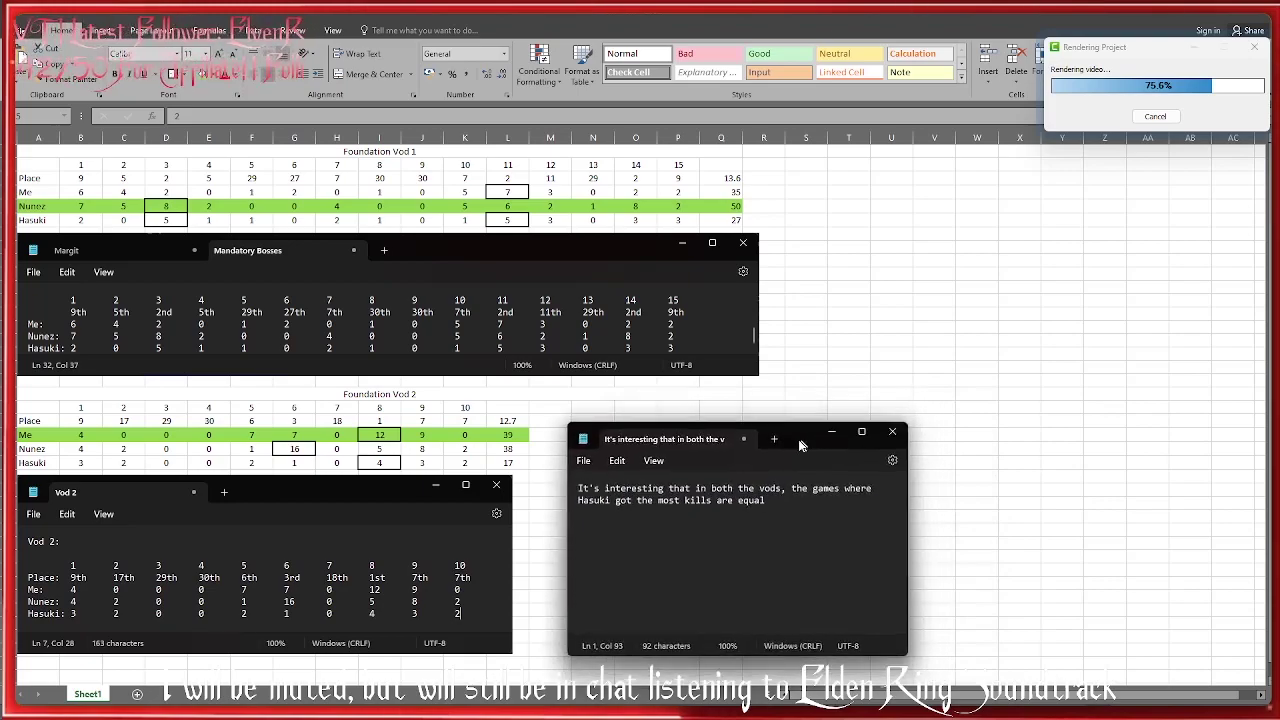
Finish the note with "with either mine or your highest kill counts. Data is cool :D" followed by a blank line.
text(wi)
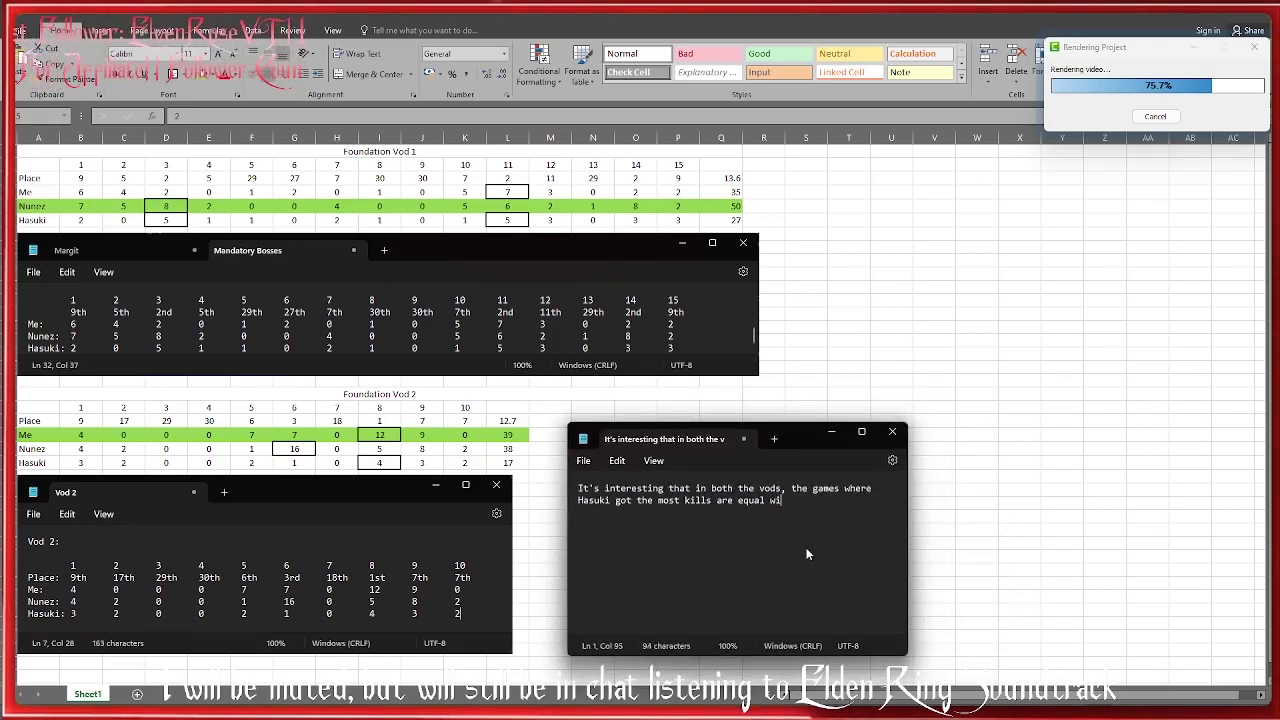
text(th either mine or your highe)
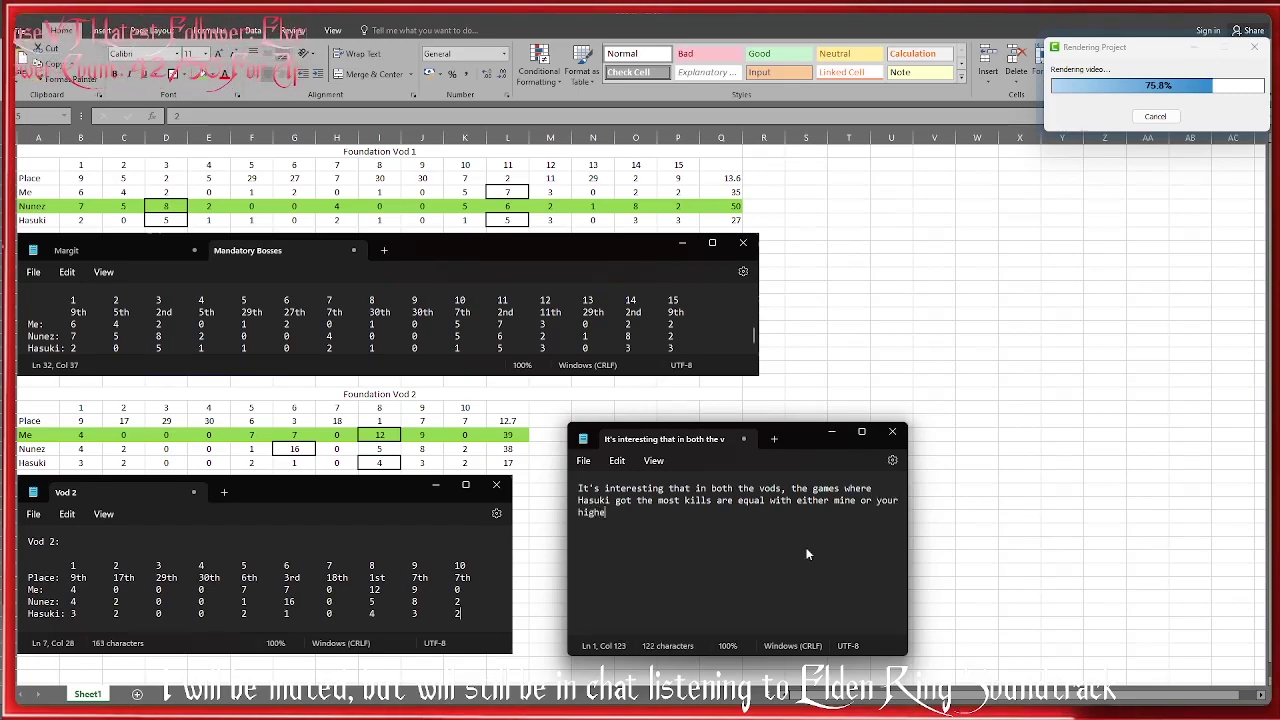
text(st kills)
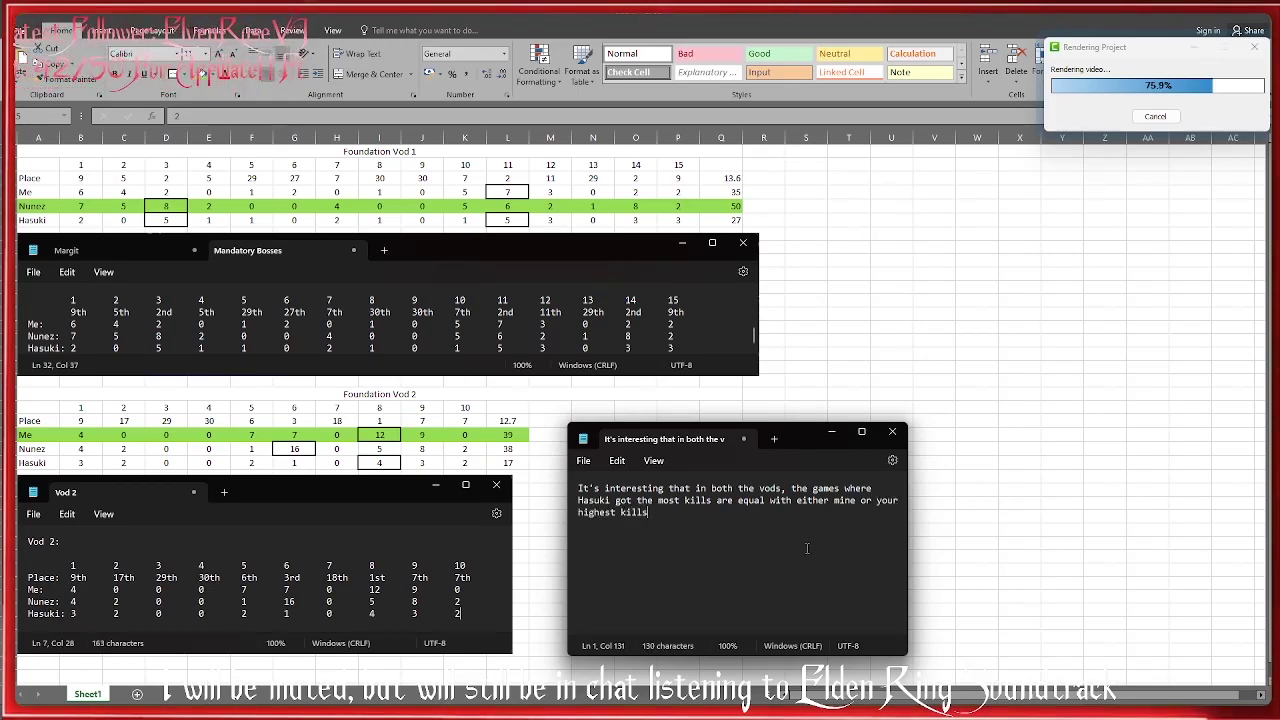
key(BackSpace)
text( counts.)
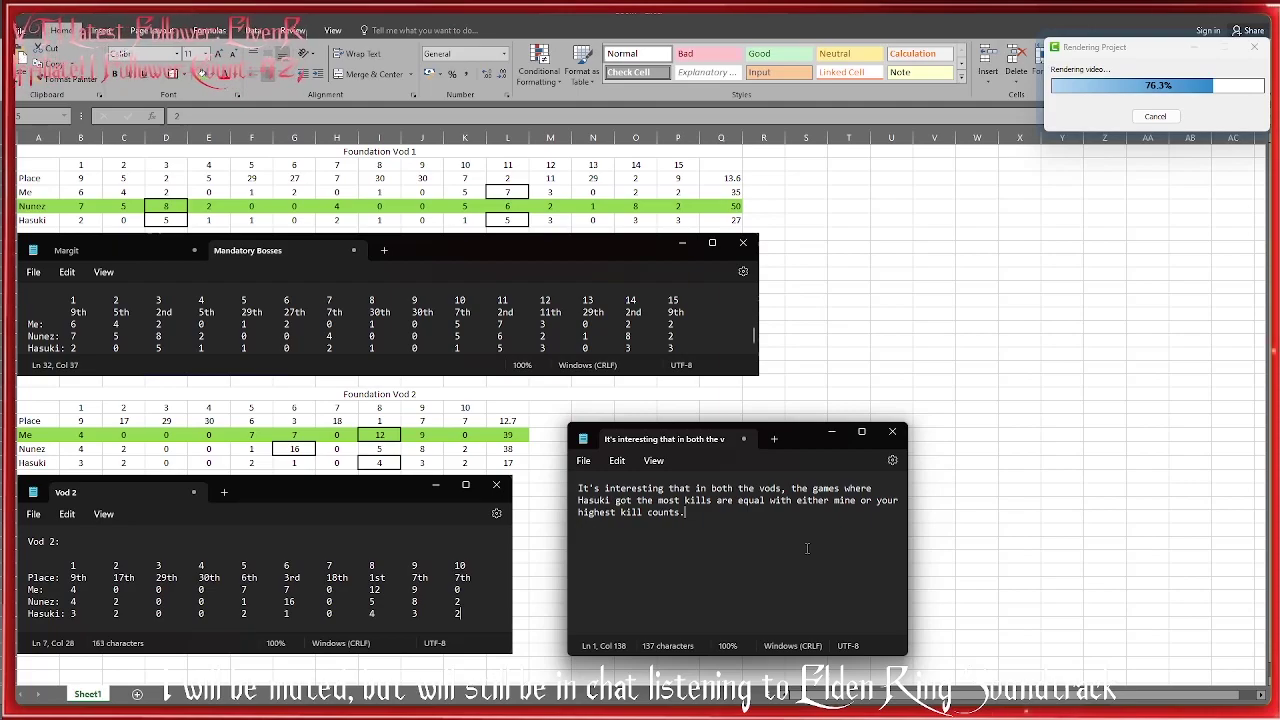
text(Data is cool :D)
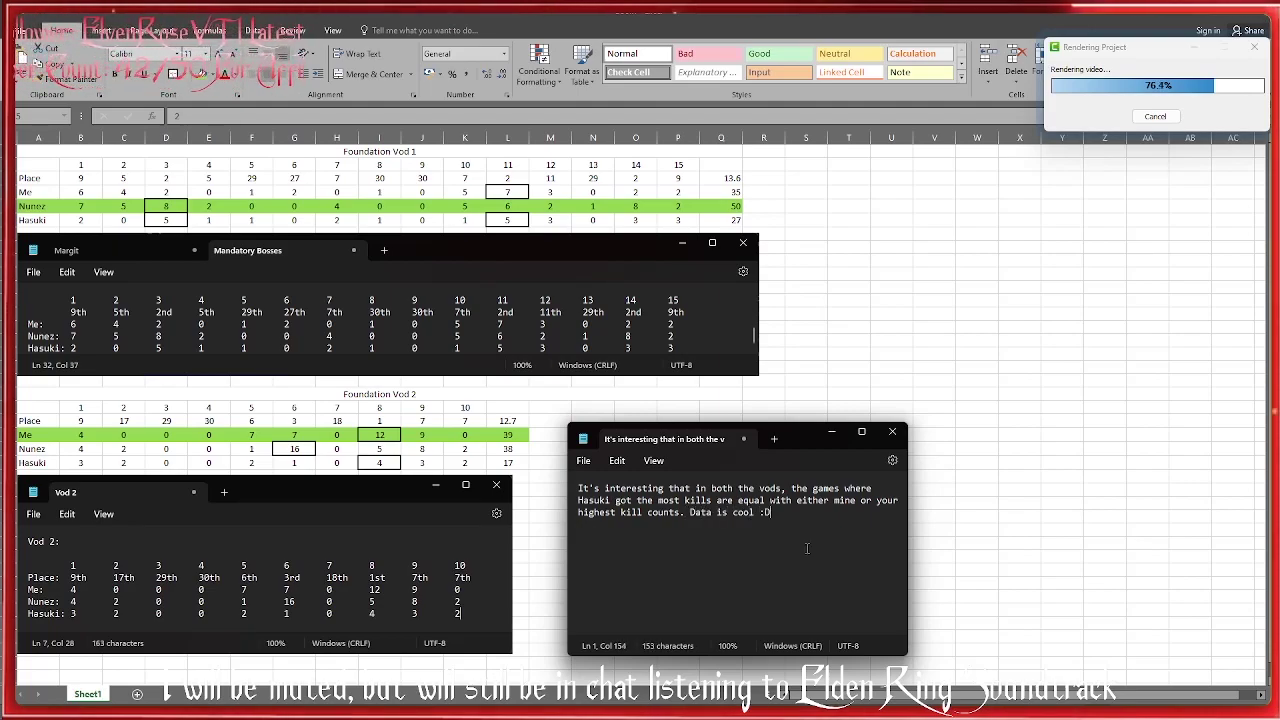
key(Return)
key(Return)
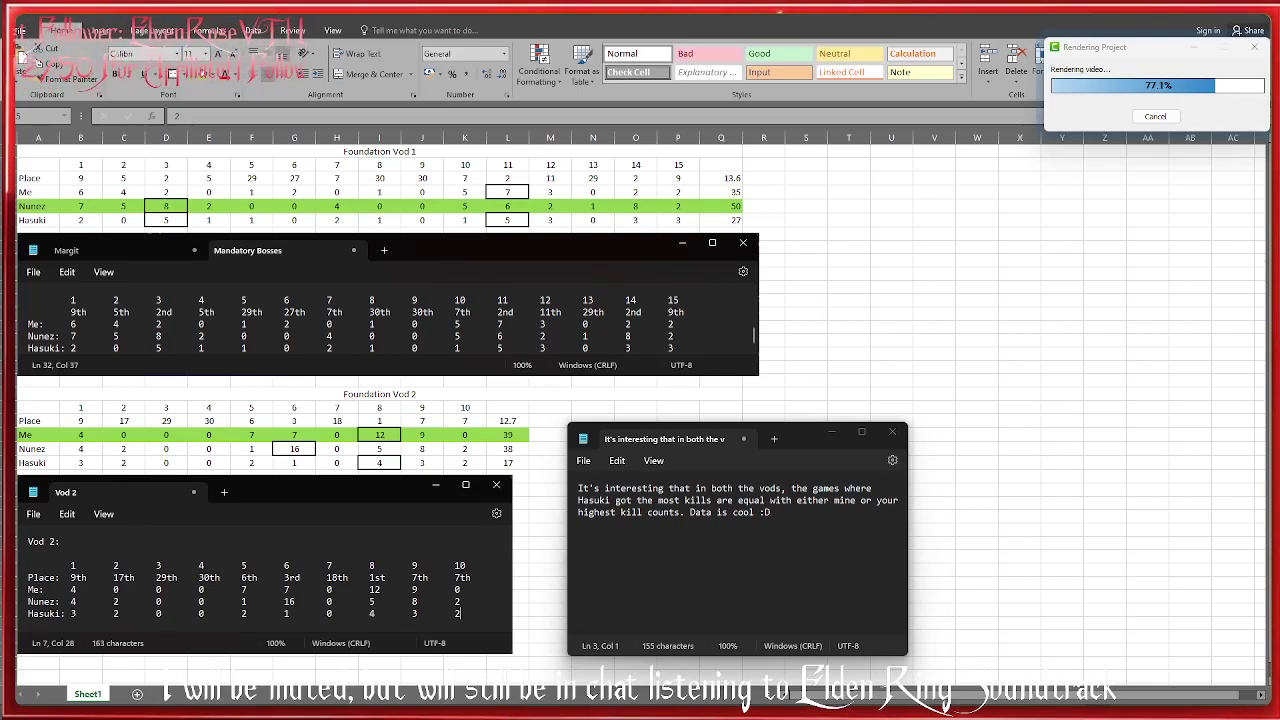
Switch to Firefox, search for "jack nicholson tenor" and open Tenor's Jack Nicholson GIFs page.
mouse_move(1100, 49)
mouse_down()
mouse_move(1054, 78)
mouse_move(958, 256)
mouse_move(1077, 52)
mouse_move(1112, 64)
mouse_up()
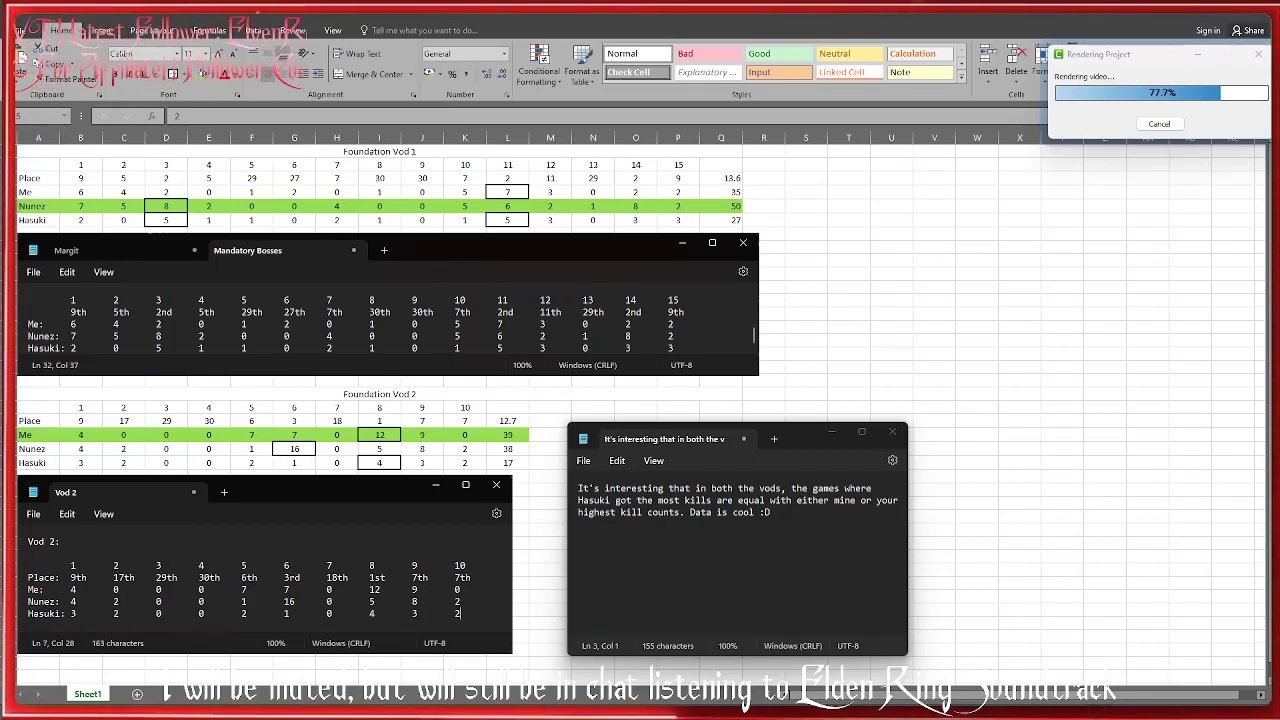
key(alt+Tab)
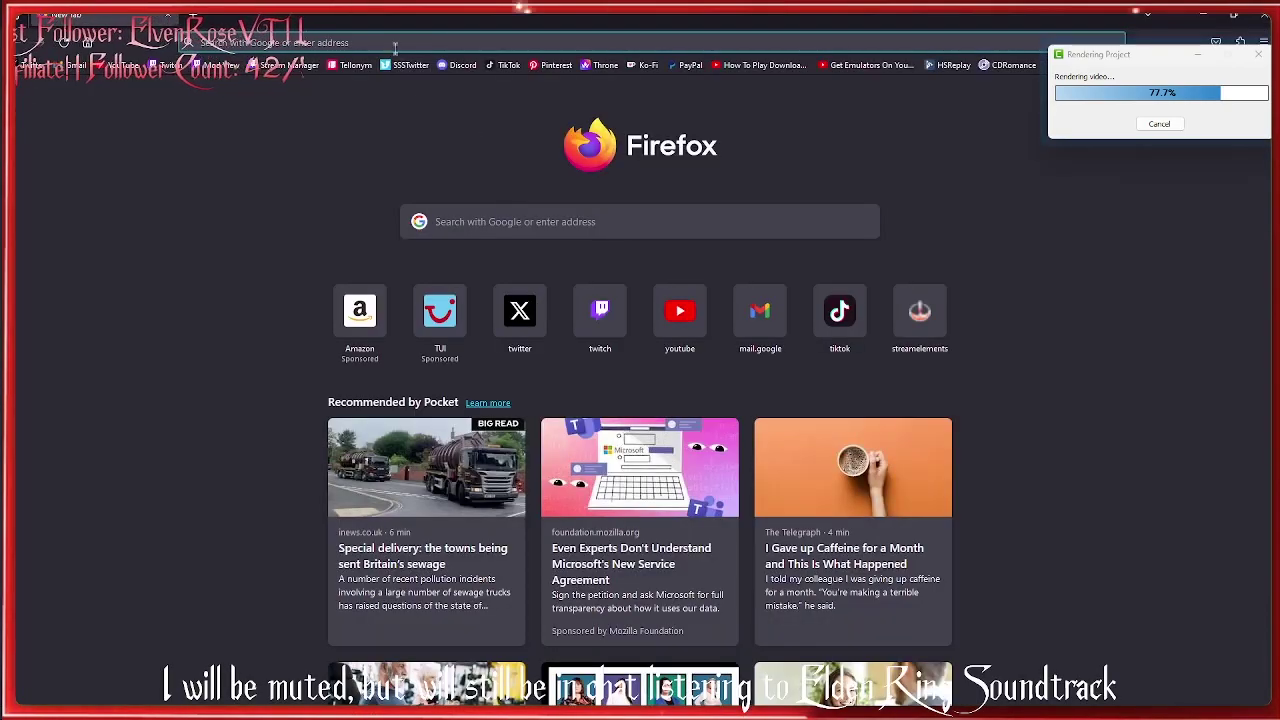
click(528, 225)
text(tenor jack)
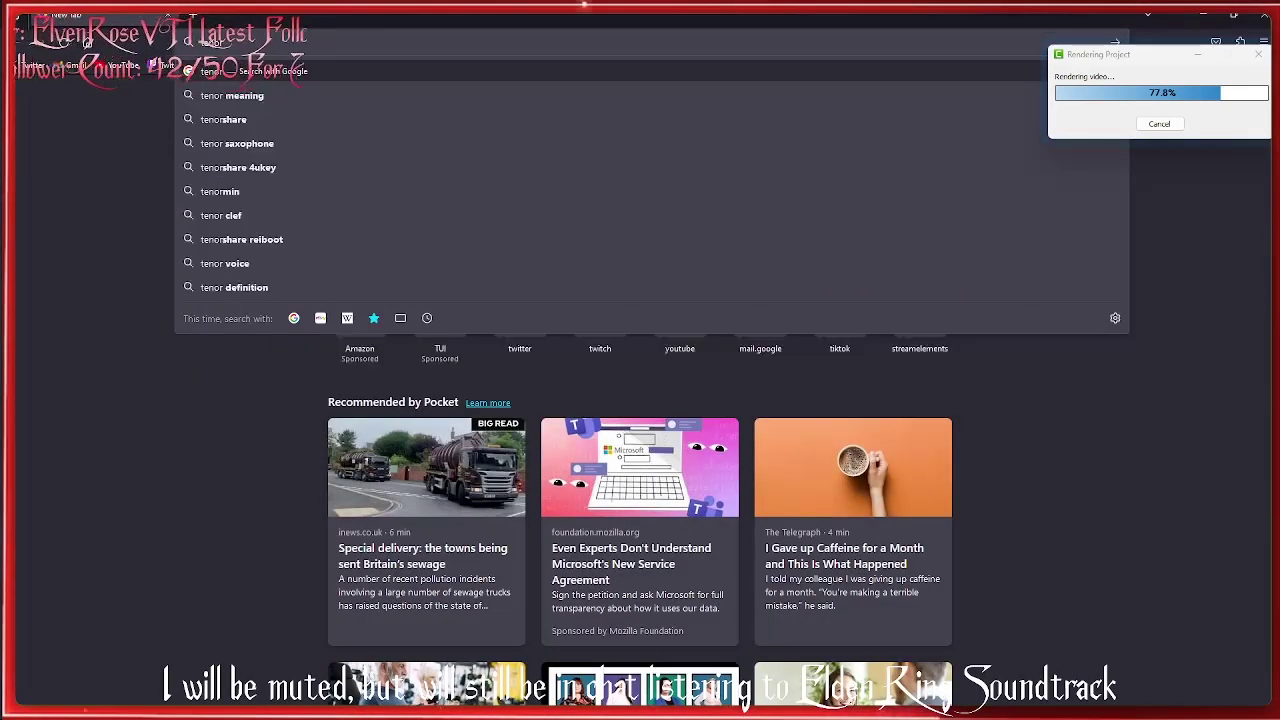
text(m)
key(BackSpace)
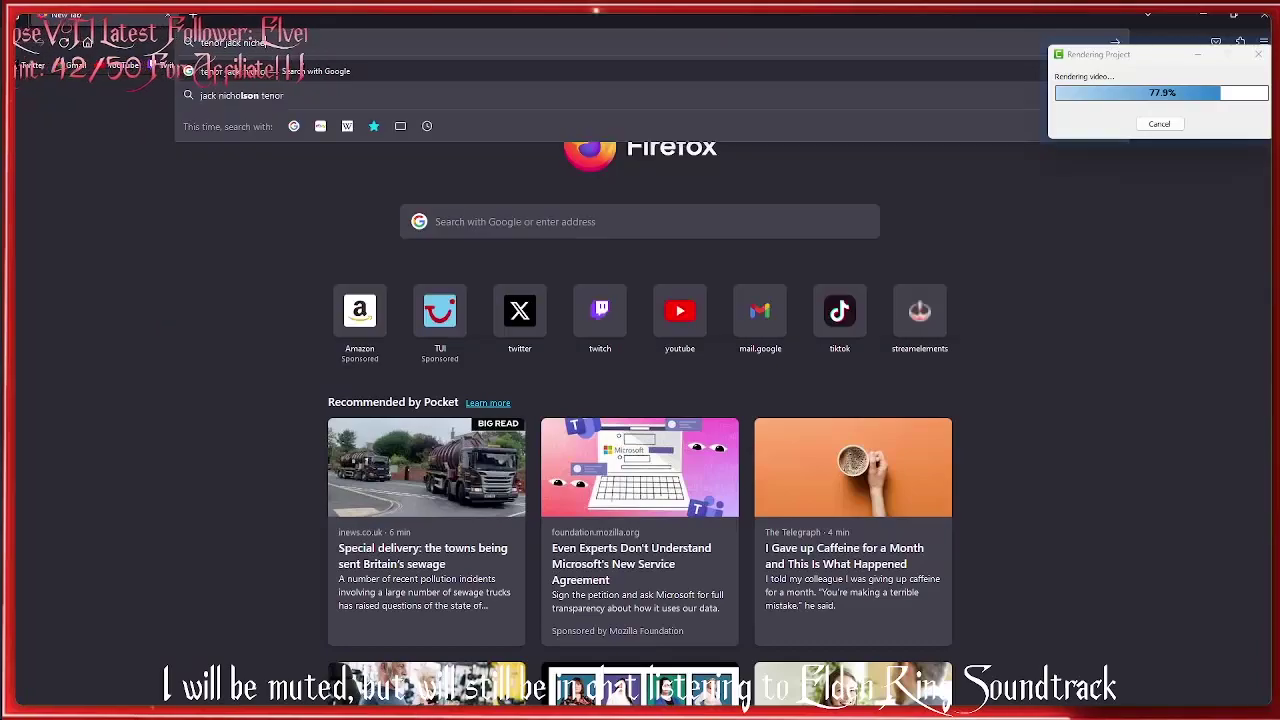
text(n)
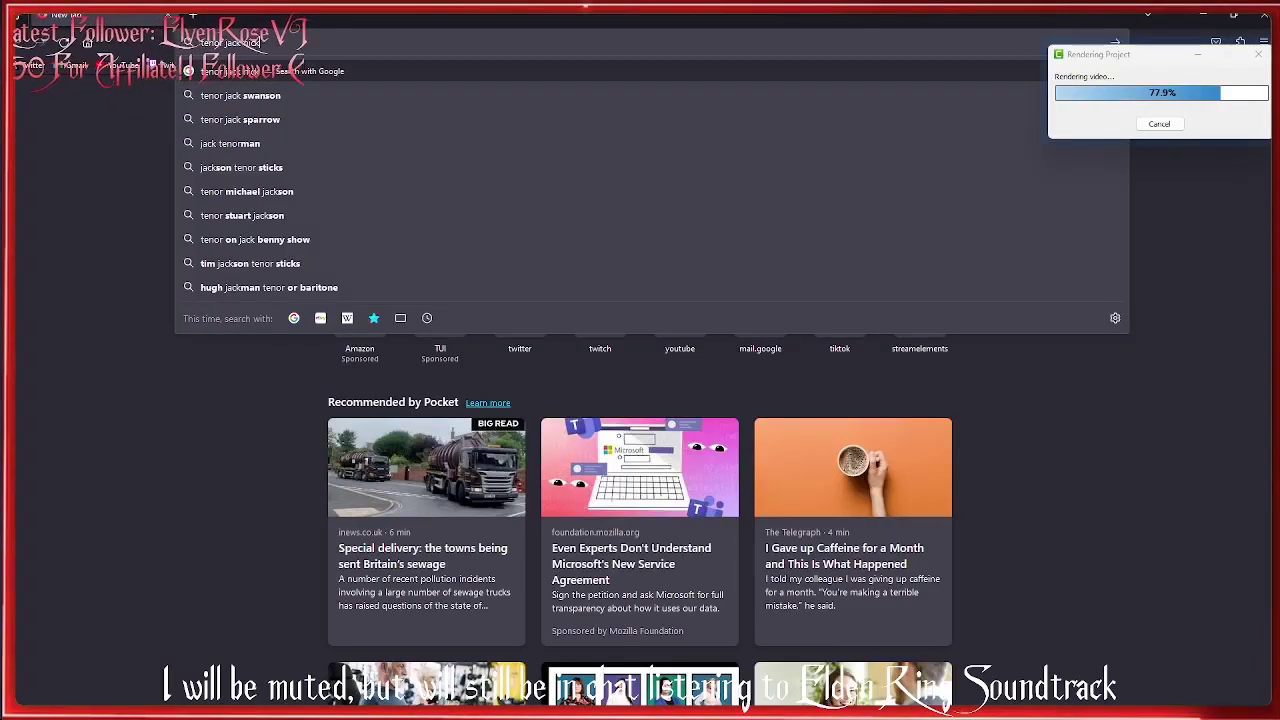
text(ich)
key(Down)
key(Return)
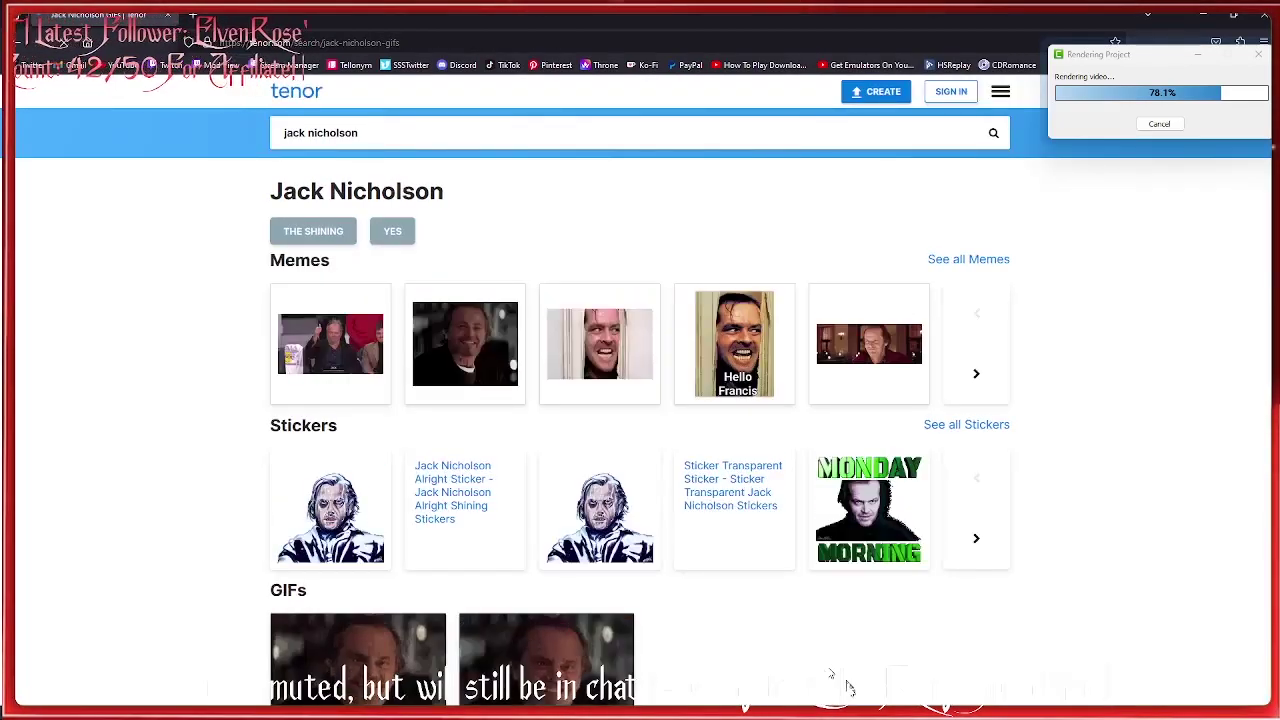
View the second meme GIF on Tenor, then return to the Google results and preview the first Jack Nicholson image.
click(458, 360)
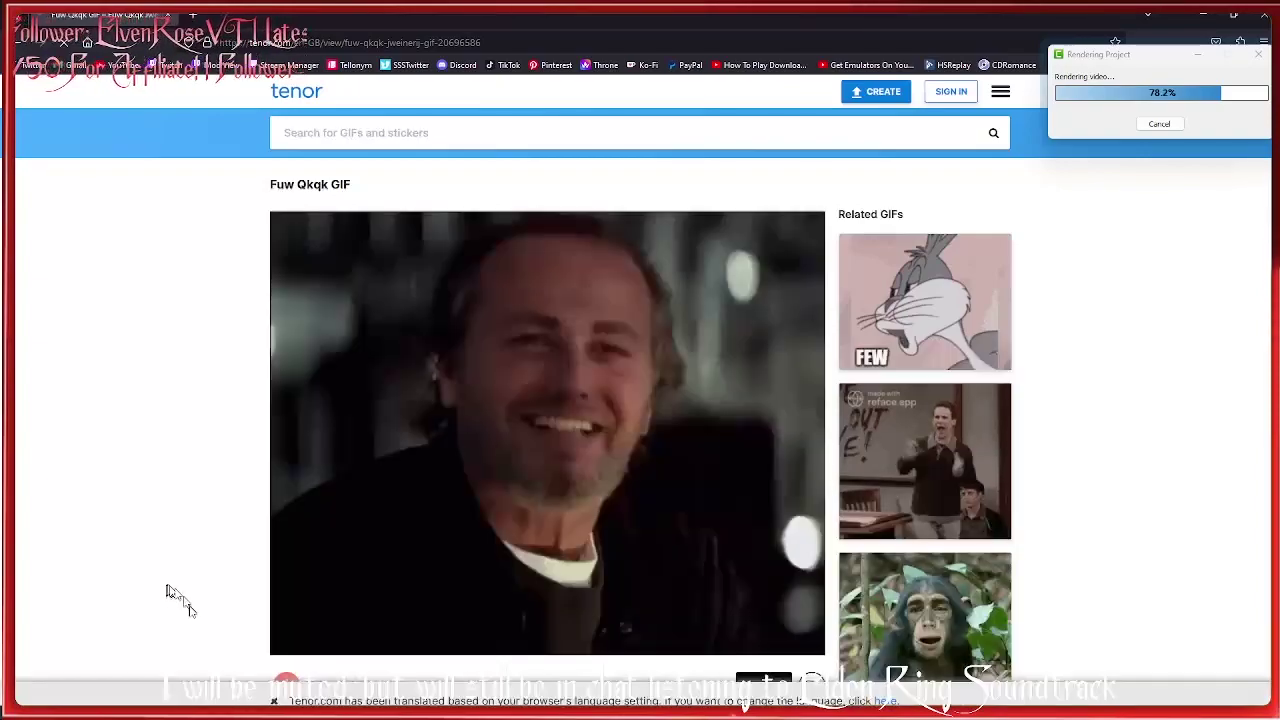
scroll(189, 565, down, 4)
scroll(189, 566, up, 4)
scroll(189, 566, down, 2)
key(alt+Left)
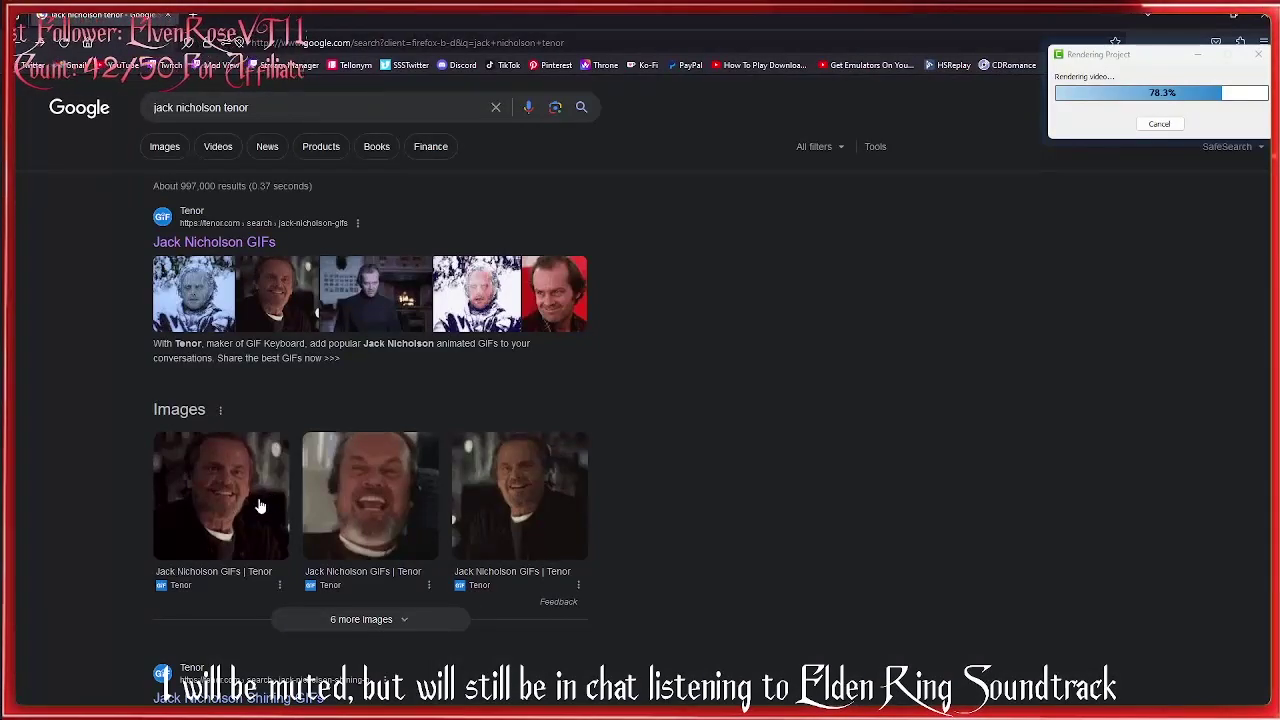
click(258, 507)
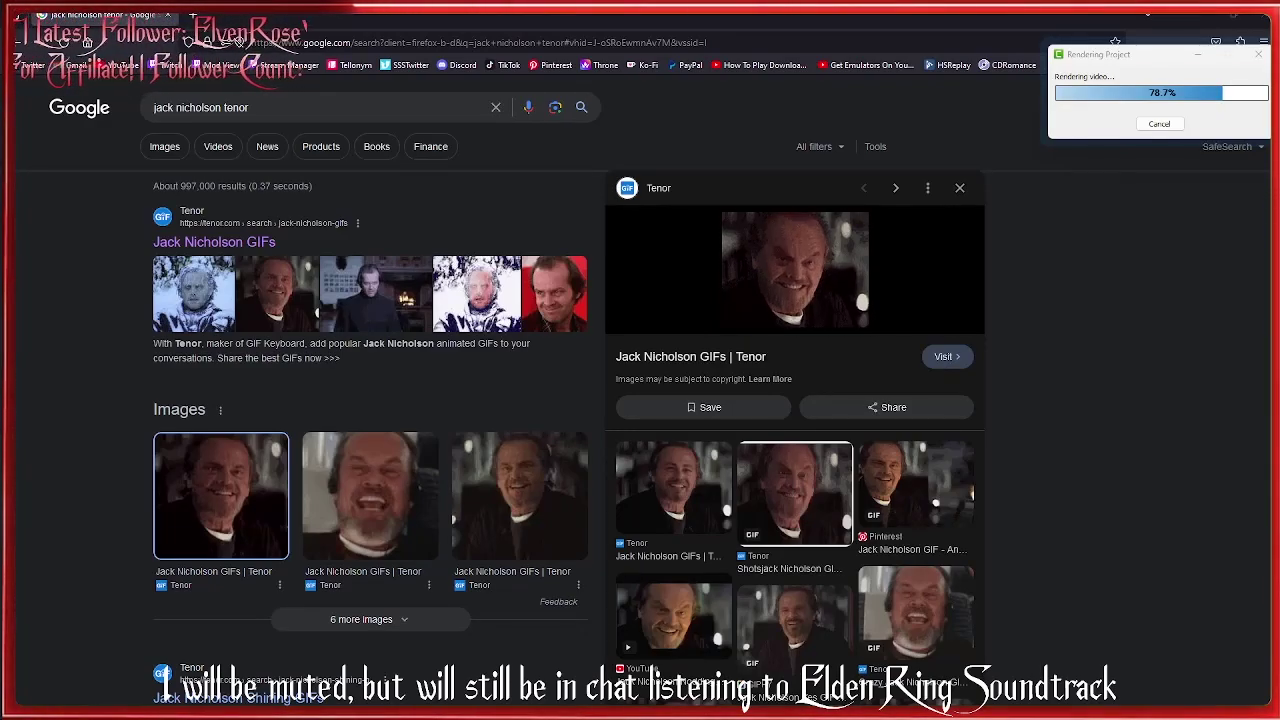
Switch back to Excel and place the note window and the Rendering Project dialog in the empty area beside the tables.
key(alt+Tab)
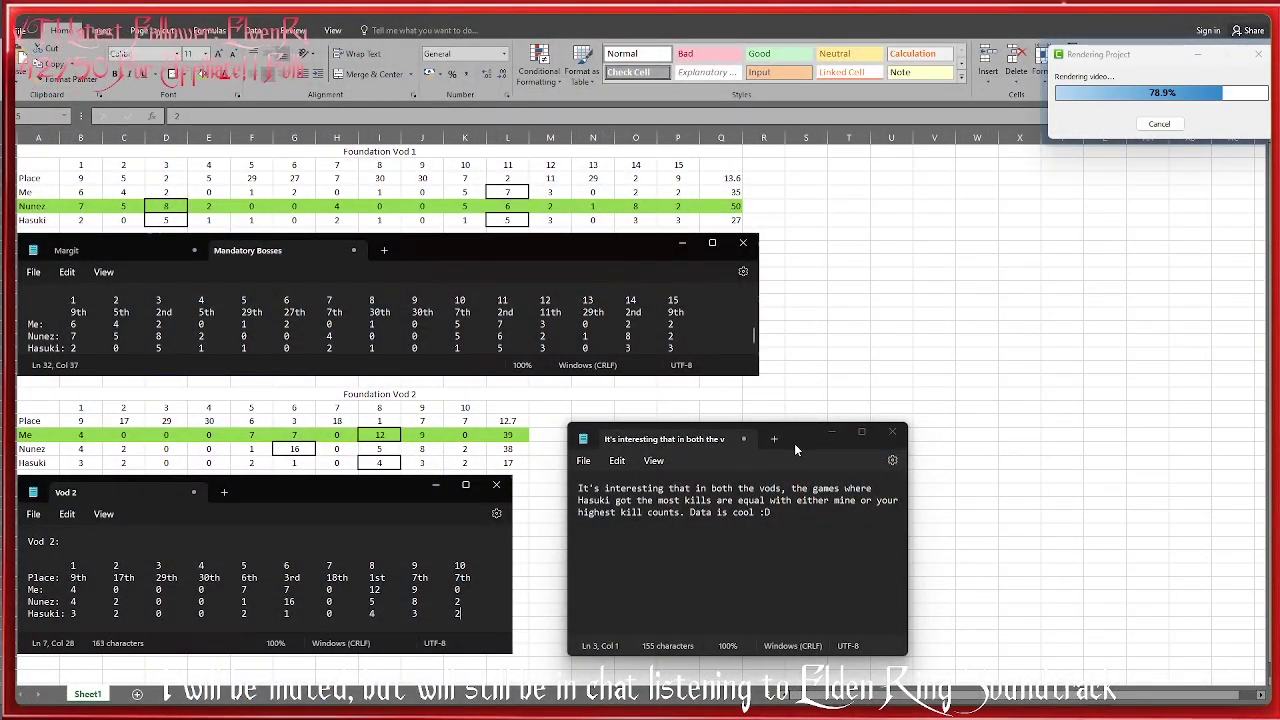
drag(794, 452, 783, 445)
drag(1081, 62, 822, 279)
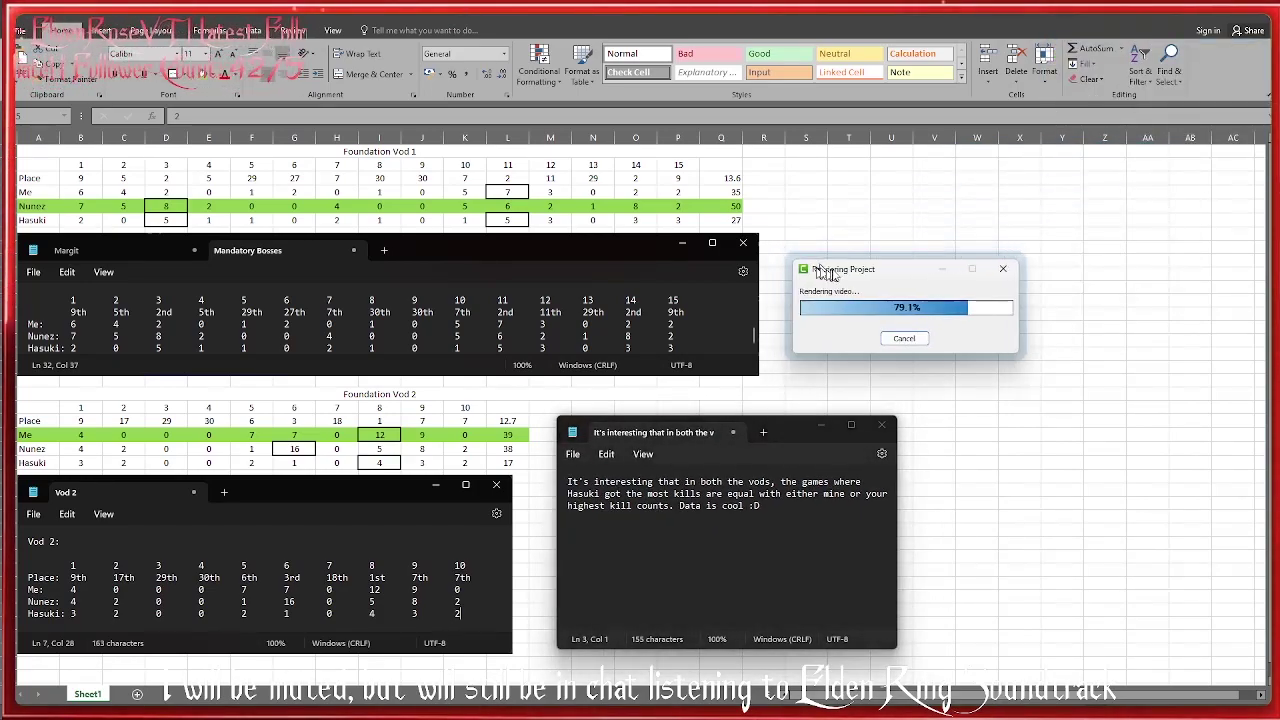